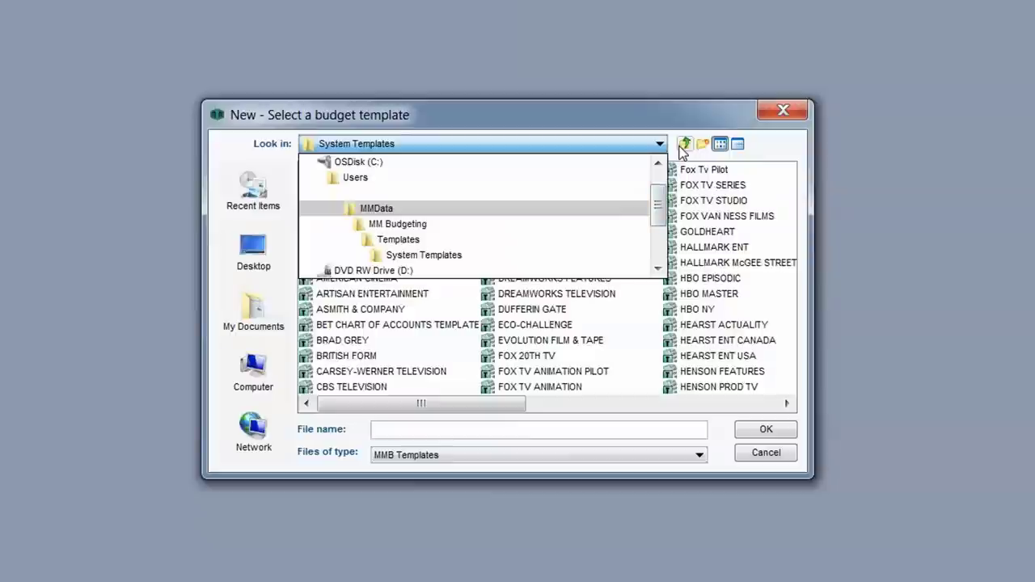
- Create a new budget from the DREAMWORKS FEATURES system template and look through its TopSheet categories
{"action": "left_click", "coordinate": [683, 152]}
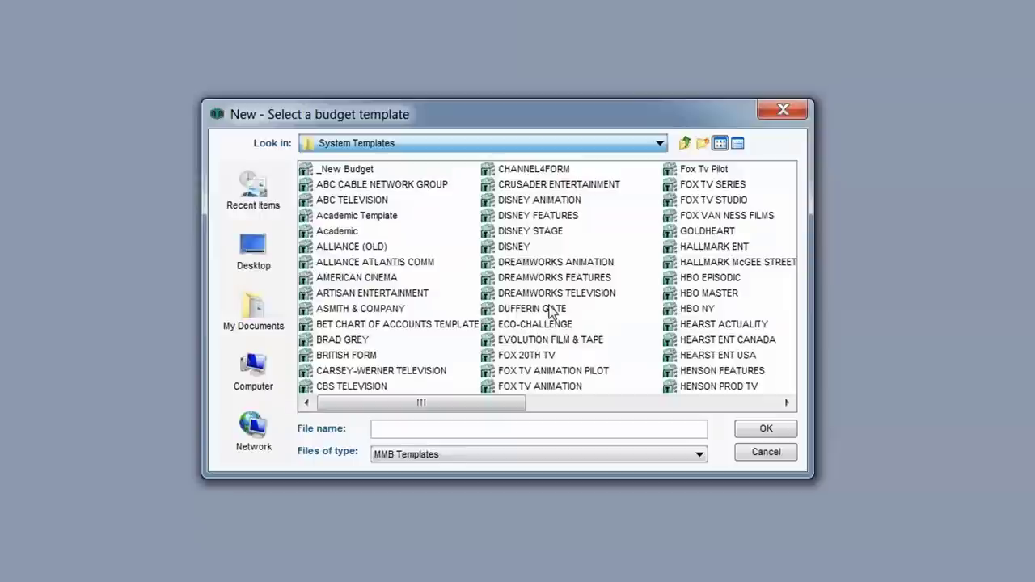
{"action": "left_click_drag", "start_coordinate": [493, 404], "coordinate": [384, 380]}
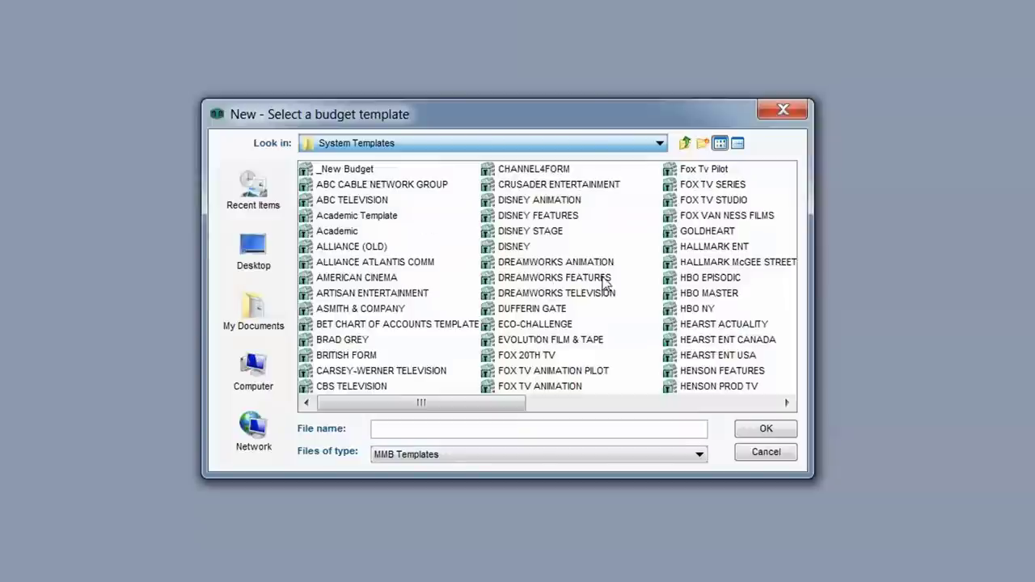
{"action": "double_click", "coordinate": [486, 280]}
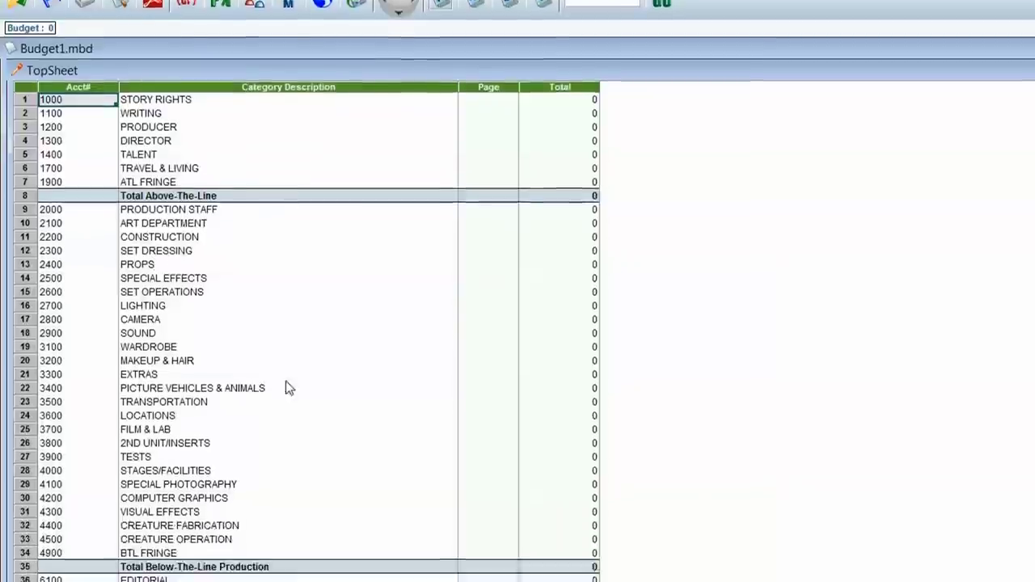
{"action": "scroll", "coordinate": [203, 474], "scroll_direction": "down", "scroll_amount": 2}
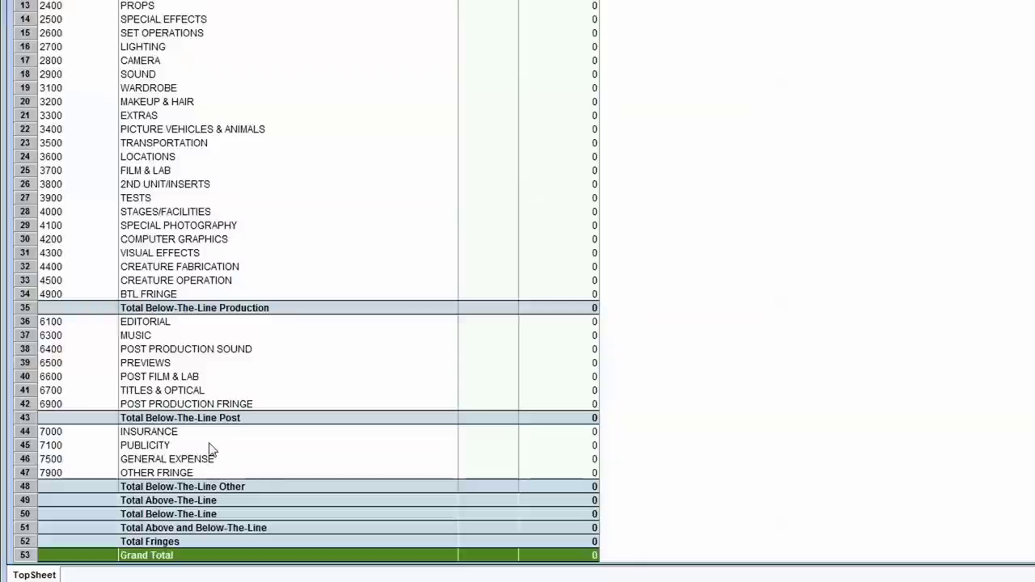
{"action": "scroll", "coordinate": [216, 451], "scroll_direction": "up", "scroll_amount": 1}
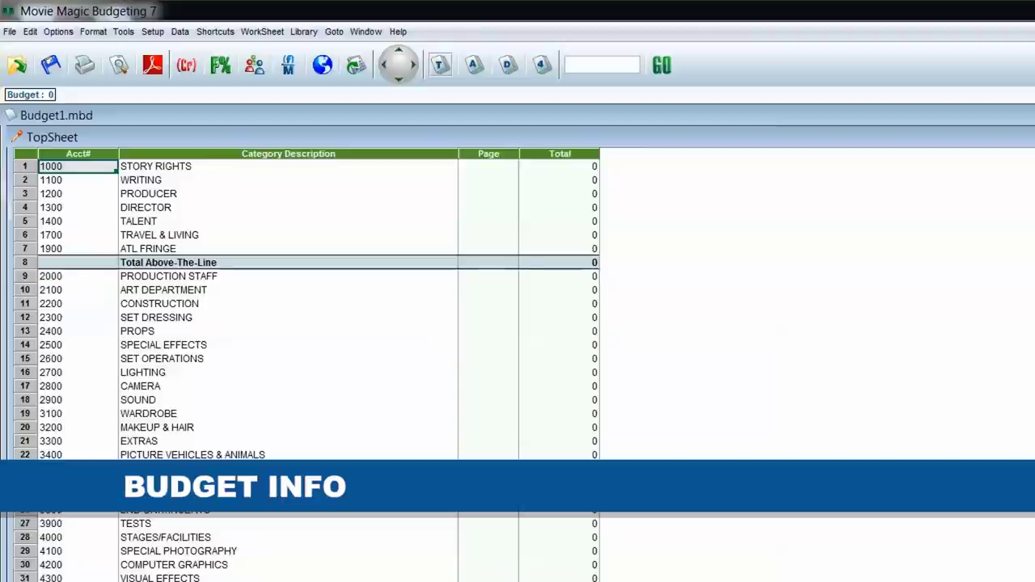
- In the budget information, set the budget title to "Training Day 2" and the budget number to 1.0
{"action": "left_click", "coordinate": [9, 31]}
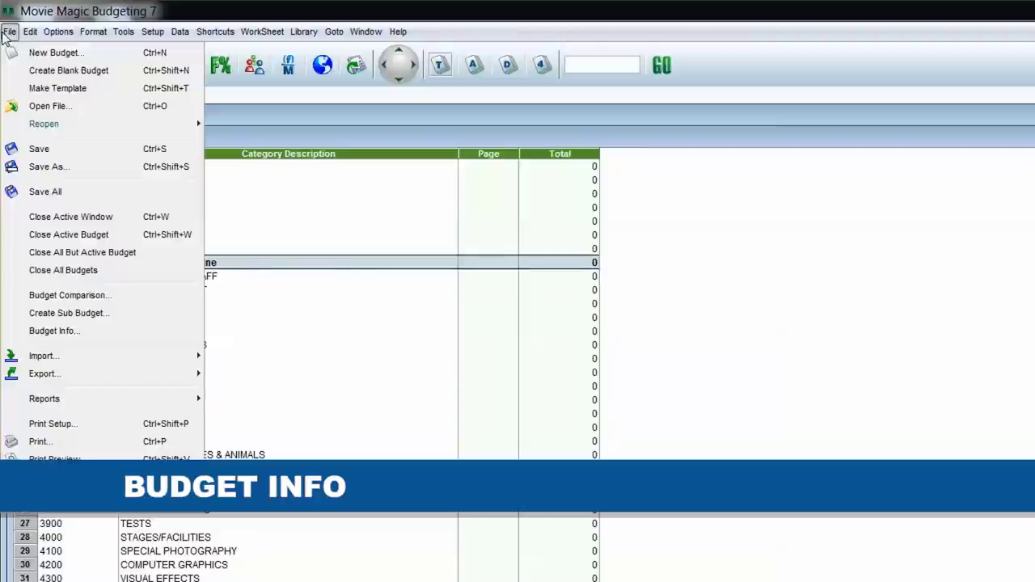
{"action": "left_click", "coordinate": [62, 334]}
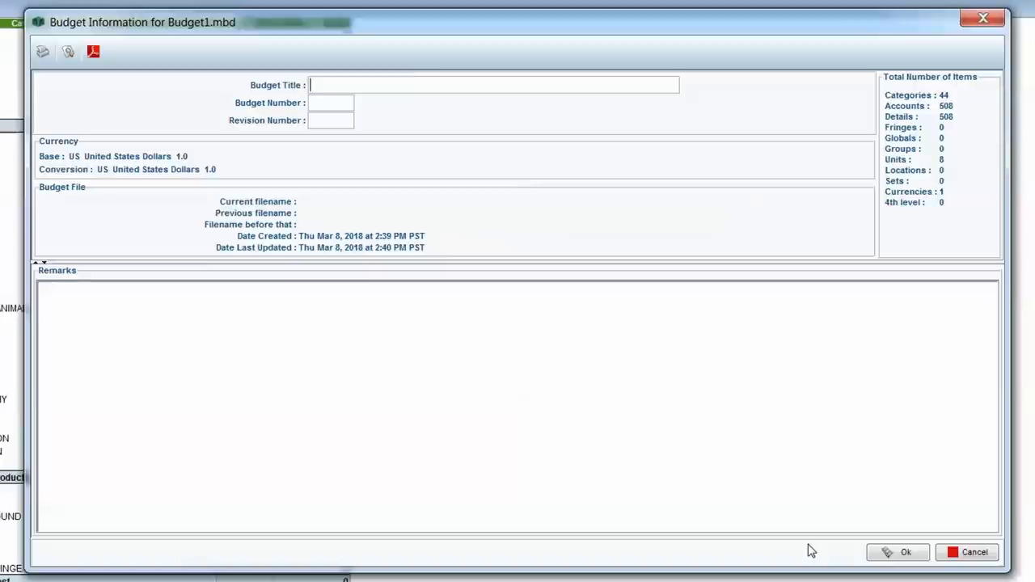
{"action": "type", "text": "Training Days"}
{"action": "key", "text": "BackSpace"}
{"action": "type", "text": "2"}
{"action": "key", "text": "Tab"}
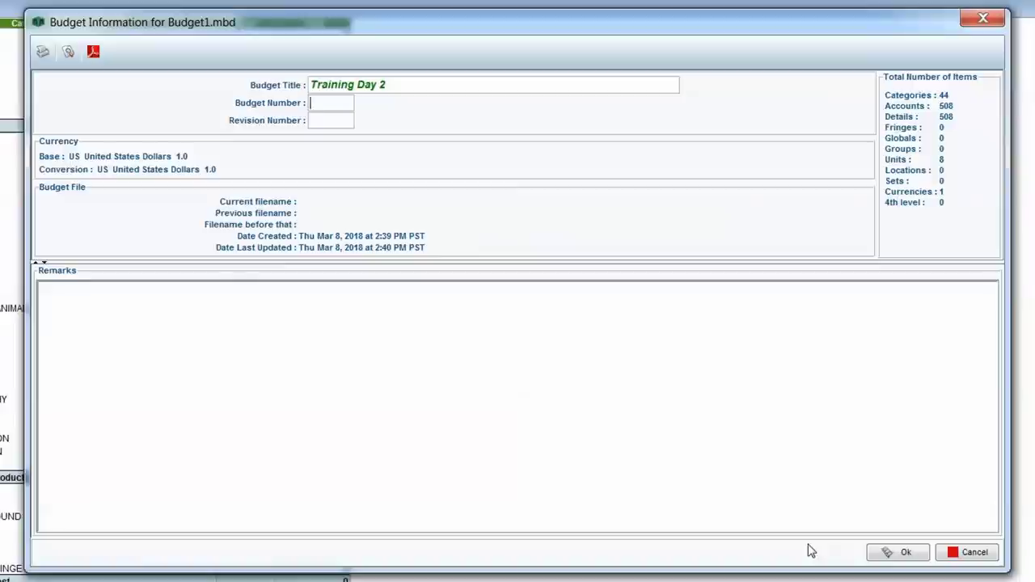
{"action": "type", "text": "1.0"}
{"action": "key", "text": "Tab"}
{"action": "key", "text": "Tab"}
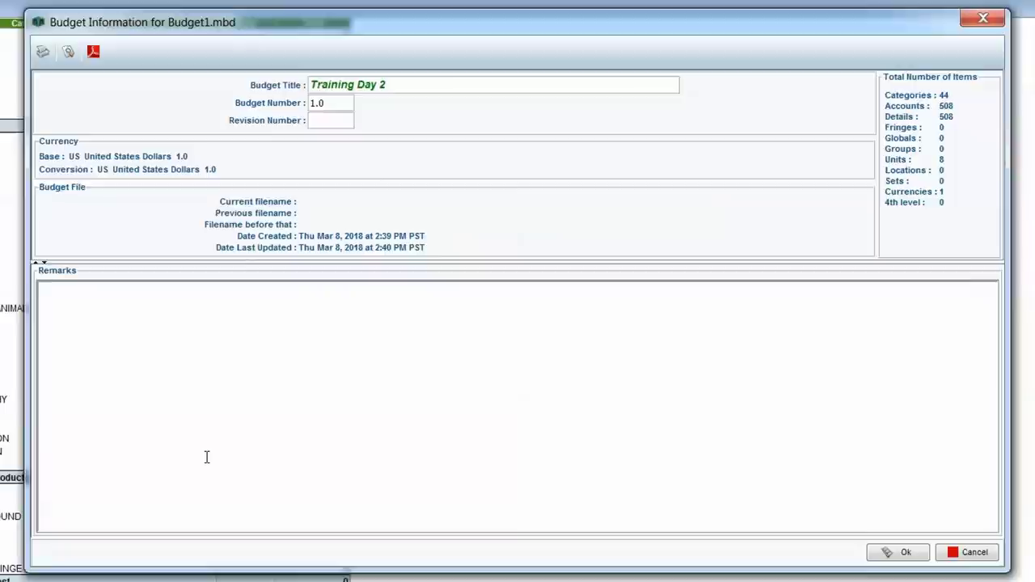
- Enter "Shooting in Los Angeles and New York" as the first line of the budget's remarks
{"action": "type", "text": "Shooting in "}
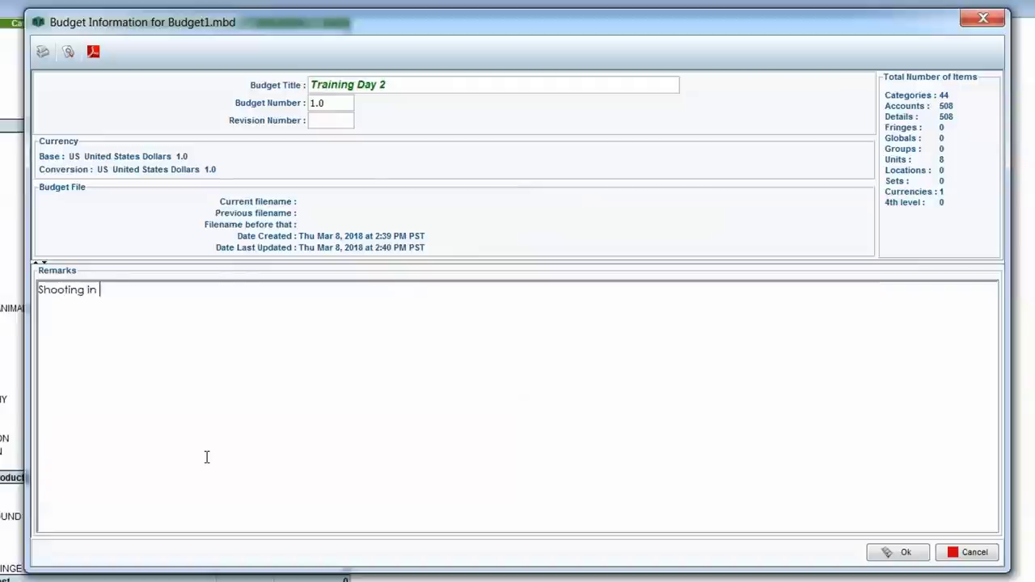
{"action": "type", "text": "Los Angeles and "}
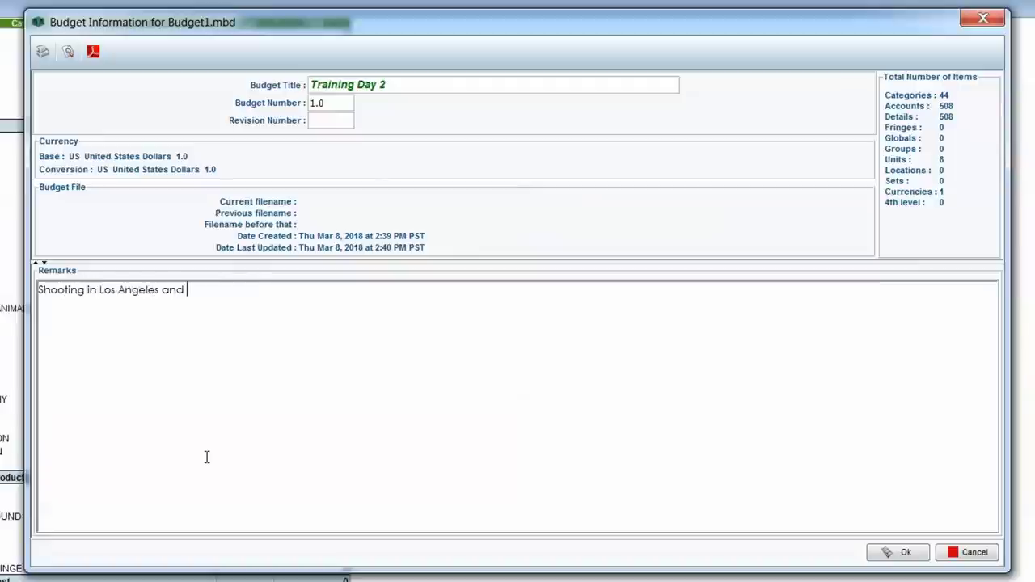
{"action": "type", "text": "New York"}
{"action": "key", "text": "Return"}
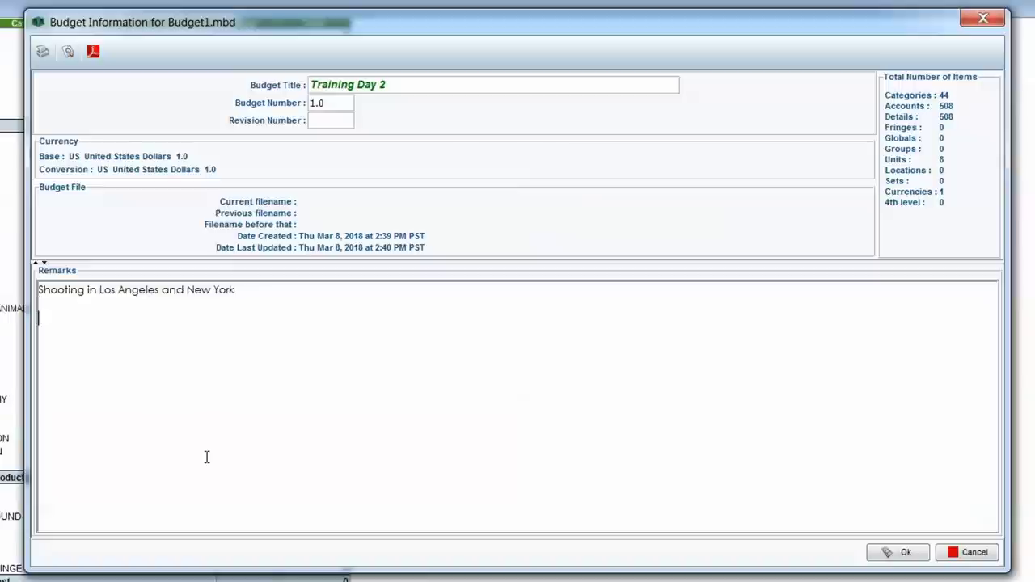
- Add three remark lines below the shooting locations giving the director's, star's and writer's names
{"action": "type", "text": "Director Matt"}
{"action": "type", "text": "hew"}
{"action": "key", "text": "Return"}
{"action": "type", "text": "Star Matthew"}
{"action": "key", "text": "Return"}
{"action": "type", "text": "Writer Matthew"}
{"action": "key", "text": "Return"}
{"action": "key", "text": "Return"}
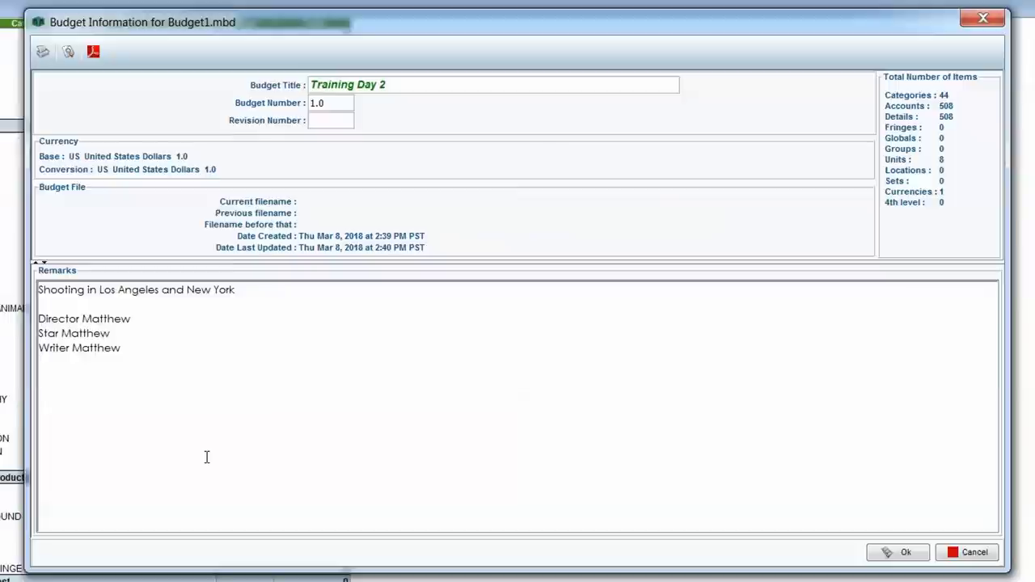
- Add the remark "Need to secure red porsche." and accept the budget information
{"action": "type", "text": "Need to secure red porsche."}
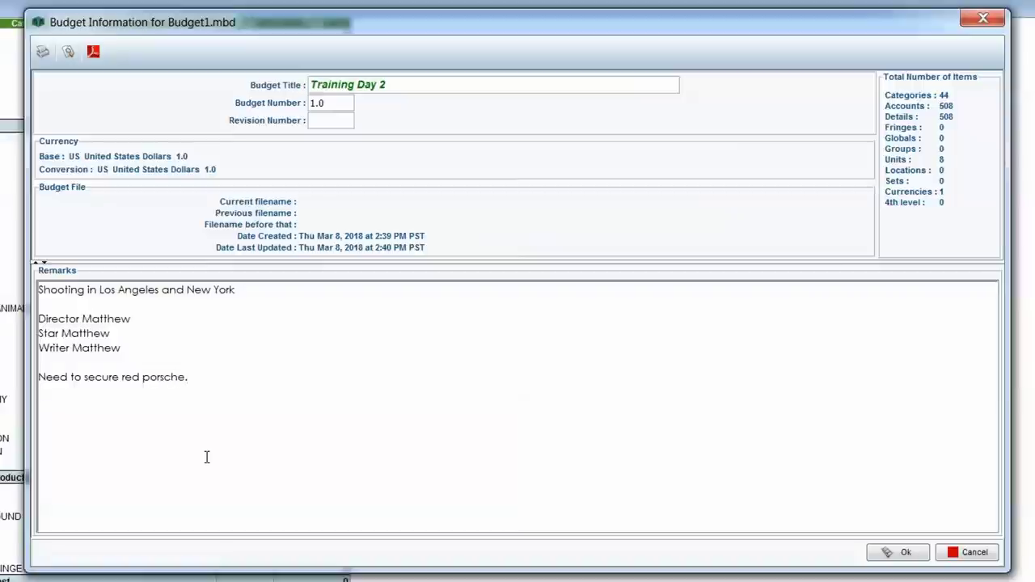
{"action": "key", "text": "Return"}
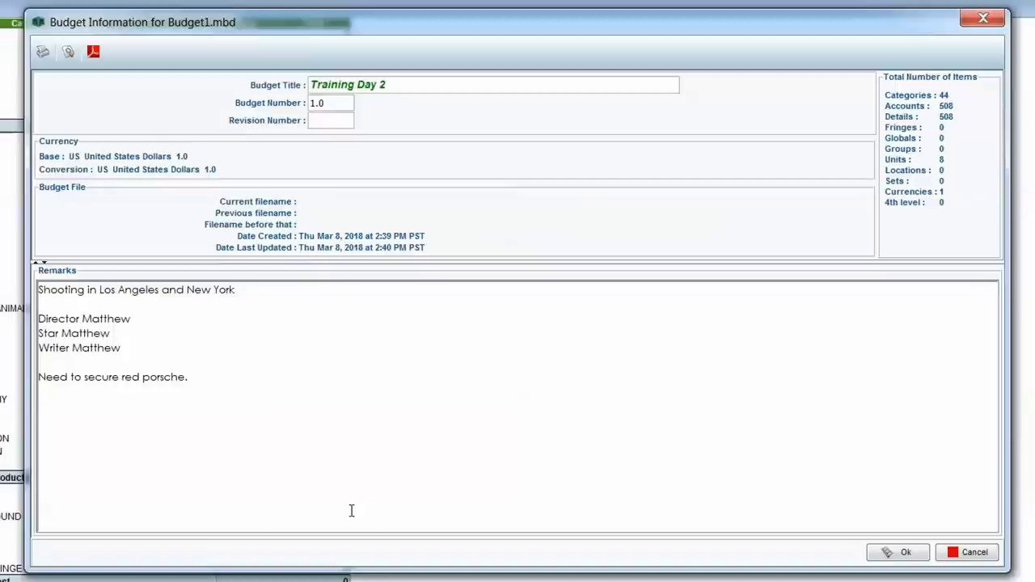
{"action": "left_click", "coordinate": [919, 558]}
- Reopen the budget information to check the saved title, number and remarks, and close it without changes
{"action": "left_click", "coordinate": [7, 21]}
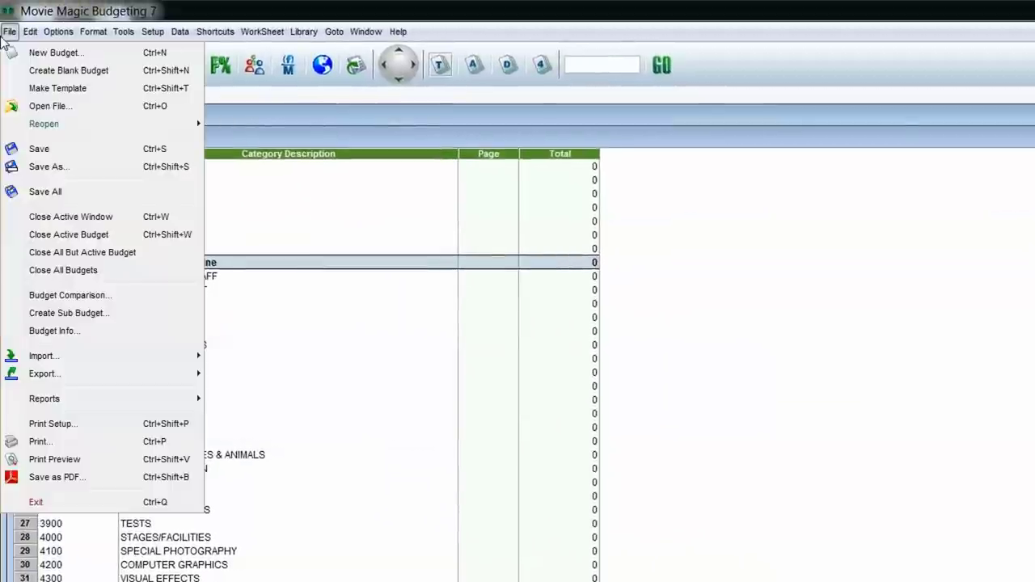
{"action": "left_click", "coordinate": [54, 330]}
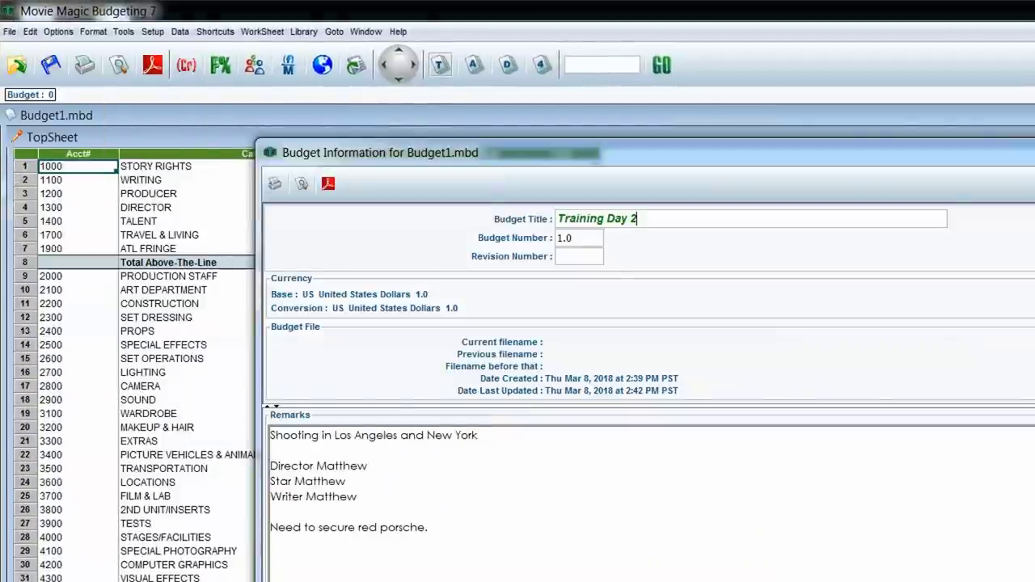
{"action": "key", "text": "Escape"}
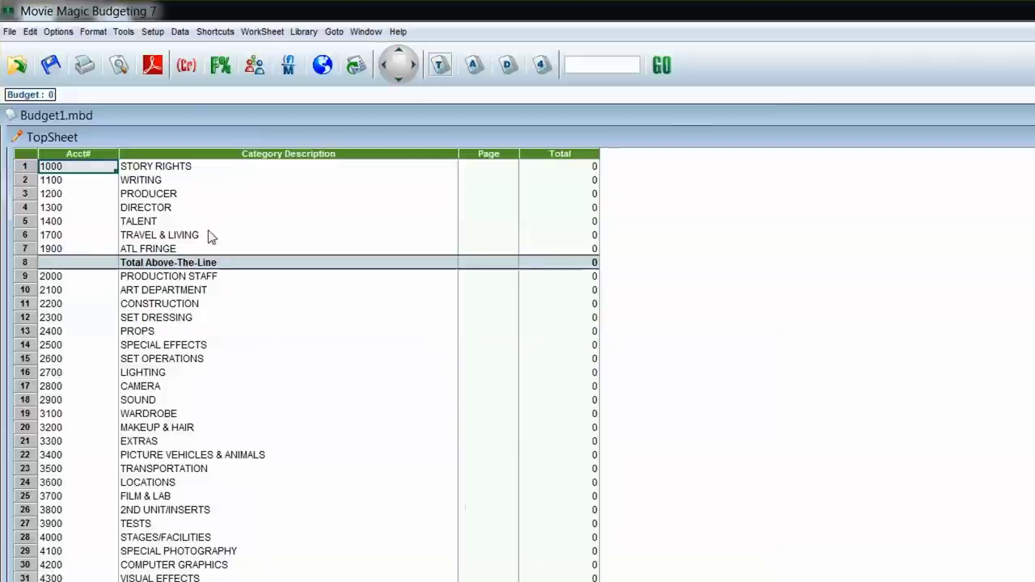
- Set the budget font to Arial 16 Bold in the budget preferences and apply it
{"action": "left_click", "coordinate": [154, 31]}
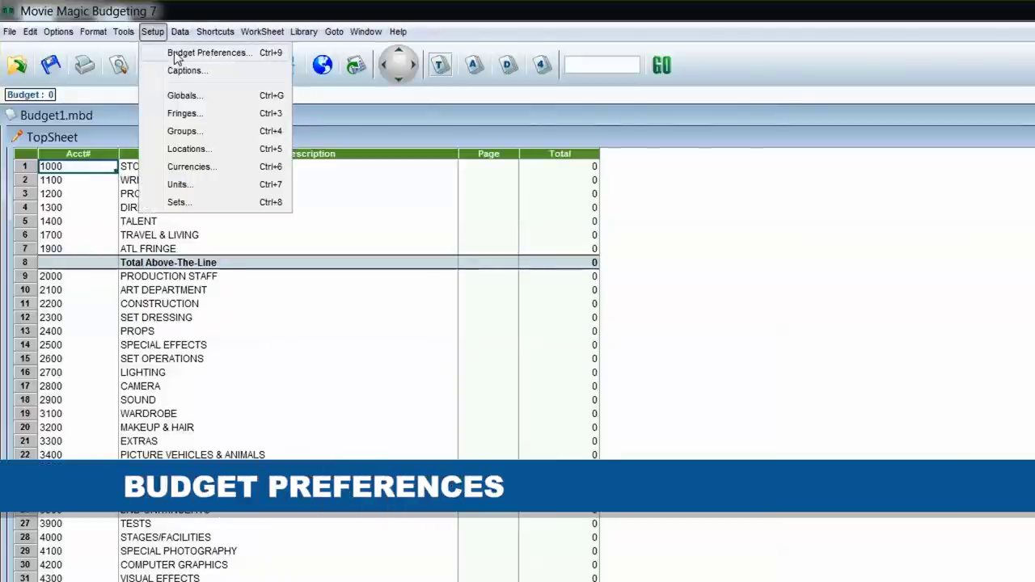
{"action": "left_click", "coordinate": [178, 53]}
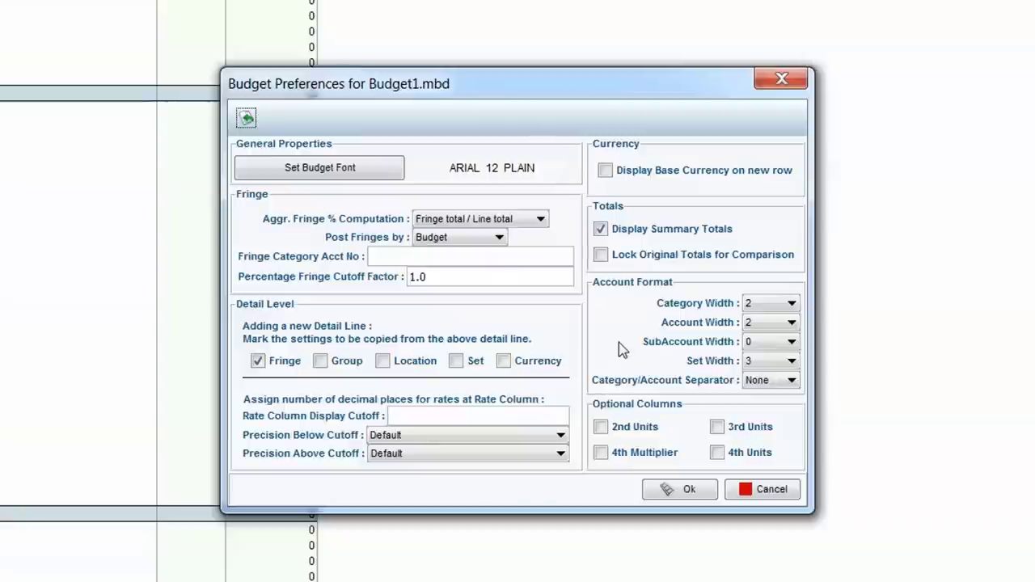
{"action": "left_click", "coordinate": [320, 171]}
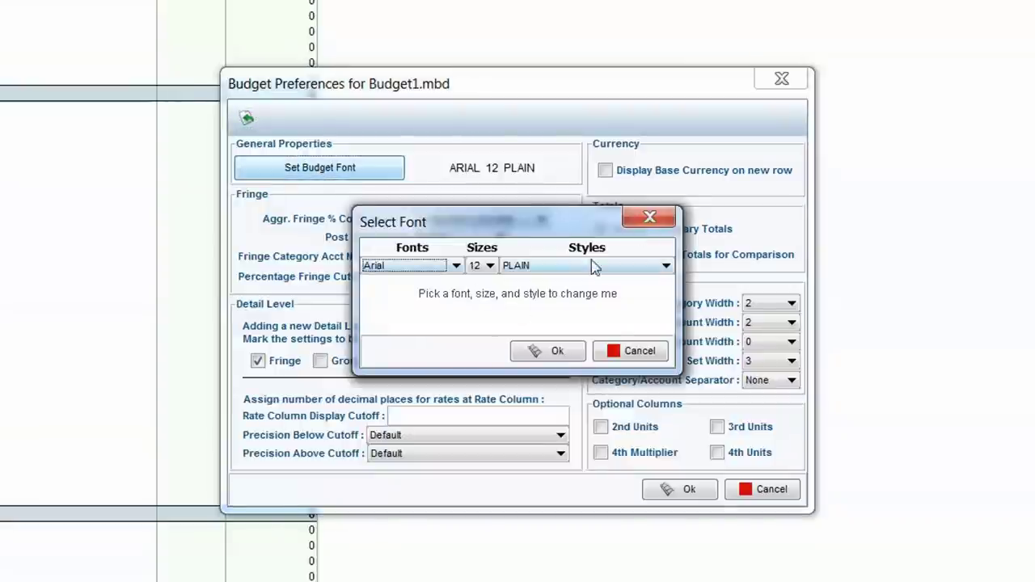
{"action": "left_click", "coordinate": [482, 267]}
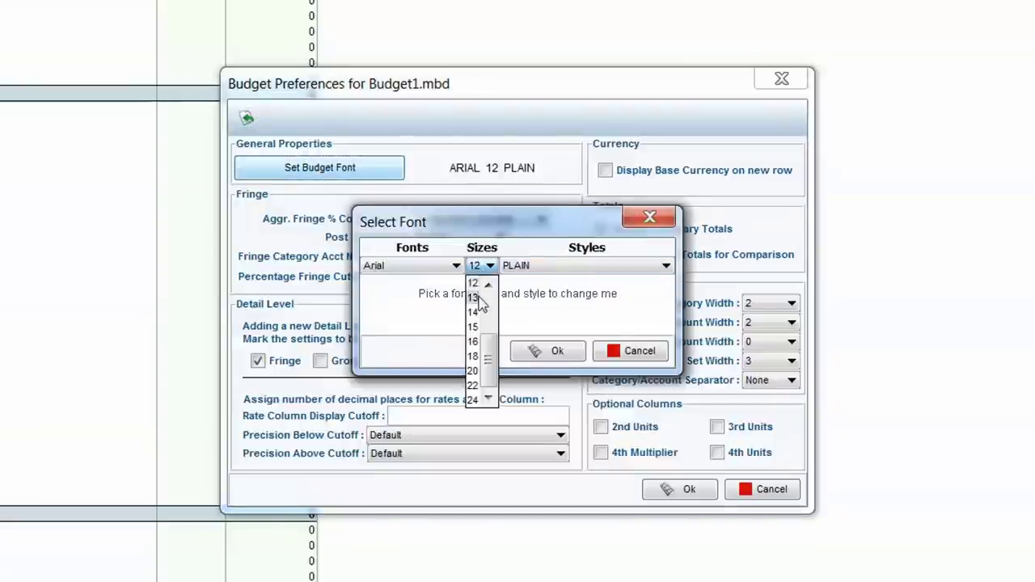
{"action": "left_click", "coordinate": [476, 344]}
{"action": "left_click", "coordinate": [548, 271]}
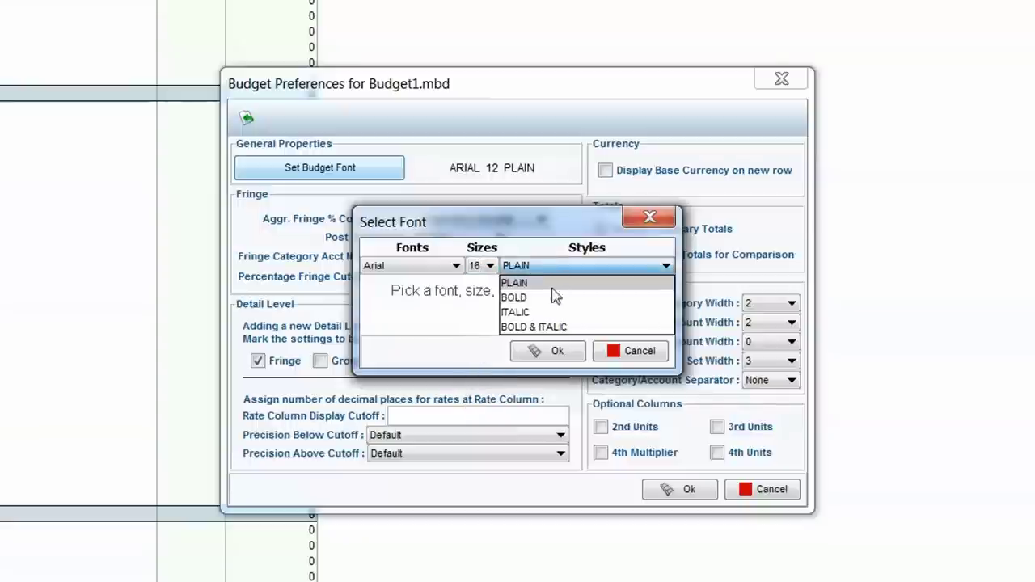
{"action": "left_click", "coordinate": [552, 298]}
{"action": "left_click", "coordinate": [553, 352]}
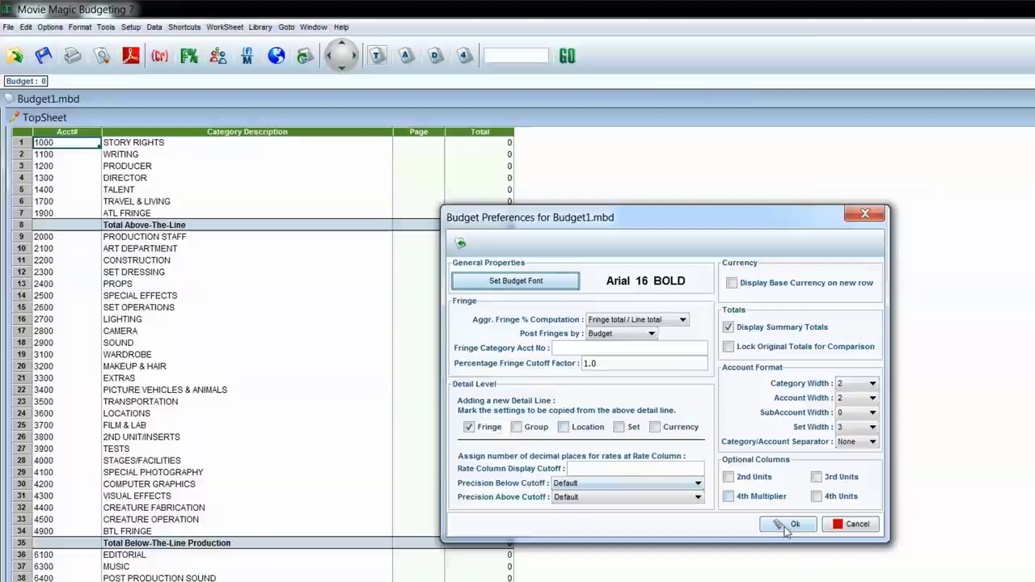
{"action": "left_click", "coordinate": [789, 526]}
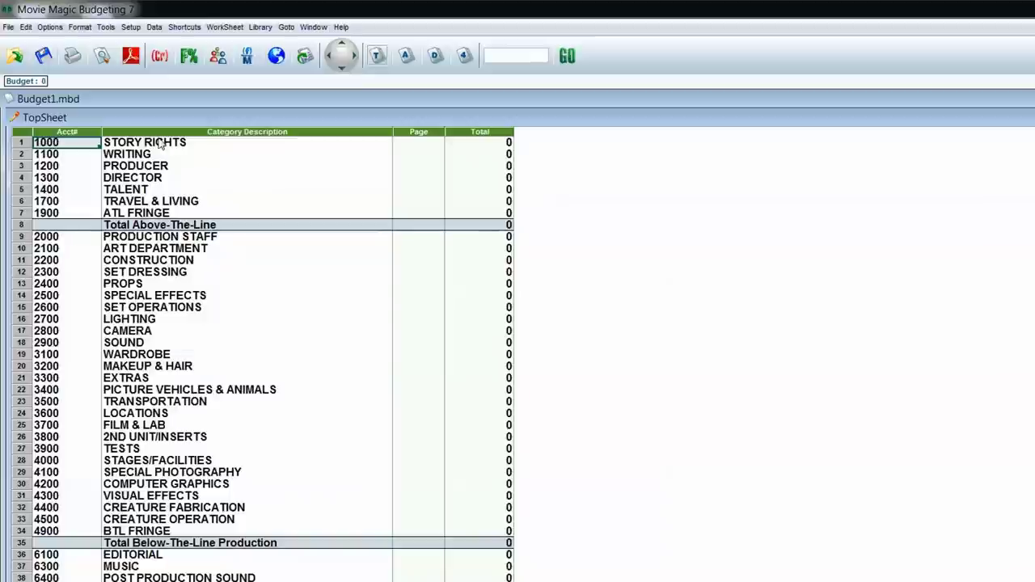
- Review the fringe, detail level, account format and optional column settings in the budget preferences, and close them
{"action": "left_click", "coordinate": [131, 27]}
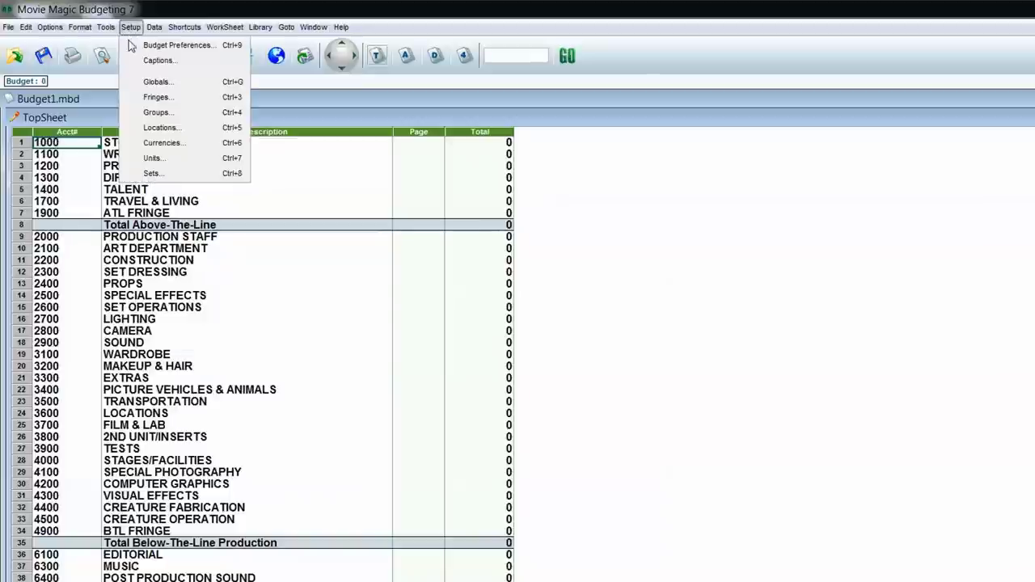
{"action": "left_click", "coordinate": [131, 46]}
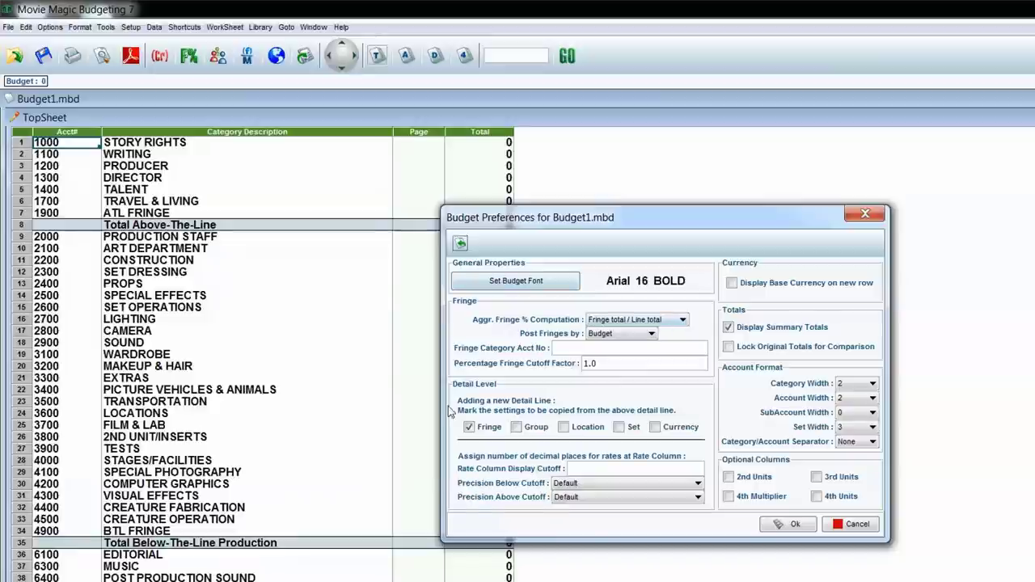
{"action": "left_click", "coordinate": [781, 525]}
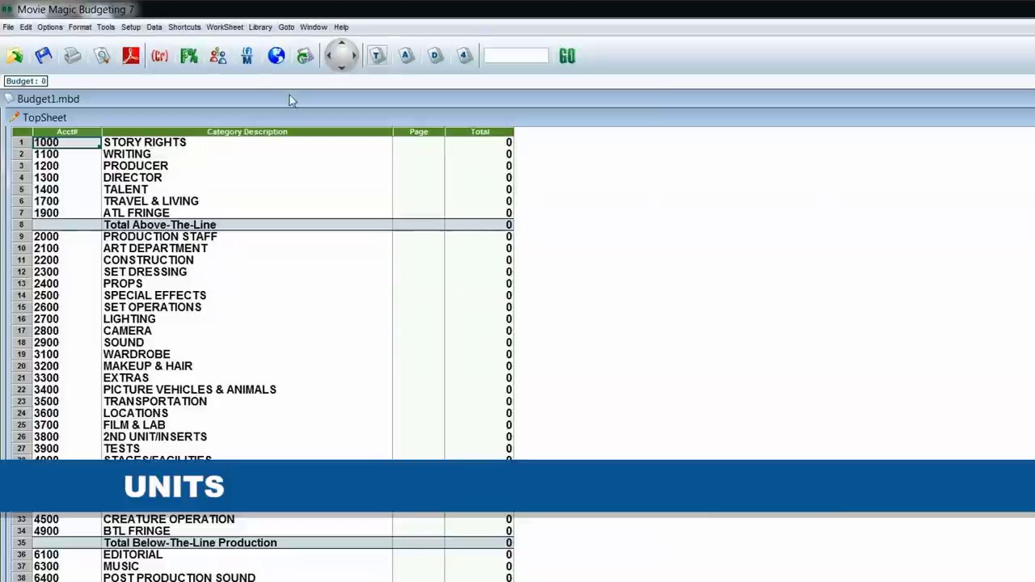
- Open the budget's units setup and review the key, singular, plural and hour equivalent of the Day and Flat units
{"action": "left_click", "coordinate": [128, 28]}
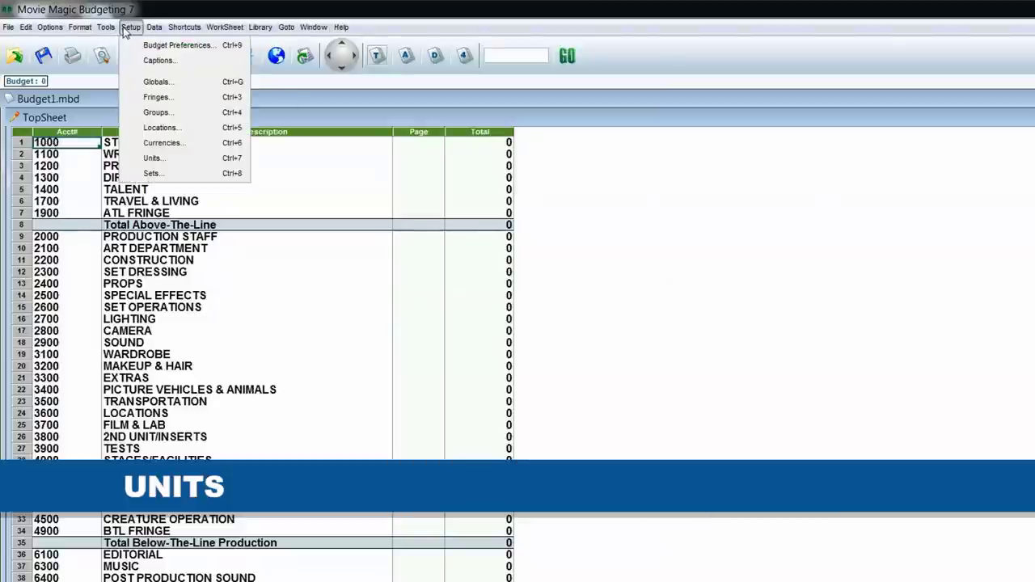
{"action": "left_click", "coordinate": [180, 159]}
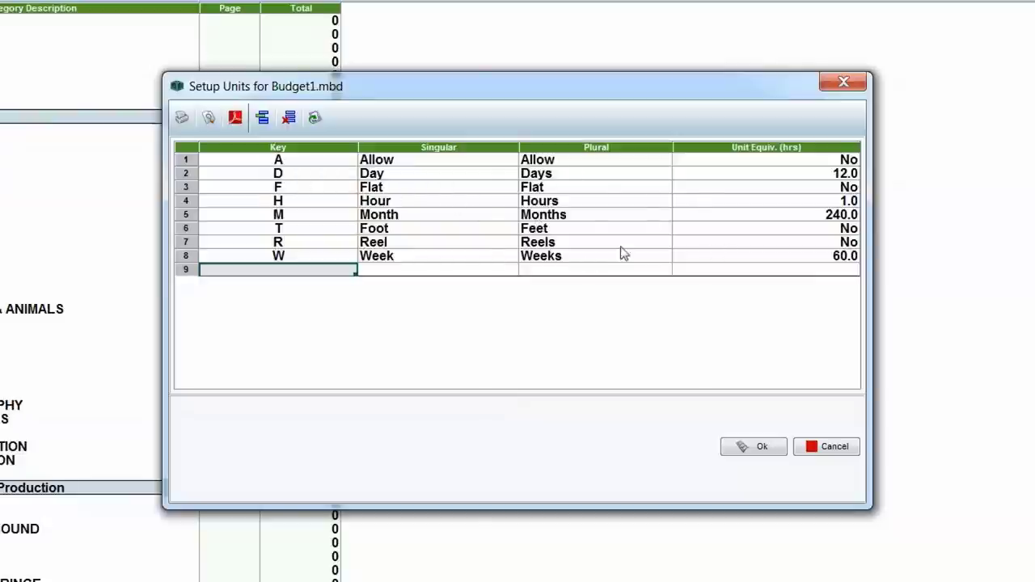
{"action": "left_click", "coordinate": [312, 180]}
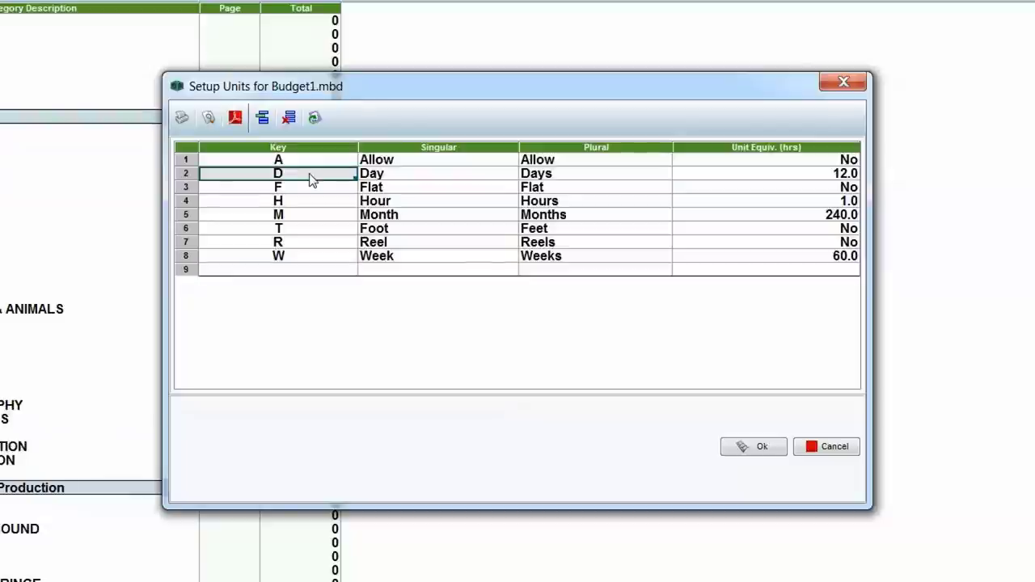
{"action": "left_click", "coordinate": [441, 178]}
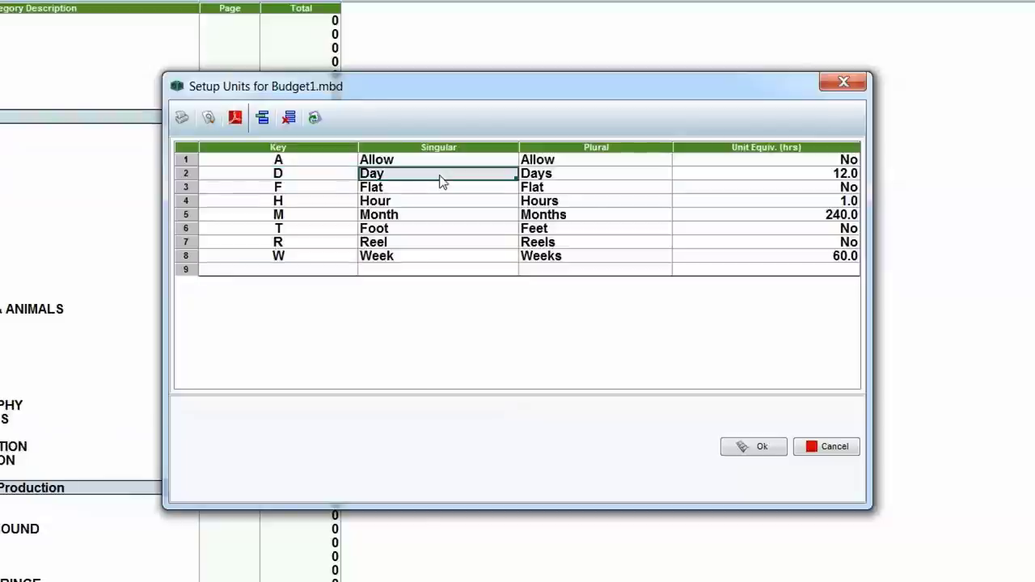
{"action": "left_click", "coordinate": [559, 178]}
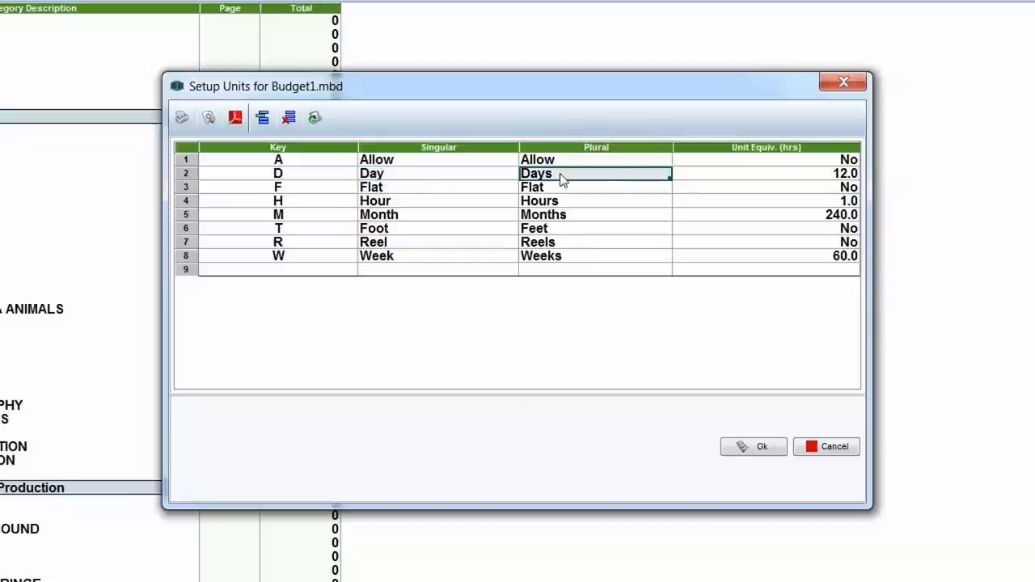
{"action": "left_click", "coordinate": [731, 176]}
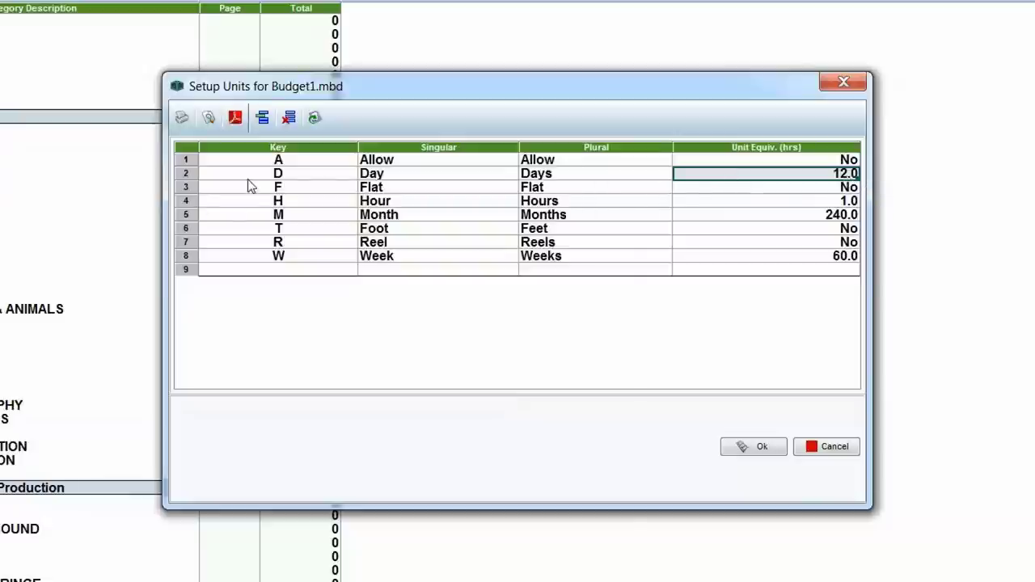
{"action": "left_click", "coordinate": [293, 190]}
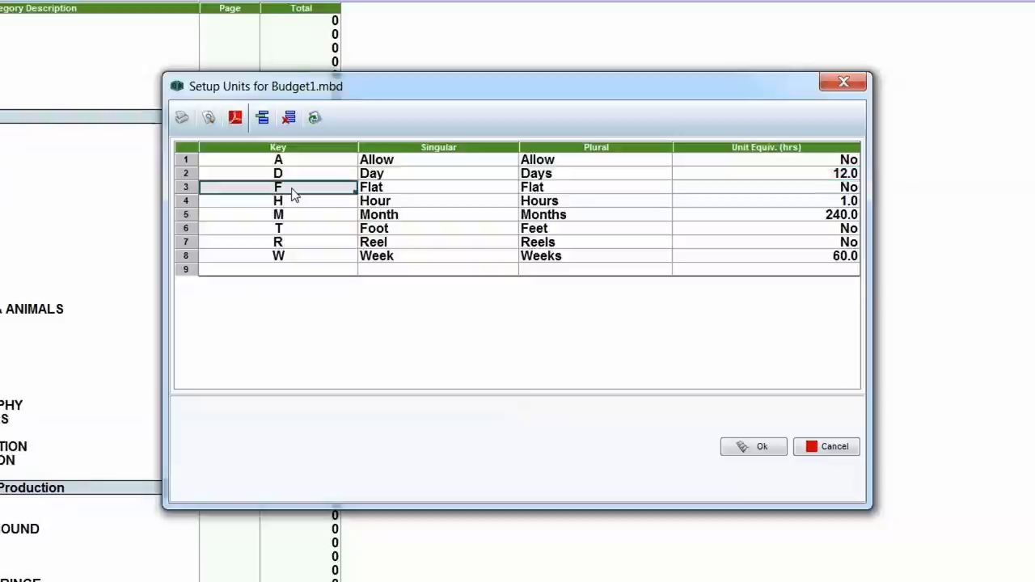
{"action": "left_click", "coordinate": [394, 189]}
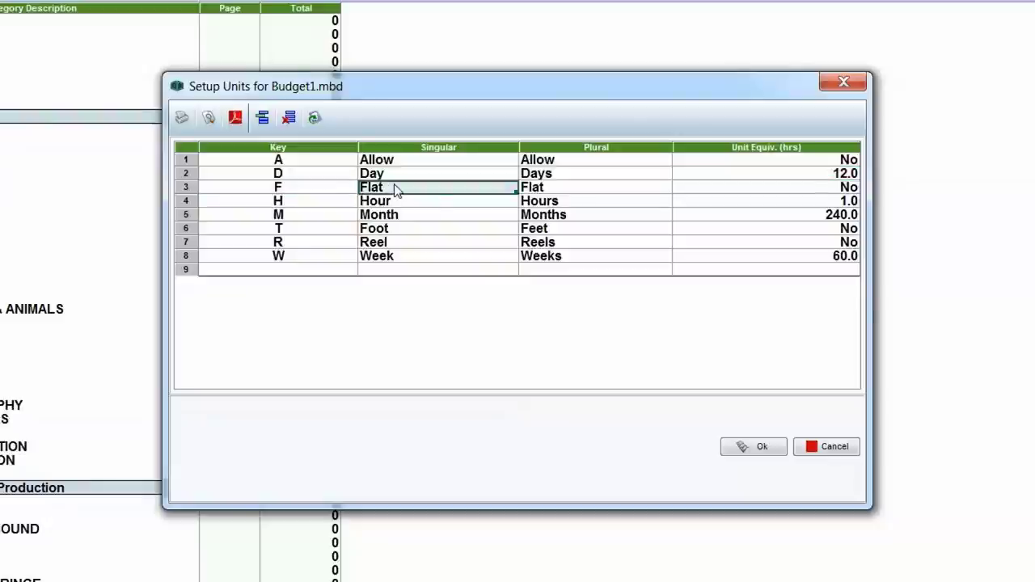
{"action": "left_click", "coordinate": [597, 189]}
{"action": "left_click", "coordinate": [752, 190]}
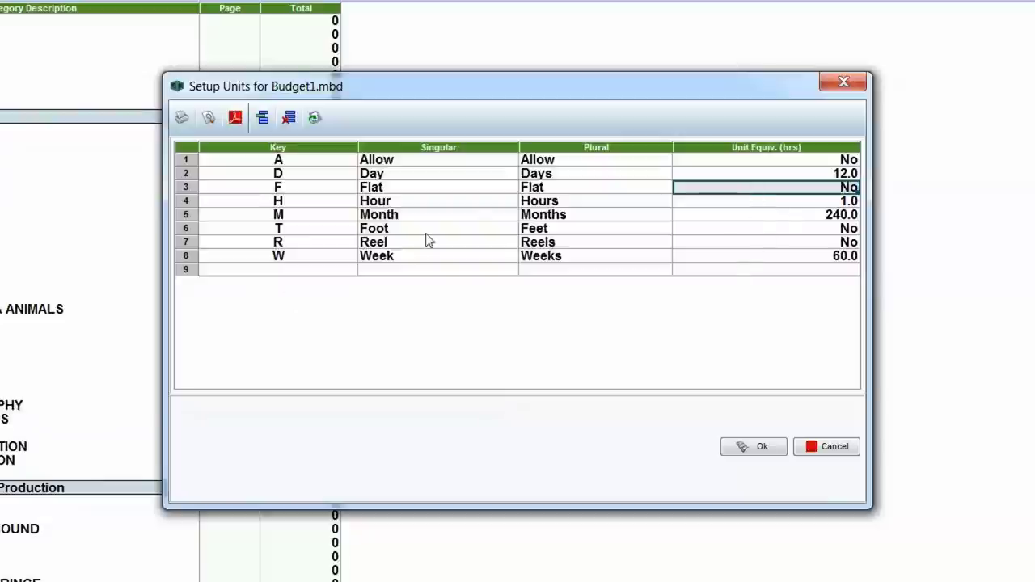
- Set the Day unit's hour equivalent to 10, and set it back to 12
{"action": "left_click", "coordinate": [754, 174]}
{"action": "type", "text": "10"}
{"action": "left_click", "coordinate": [851, 202]}
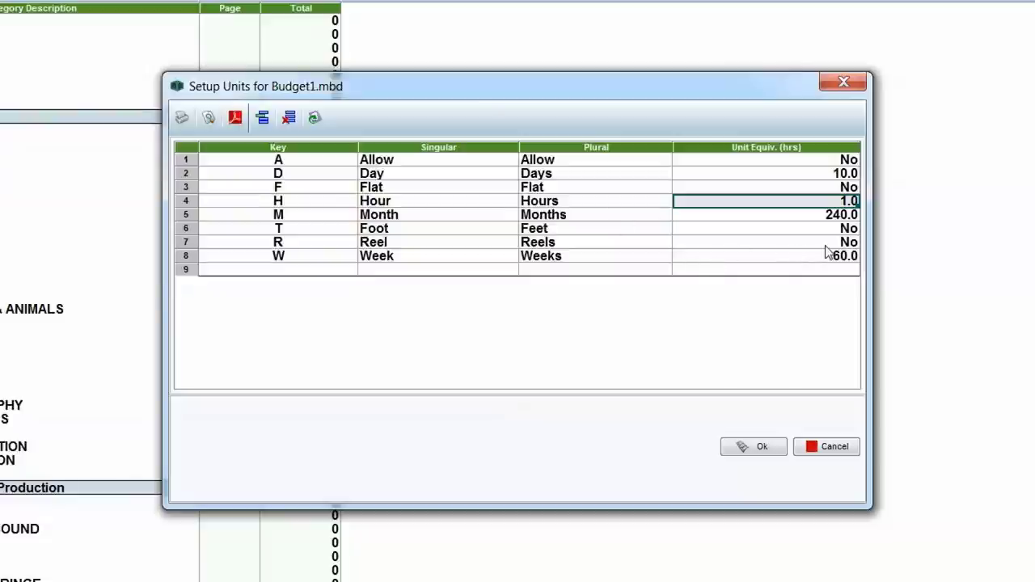
{"action": "left_click", "coordinate": [844, 173]}
{"action": "type", "text": "12"}
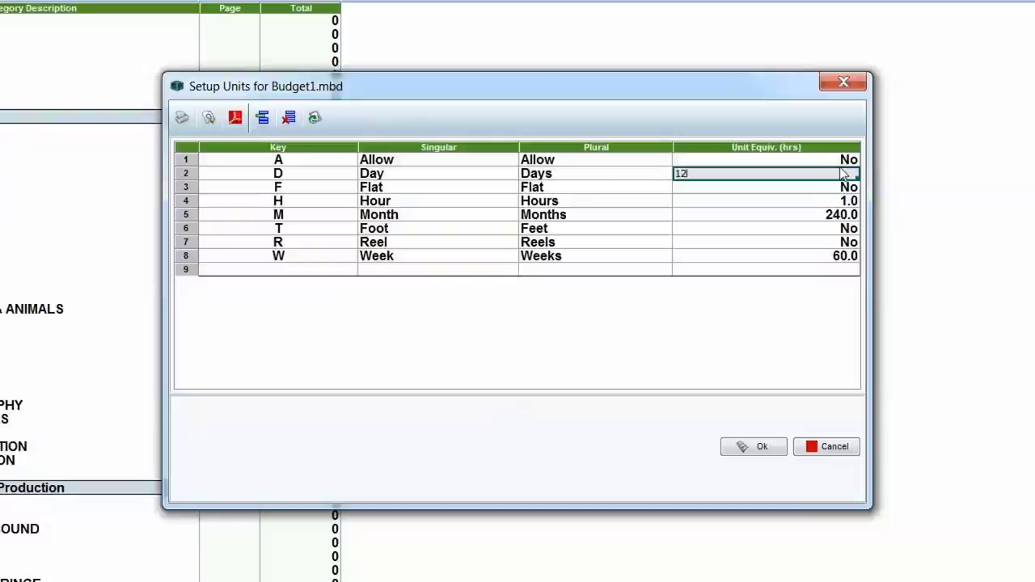
{"action": "left_click", "coordinate": [576, 217]}
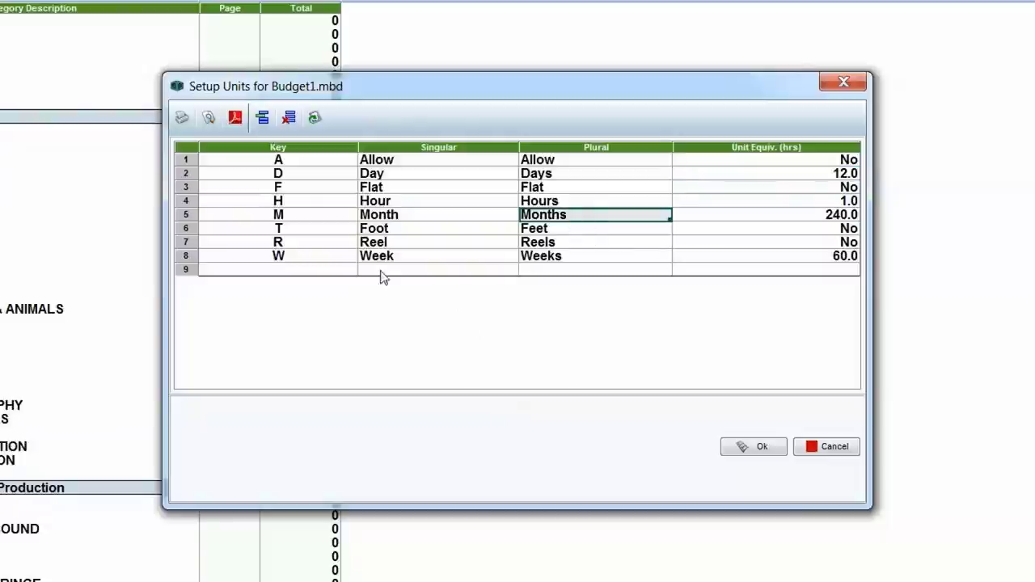
- Add a unit with key Y, singular Yard, plural Yards and hour equivalent No, and accept the units setup
{"action": "left_click", "coordinate": [311, 270]}
{"action": "type", "text": "Y"}
{"action": "key", "text": "Tab"}
{"action": "type", "text": "Yard"}
{"action": "key", "text": "Tab"}
{"action": "type", "text": "Yards"}
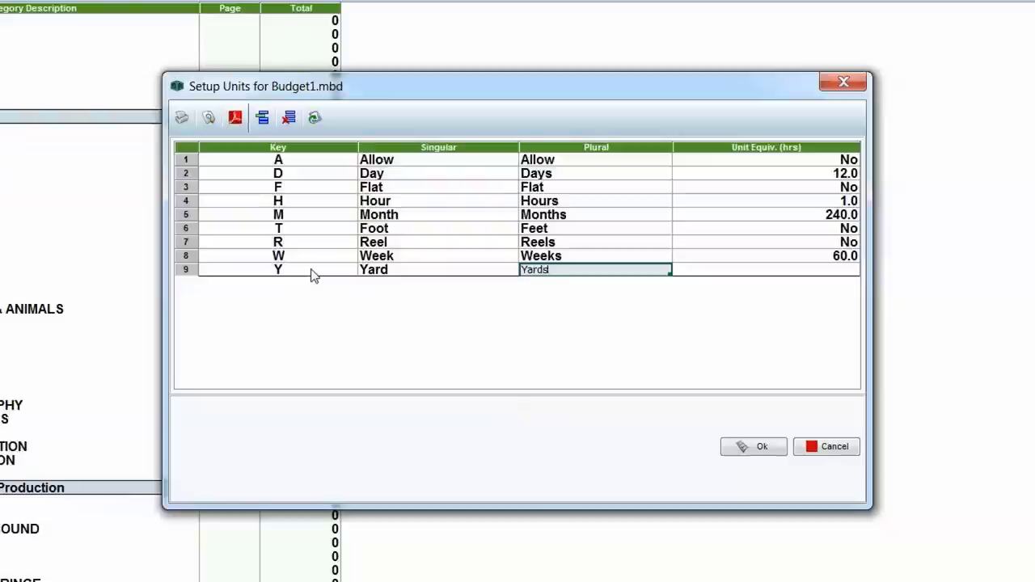
{"action": "key", "text": "Tab"}
{"action": "type", "text": "No"}
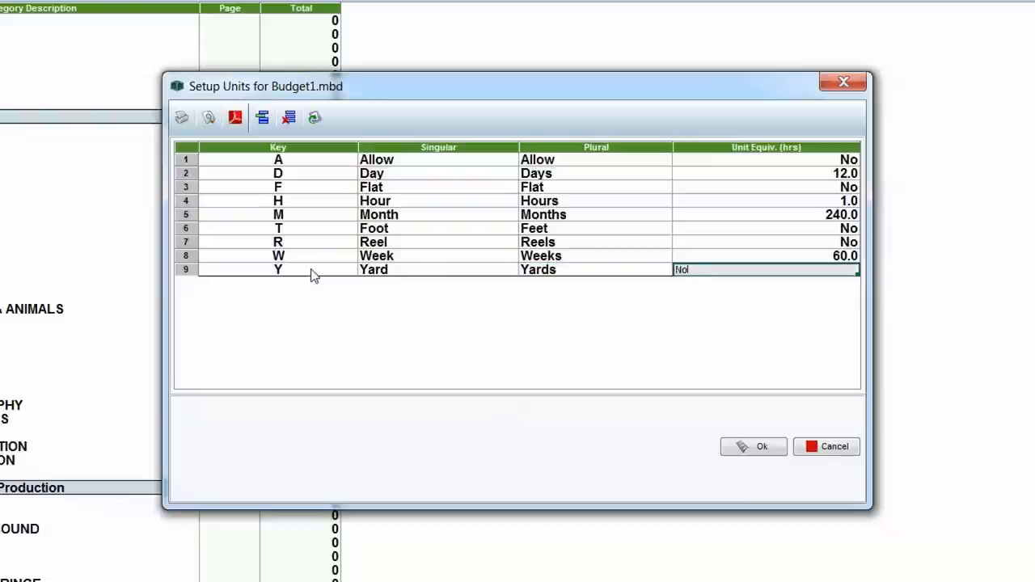
{"action": "left_click", "coordinate": [736, 245]}
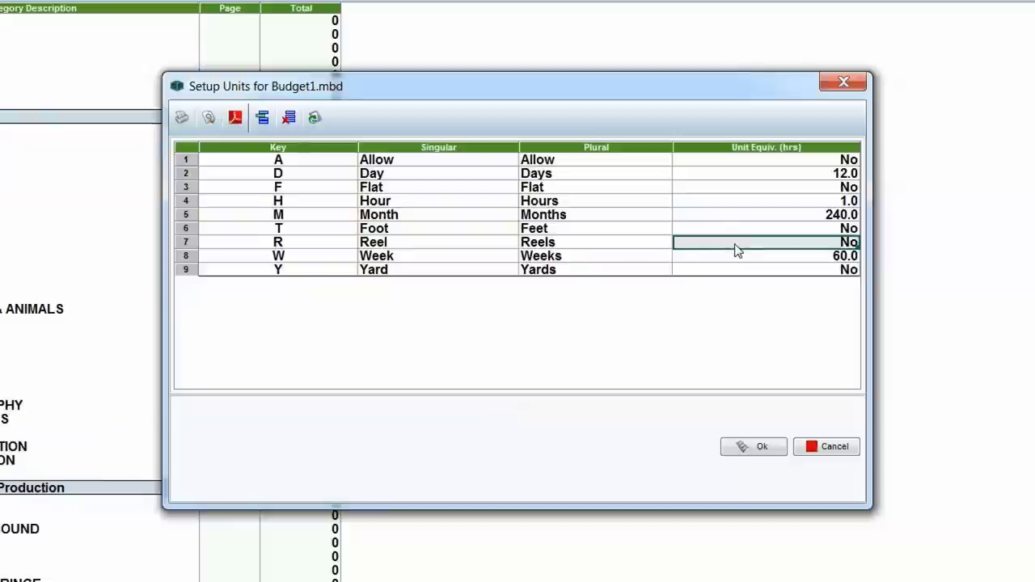
{"action": "left_click", "coordinate": [738, 259]}
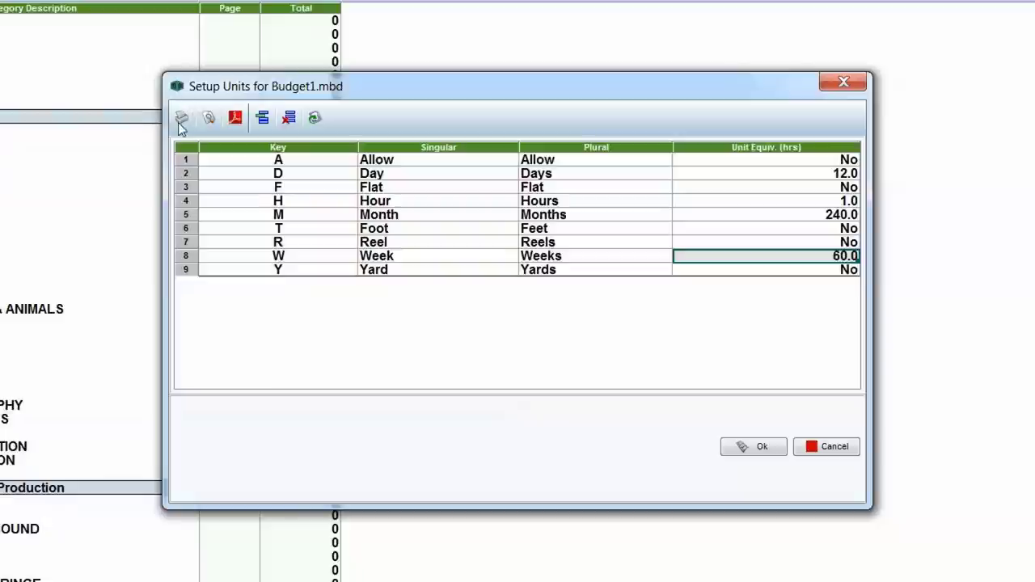
{"action": "left_click", "coordinate": [780, 451]}
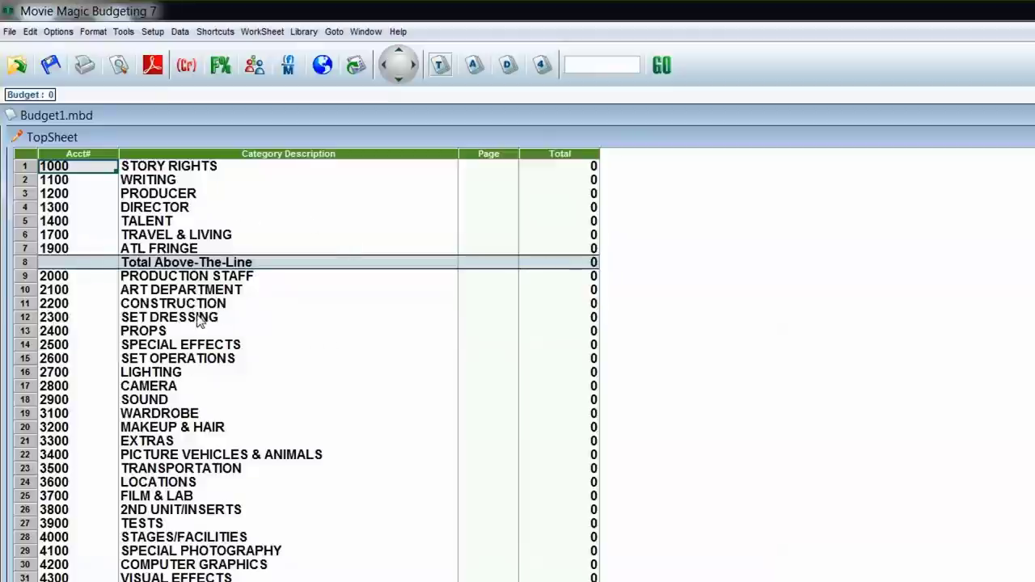
- Go down from the Set Dressing category to the Swing Gang account's detail level, and return to the topsheet
{"action": "left_click", "coordinate": [198, 319]}
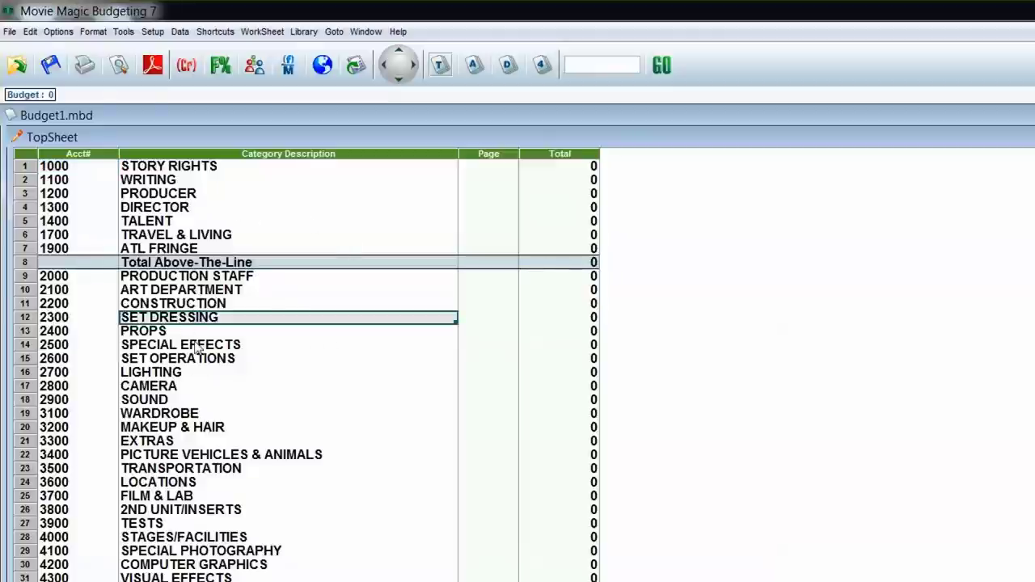
{"action": "left_click", "coordinate": [400, 82]}
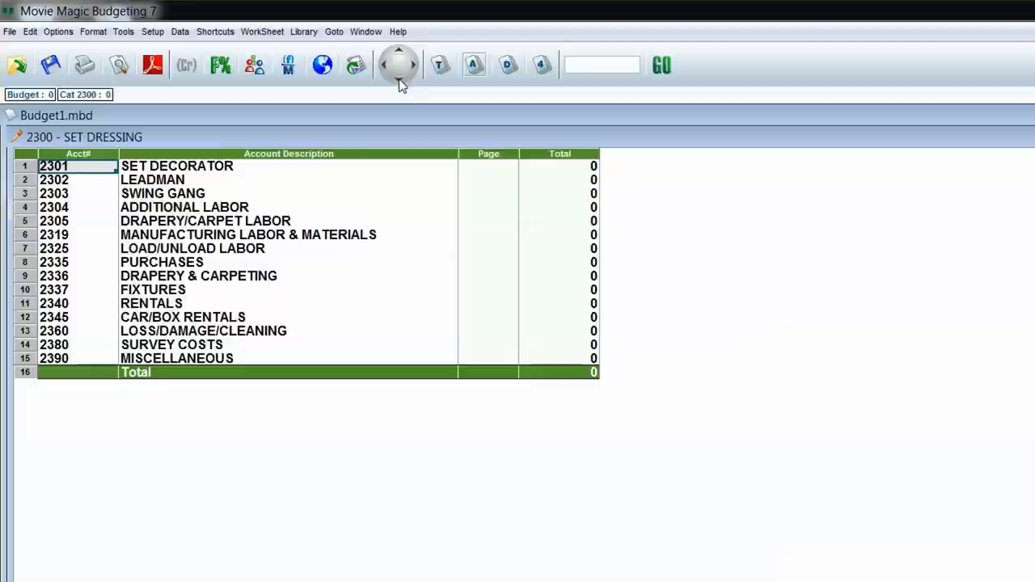
{"action": "left_click", "coordinate": [187, 197]}
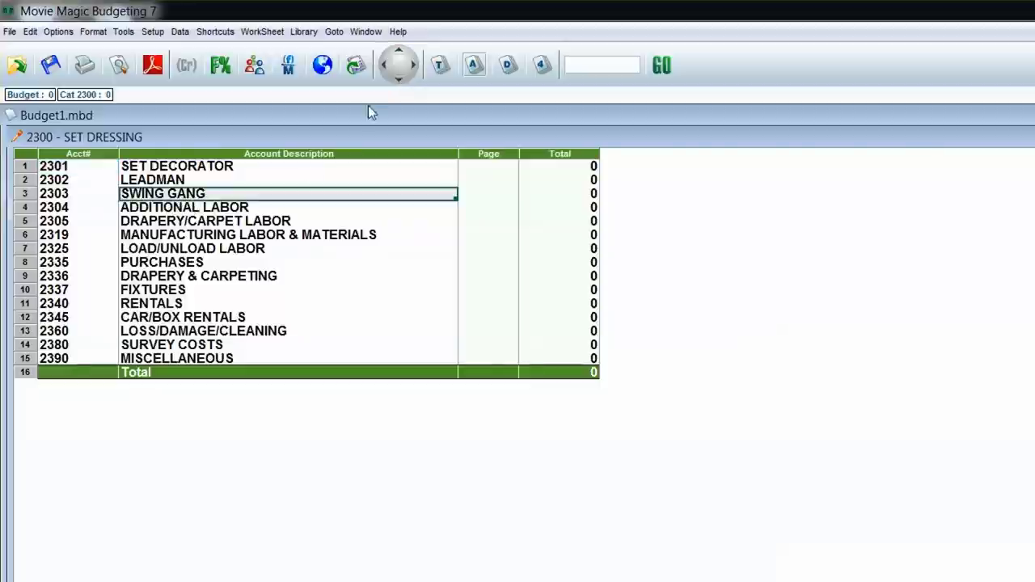
{"action": "left_click", "coordinate": [398, 79]}
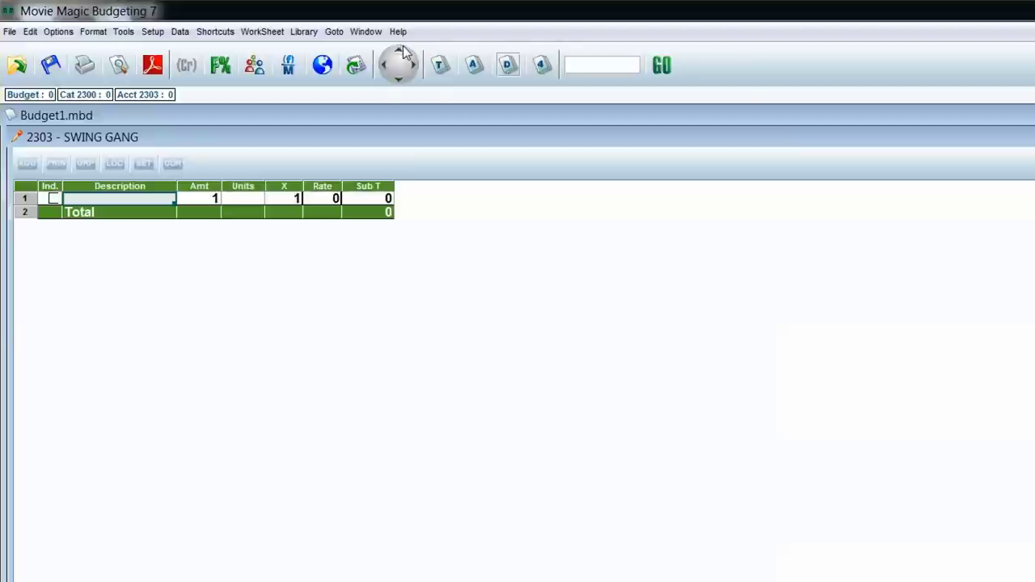
{"action": "left_click", "coordinate": [402, 50]}
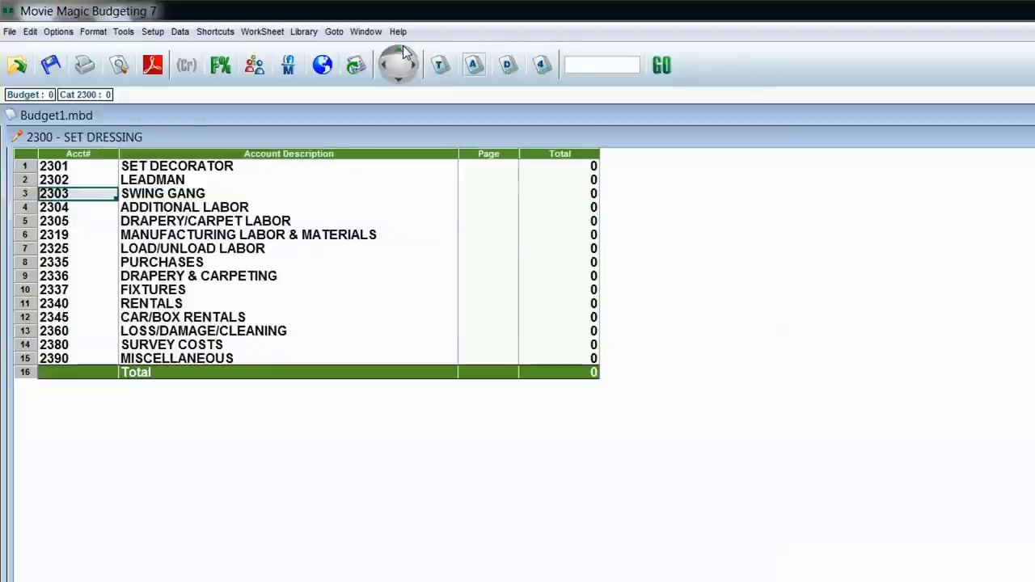
{"action": "left_click", "coordinate": [403, 50]}
- Step forward through the topsheet categories from Set Dressing to Makeup & Hair
{"action": "scroll", "coordinate": [315, 364], "scroll_direction": "up", "scroll_amount": 2}
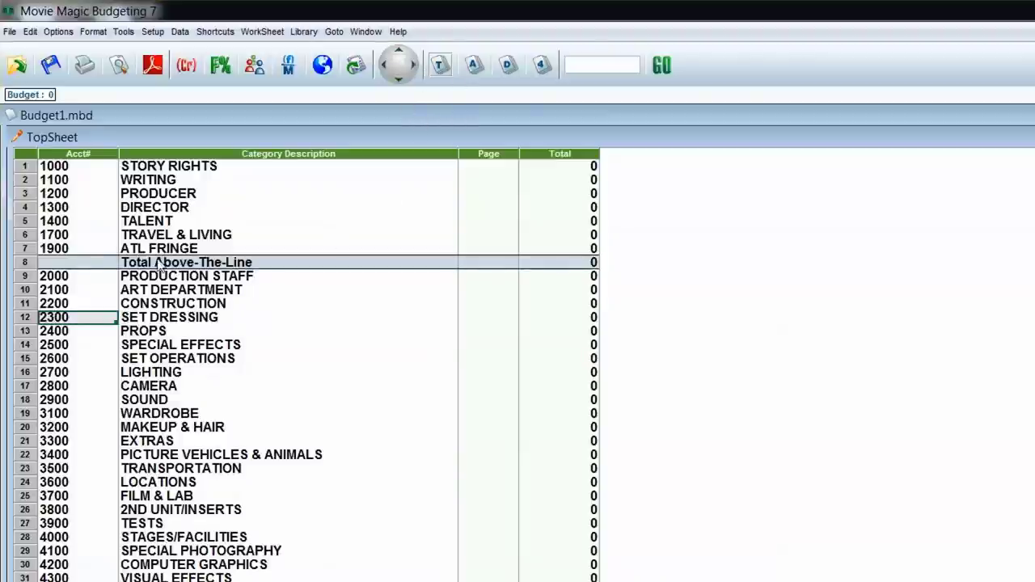
{"action": "left_click", "coordinate": [412, 68]}
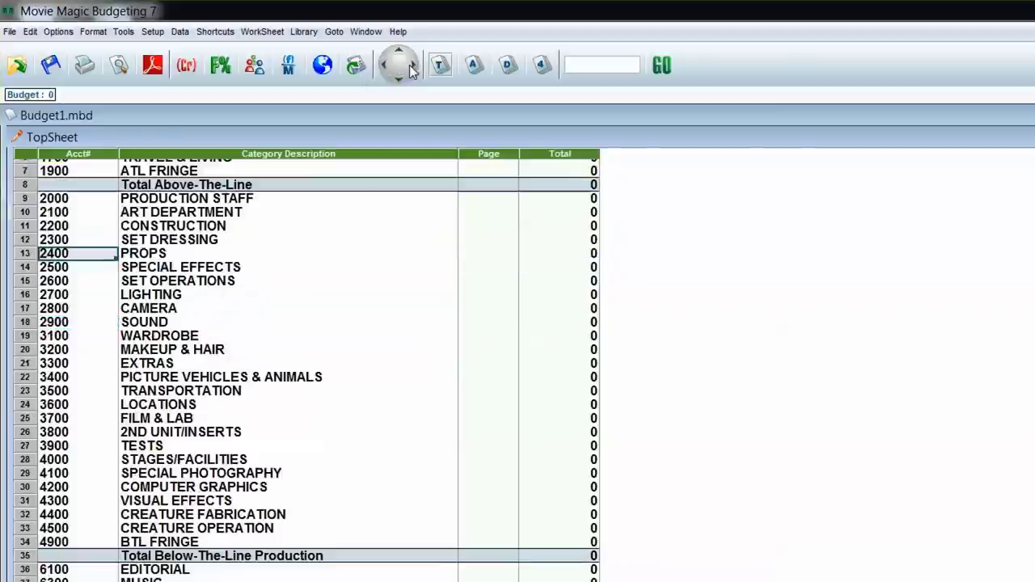
{"action": "left_click", "coordinate": [412, 68]}
{"action": "left_click", "coordinate": [412, 68]}
{"action": "left_click", "coordinate": [412, 68]}
{"action": "left_click", "coordinate": [412, 67]}
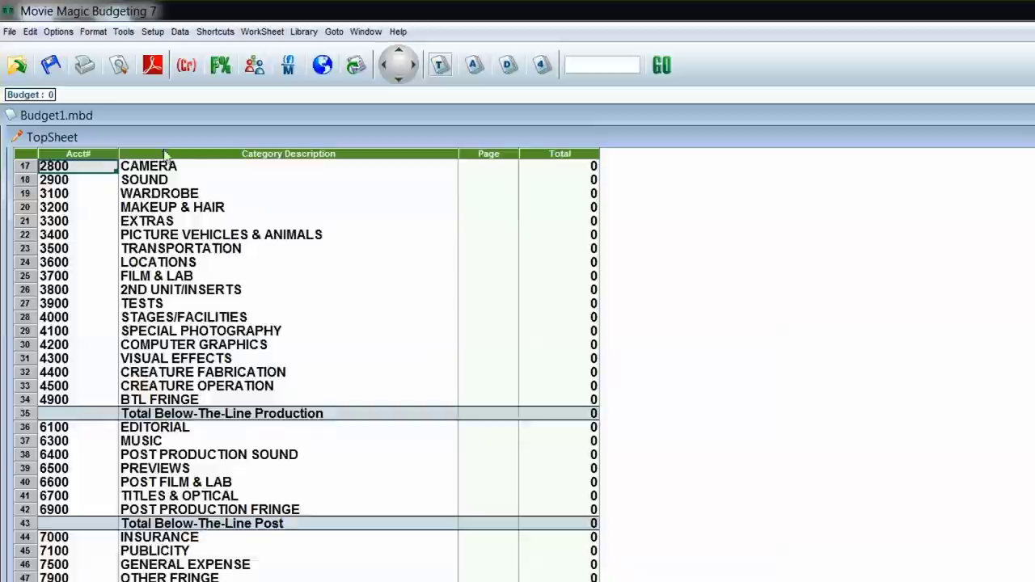
{"action": "scroll", "coordinate": [164, 154], "scroll_direction": "up", "scroll_amount": 3}
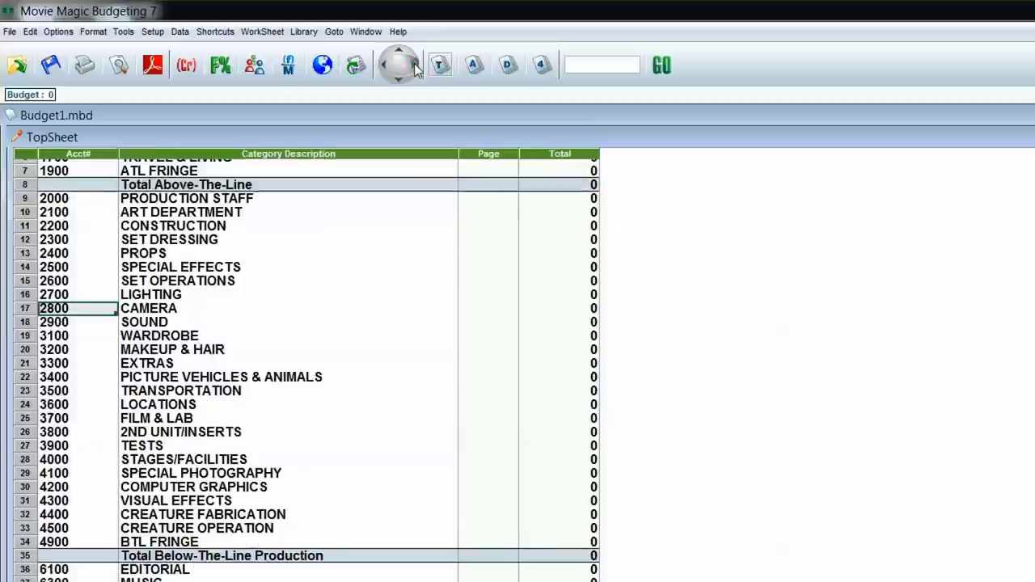
{"action": "left_click", "coordinate": [414, 67]}
{"action": "left_click", "coordinate": [415, 68]}
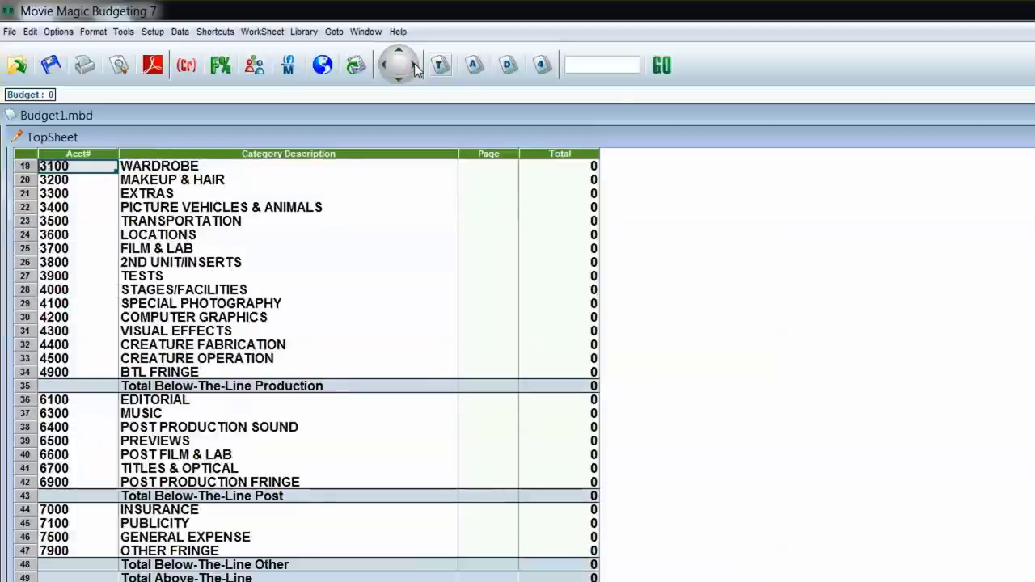
{"action": "left_click", "coordinate": [414, 68]}
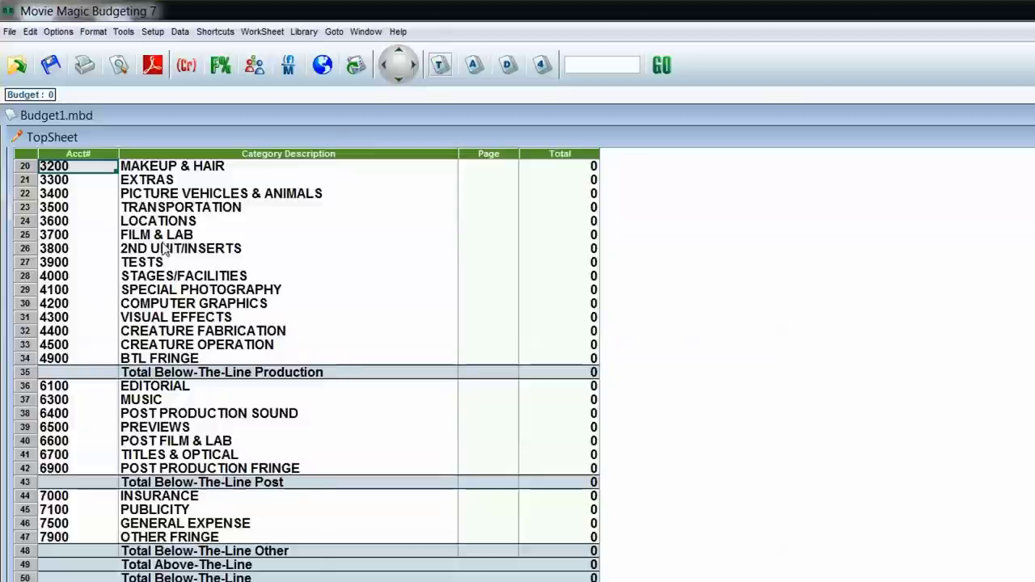
{"action": "scroll", "coordinate": [255, 324], "scroll_direction": "up", "scroll_amount": 4}
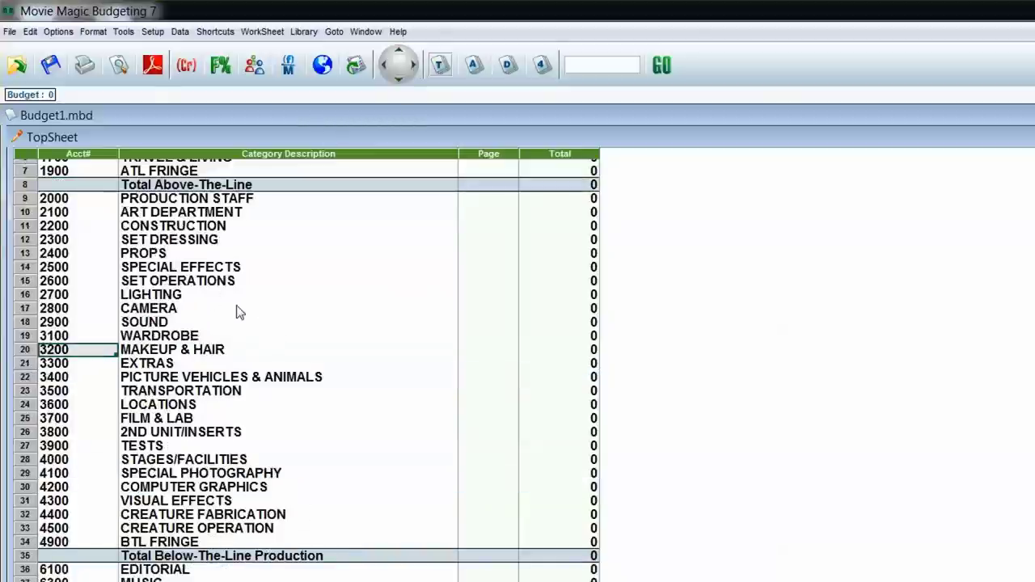
- Open the Lighting category's accounts, step through the following categories to Picture Vehicles & Animals, and return to the topsheet
{"action": "left_click", "coordinate": [209, 296]}
{"action": "left_click", "coordinate": [399, 79]}
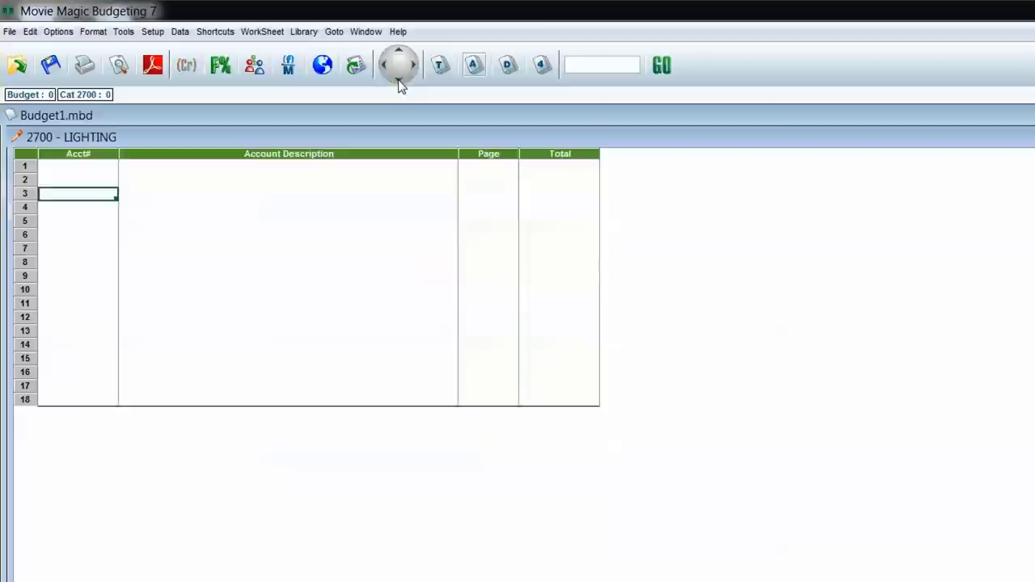
{"action": "left_click", "coordinate": [412, 65]}
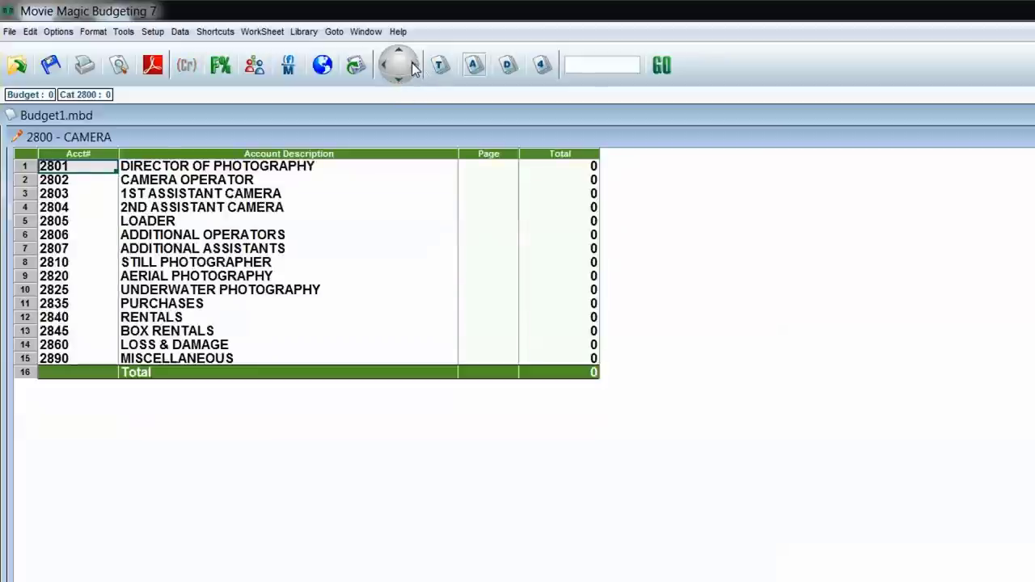
{"action": "left_click", "coordinate": [412, 65]}
{"action": "left_click", "coordinate": [412, 65]}
{"action": "left_click", "coordinate": [412, 65]}
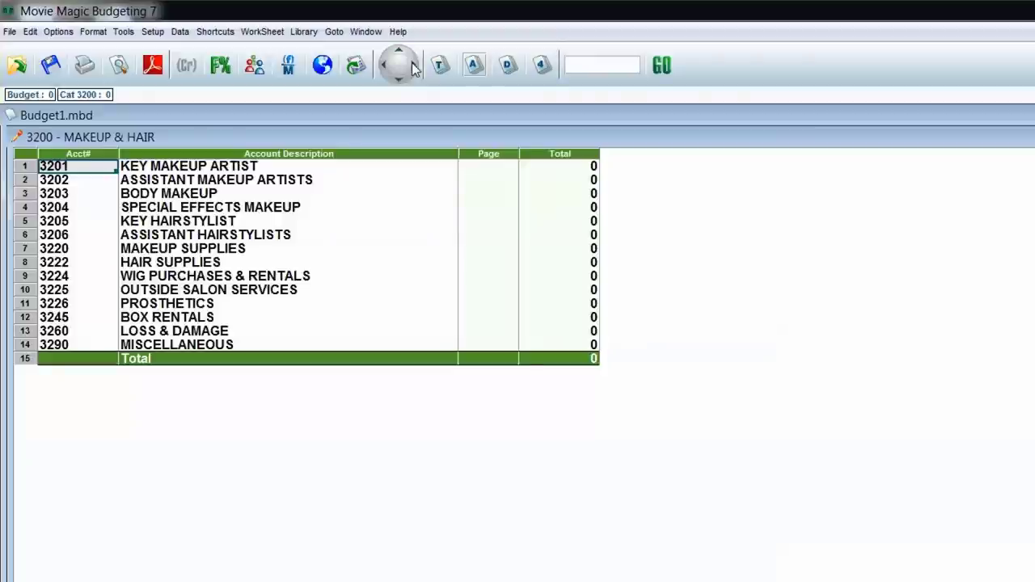
{"action": "left_click", "coordinate": [413, 65]}
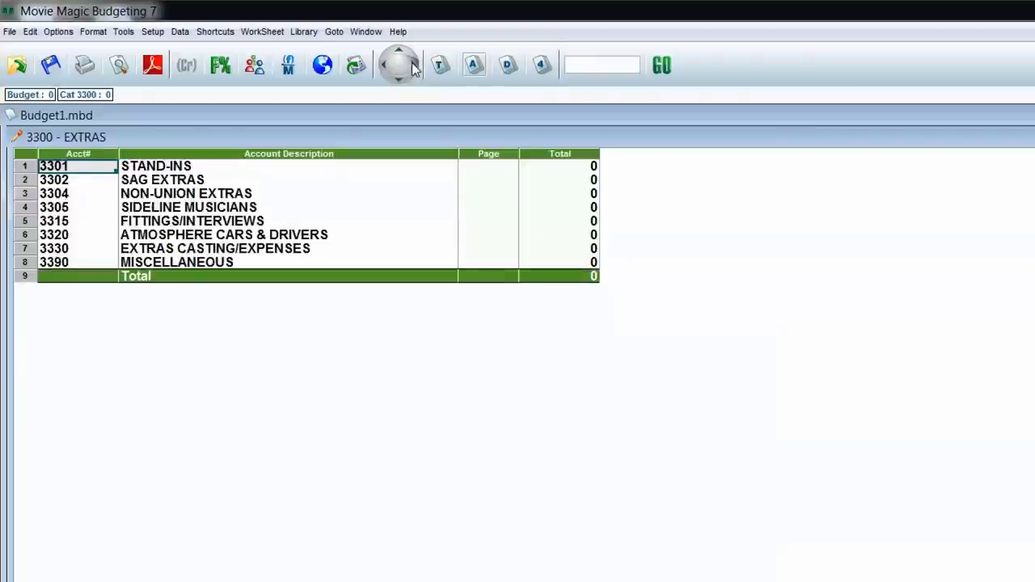
{"action": "left_click", "coordinate": [412, 65]}
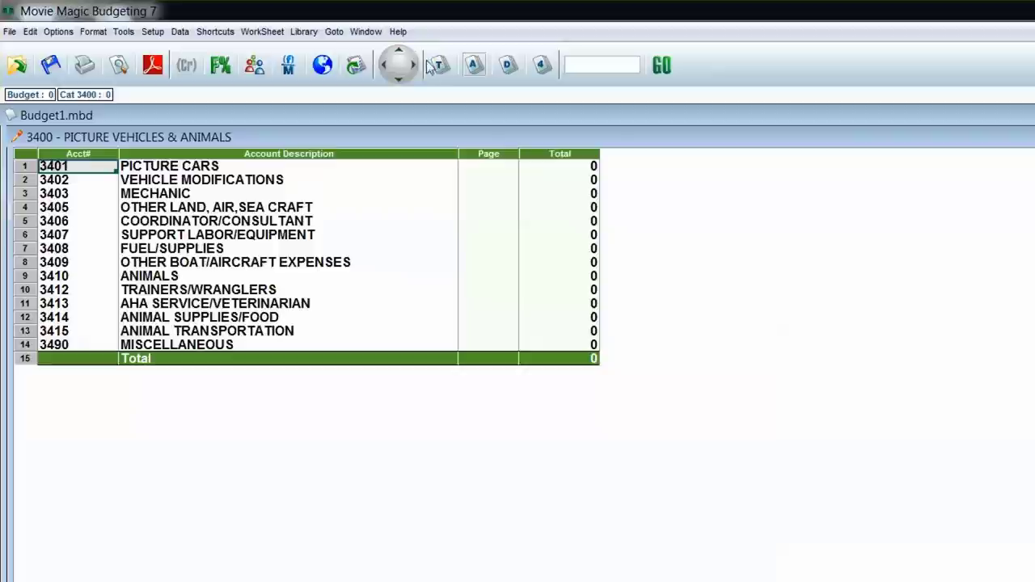
{"action": "left_click", "coordinate": [400, 51]}
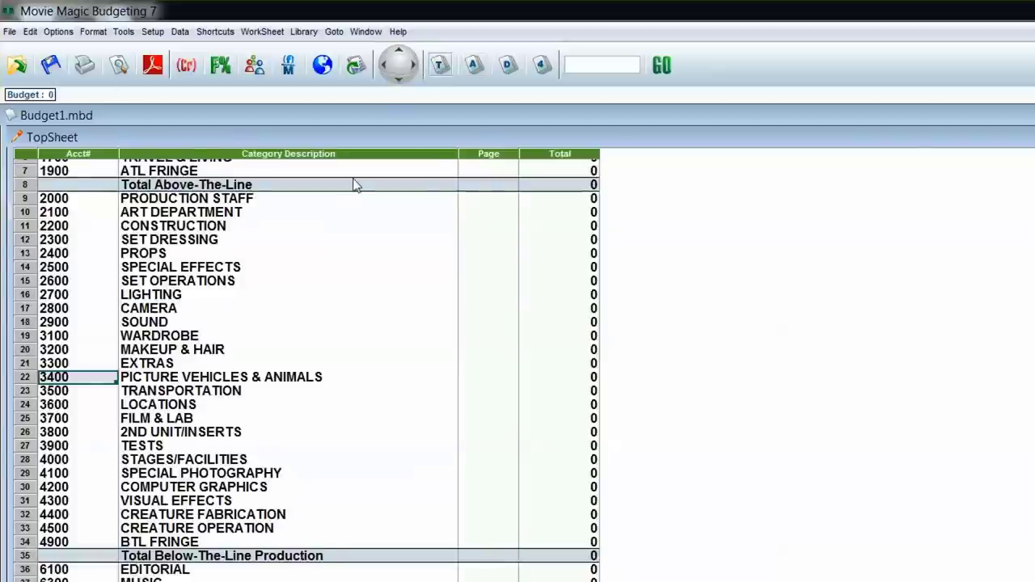
- Go down from the Director category to the Research account's detail level, and return to the topsheet
{"action": "scroll", "coordinate": [340, 495], "scroll_direction": "up", "scroll_amount": 2}
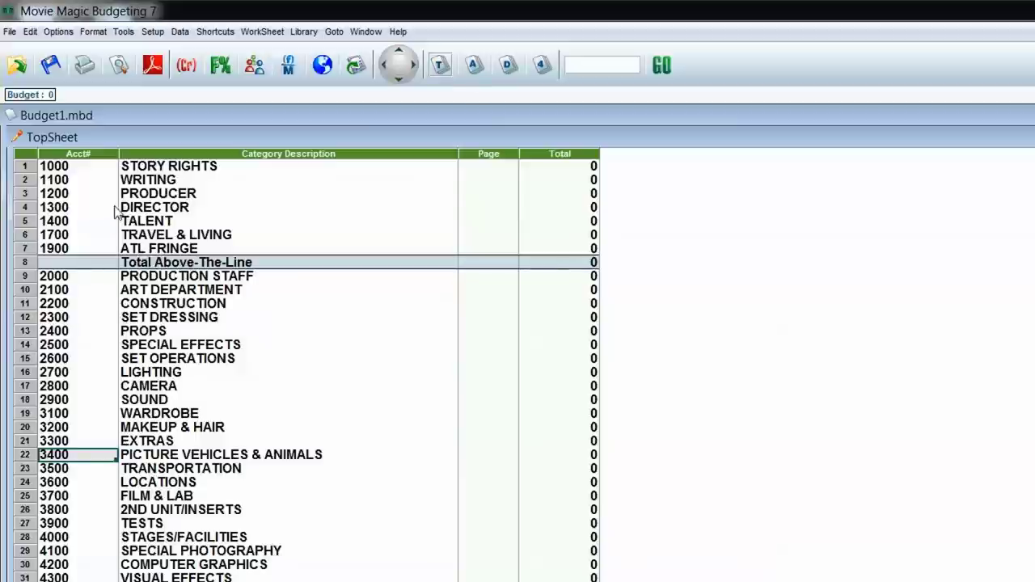
{"action": "left_click", "coordinate": [159, 210]}
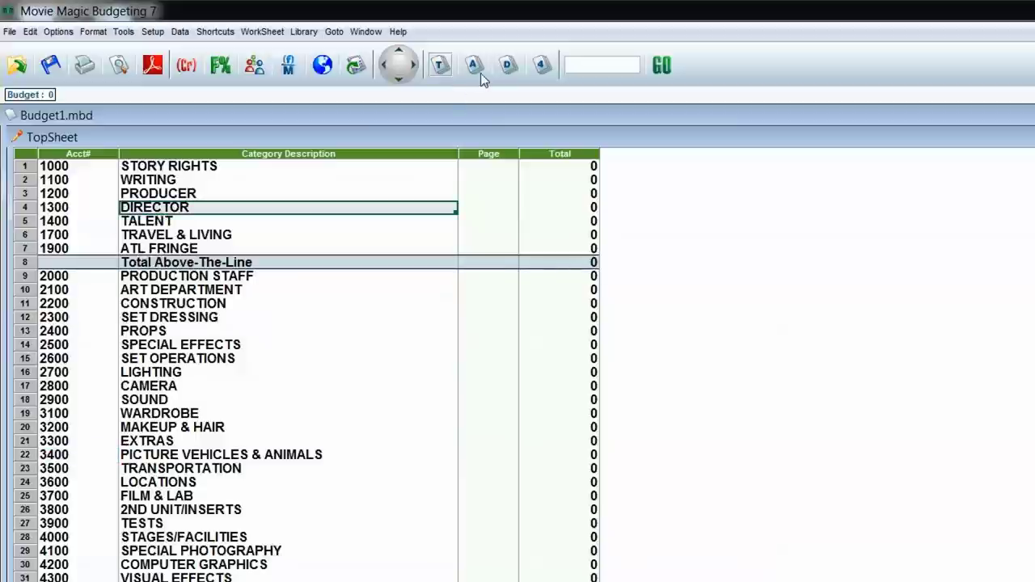
{"action": "left_click", "coordinate": [475, 65]}
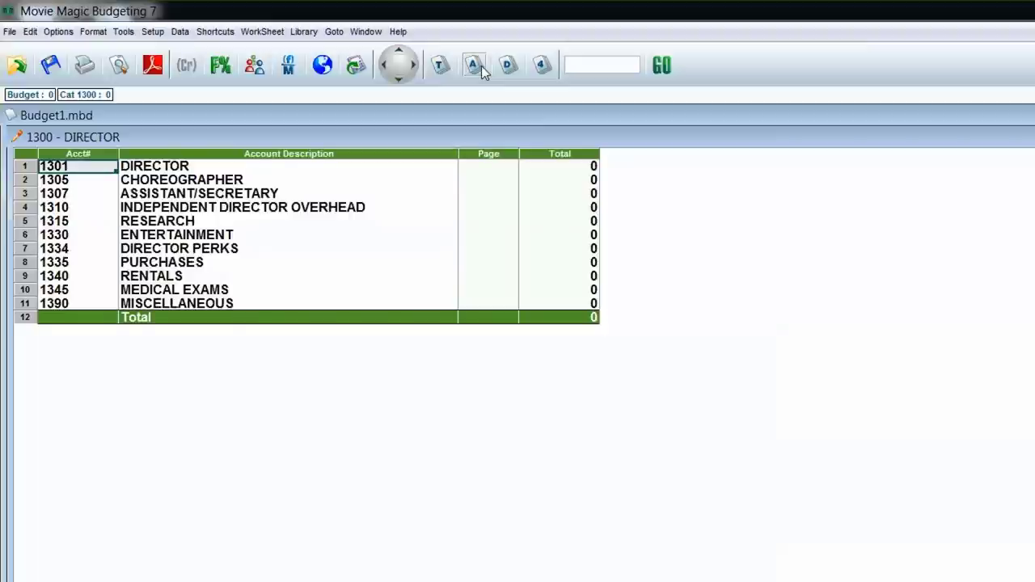
{"action": "left_click", "coordinate": [185, 224]}
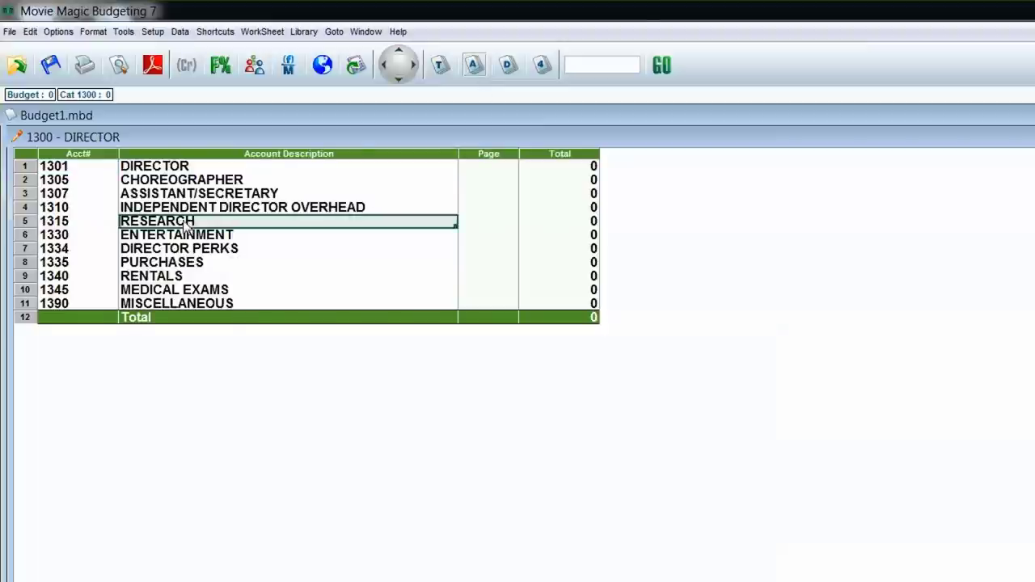
{"action": "left_click", "coordinate": [508, 66]}
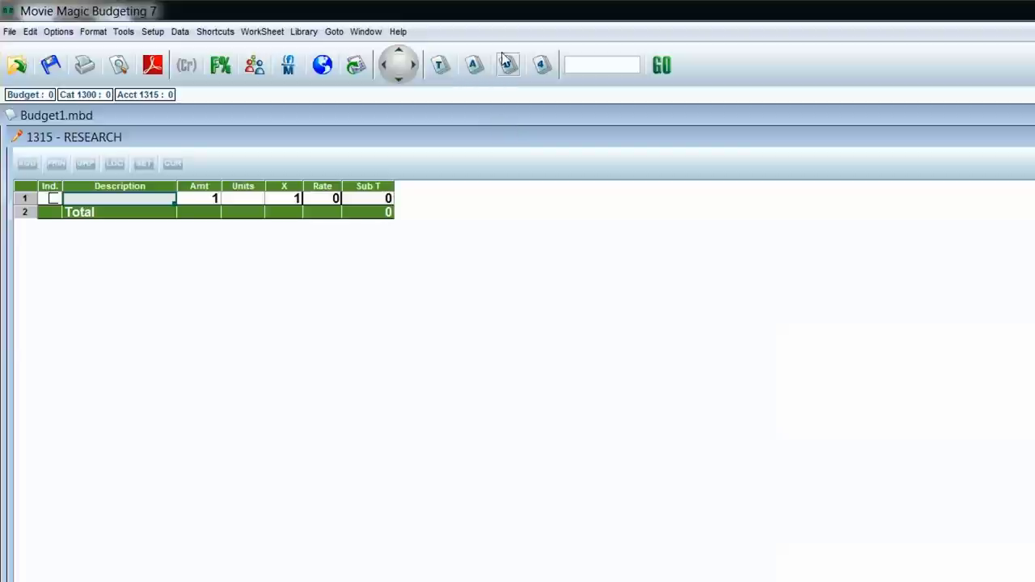
{"action": "left_click", "coordinate": [438, 70]}
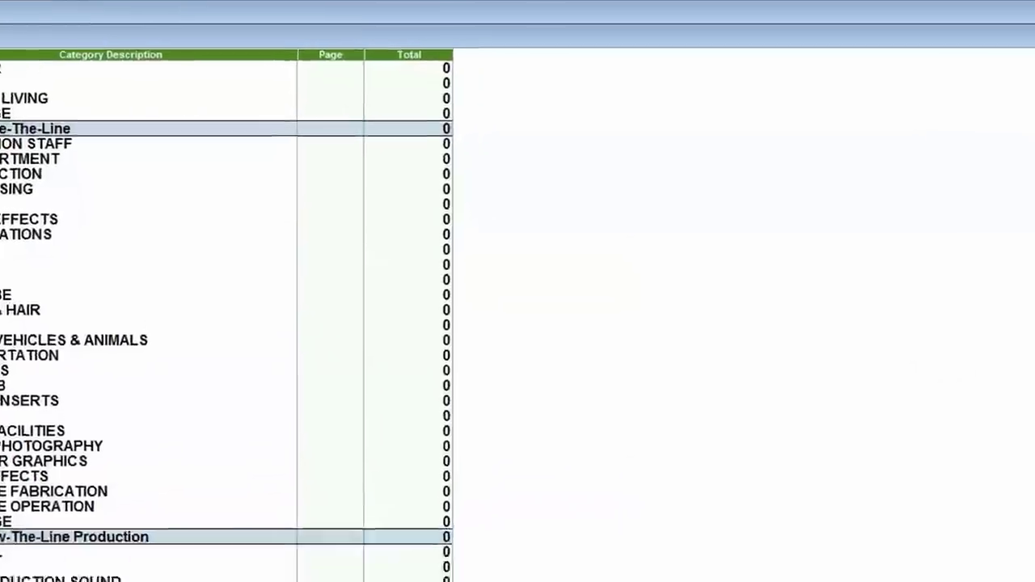
- Display the list of fourth-level sheets for the budget and close it
{"action": "left_click", "coordinate": [545, 72]}
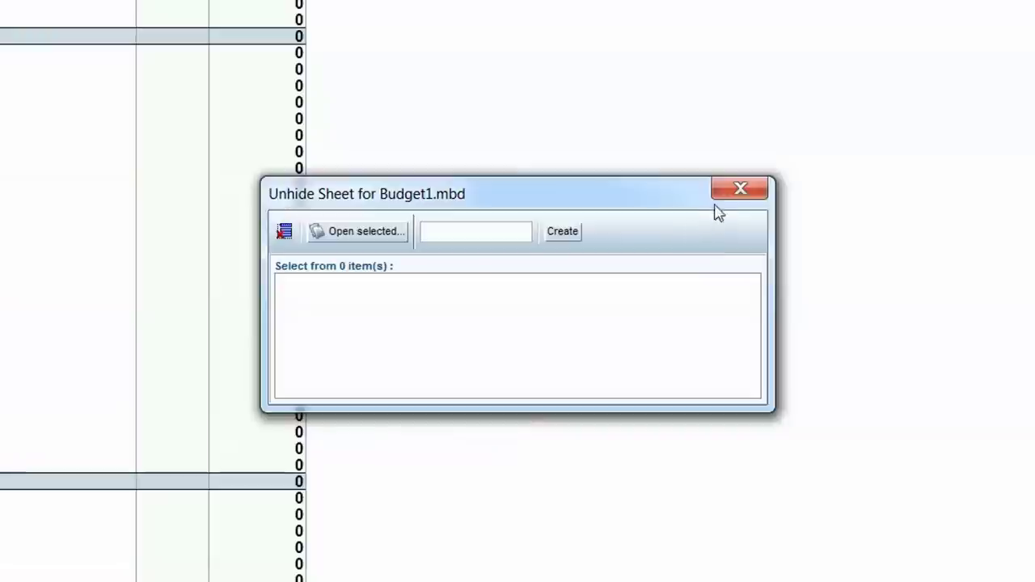
{"action": "left_click", "coordinate": [725, 197]}
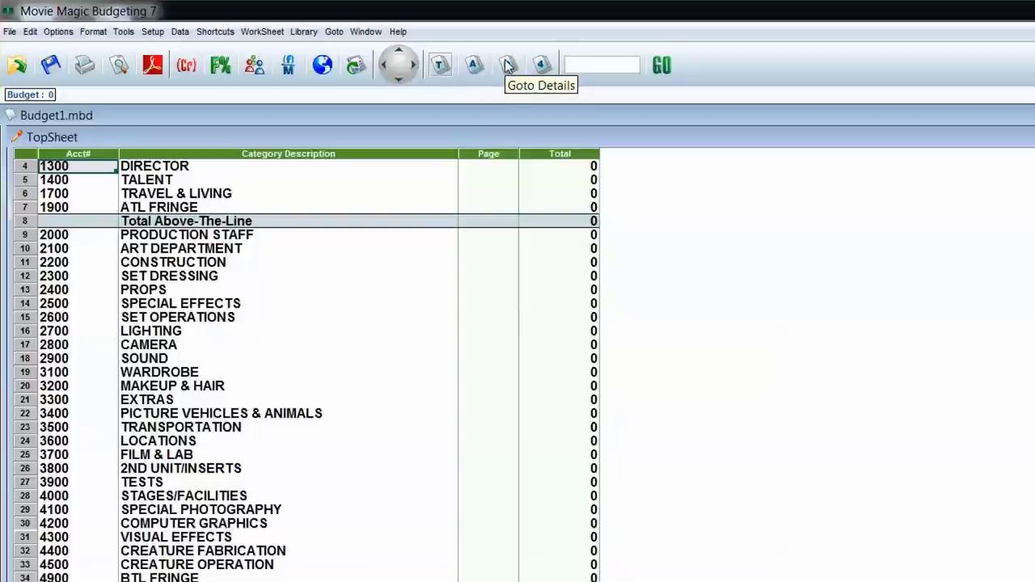
- Go down from the Camera category to the Loader account's detail level, and return to the topsheet
{"action": "left_click", "coordinate": [155, 345]}
{"action": "left_click", "coordinate": [473, 69]}
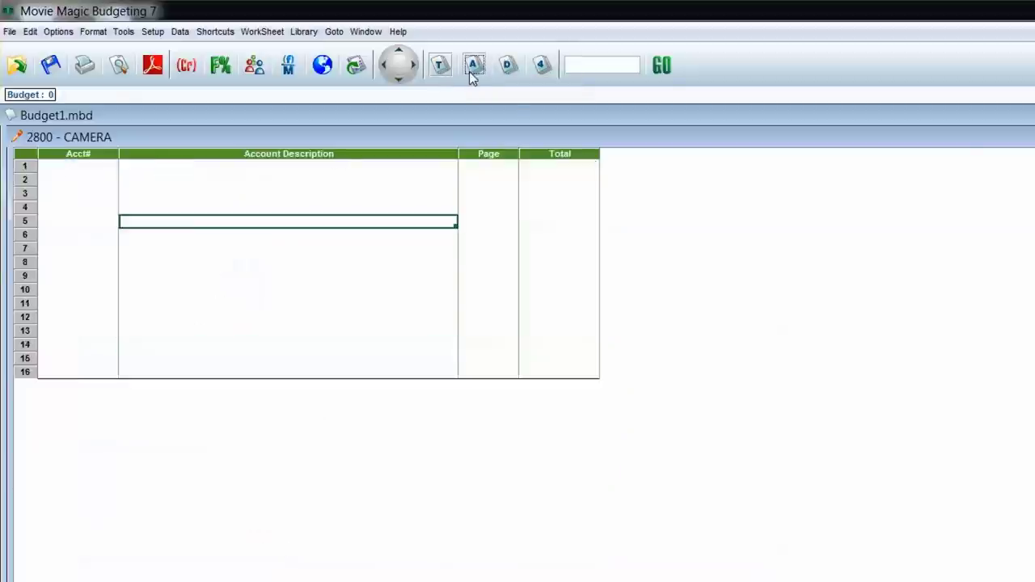
{"action": "left_click", "coordinate": [508, 67]}
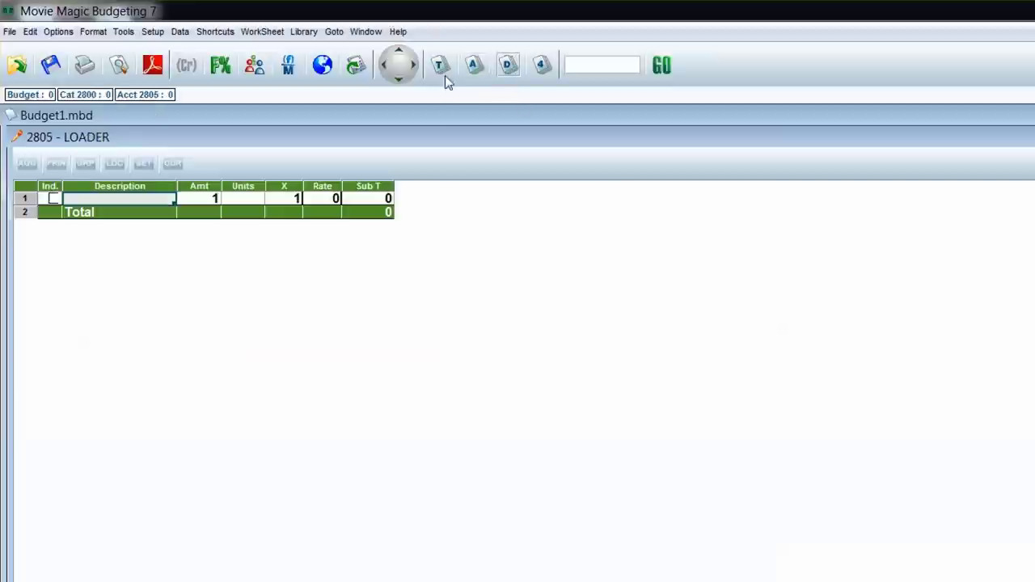
{"action": "left_click", "coordinate": [438, 66]}
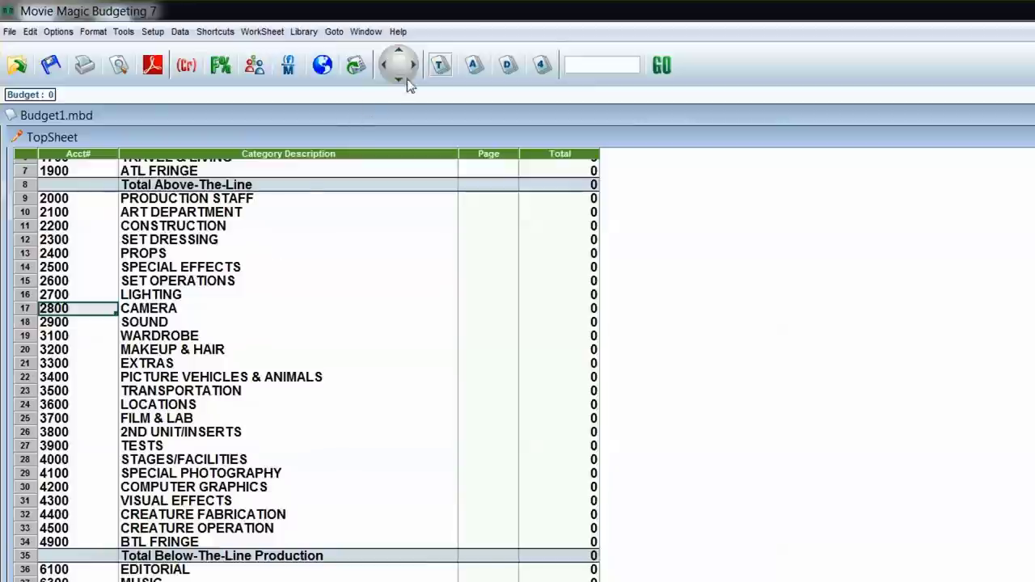
- Jump from the Construction category straight to the Foreman account's detail level and back to the topsheet, and list the Camera category's accounts
{"action": "left_click", "coordinate": [209, 230]}
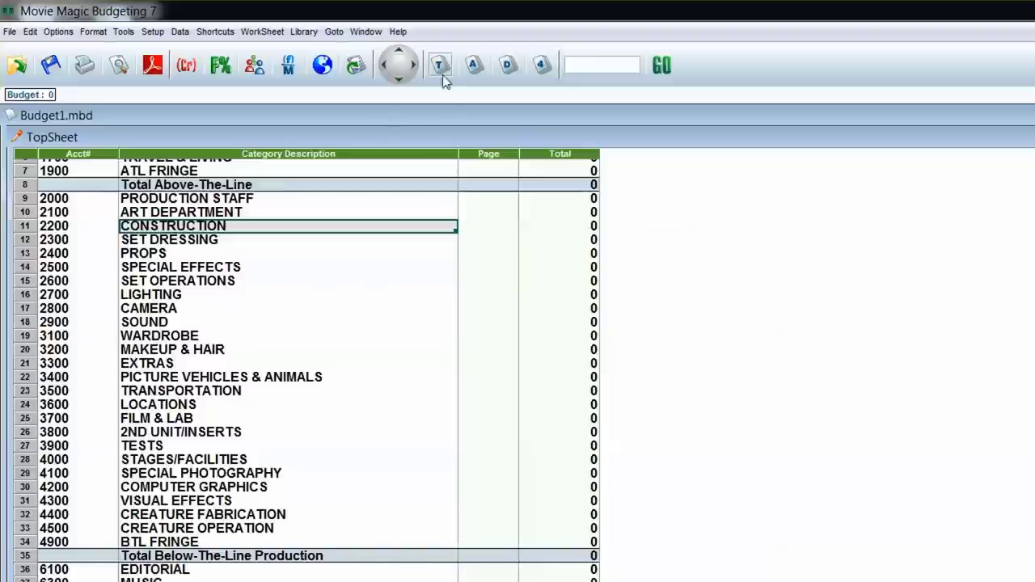
{"action": "left_click", "coordinate": [509, 71]}
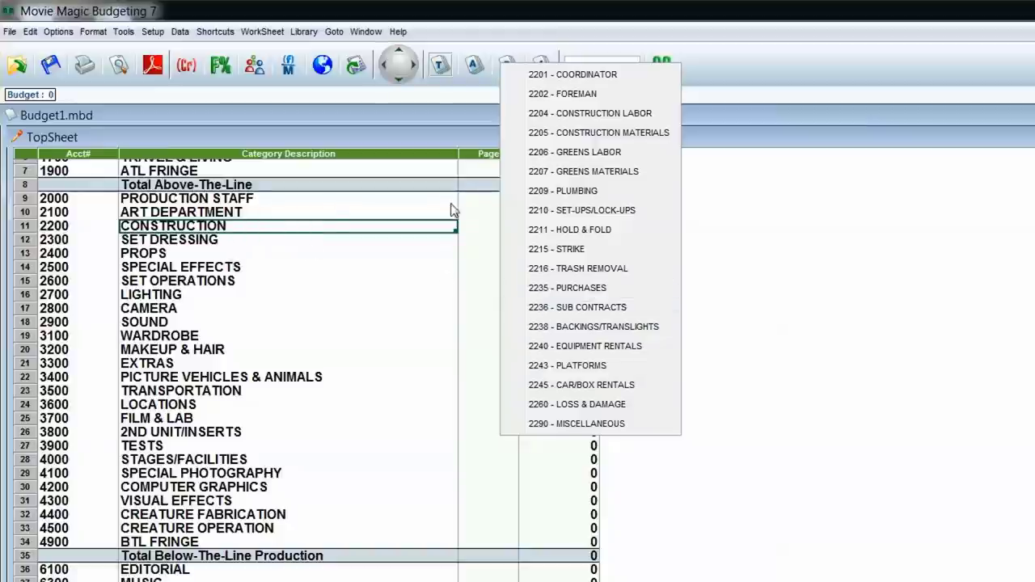
{"action": "left_click", "coordinate": [592, 96]}
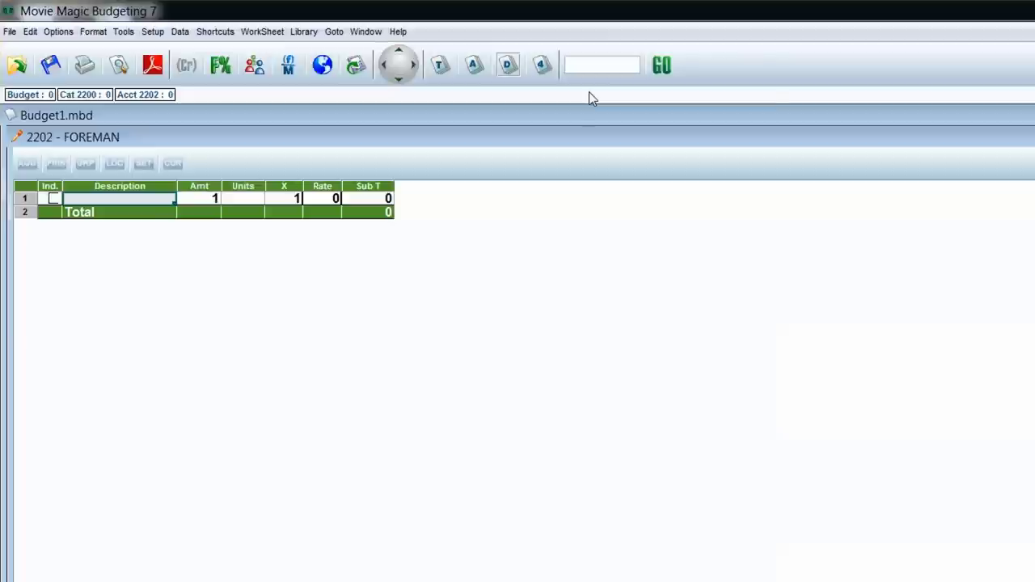
{"action": "left_click", "coordinate": [441, 68]}
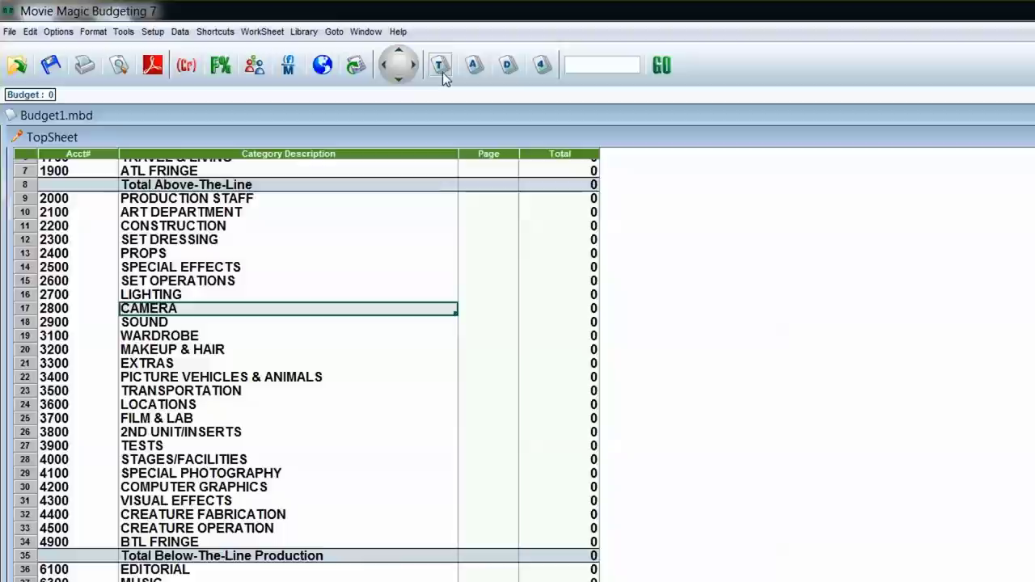
{"action": "left_click", "coordinate": [510, 71]}
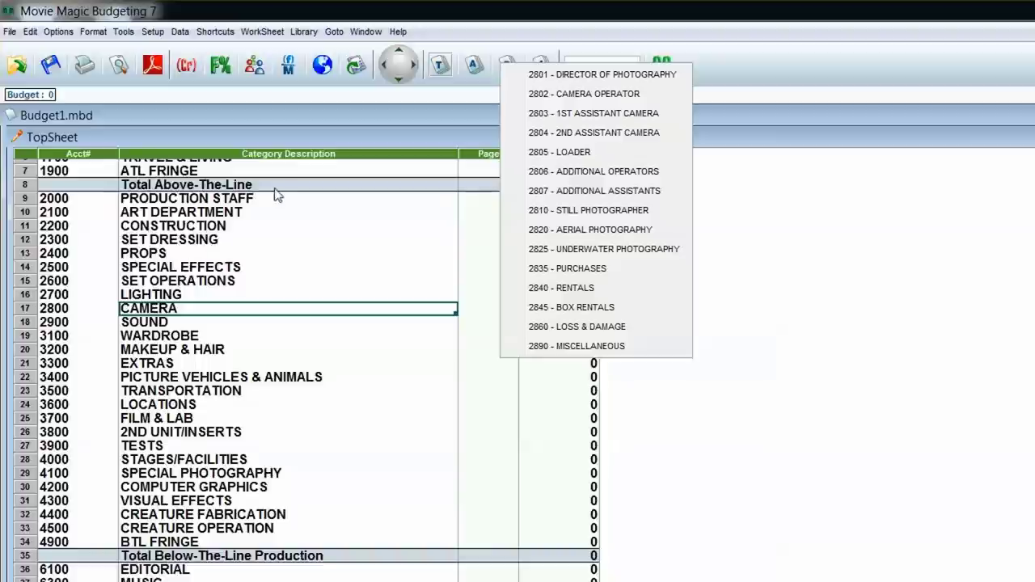
{"action": "left_click", "coordinate": [441, 66]}
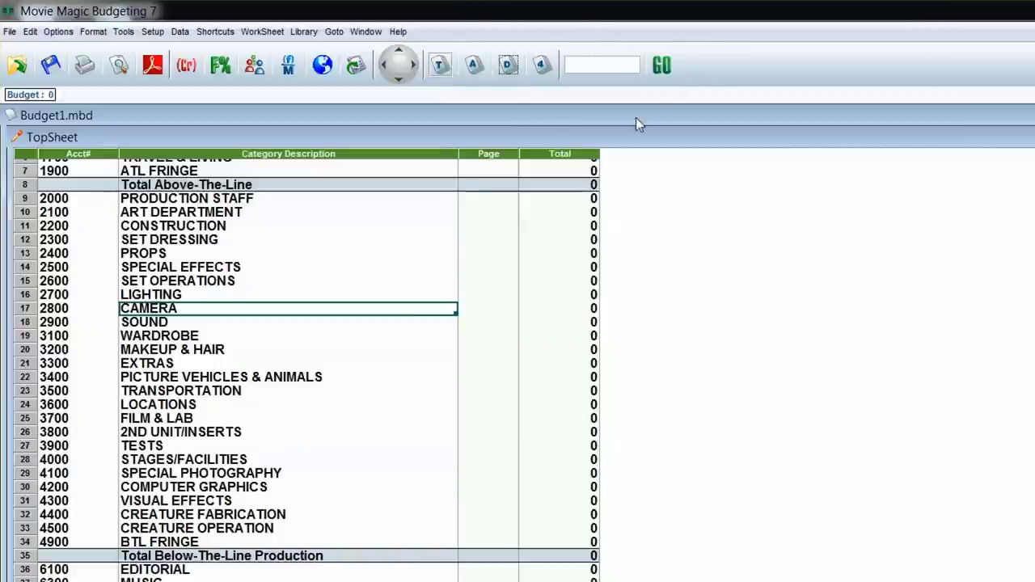
- Jump directly to account 2801 by its number, and return to the topsheet
{"action": "scroll", "coordinate": [462, 337], "scroll_direction": "up", "scroll_amount": 2}
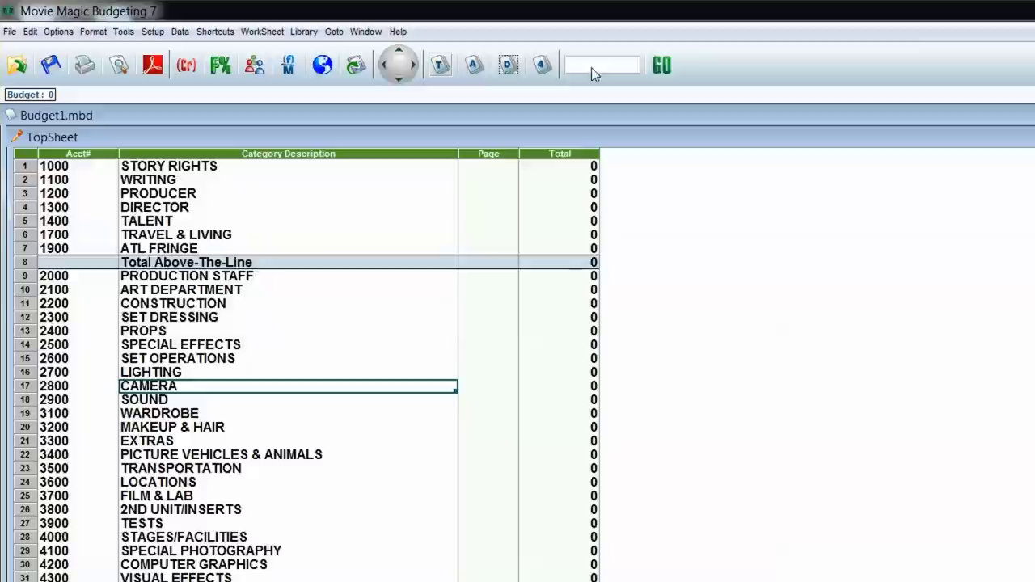
{"action": "type", "text": "2801"}
{"action": "left_click", "coordinate": [657, 68]}
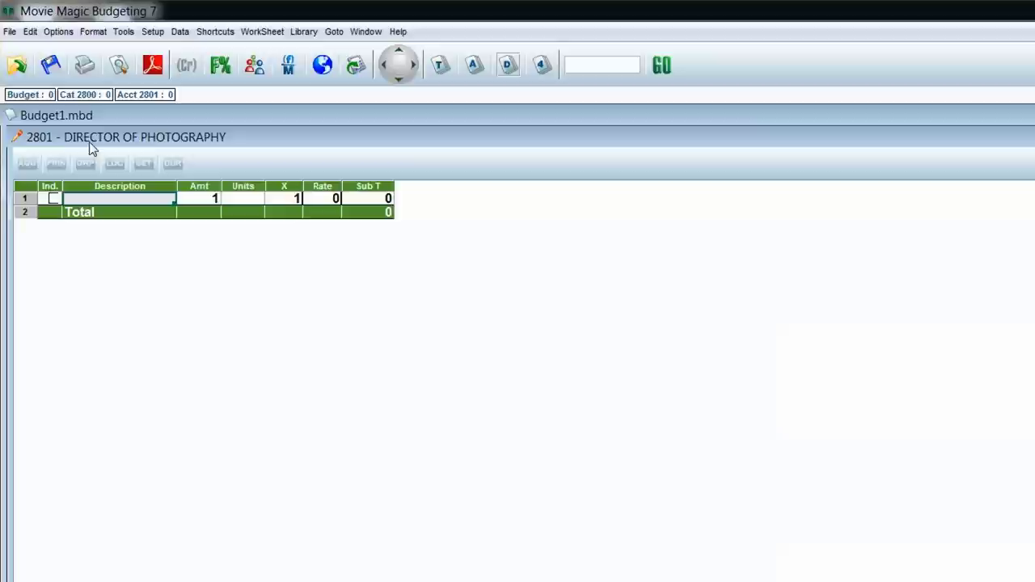
{"action": "left_click", "coordinate": [441, 73]}
- Jump directly to account 2202 by its number, and return to the topsheet
{"action": "left_click", "coordinate": [600, 71]}
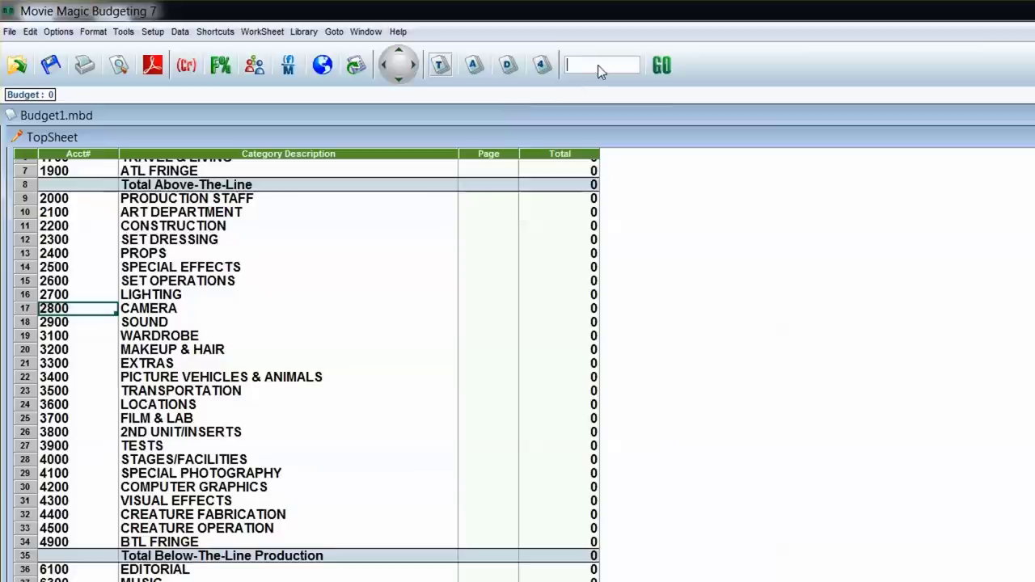
{"action": "type", "text": "220"}
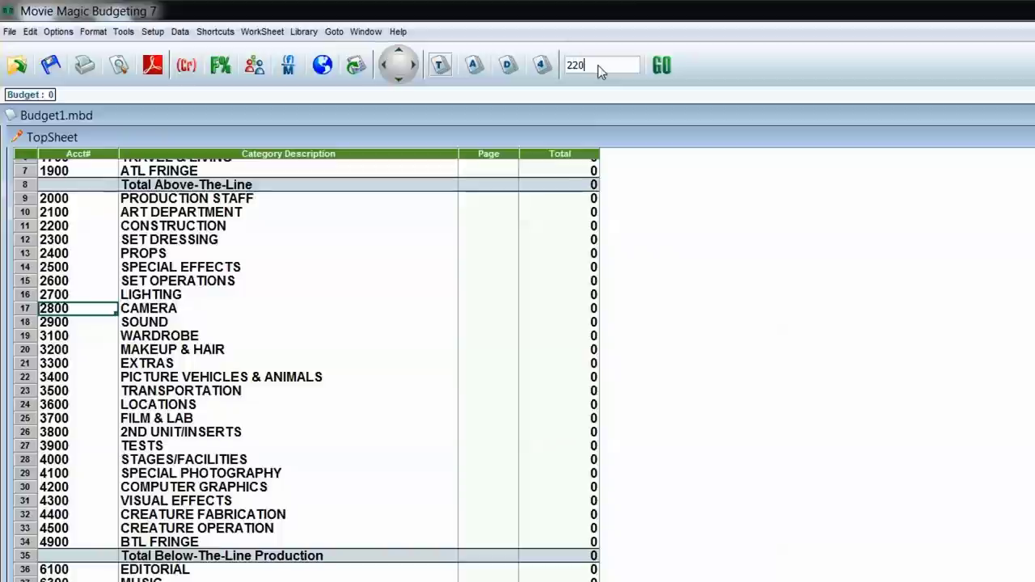
{"action": "type", "text": "2"}
{"action": "key", "text": "Return"}
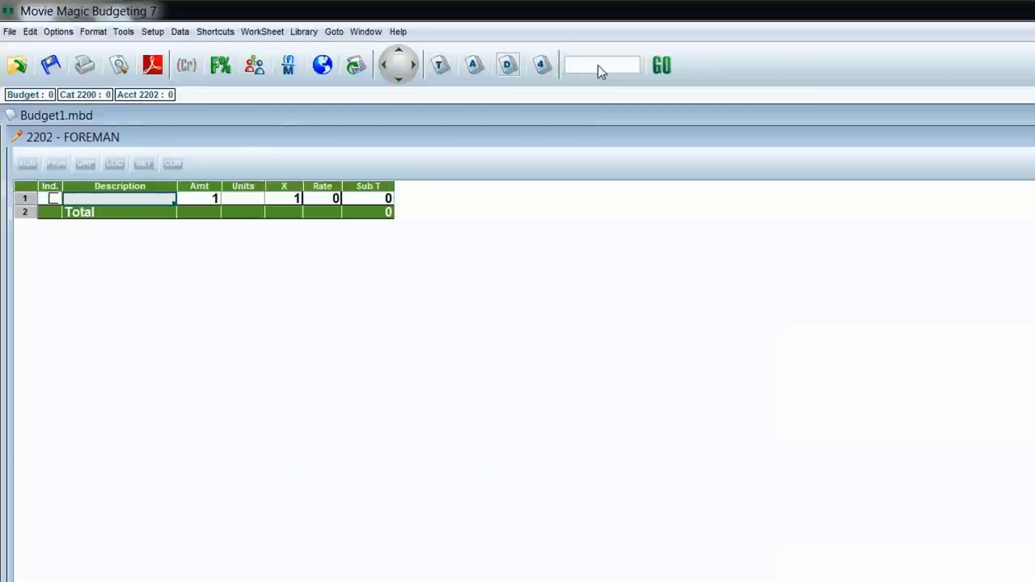
{"action": "left_click", "coordinate": [444, 72]}
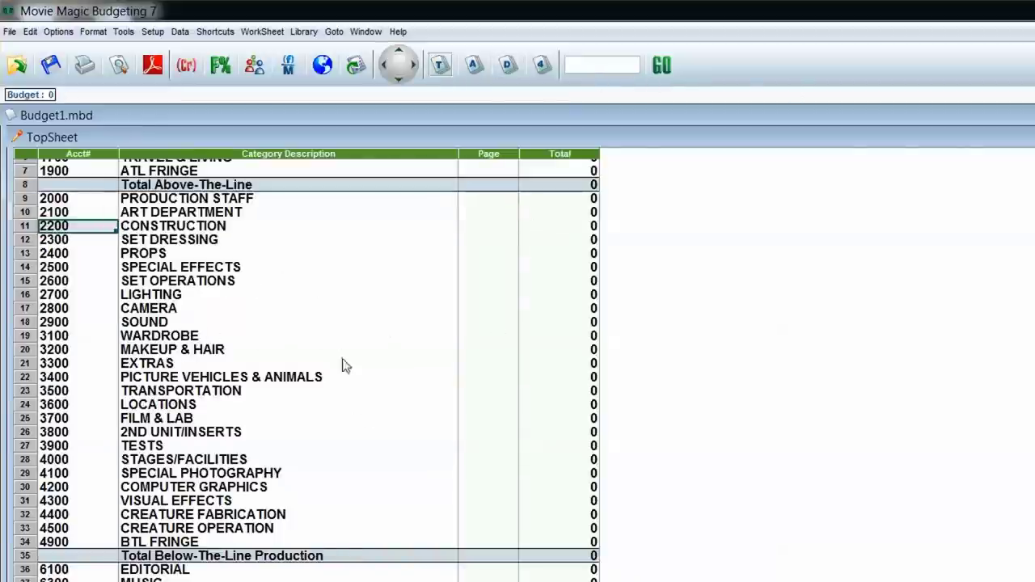
- Try to jump to an account by the name "writers" instead of its number
{"action": "left_click", "coordinate": [584, 68]}
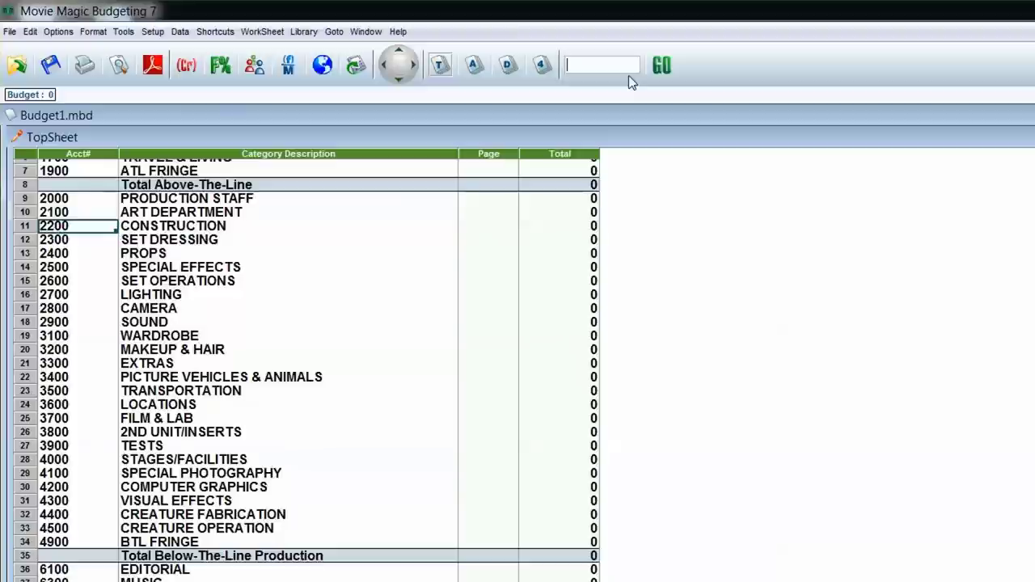
{"action": "type", "text": "writers"}
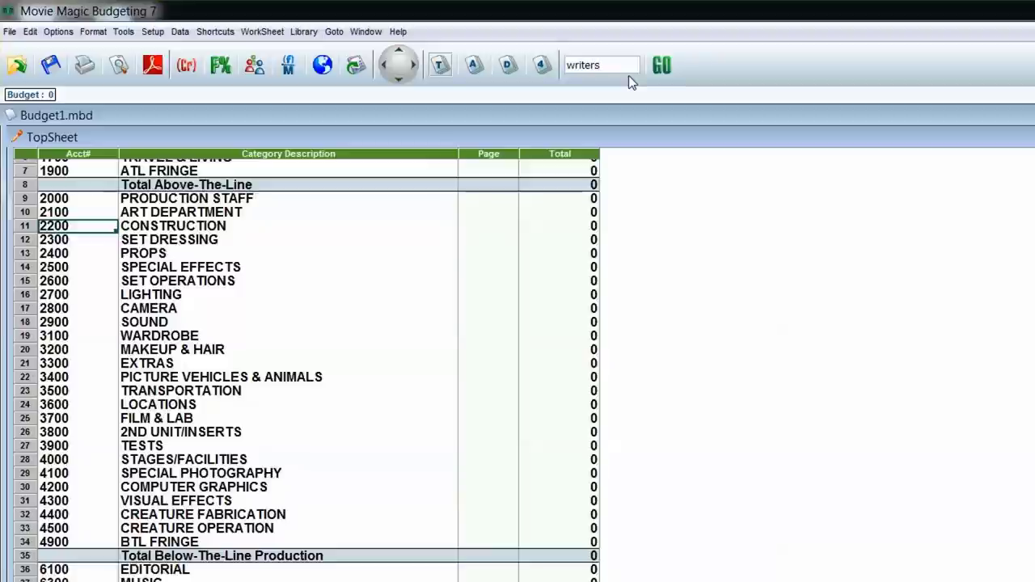
{"action": "key", "text": "Return"}
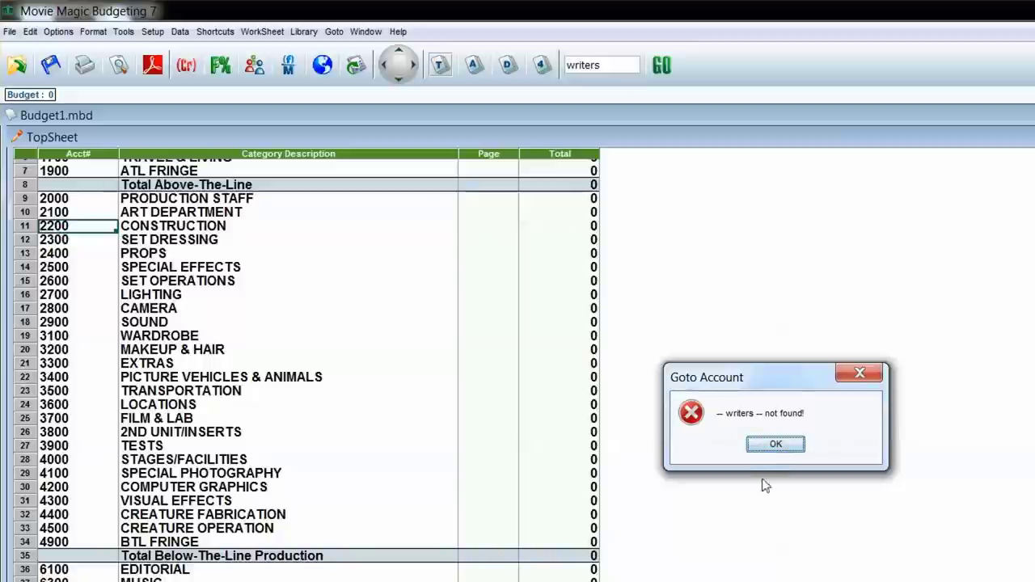
{"action": "left_click", "coordinate": [776, 448]}
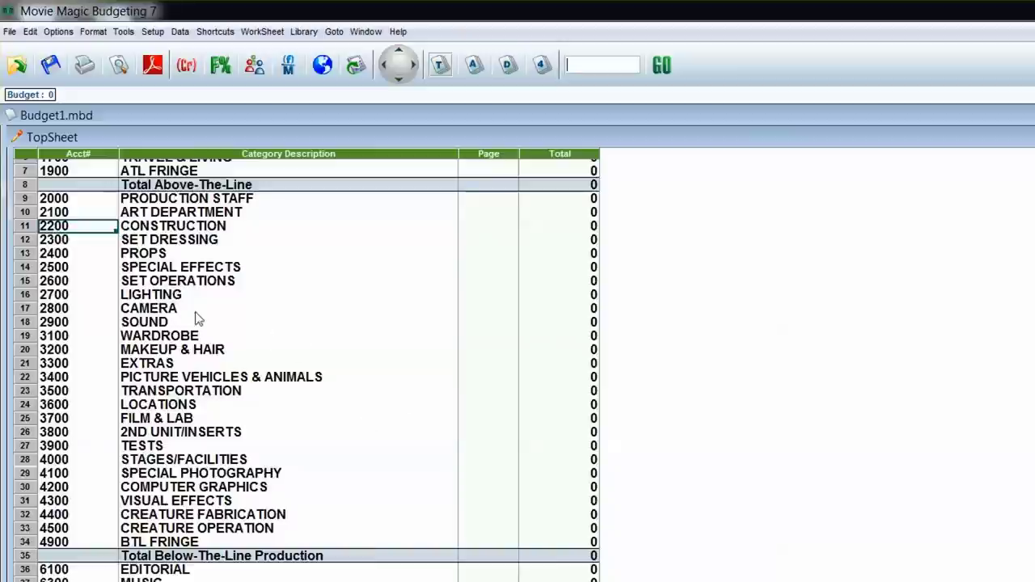
- Open the Camera category and its 1st Assistant Camera account from their row numbers, and return to the topsheet
{"action": "double_click", "coordinate": [29, 311]}
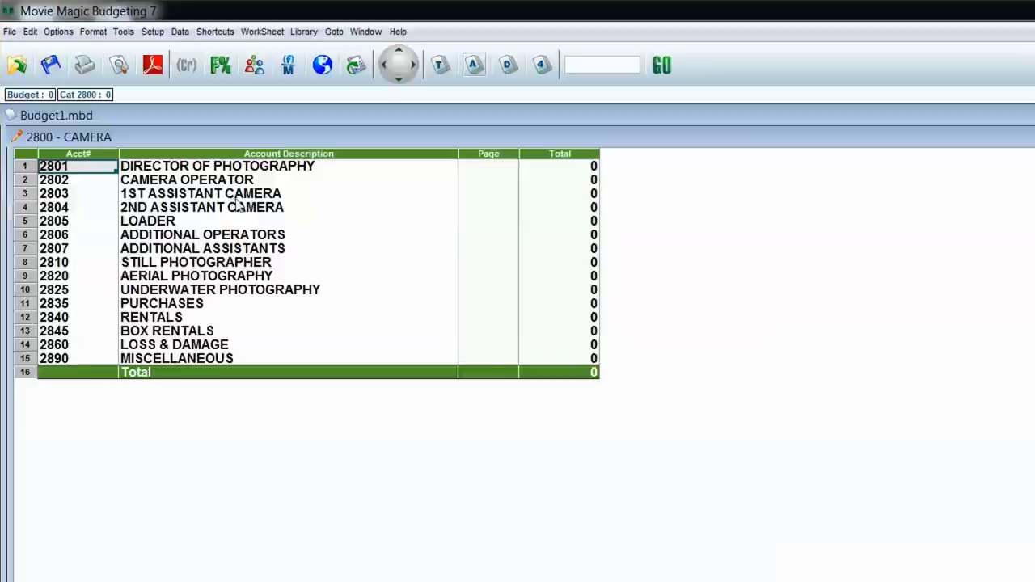
{"action": "double_click", "coordinate": [26, 198]}
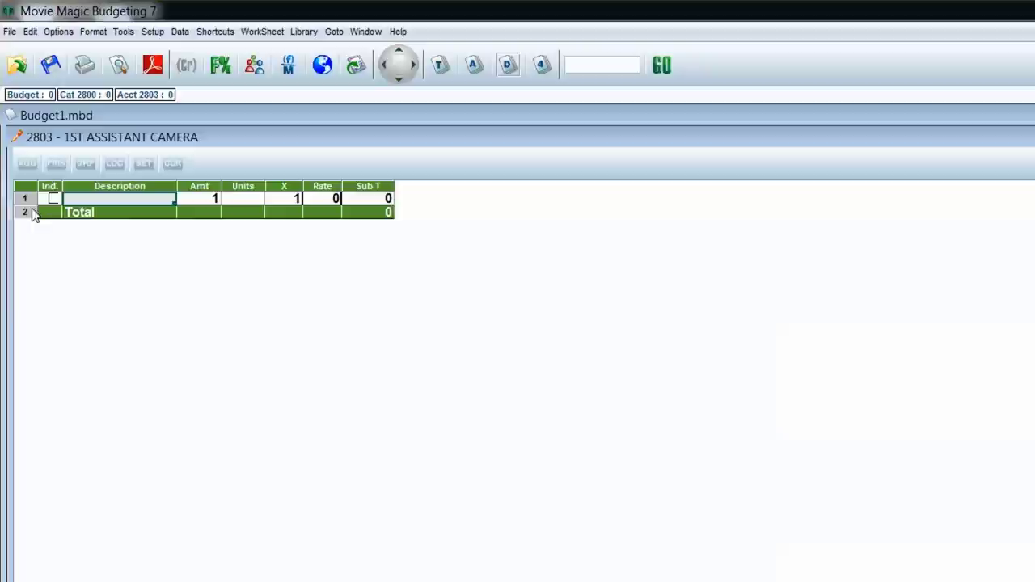
{"action": "key", "text": "ctrl+1"}
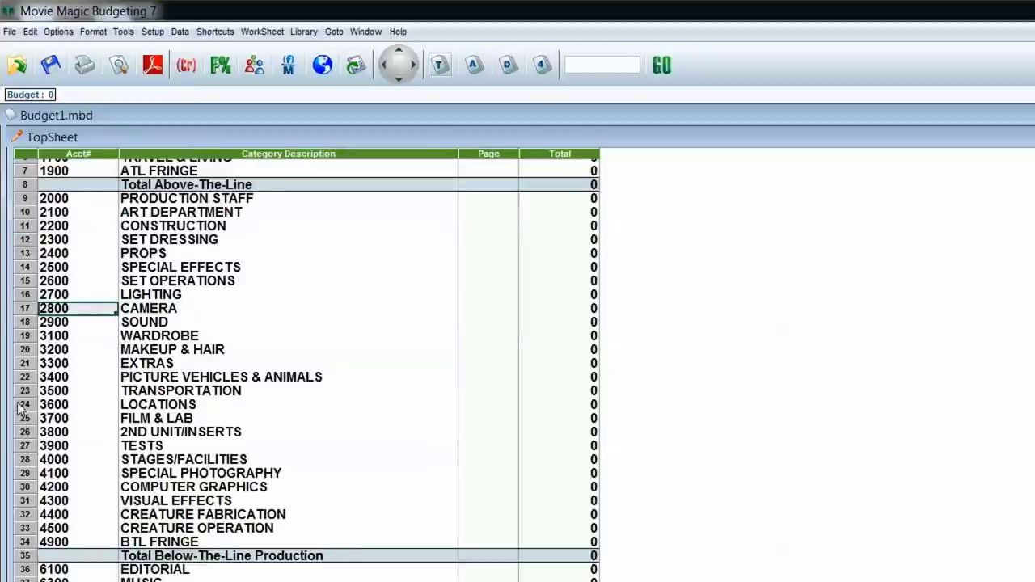
- Open the Set Dressing category and its Additional Labor account from their row numbers, and go back up to the topsheet
{"action": "scroll", "coordinate": [186, 388], "scroll_direction": "up", "scroll_amount": 2}
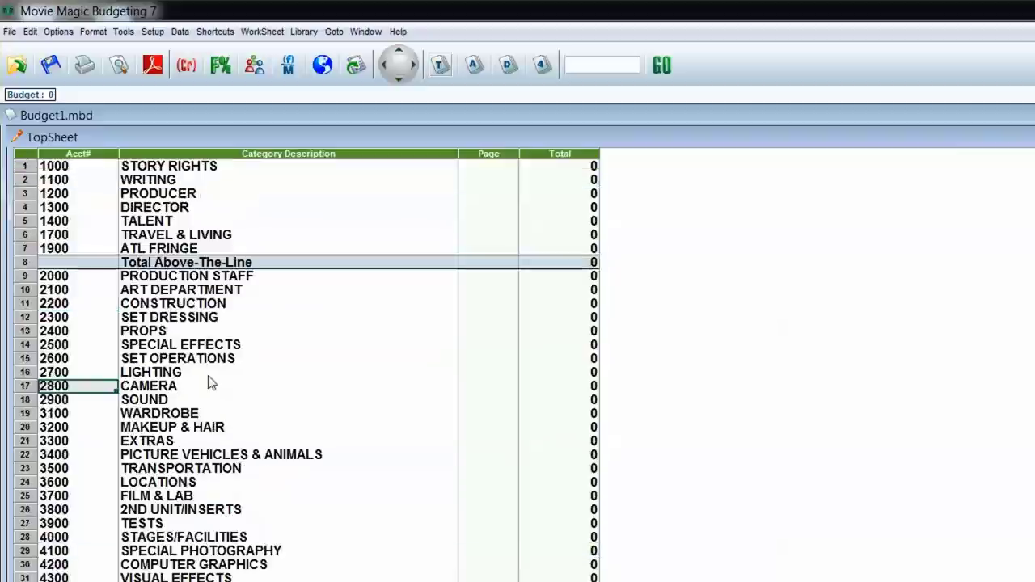
{"action": "double_click", "coordinate": [22, 318]}
{"action": "double_click", "coordinate": [29, 209]}
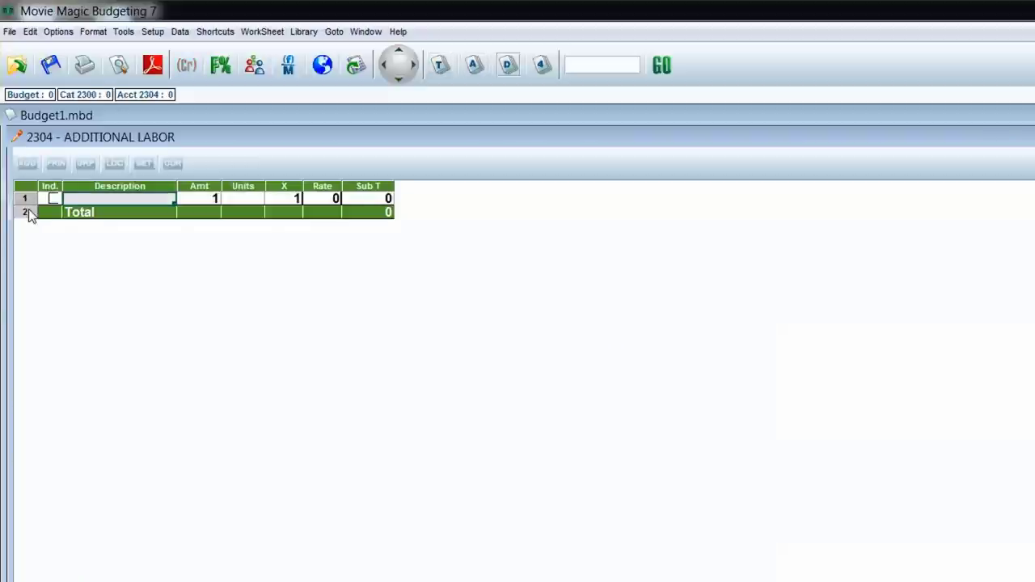
{"action": "key", "text": "ctrl+Up"}
{"action": "key", "text": "ctrl+Up"}
- Open the Special Effects category and the detail of its fifth-row account, and go back up to the topsheet
{"action": "double_click", "coordinate": [26, 266]}
{"action": "left_click", "coordinate": [23, 222]}
{"action": "double_click", "coordinate": [23, 223]}
{"action": "key", "text": "ctrl+Up"}
{"action": "key", "text": "ctrl+Up"}
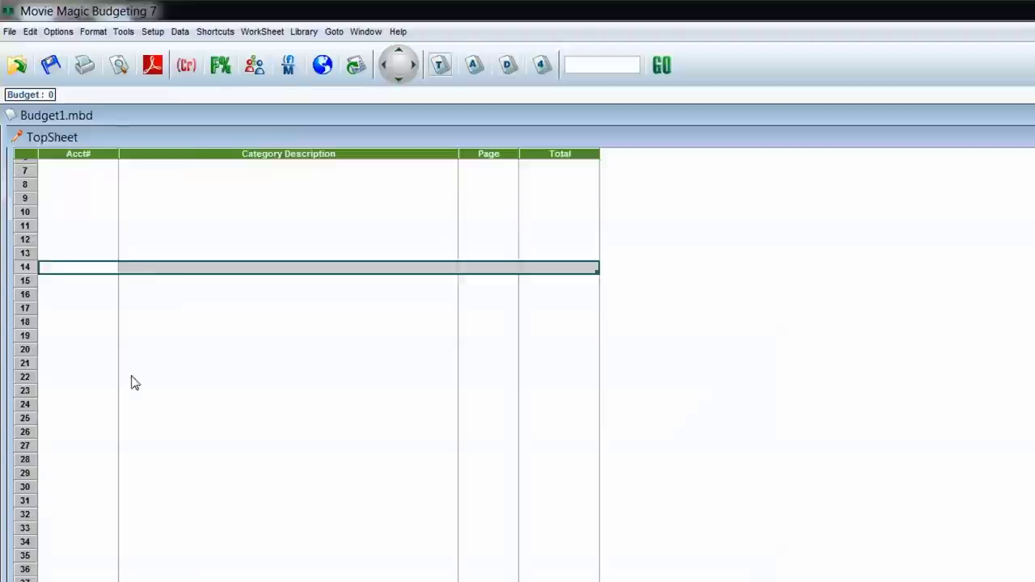
- Move row by row down the topsheet's categories, starting from Special Effects
{"action": "scroll", "coordinate": [147, 390], "scroll_direction": "up", "scroll_amount": 2}
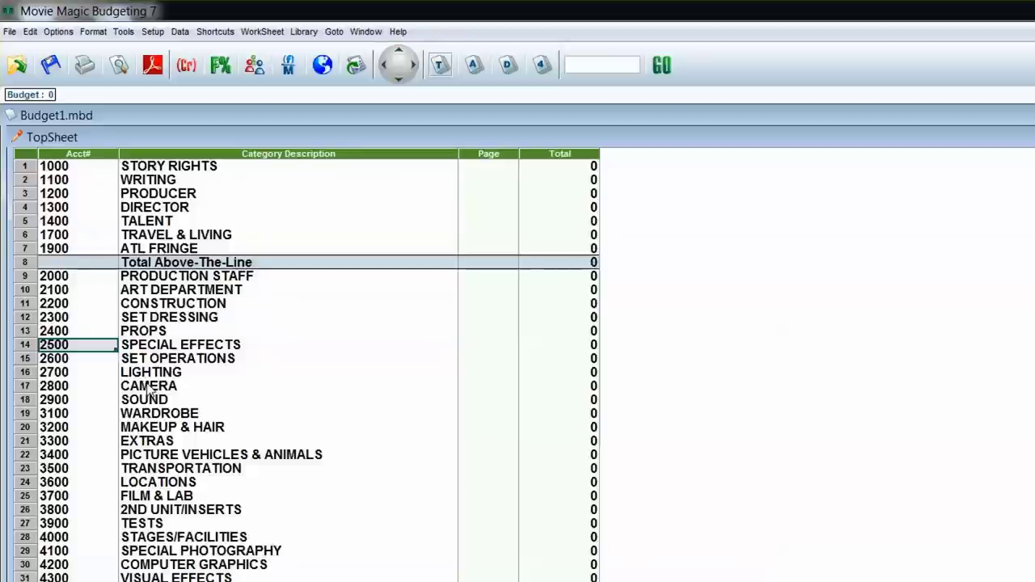
{"action": "key", "text": "Down"}
{"action": "key", "text": "Down"}
{"action": "key", "text": "Down"}
{"action": "key", "text": "Down"}
{"action": "key", "text": "Down"}
{"action": "key", "text": "Down"}
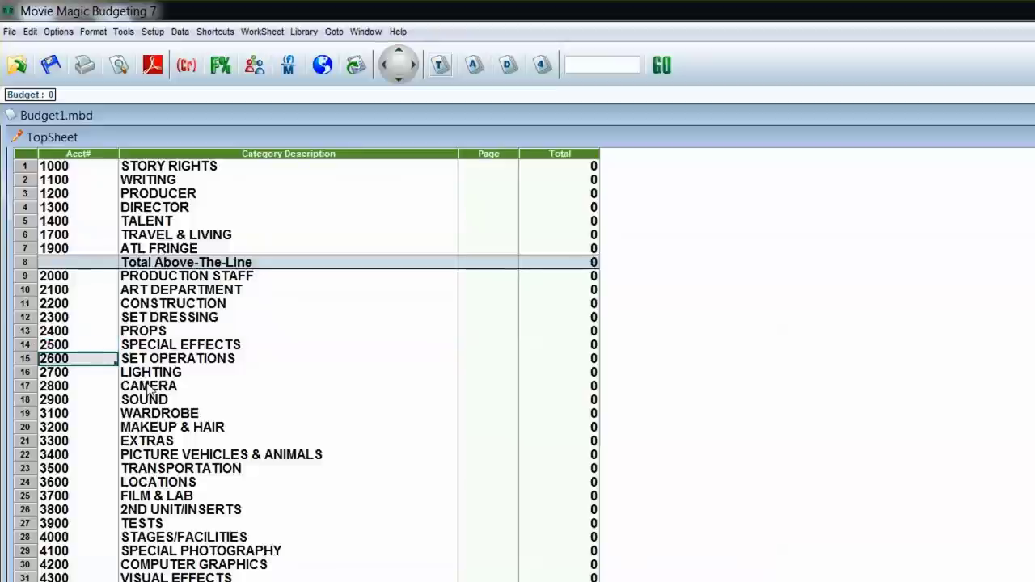
- Move up and down through the topsheet's category descriptions and across to the account numbers, ending on the Sound description
{"action": "key", "text": "Right"}
{"action": "key", "text": "Up"}
{"action": "key", "text": "Up"}
{"action": "key", "text": "Up"}
{"action": "key", "text": "Up"}
{"action": "key", "text": "Up"}
{"action": "key", "text": "Up"}
{"action": "key", "text": "Up"}
{"action": "key", "text": "Up"}
{"action": "key", "text": "Up"}
{"action": "key", "text": "Up"}
{"action": "key", "text": "Up"}
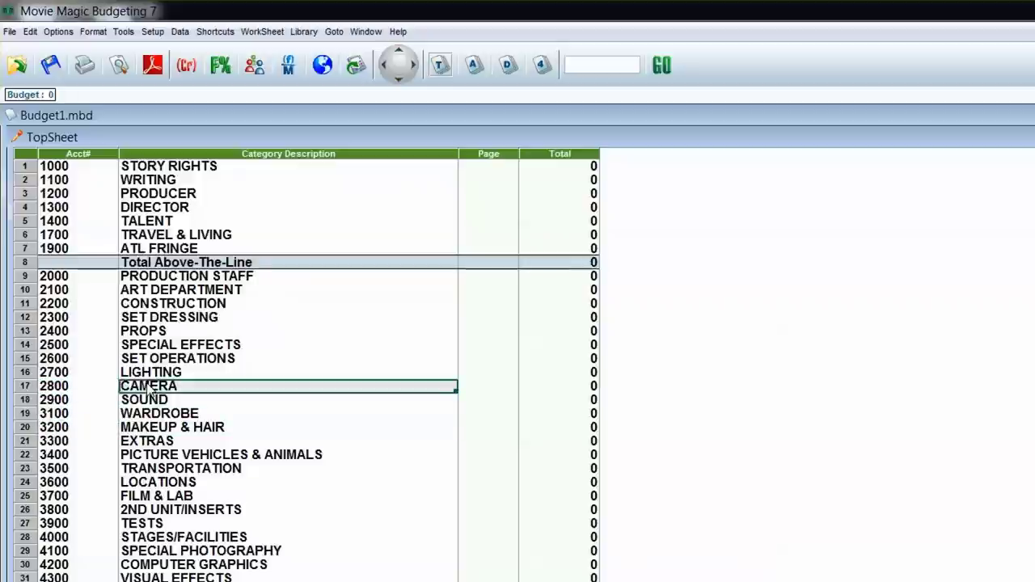
{"action": "key", "text": "Up"}
{"action": "key", "text": "Up"}
{"action": "key", "text": "Down"}
{"action": "key", "text": "Down"}
{"action": "key", "text": "Down"}
{"action": "key", "text": "Down"}
{"action": "key", "text": "Down"}
{"action": "key", "text": "Down"}
{"action": "key", "text": "Down"}
{"action": "key", "text": "Down"}
{"action": "key", "text": "Left"}
{"action": "key", "text": "Right"}
{"action": "key", "text": "Down"}
{"action": "key", "text": "Down"}
{"action": "key", "text": "Down"}
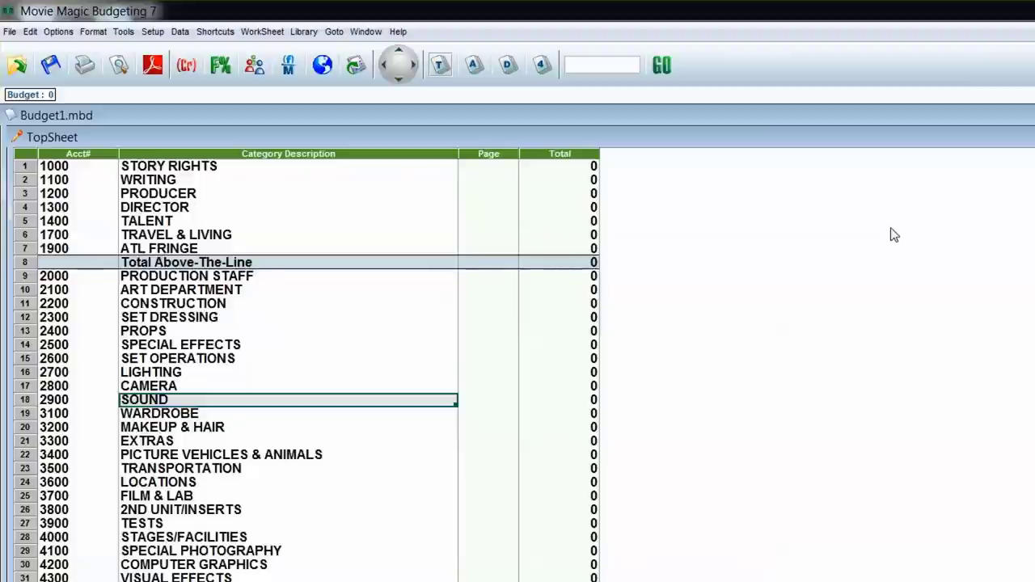
- Open the Sound category and the detail of its Purchases account, and go back up level by level to the topsheet
{"action": "key", "text": "ctrl+Down"}
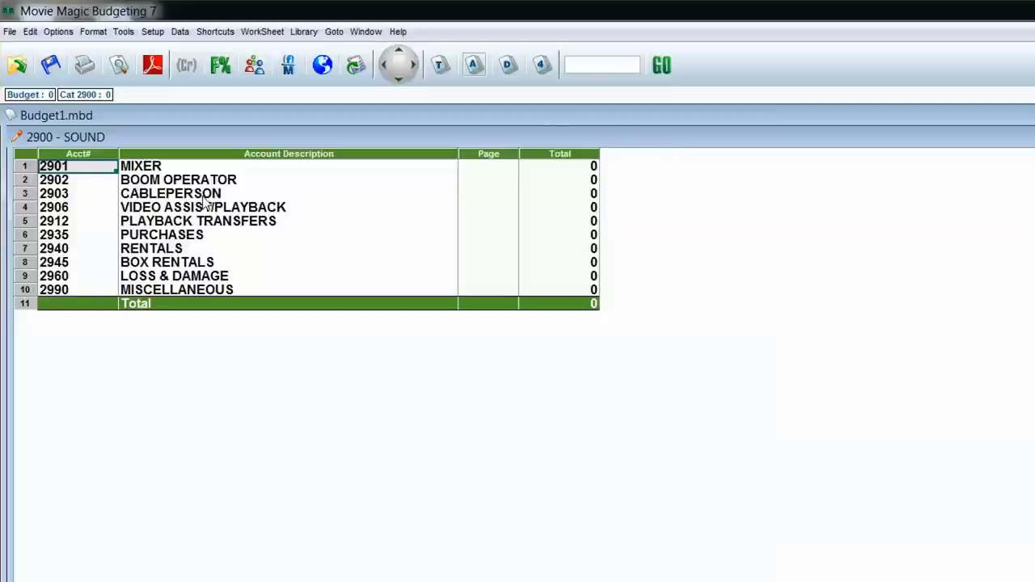
{"action": "key", "text": "Tab"}
{"action": "key", "text": "Down"}
{"action": "key", "text": "Down"}
{"action": "key", "text": "Down"}
{"action": "key", "text": "Down"}
{"action": "key", "text": "Down"}
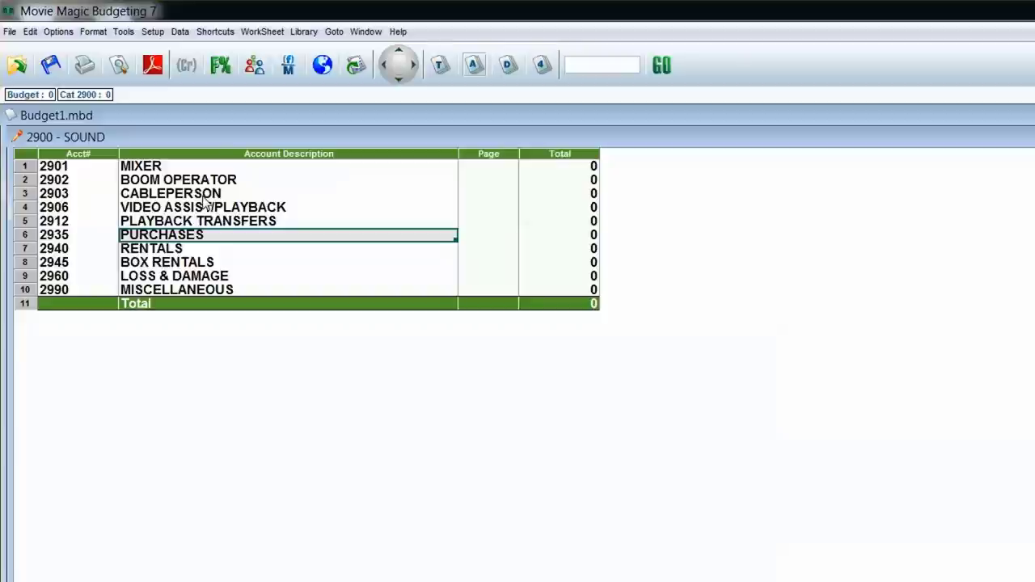
{"action": "key", "text": "ctrl+Down"}
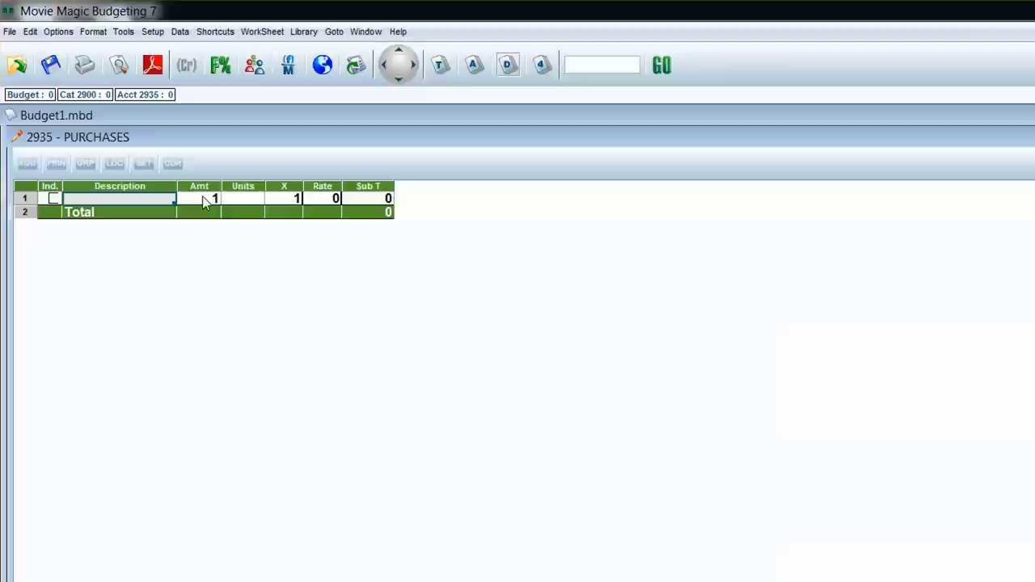
{"action": "key", "text": "ctrl+Up"}
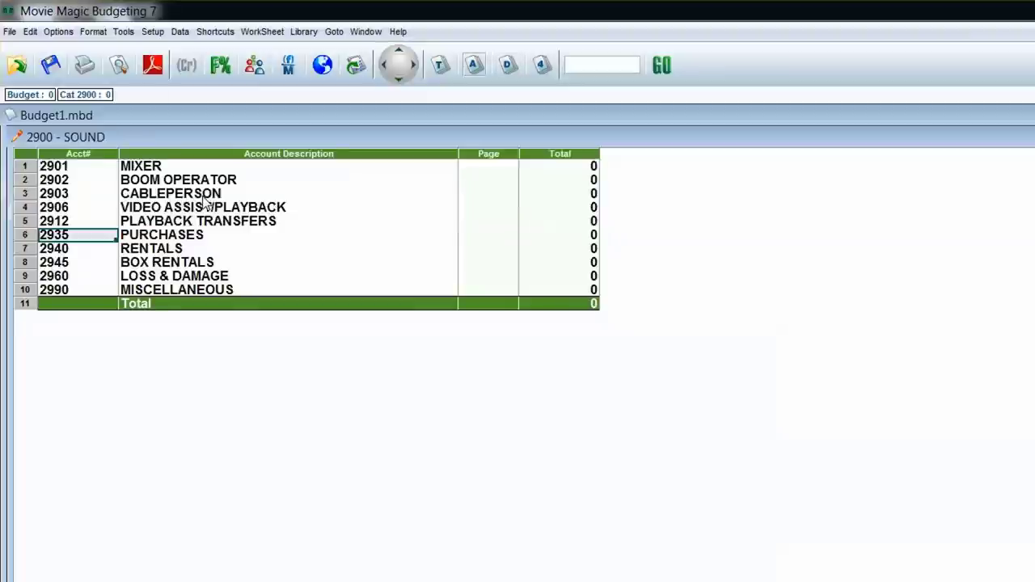
{"action": "key", "text": "ctrl+Up"}
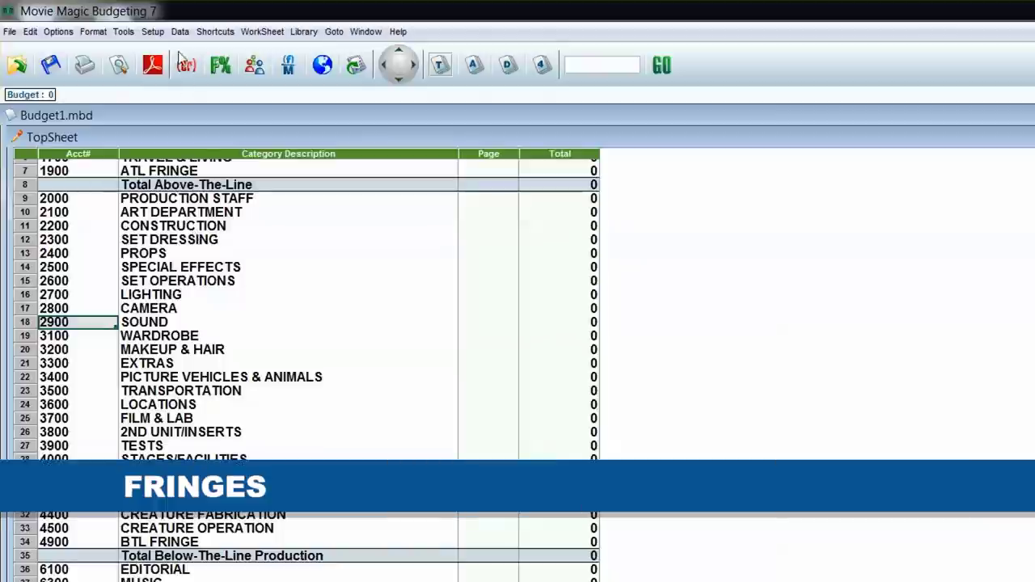
- Open the budget's fringes setup, with its percentage and flat-rate sections
{"action": "left_click", "coordinate": [152, 32]}
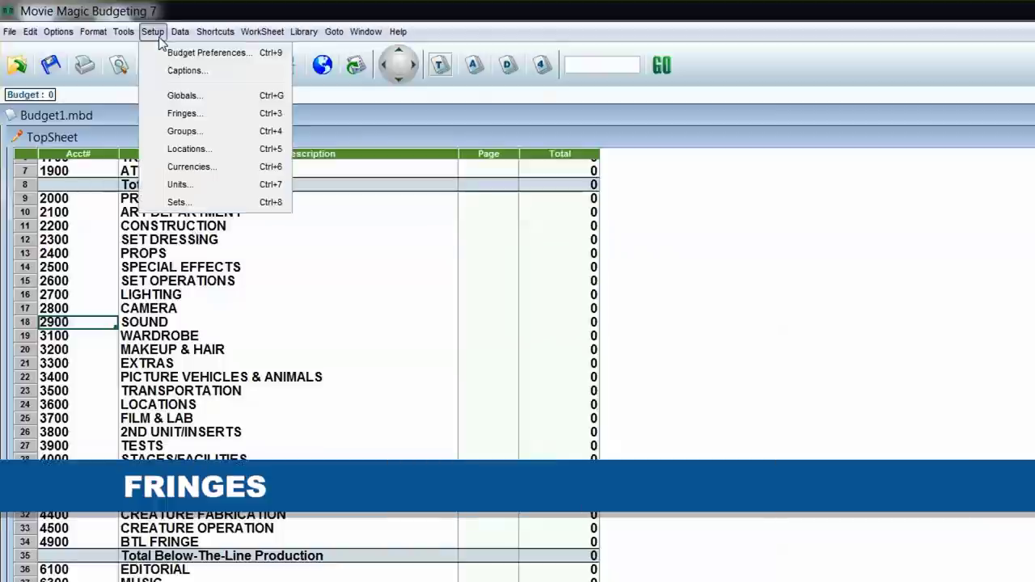
{"action": "left_click", "coordinate": [207, 116]}
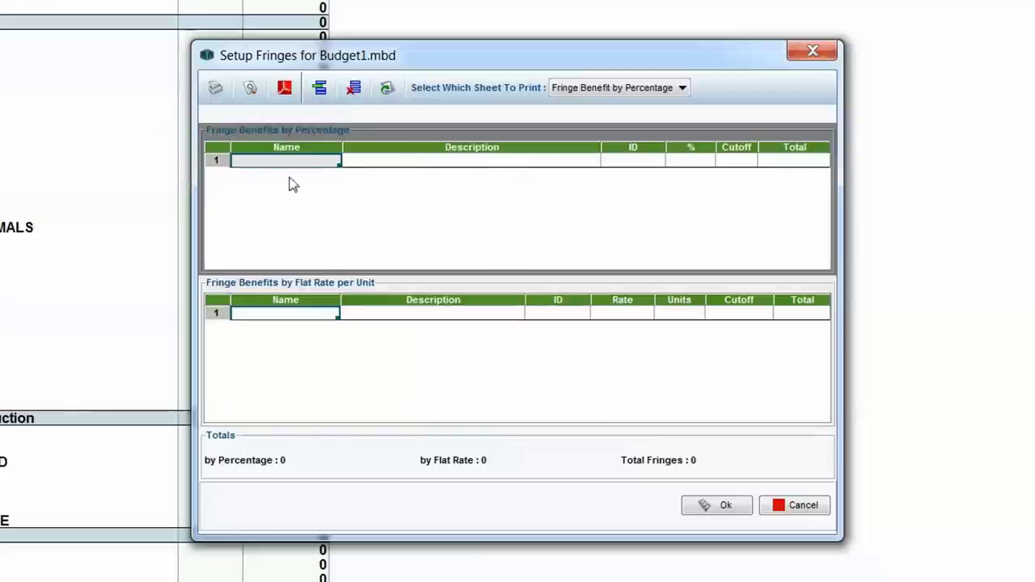
{"action": "left_click_drag", "start_coordinate": [404, 124], "coordinate": [189, 370]}
{"action": "left_click_drag", "start_coordinate": [320, 323], "coordinate": [380, 240]}
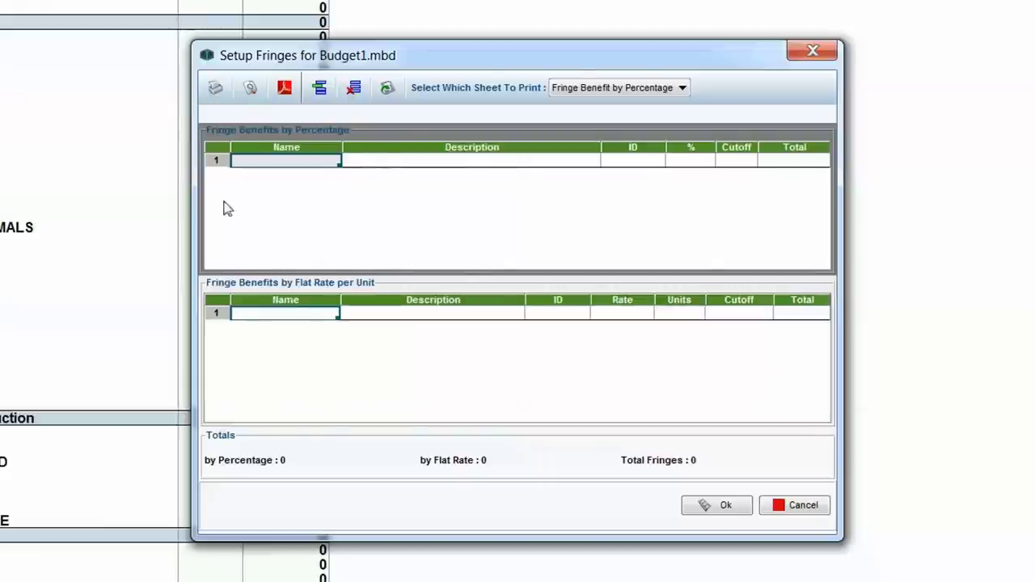
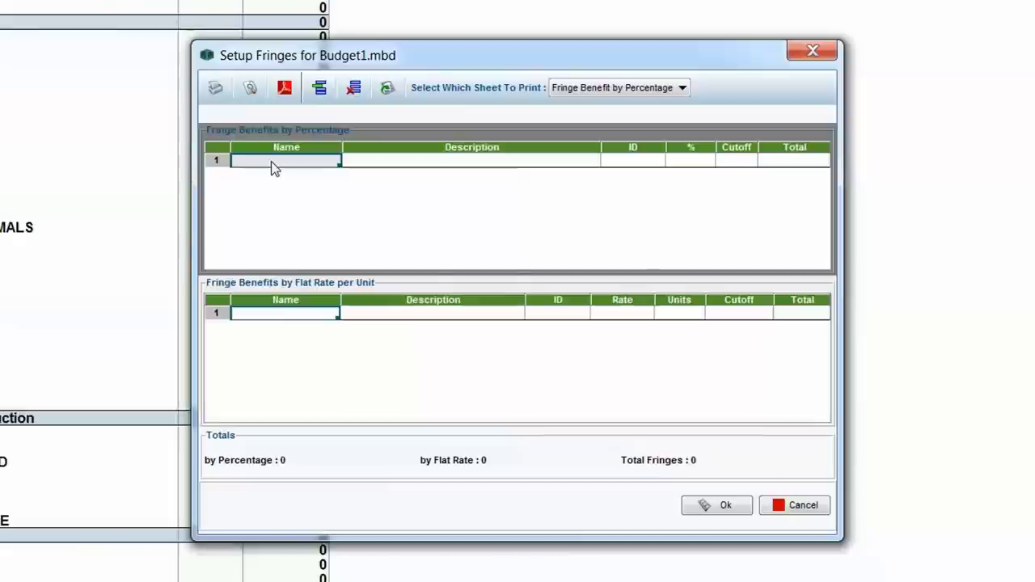
- Add a percentage fringe named FICA with the description Federal Insurance Contribution Act
{"action": "type", "text": "FICA"}
{"action": "key", "text": "Tab"}
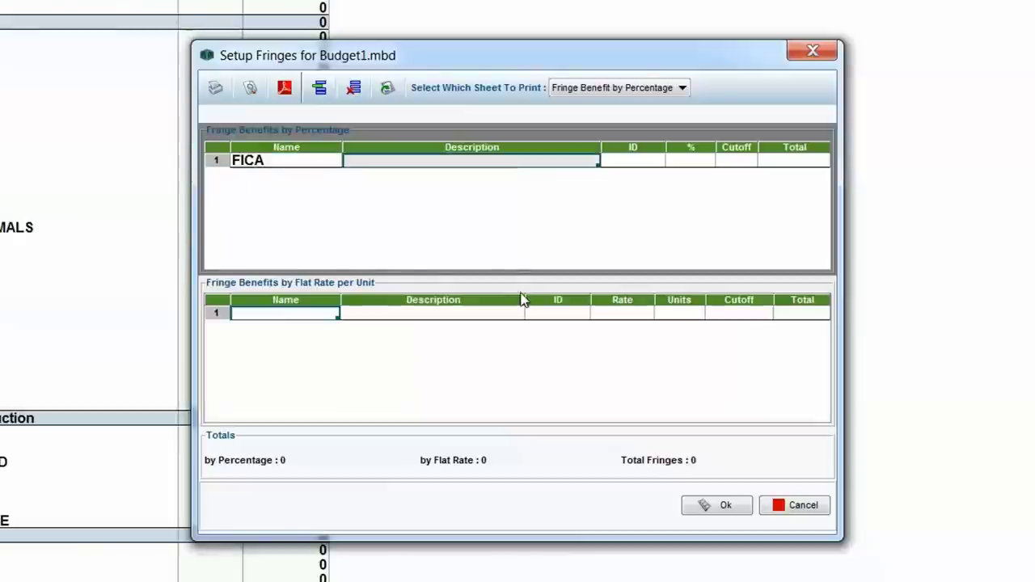
{"action": "type", "text": "Fe"}
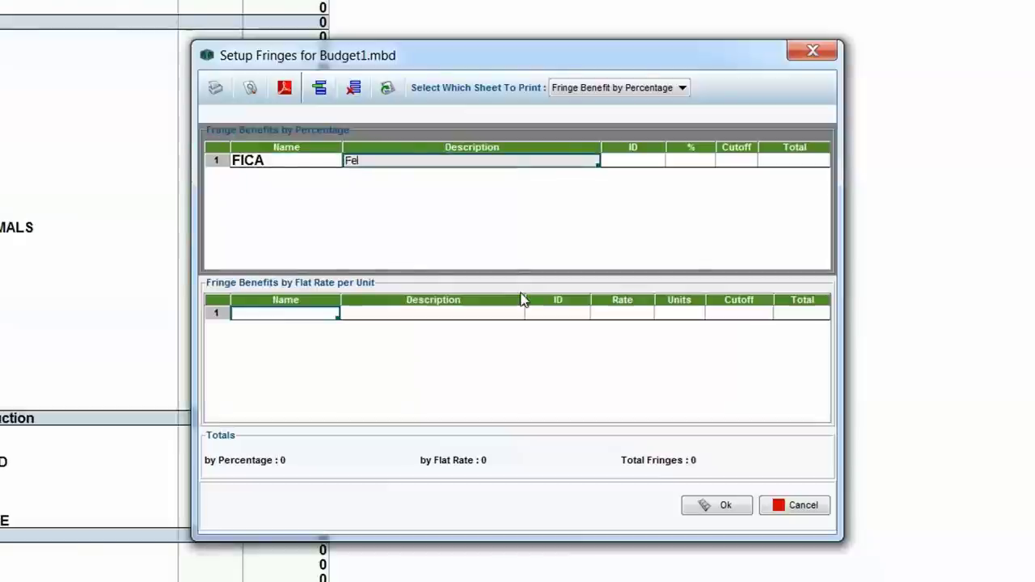
{"action": "type", "text": "deral Insuran"}
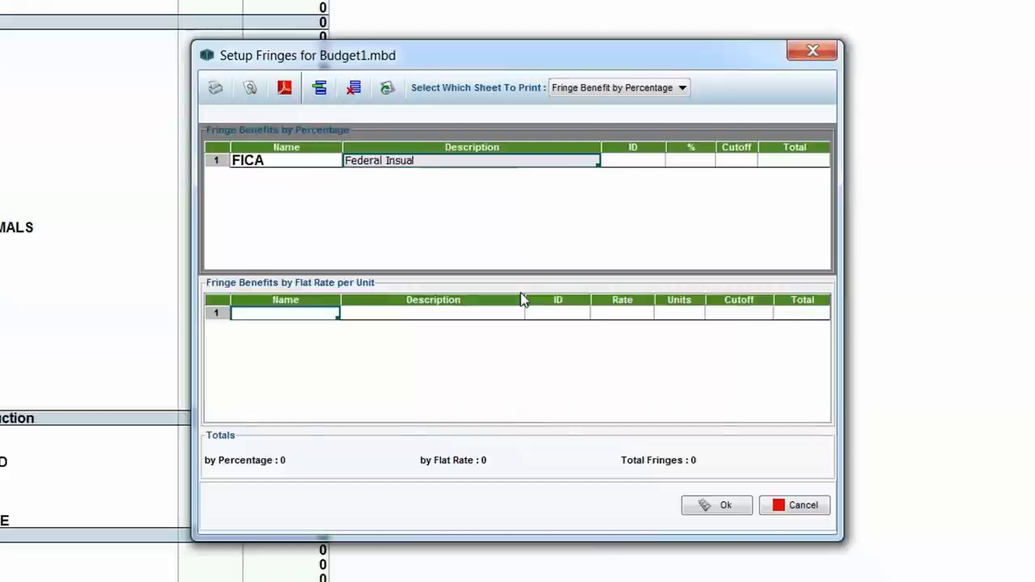
{"action": "type", "text": "ce Contribution Act"}
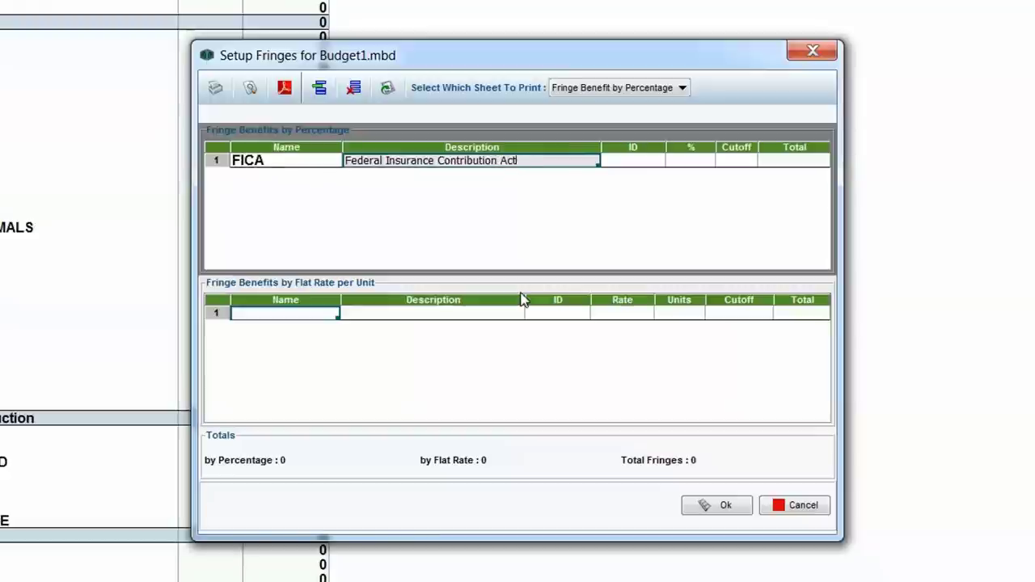
{"action": "key", "text": "Tab"}
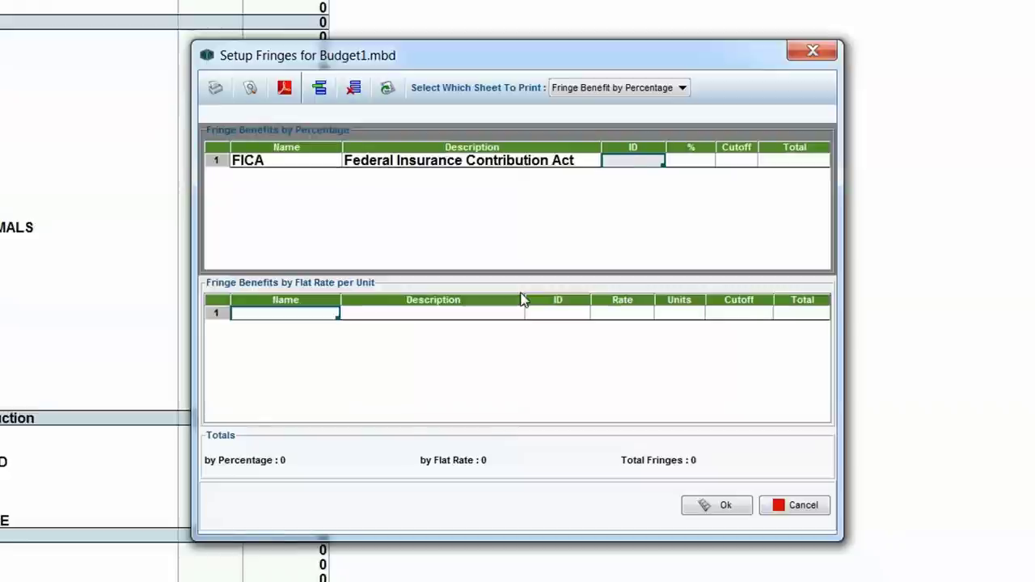
- Set the FICA fringe to 6.2 percent with a cutoff of 176000, widening the percentage table's Cutoff column
{"action": "key", "text": "Tab"}
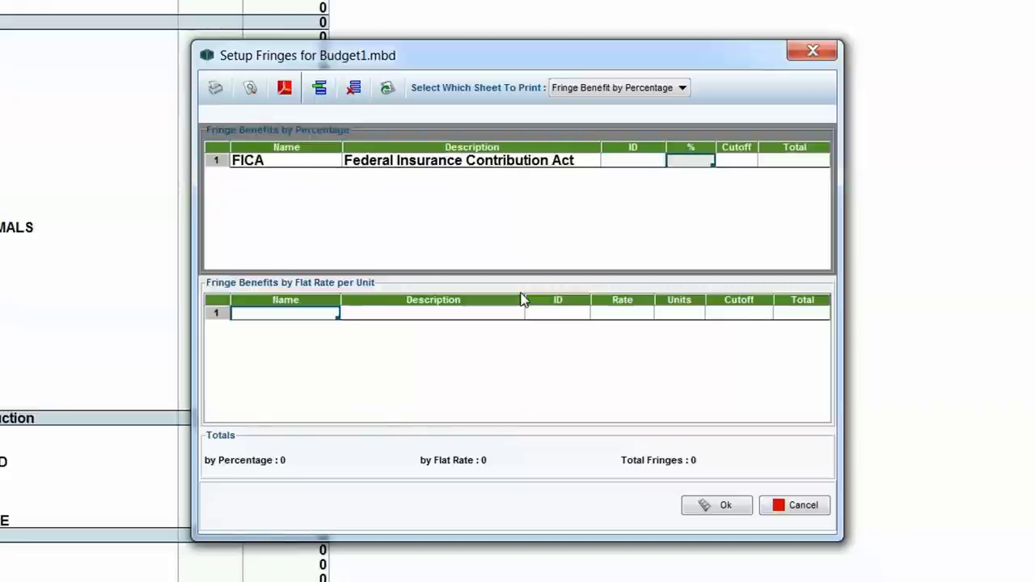
{"action": "type", "text": "6.2"}
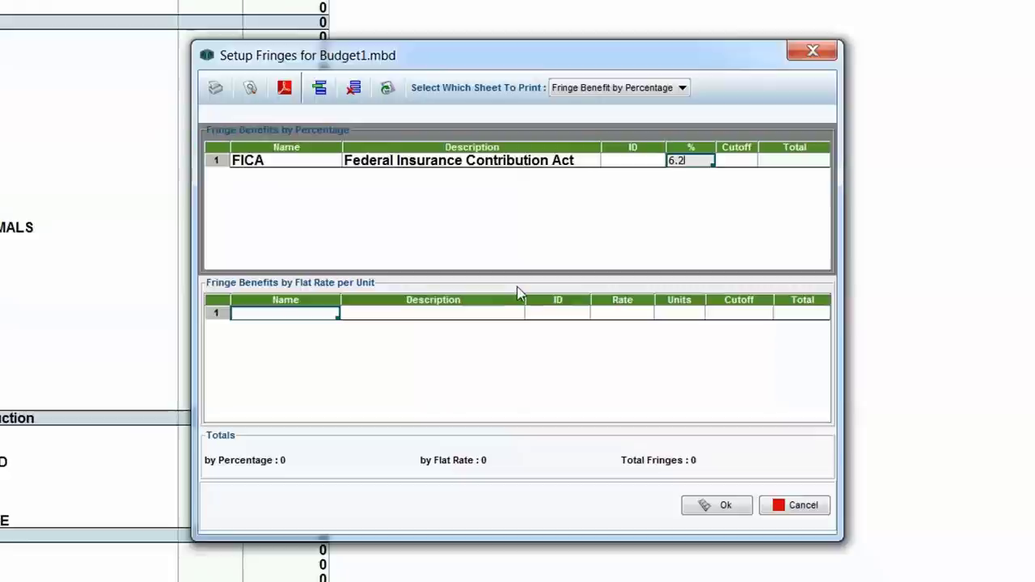
{"action": "key", "text": "Tab"}
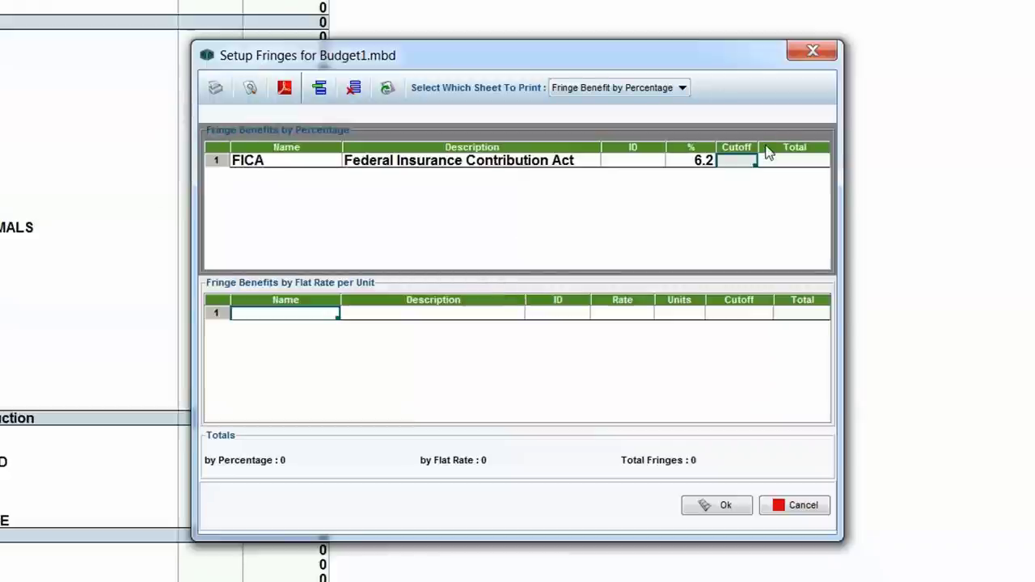
{"action": "left_click_drag", "start_coordinate": [765, 148], "coordinate": [795, 148]}
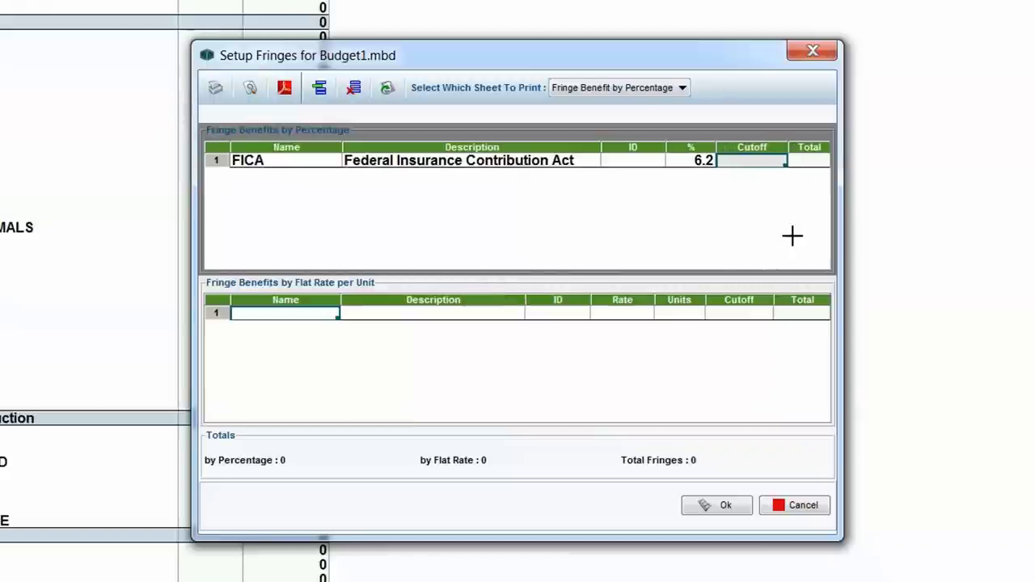
{"action": "type", "text": "17"}
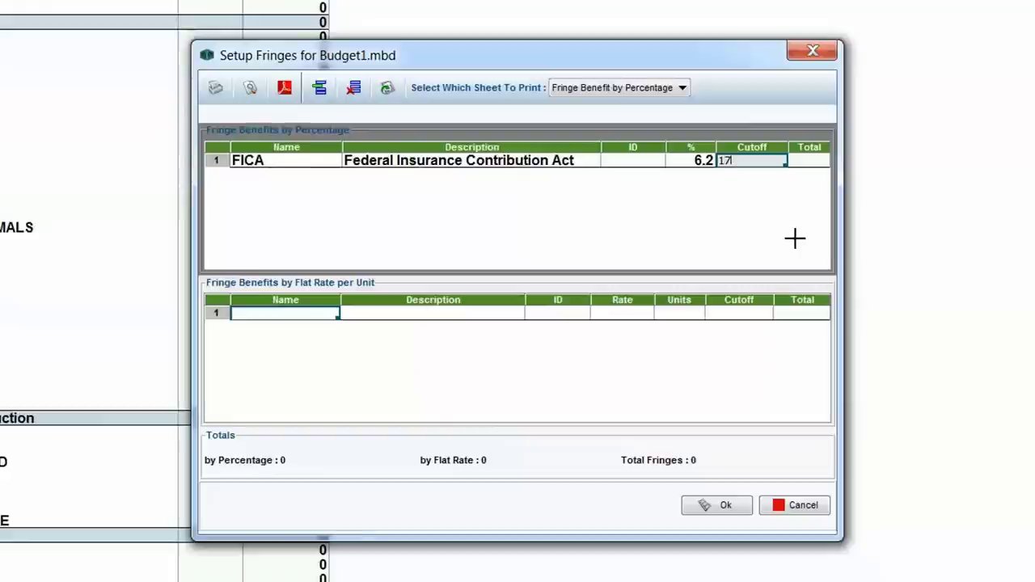
{"action": "type", "text": "6000"}
{"action": "left_click", "coordinate": [695, 166]}
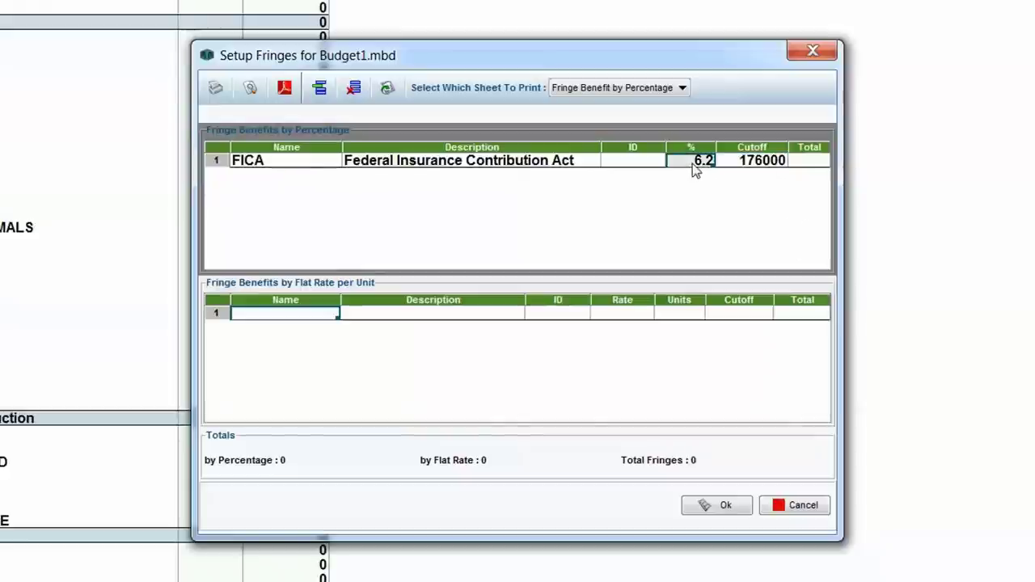
{"action": "left_click", "coordinate": [758, 161]}
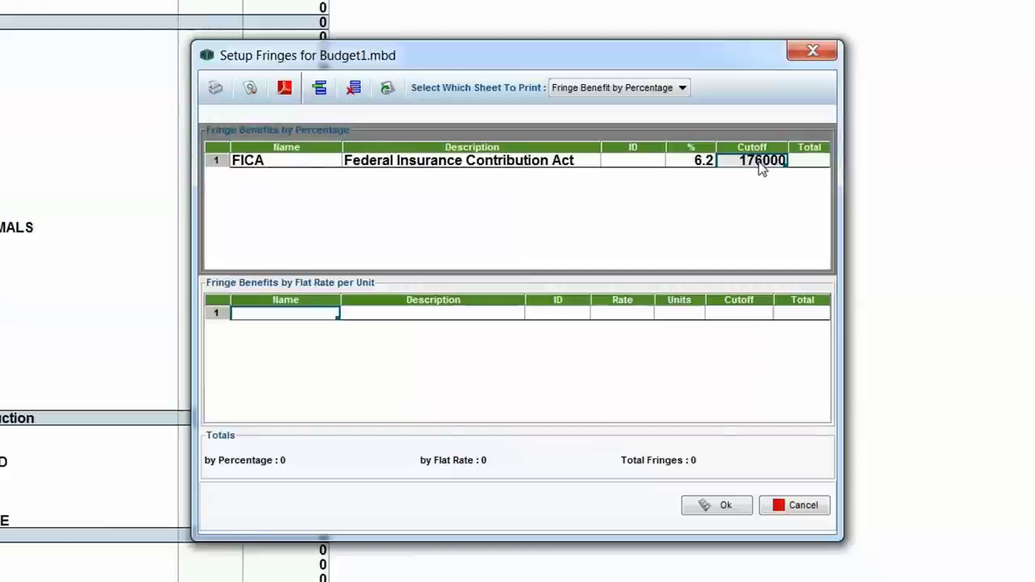
{"action": "key", "text": "Tab"}
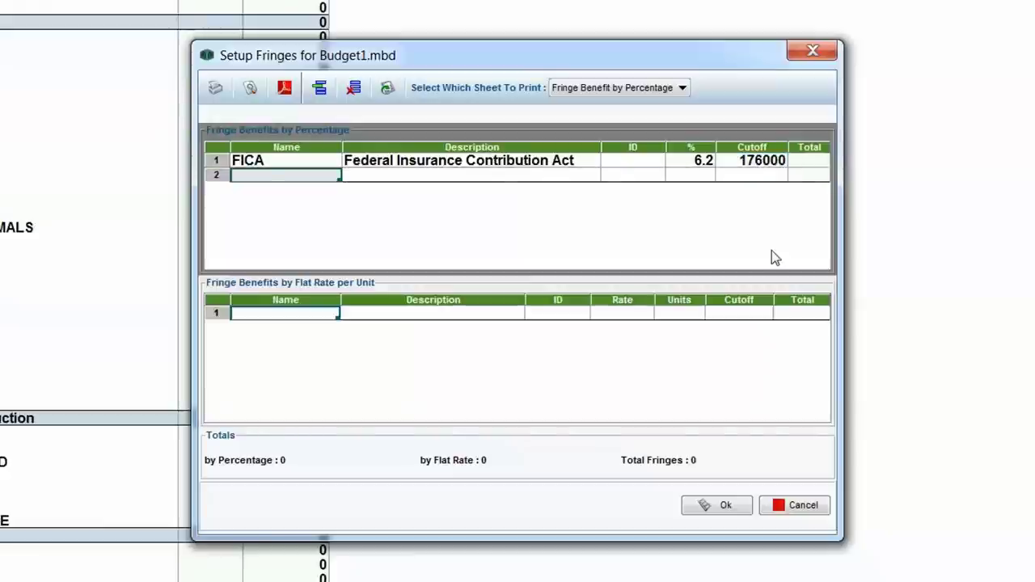
- Add a percentage fringe named FUI, described as Federal Unemployment Insurance, at 2.5 percent with a cutoff of 7000
{"action": "type", "text": "FUI"}
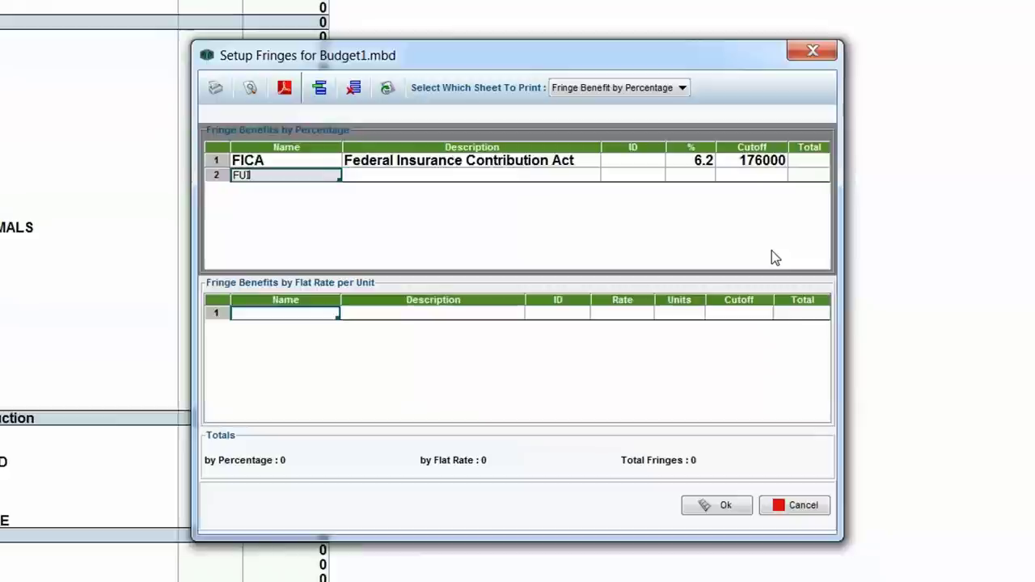
{"action": "key", "text": "Tab"}
{"action": "type", "text": "Fed"}
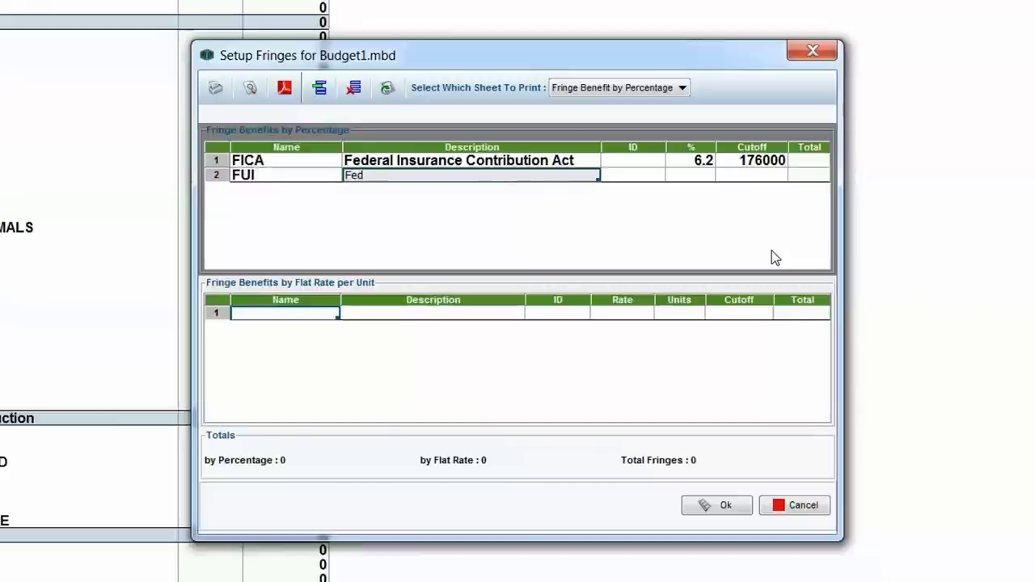
{"action": "type", "text": "eral Unemplo"}
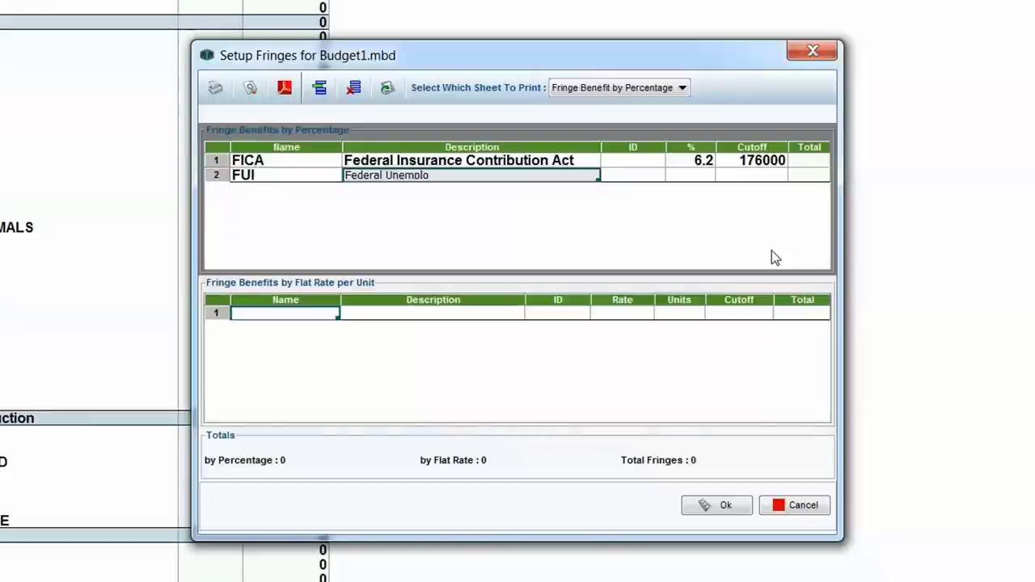
{"action": "type", "text": "yment Insurance"}
{"action": "key", "text": "Tab"}
{"action": "key", "text": "Tab"}
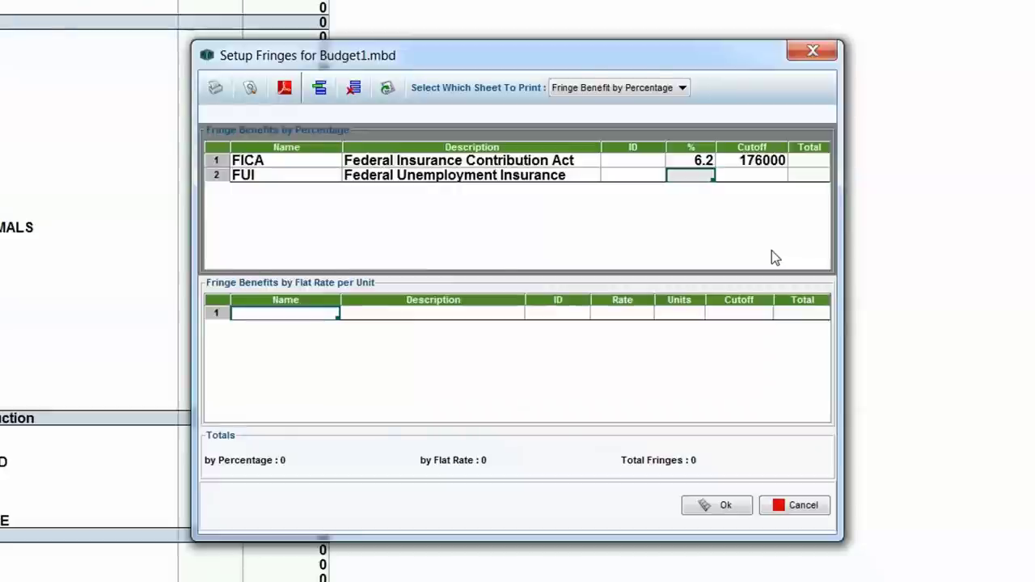
{"action": "type", "text": "2.5"}
{"action": "key", "text": "Tab"}
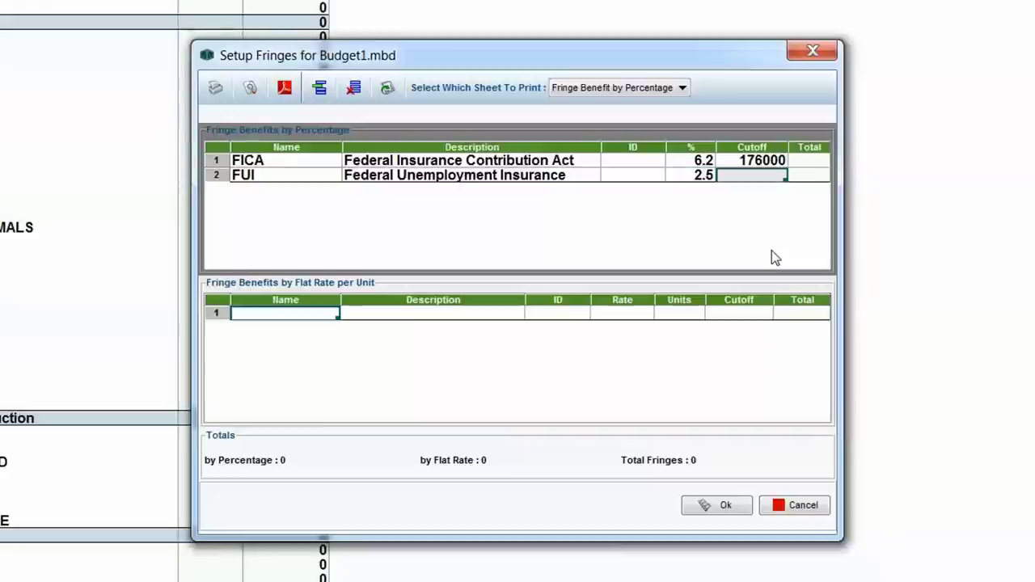
{"action": "type", "text": "7000"}
{"action": "key", "text": "Tab"}
- Add a percentage fringe named SUI-CA with the description State Unemployment Insurance - California
{"action": "type", "text": "SUI"}
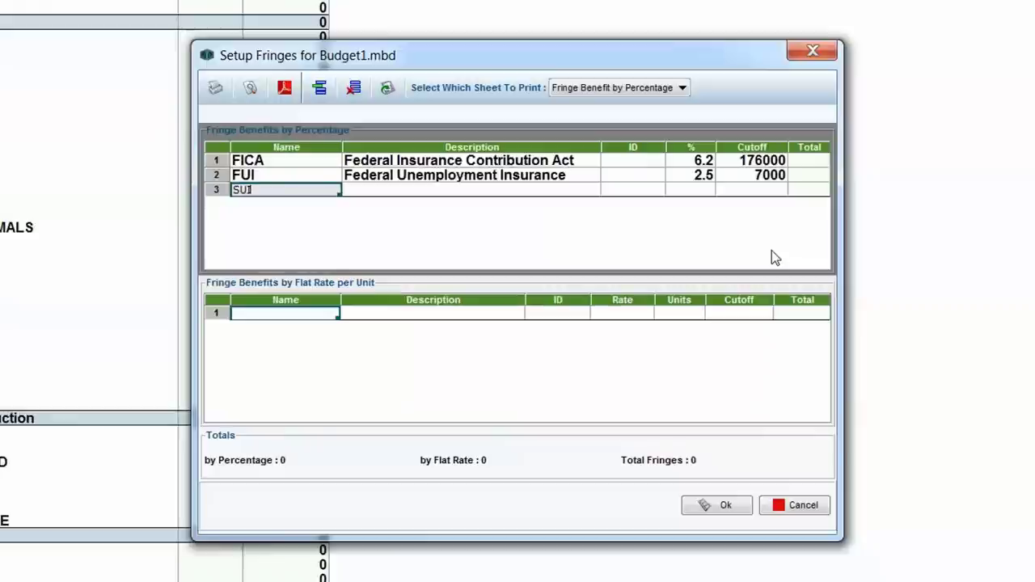
{"action": "type", "text": "-CA"}
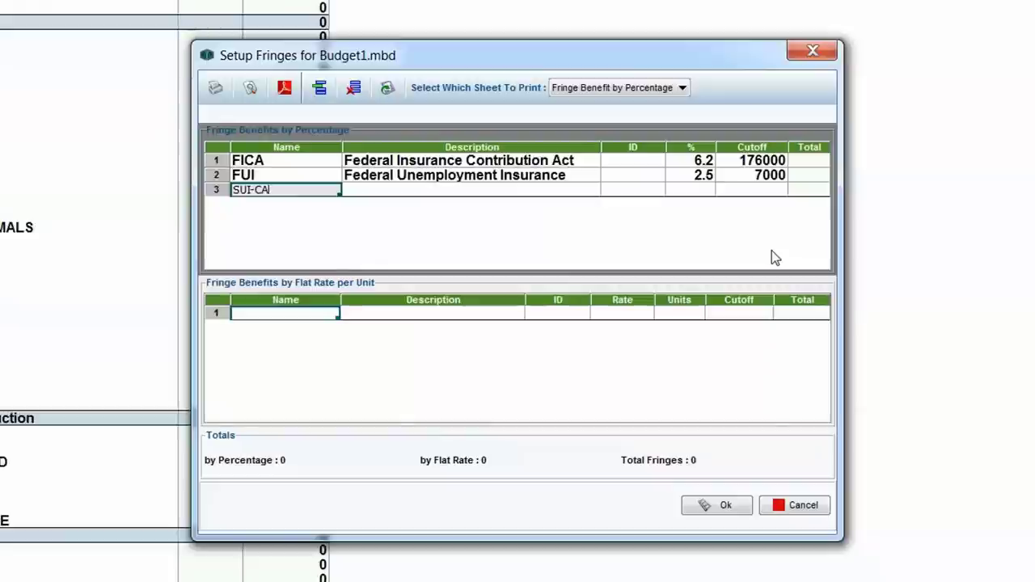
{"action": "key", "text": "Tab"}
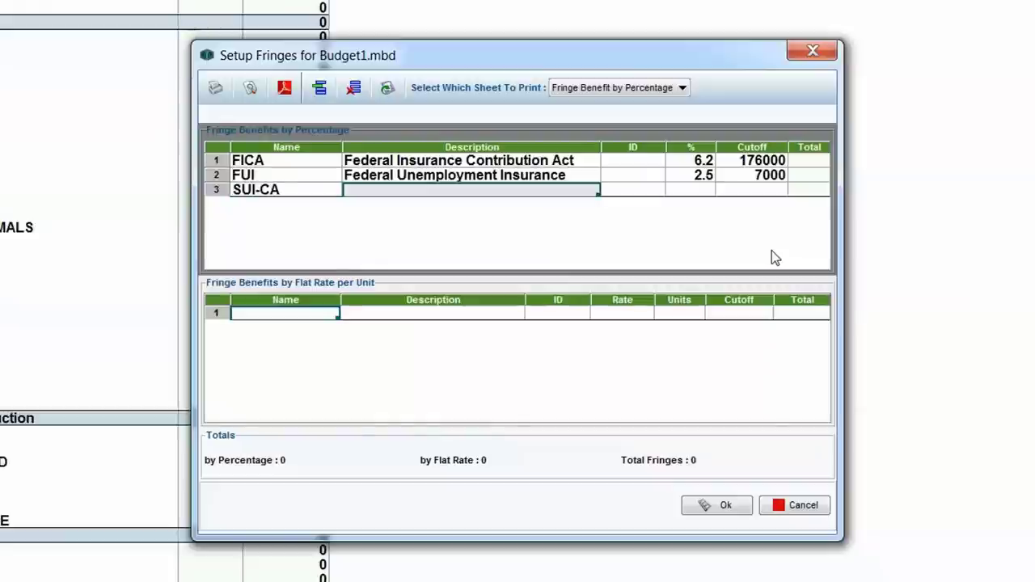
{"action": "type", "text": "Stat"}
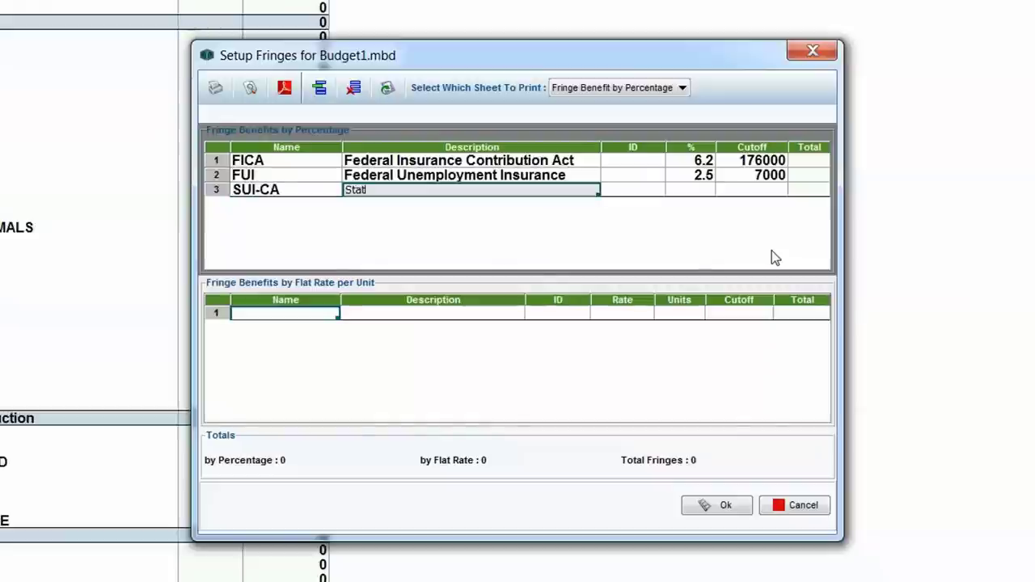
{"action": "type", "text": "e Unemplo"}
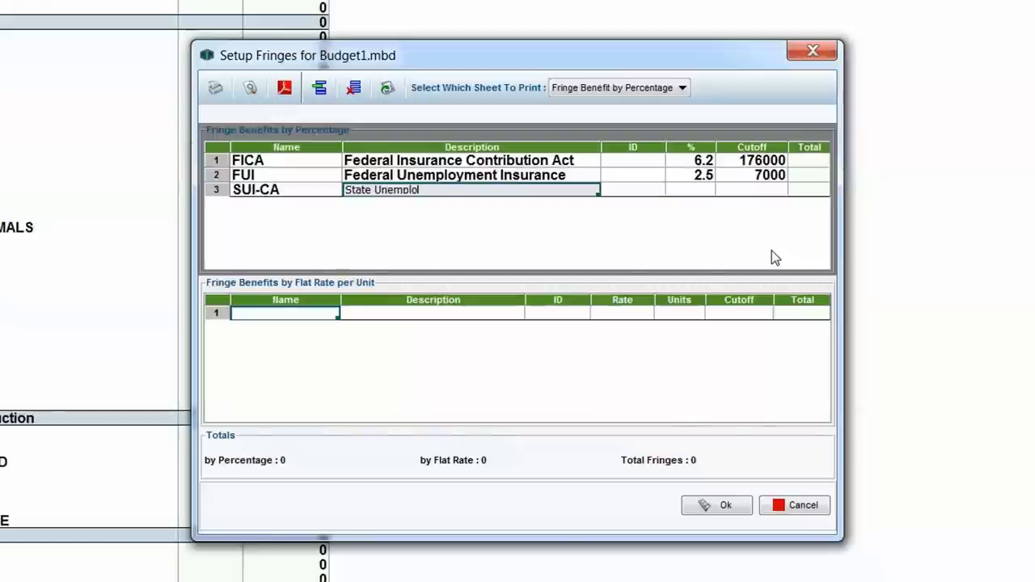
{"action": "type", "text": "yment Insurance - "}
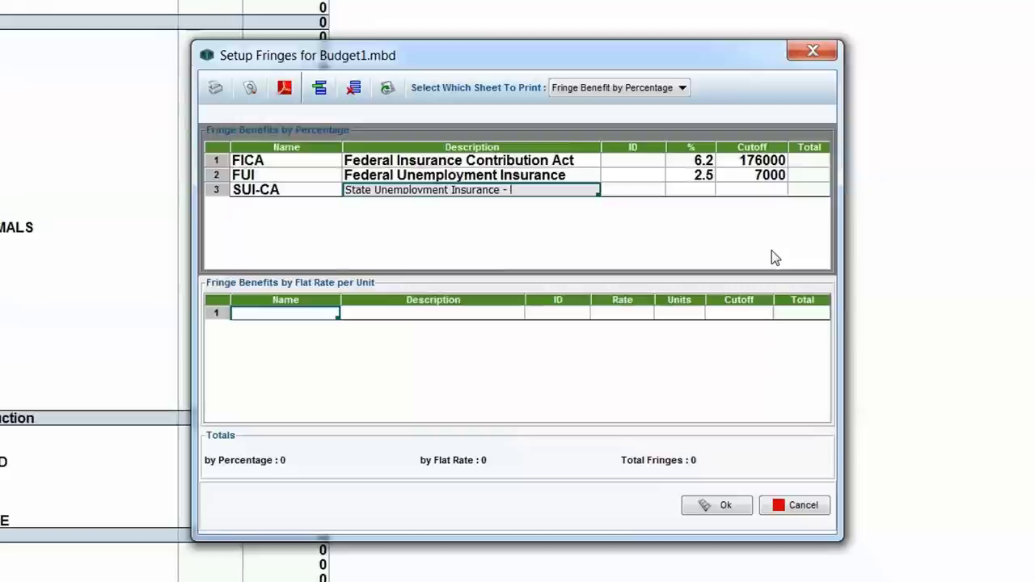
{"action": "type", "text": "California"}
{"action": "key", "text": "Tab"}
- Set the SUI-CA fringe to 1.7 percent with a cutoff of 8000
{"action": "key", "text": "Tab"}
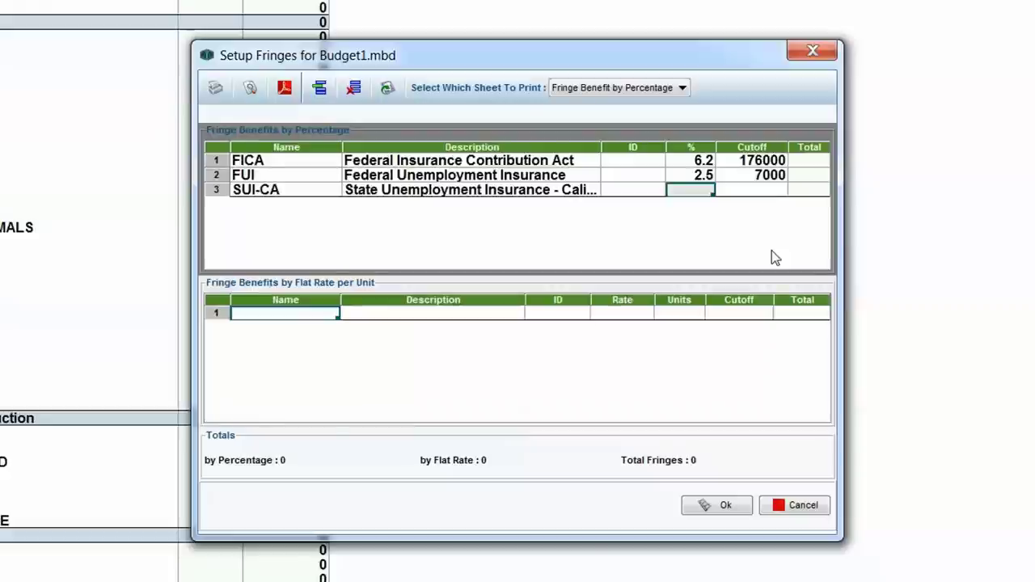
{"action": "type", "text": "1.7"}
{"action": "key", "text": "Tab"}
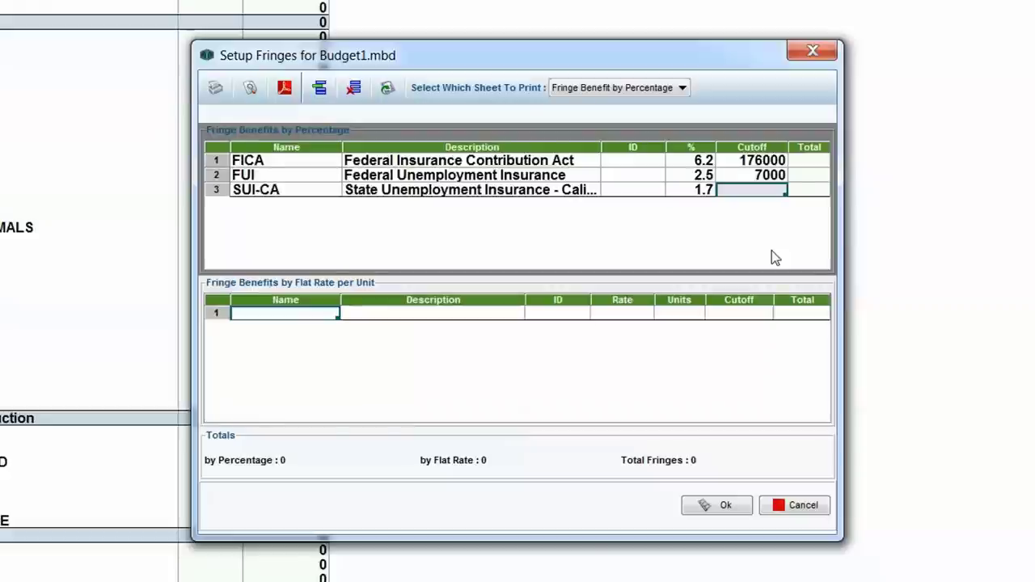
{"action": "type", "text": "80"}
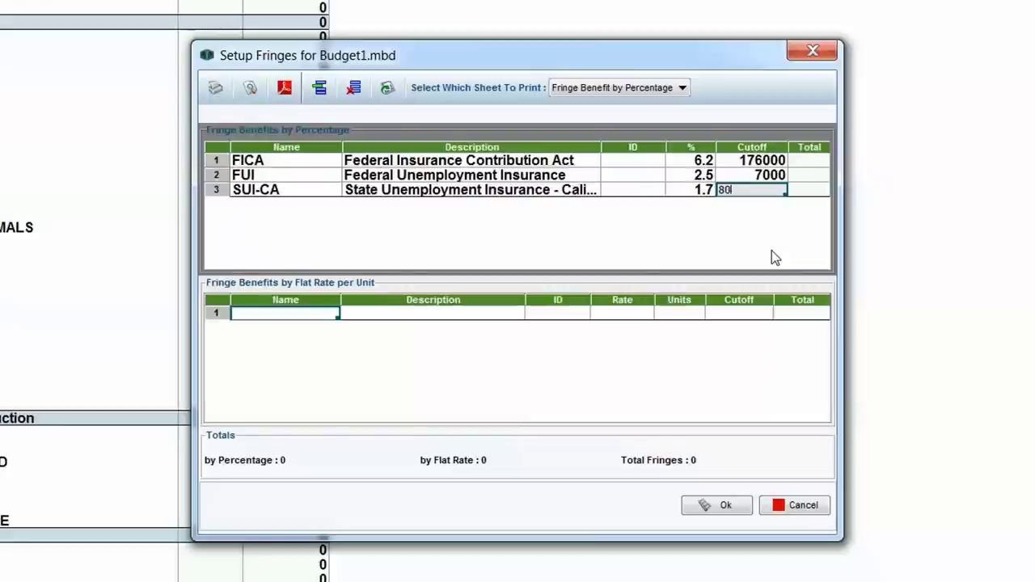
{"action": "type", "text": "00"}
{"action": "key", "text": "Tab"}
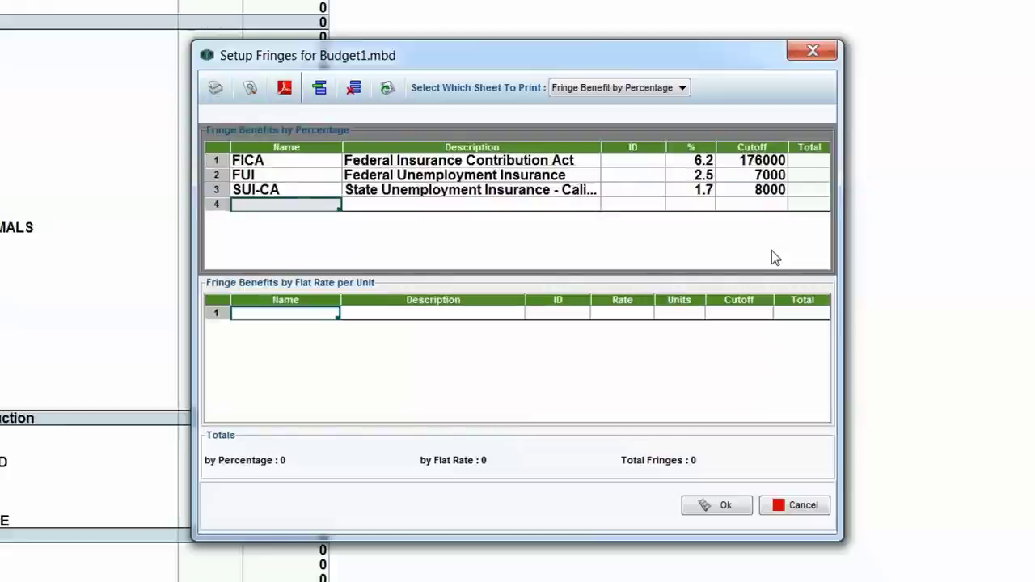
- Add a percentage fringe named WC, described as Workmen's Compensation, at 4.03 percent with no cutoff
{"action": "type", "text": "WC"}
{"action": "key", "text": "Tab"}
{"action": "type", "text": "W"}
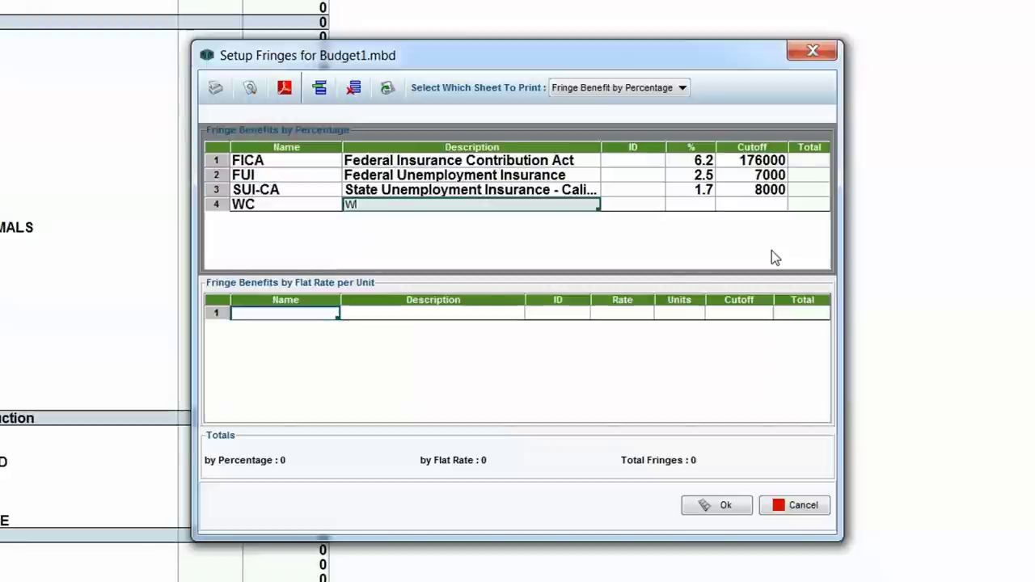
{"action": "type", "text": "orkmen's Compe"}
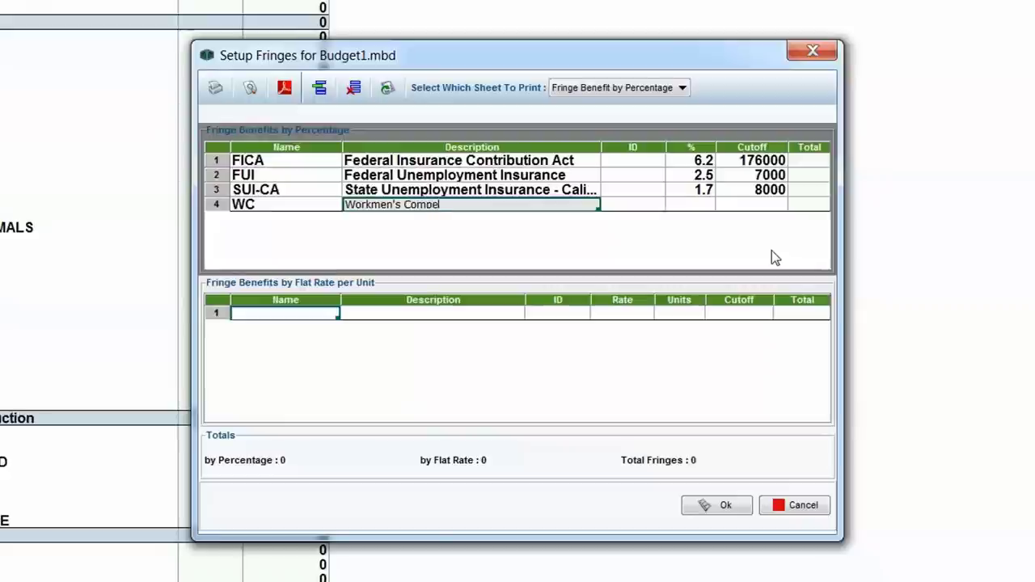
{"action": "type", "text": "nsation"}
{"action": "key", "text": "Tab"}
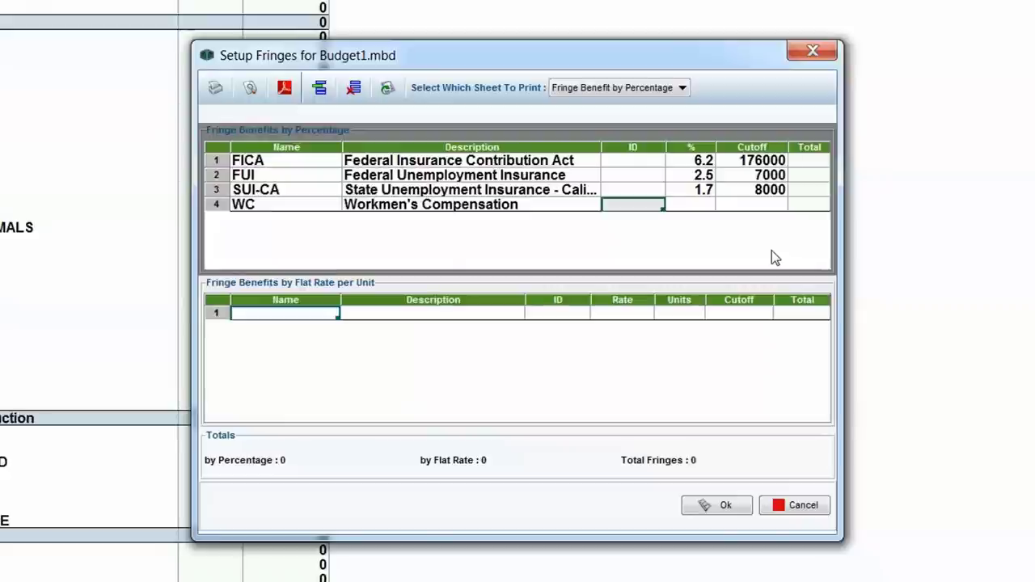
{"action": "key", "text": "Tab"}
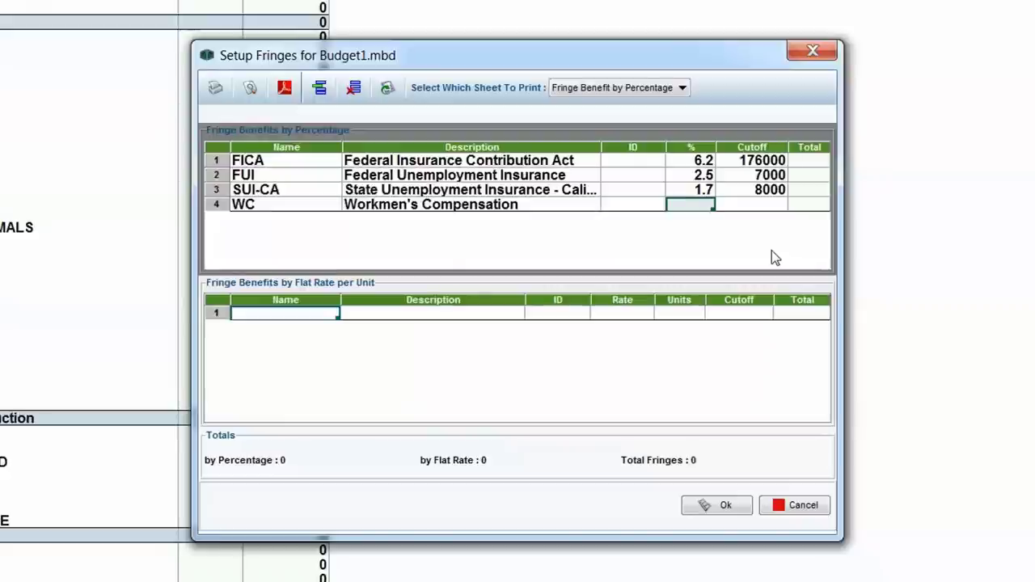
{"action": "type", "text": "4.03"}
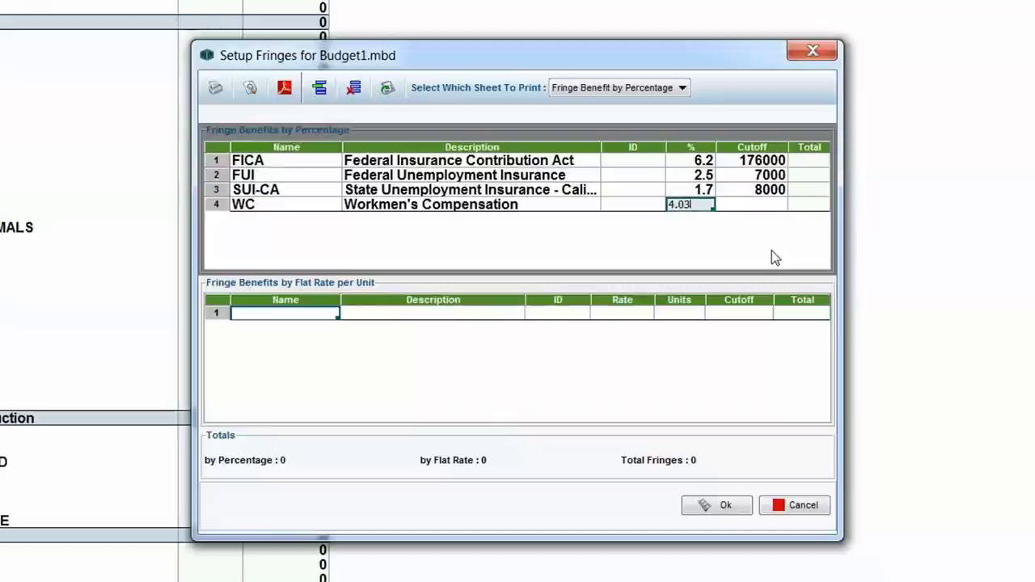
{"action": "key", "text": "Tab"}
{"action": "key", "text": "Tab"}
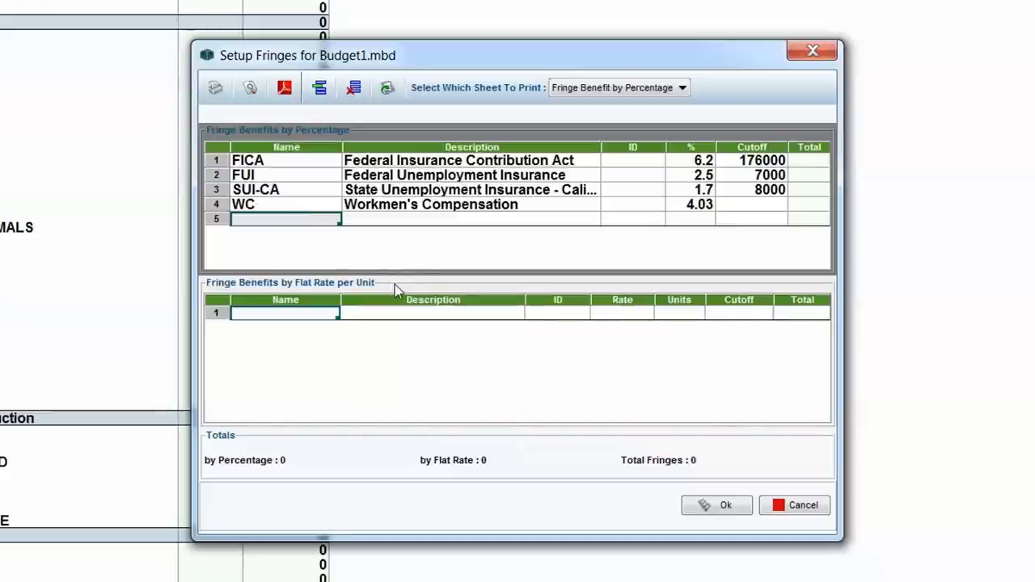
- Add a percentage fringe named DGA-P with the description Directors Guild of Amercia - Pension
{"action": "type", "text": "DGA"}
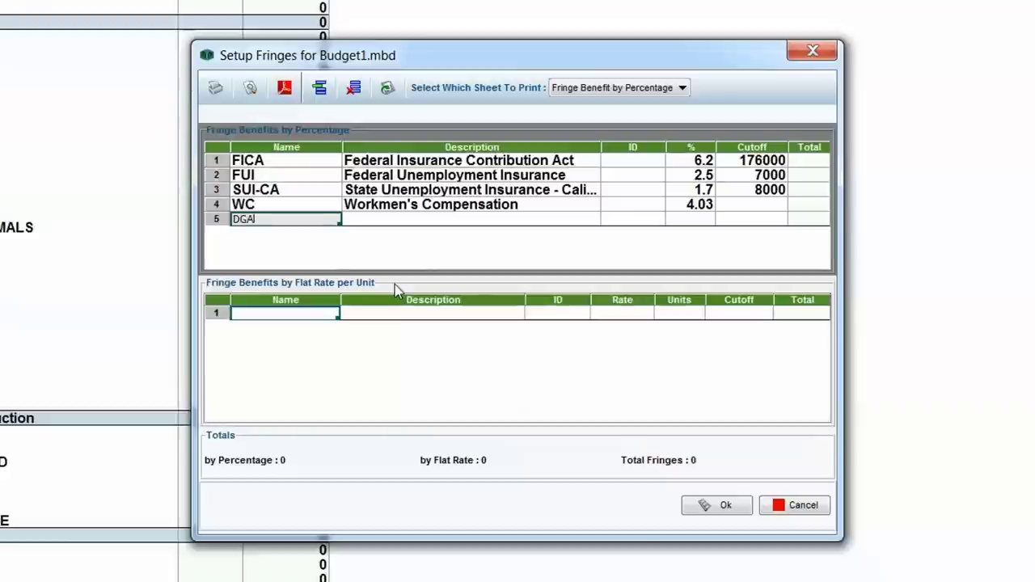
{"action": "type", "text": "-"}
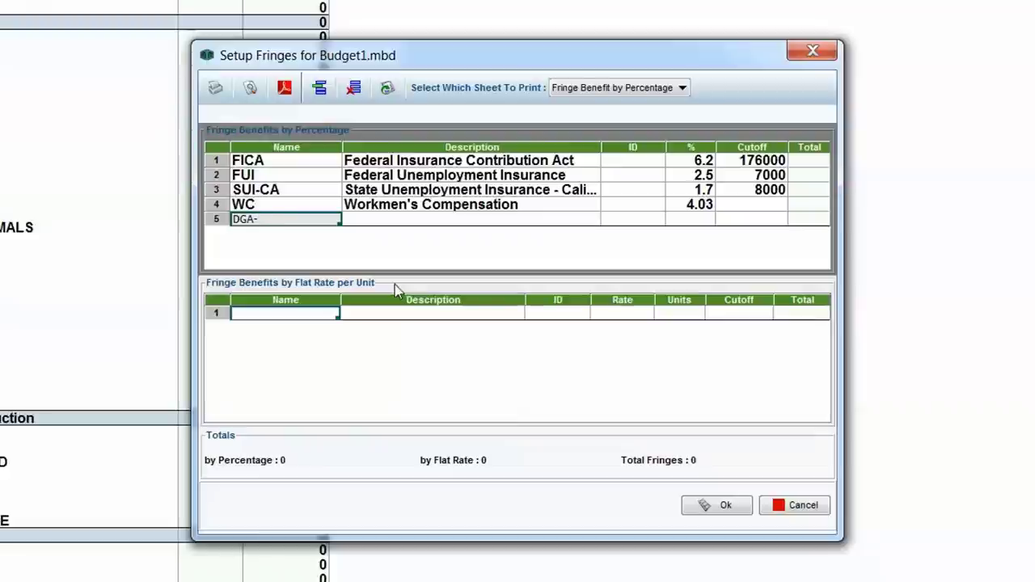
{"action": "type", "text": "P"}
{"action": "key", "text": "Tab"}
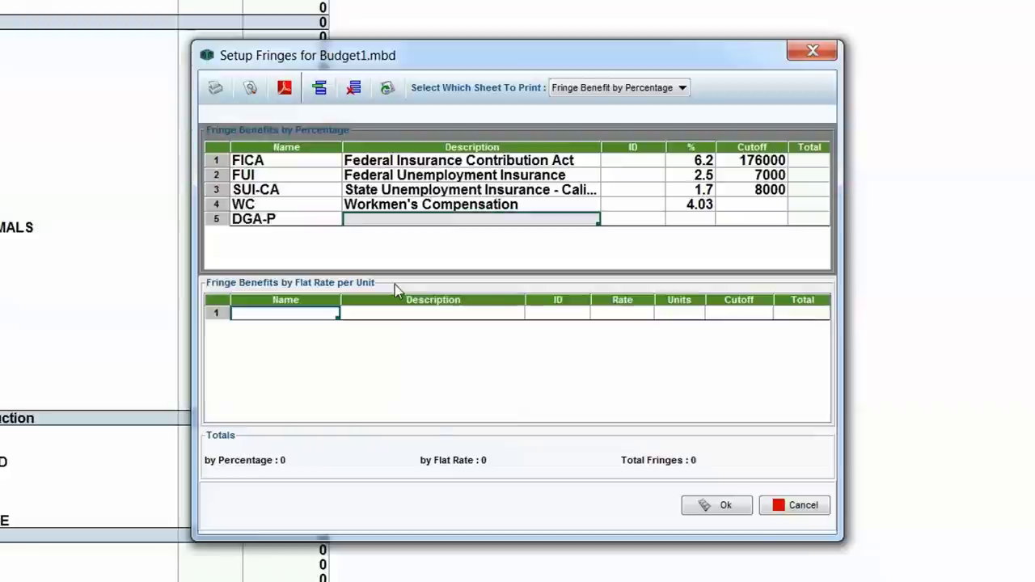
{"action": "type", "text": "Dired"}
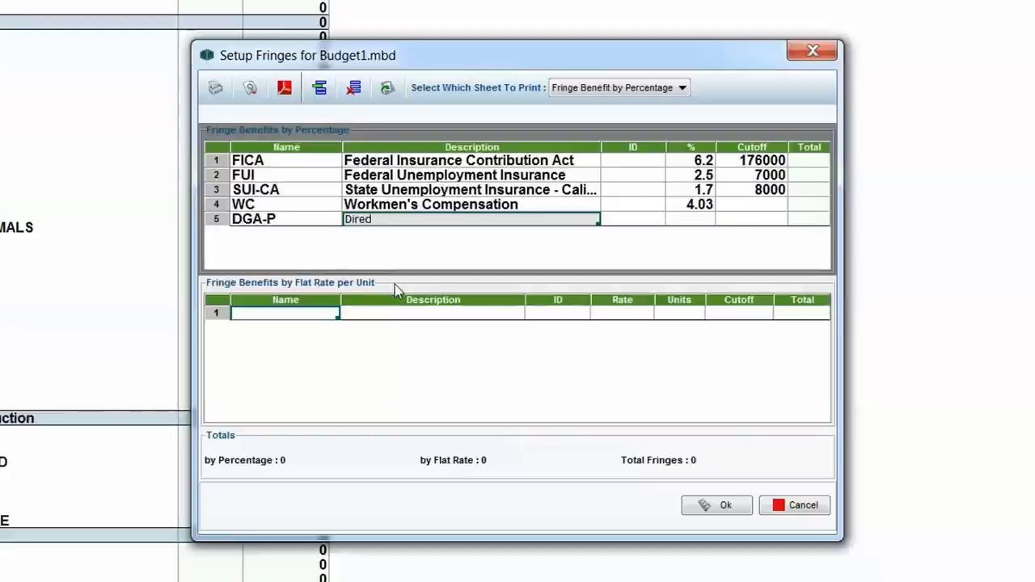
{"action": "key", "text": "BackSpace"}
{"action": "type", "text": "ctors Guild of Amercial -"}
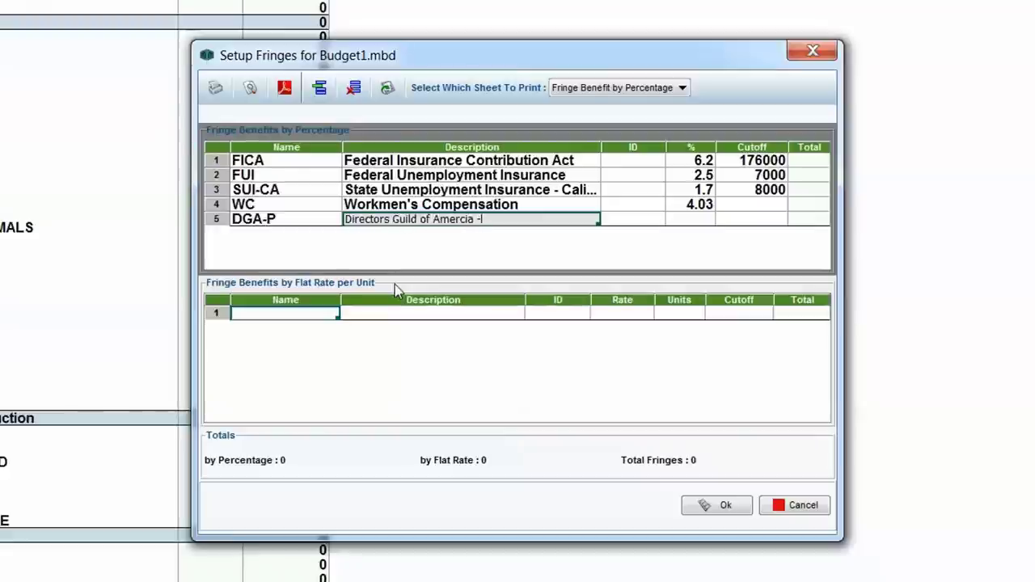
{"action": "type", "text": " Pension"}
{"action": "key", "text": "Tab"}
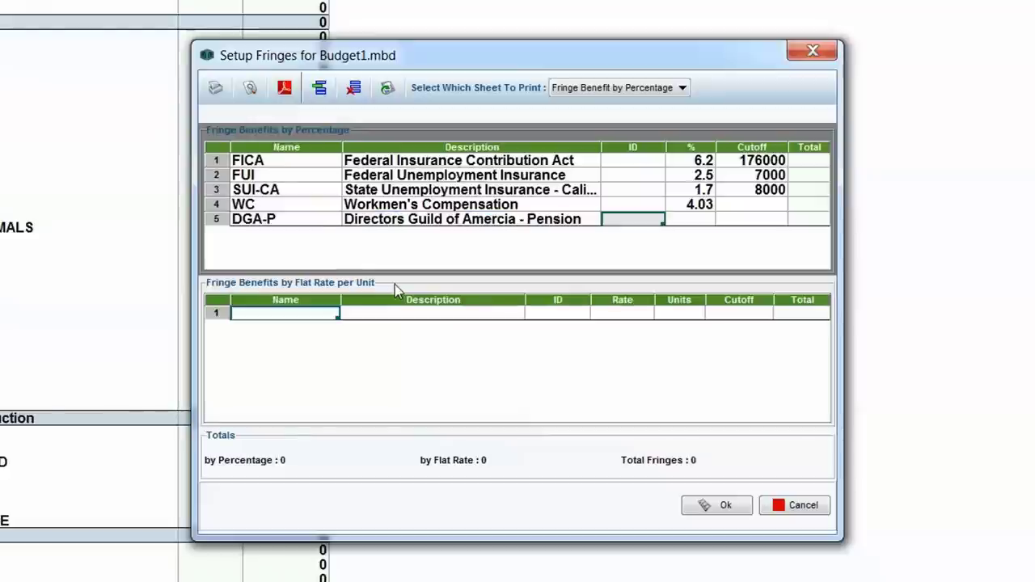
- Set the DGA-P fringe to 4.1 percent with a cutoff of 444000
{"action": "key", "text": "Tab"}
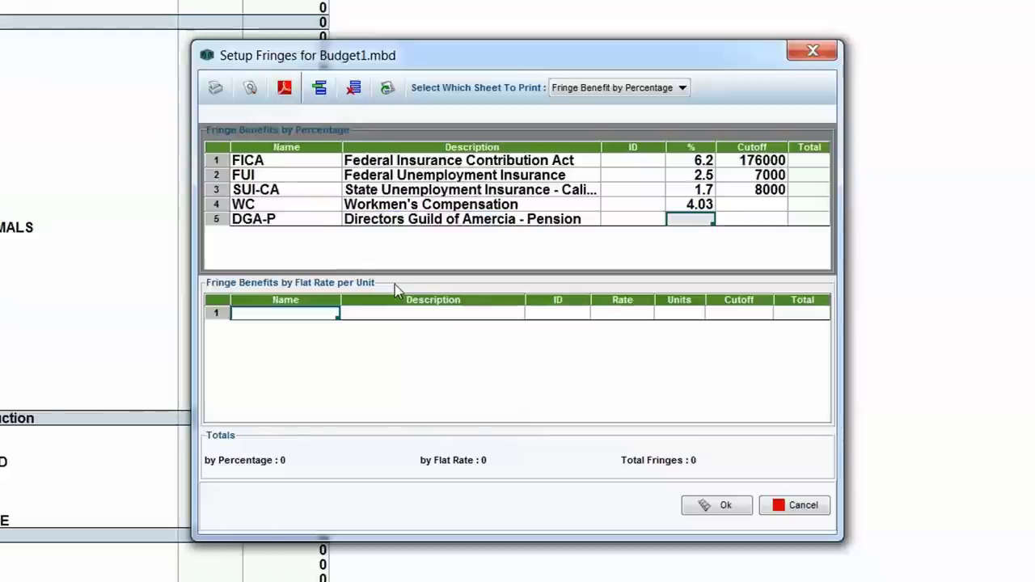
{"action": "key", "text": "Tab"}
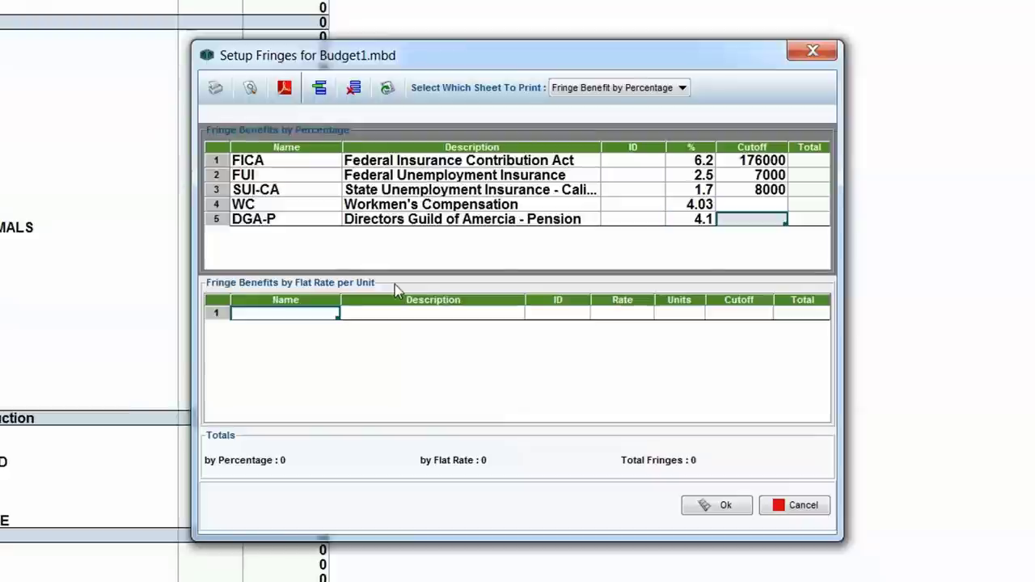
{"action": "type", "text": "444000"}
{"action": "key", "text": "Tab"}
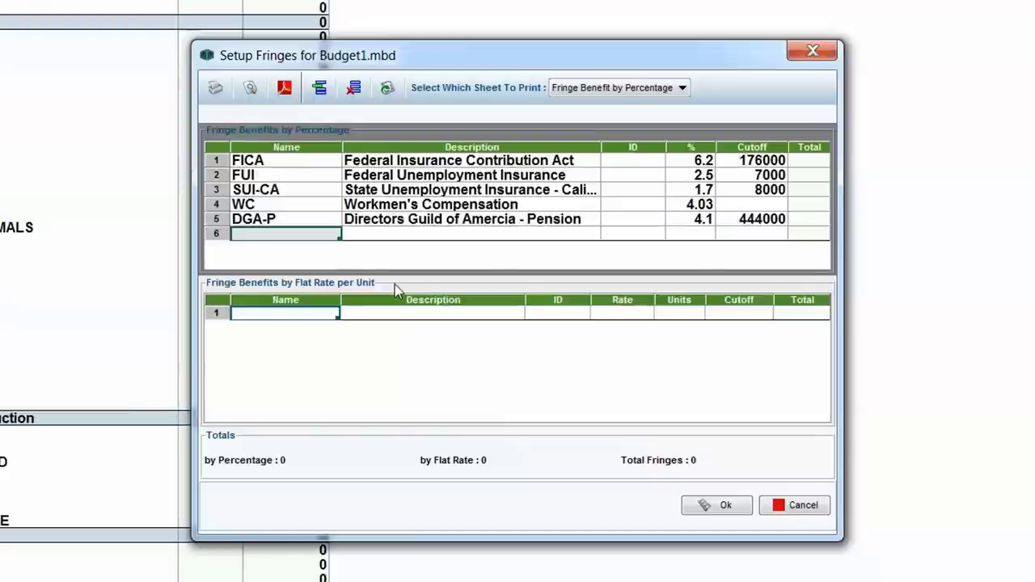
- Add a percentage fringe named DGA-HW with the description Directors Guild of America - Health and Welfare
{"action": "type", "text": "DGA"}
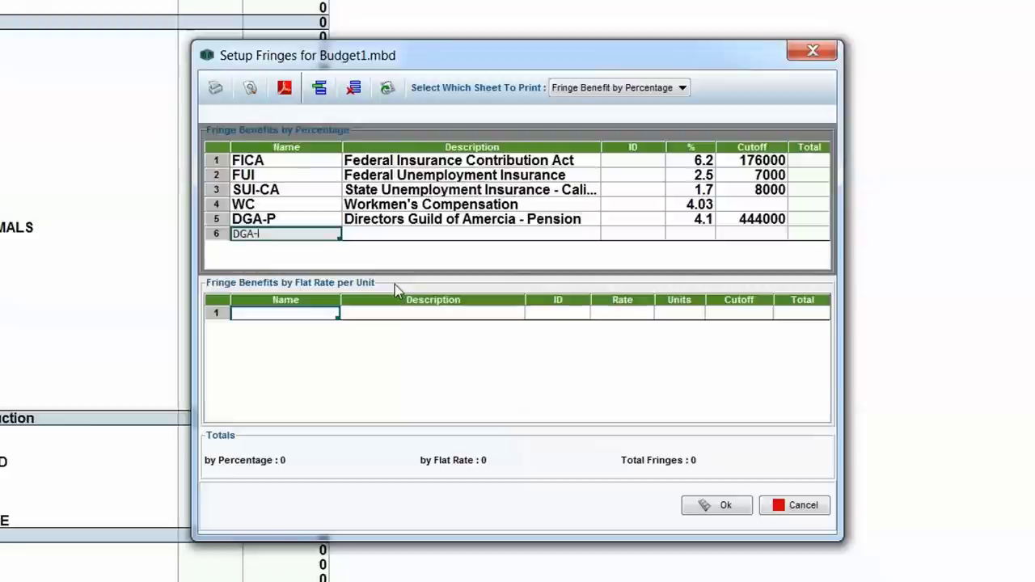
{"action": "type", "text": "-HW"}
{"action": "key", "text": "Tab"}
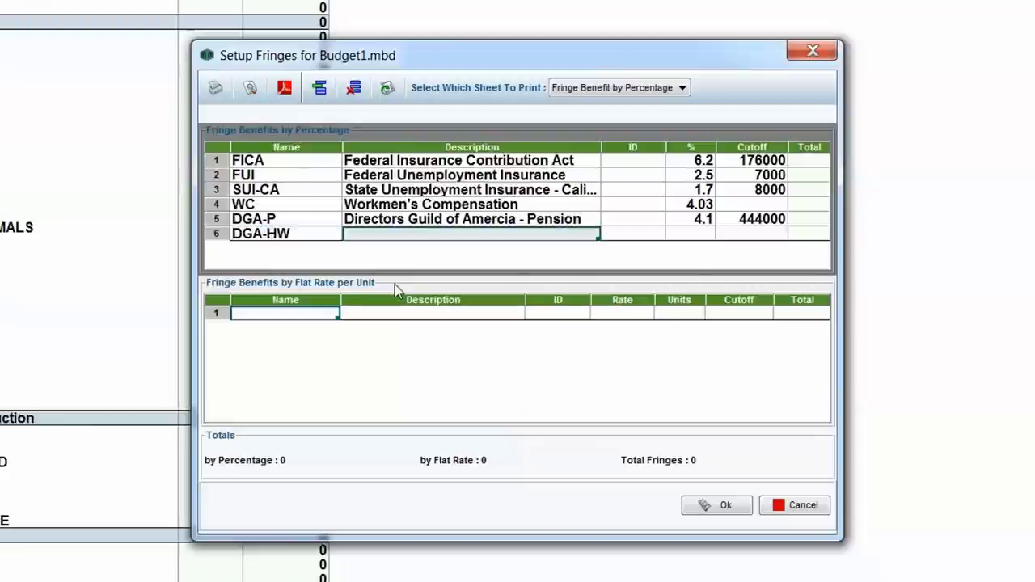
{"action": "type", "text": "Directors G"}
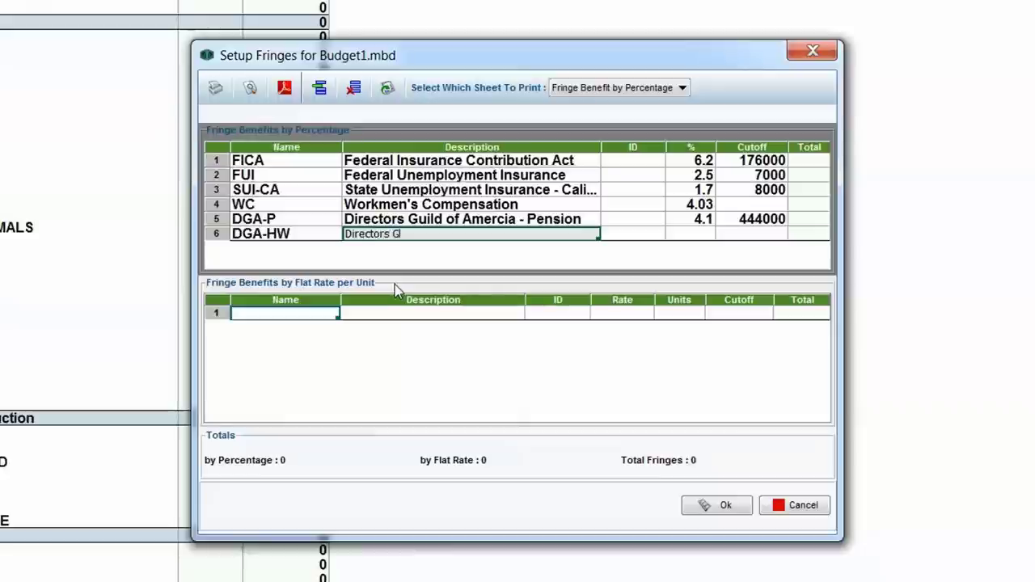
{"action": "type", "text": "uild of America - Helat"}
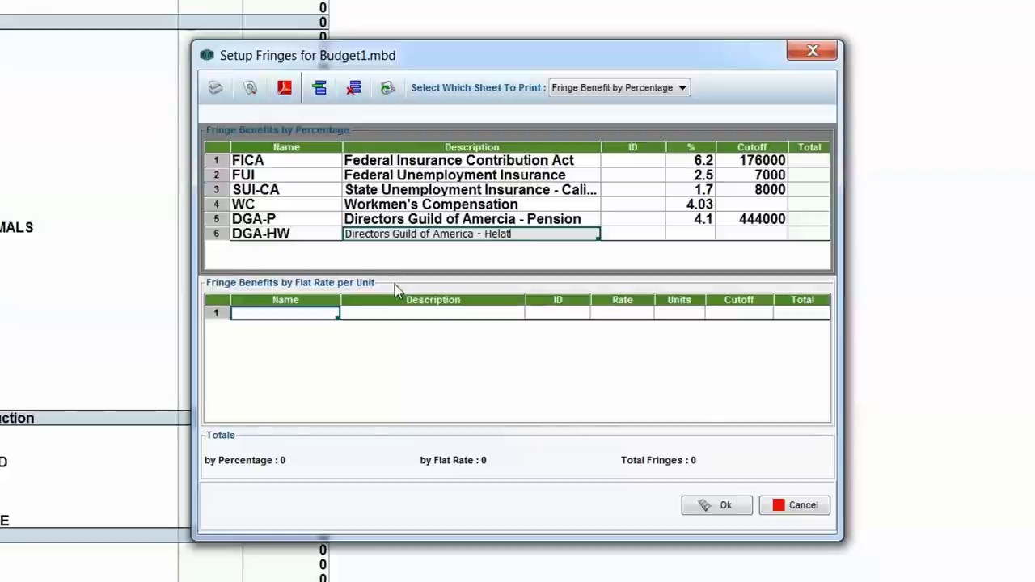
{"action": "key", "text": "BackSpace"}
{"action": "key", "text": "BackSpace"}
{"action": "key", "text": "BackSpace"}
{"action": "type", "text": "alth and Welfar"}
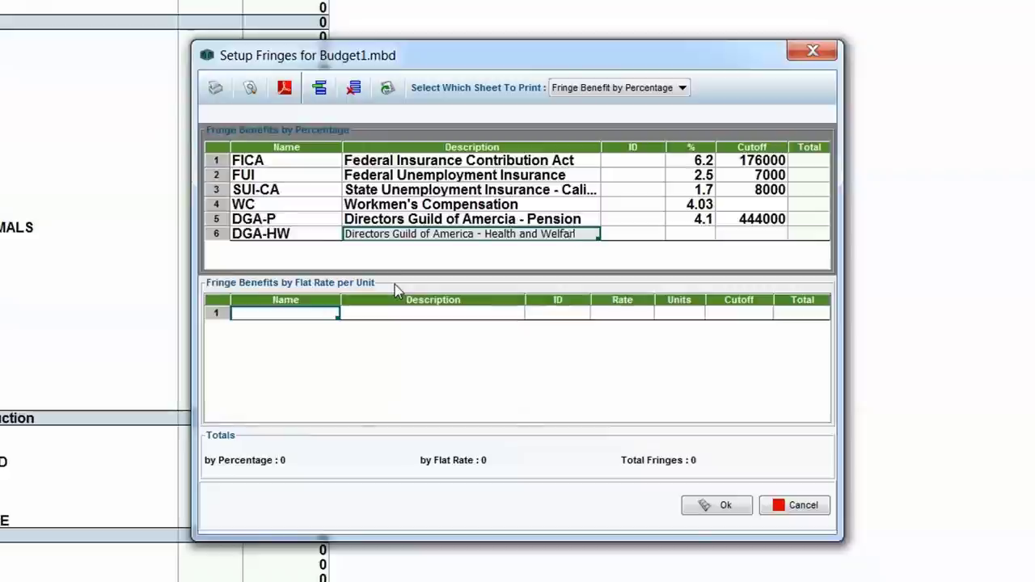
{"action": "type", "text": "e"}
{"action": "key", "text": "Tab"}
- Set the DGA-HW fringe to 4.7 percent with a cutoff of 47000
{"action": "key", "text": "Tab"}
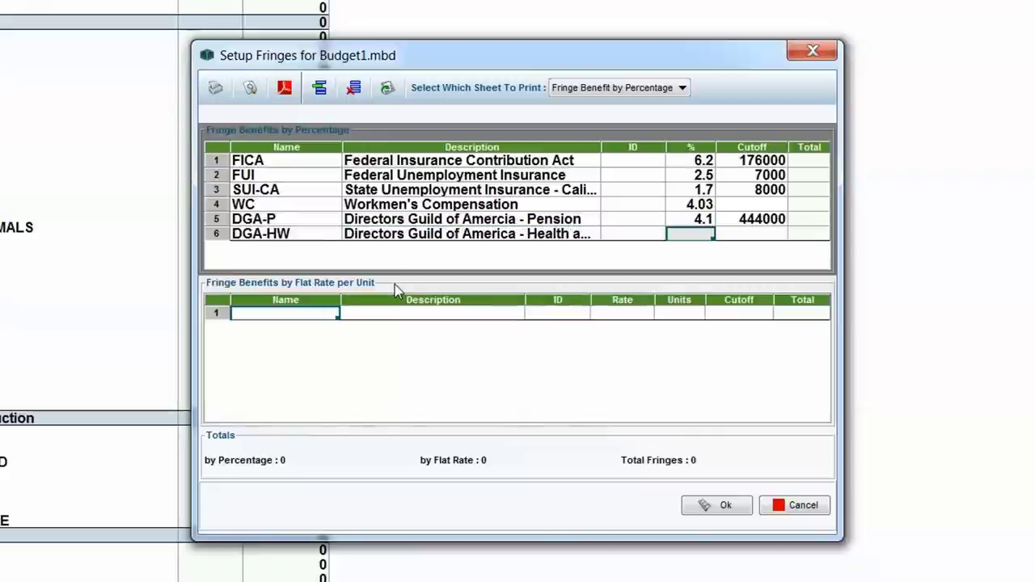
{"action": "type", "text": "4.7"}
{"action": "key", "text": "Tab"}
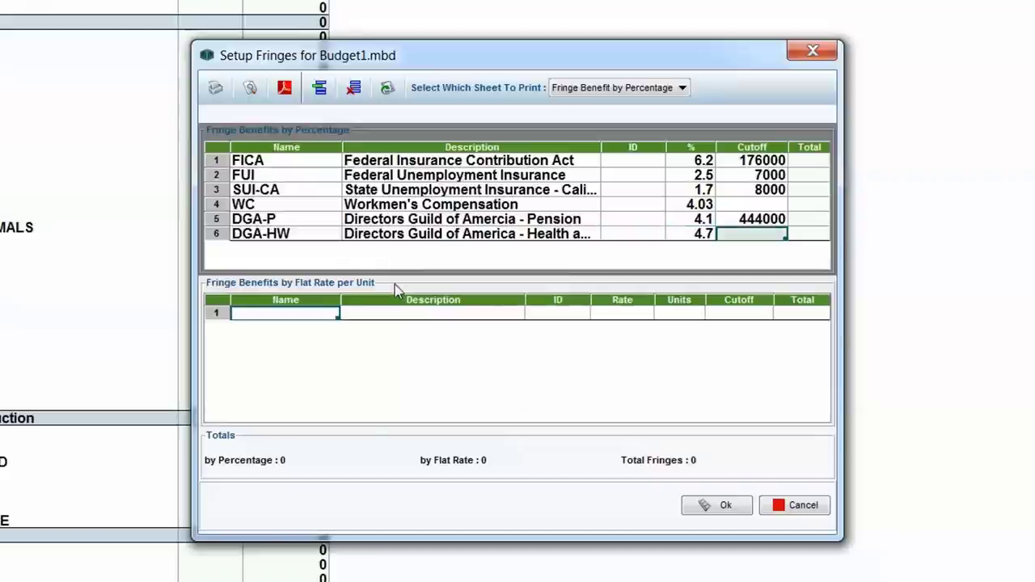
{"action": "type", "text": "47000"}
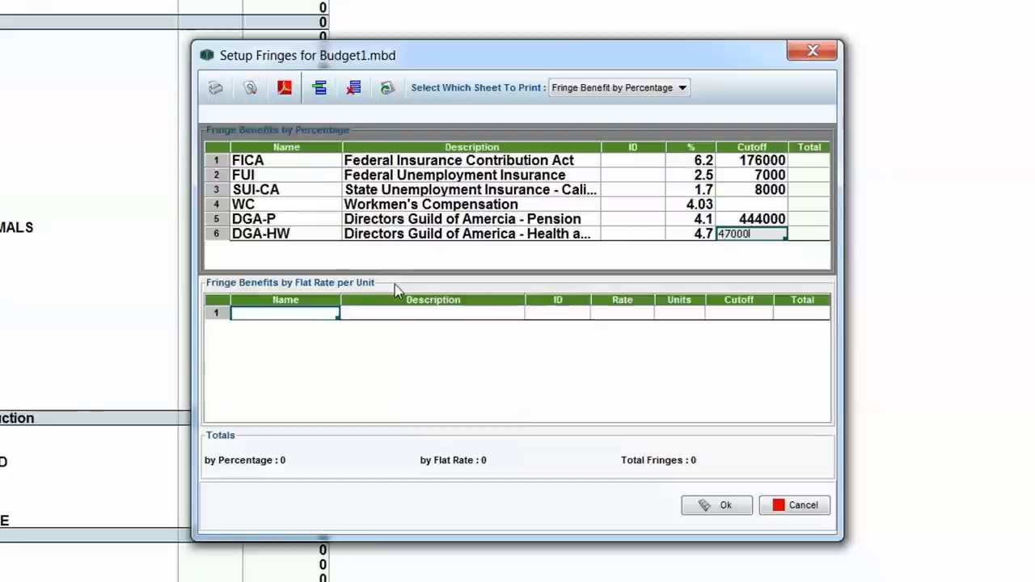
{"action": "key", "text": "Tab"}
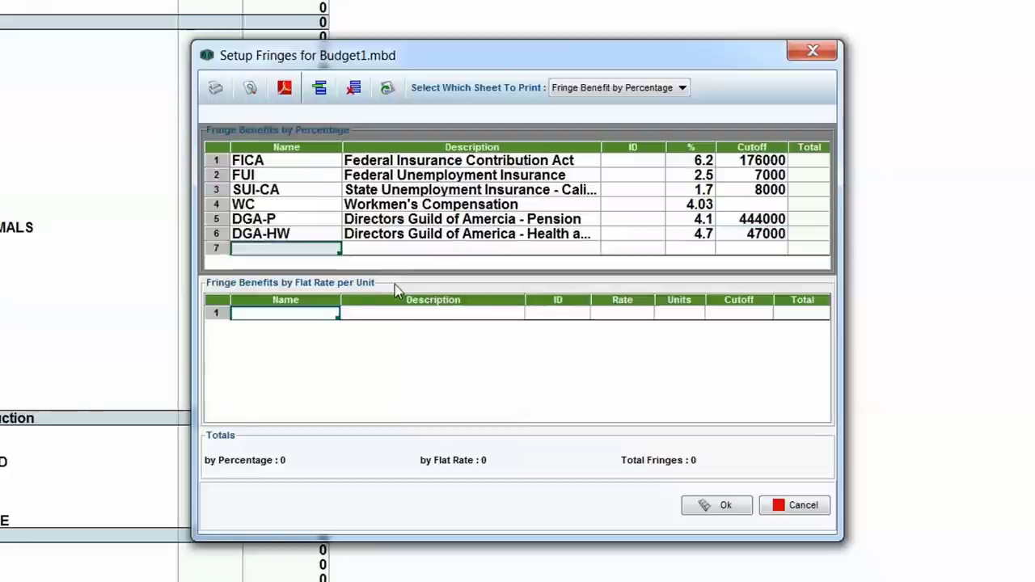
- Correct the cutoff of the DGA-HW percentage fringe to 470000
{"action": "double_click", "coordinate": [781, 237]}
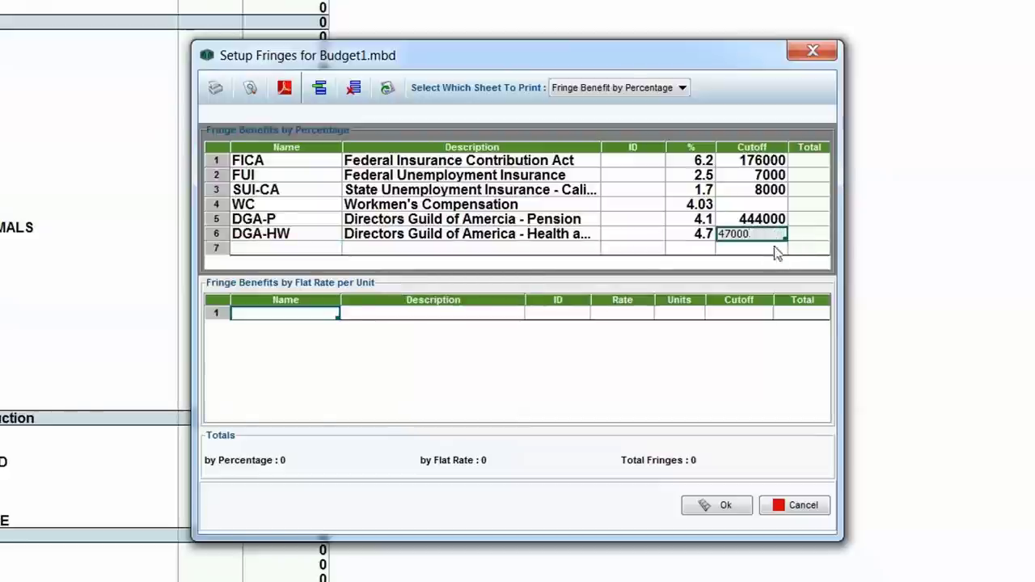
{"action": "type", "text": "0"}
{"action": "left_click", "coordinate": [724, 250]}
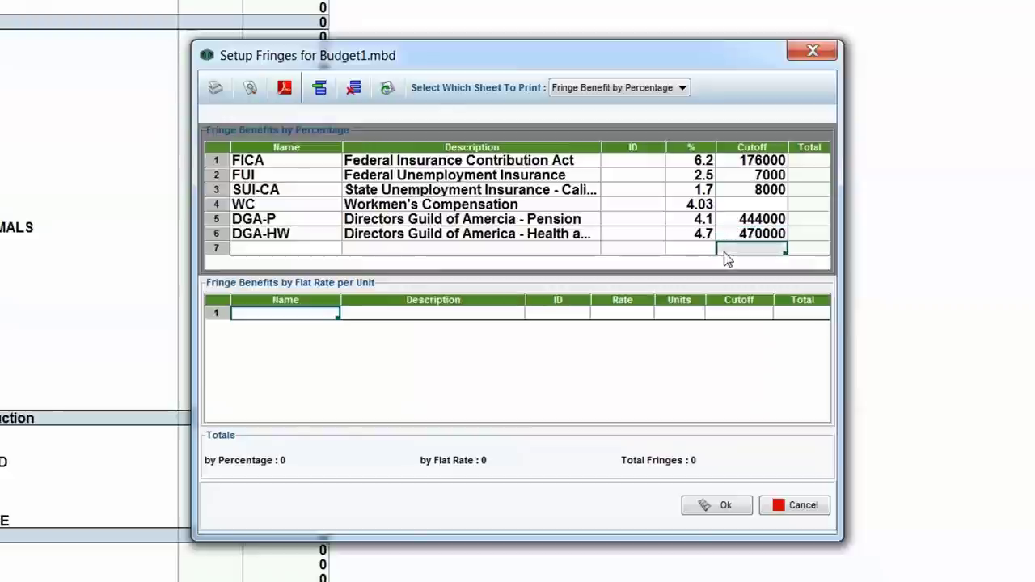
{"action": "left_click", "coordinate": [221, 251]}
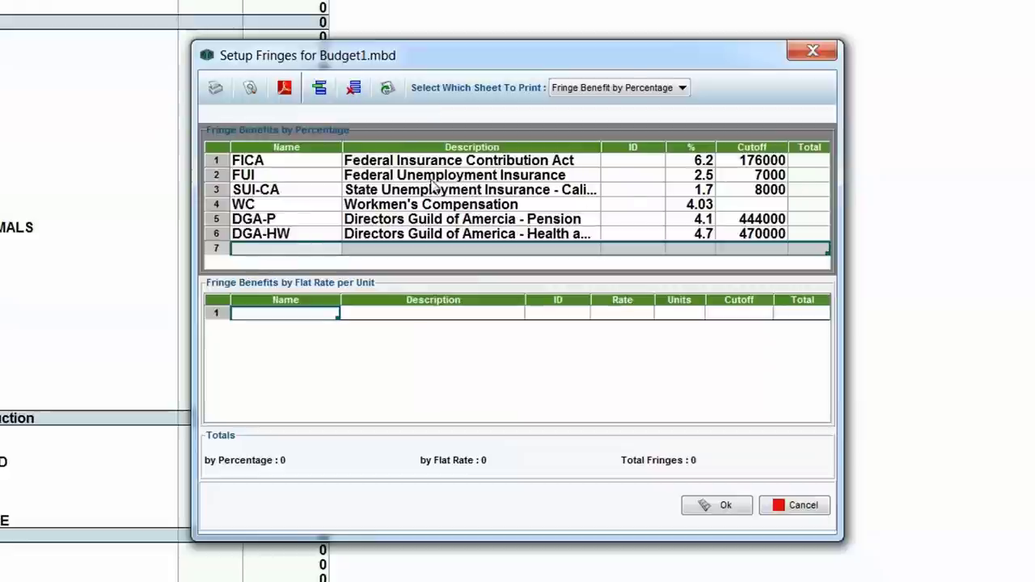
{"action": "left_click", "coordinate": [331, 225]}
{"action": "key", "text": "Tab"}
{"action": "key", "text": "Tab"}
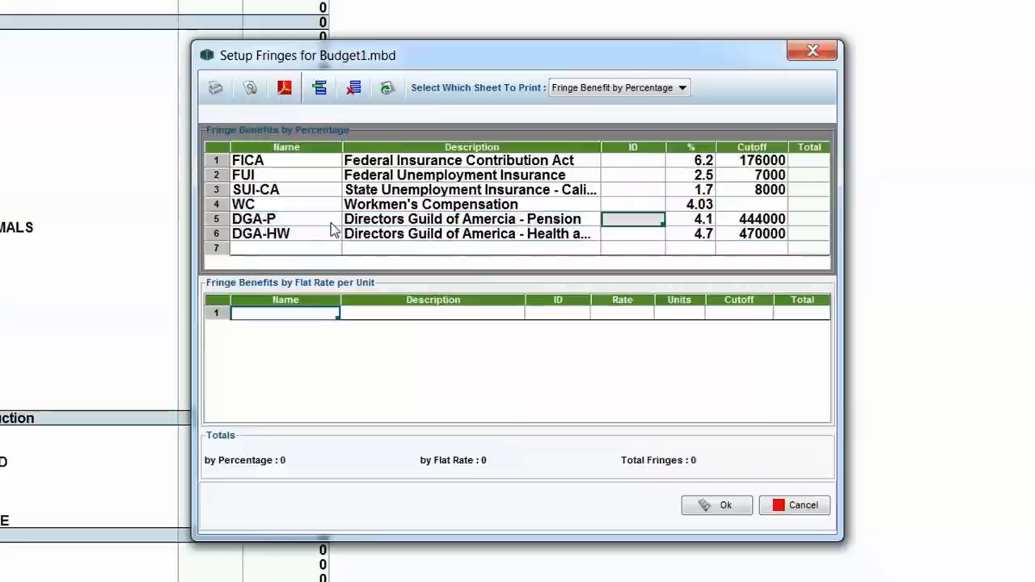
{"action": "key", "text": "Tab"}
{"action": "key", "text": "Tab"}
{"action": "key", "text": "Tab"}
{"action": "key", "text": "Tab"}
{"action": "key", "text": "Tab"}
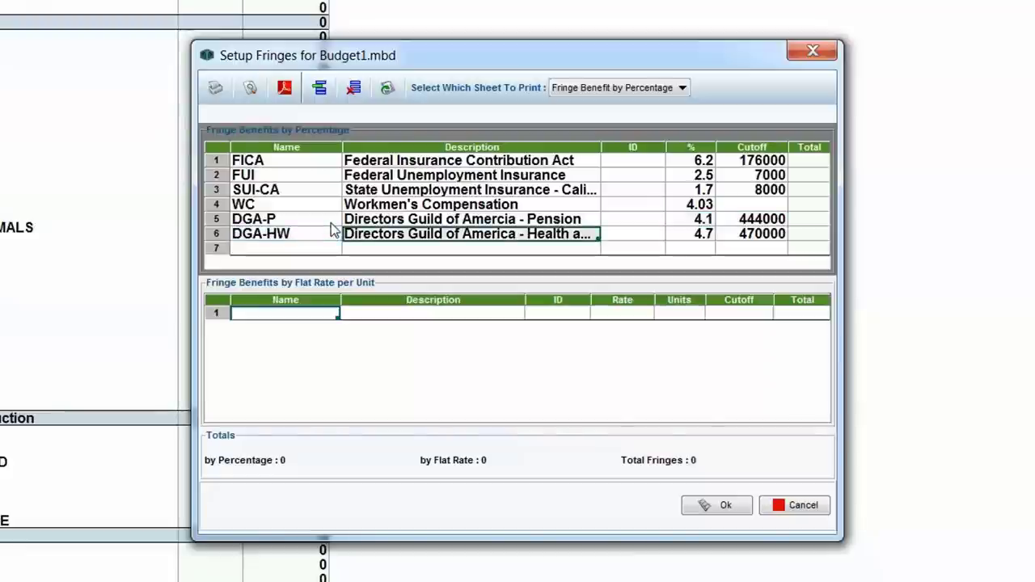
{"action": "left_click", "coordinate": [291, 192]}
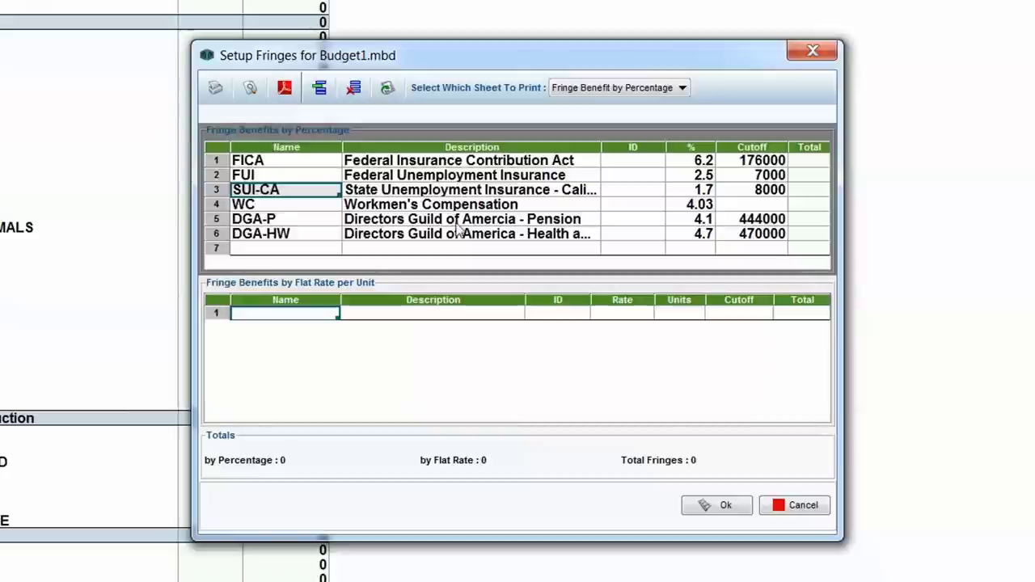
- Delete the empty seventh row from the fringe benefits by percentage
{"action": "left_click", "coordinate": [225, 251]}
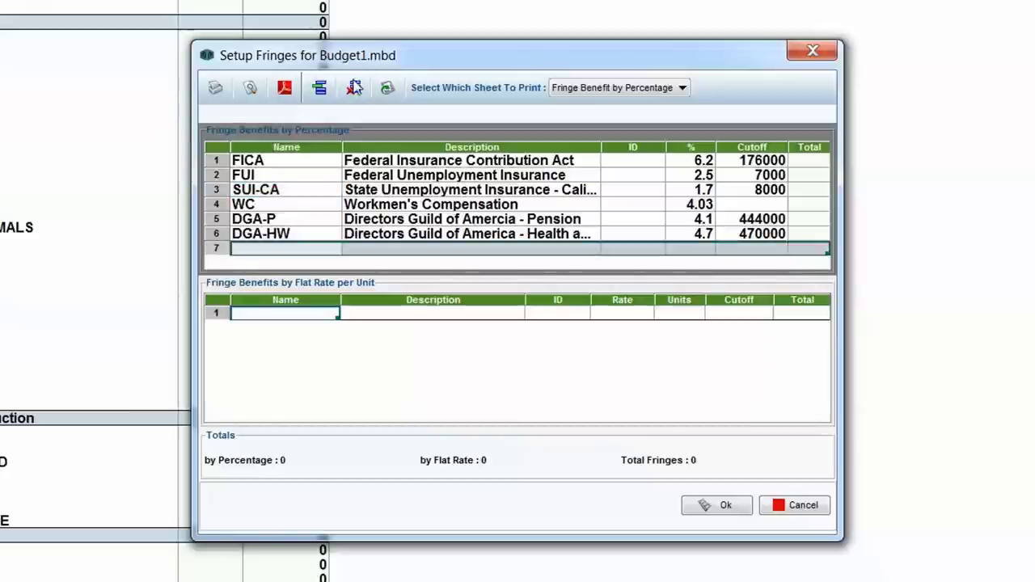
{"action": "left_click", "coordinate": [355, 87]}
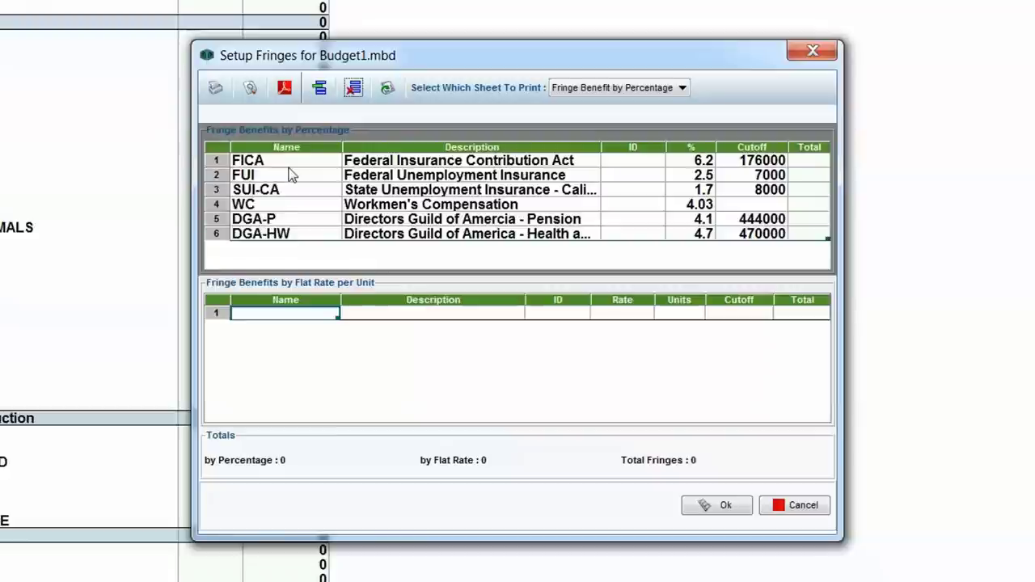
- Number the six percentage fringes with IDs 1 to 6, from FICA through DGA-HW
{"action": "left_click", "coordinate": [641, 165]}
{"action": "type", "text": "1"}
{"action": "key", "text": "Return"}
{"action": "type", "text": "2"}
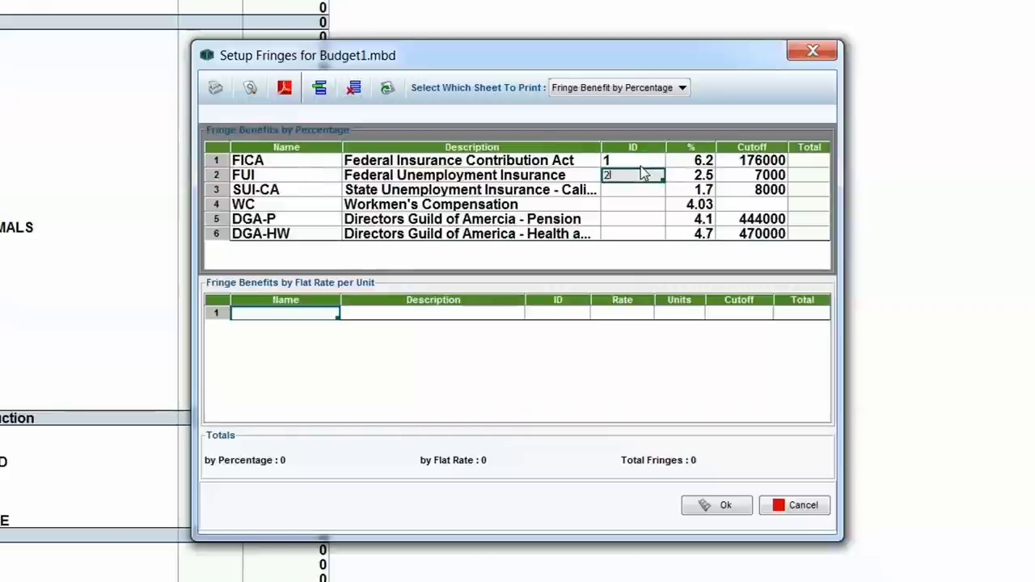
{"action": "key", "text": "Return"}
{"action": "type", "text": "3"}
{"action": "key", "text": "Return"}
{"action": "type", "text": "4"}
{"action": "key", "text": "Return"}
{"action": "type", "text": "5"}
{"action": "key", "text": "Return"}
{"action": "type", "text": "6"}
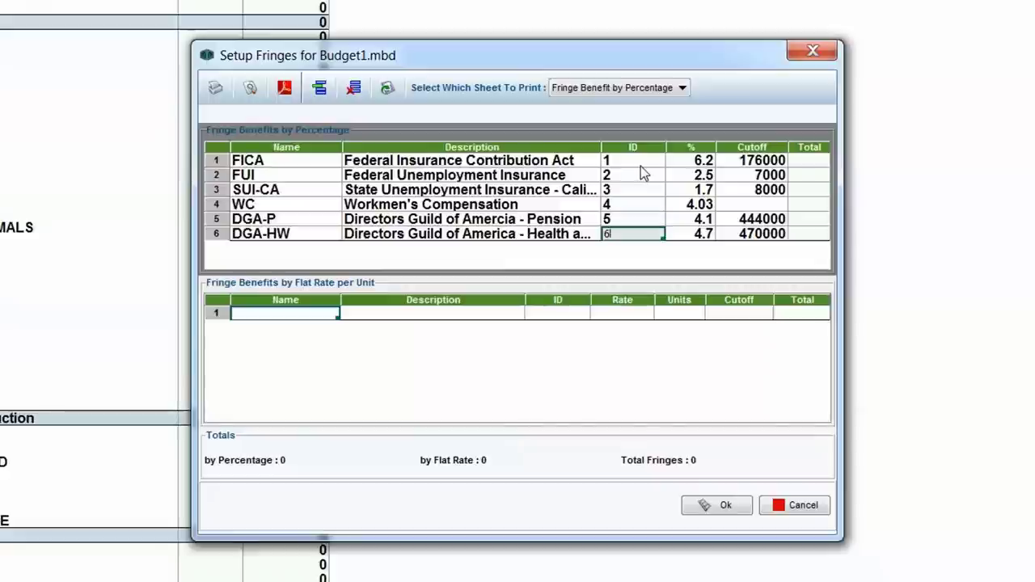
{"action": "left_click", "coordinate": [594, 205]}
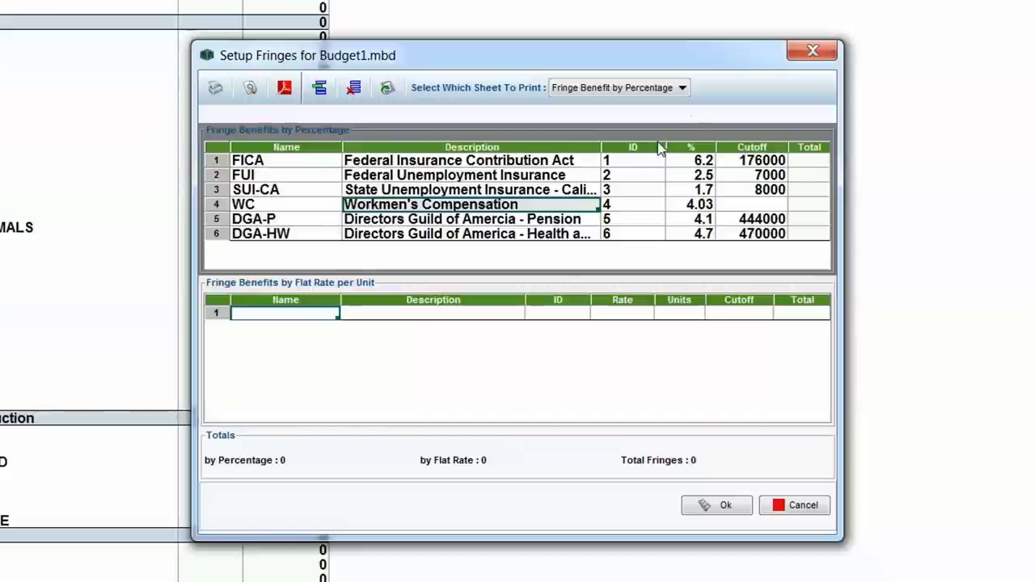
- Clear the IDs of all six percentage fringes
{"action": "left_click", "coordinate": [639, 236]}
{"action": "key", "text": "Delete"}
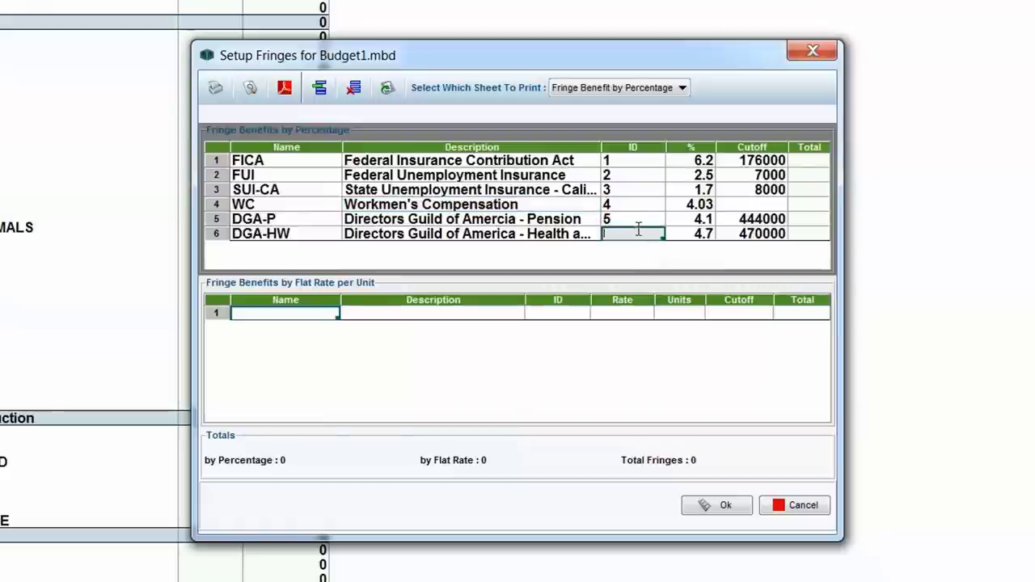
{"action": "left_click", "coordinate": [637, 205]}
{"action": "key", "text": "Delete"}
{"action": "key", "text": "Return"}
{"action": "key", "text": "Delete"}
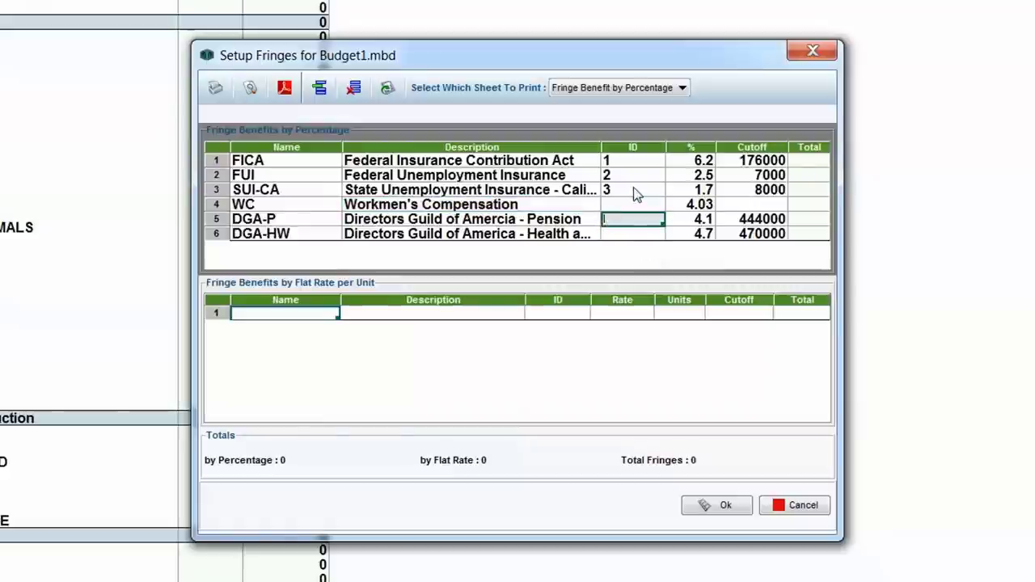
{"action": "left_click", "coordinate": [637, 191]}
{"action": "key", "text": "Delete"}
{"action": "key", "text": "Up"}
{"action": "key", "text": "Delete"}
{"action": "key", "text": "Up"}
{"action": "key", "text": "Delete"}
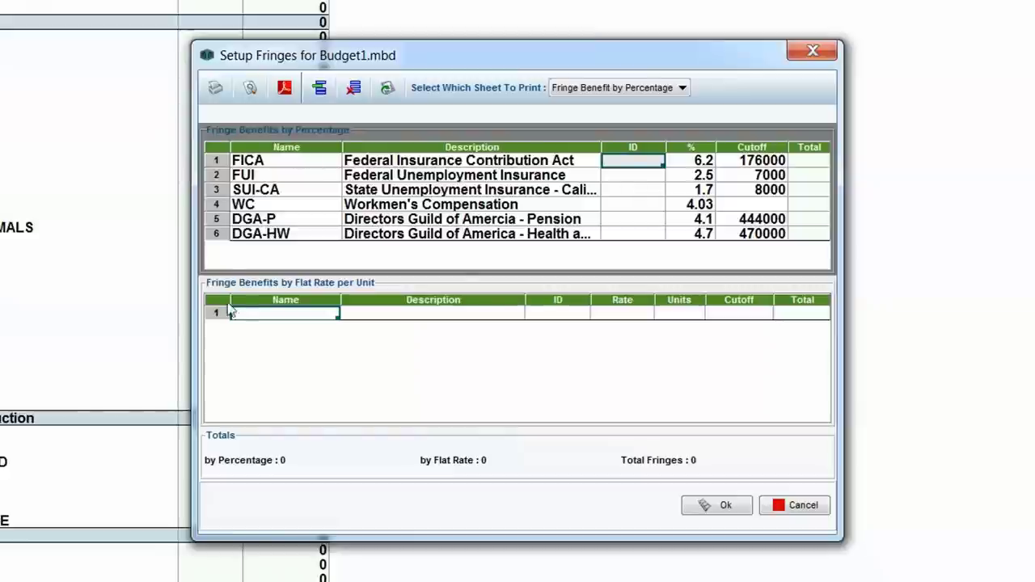
- Add a flat-rate fringe named IATSE with the description International Alliance of Theatrical and Stage Employees
{"action": "left_click", "coordinate": [249, 324]}
{"action": "left_click", "coordinate": [702, 177]}
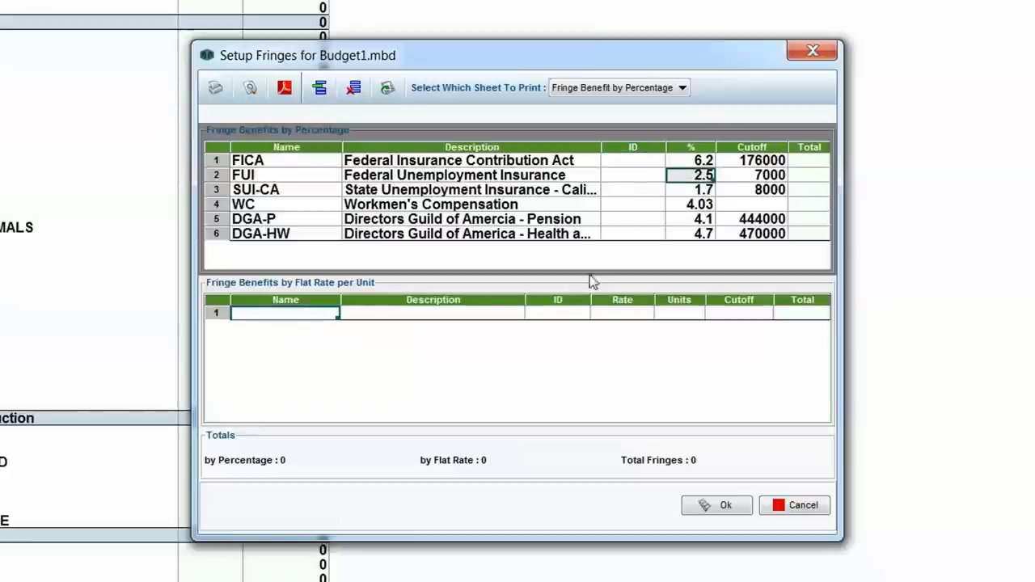
{"action": "left_click_drag", "start_coordinate": [281, 317], "coordinate": [321, 160]}
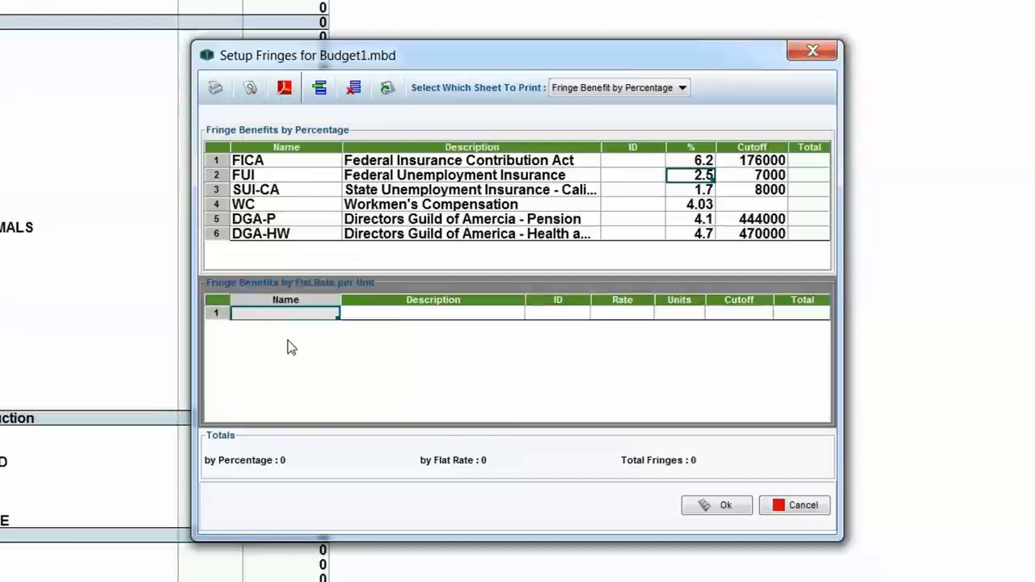
{"action": "left_click_drag", "start_coordinate": [304, 317], "coordinate": [308, 366]}
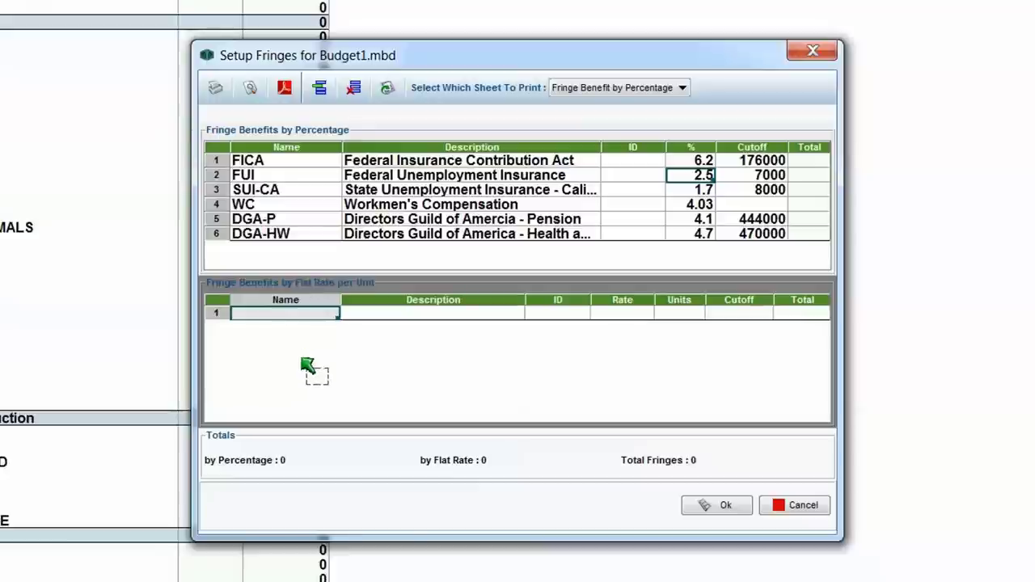
{"action": "type", "text": "IATSE"}
{"action": "key", "text": "Tab"}
{"action": "type", "text": "I"}
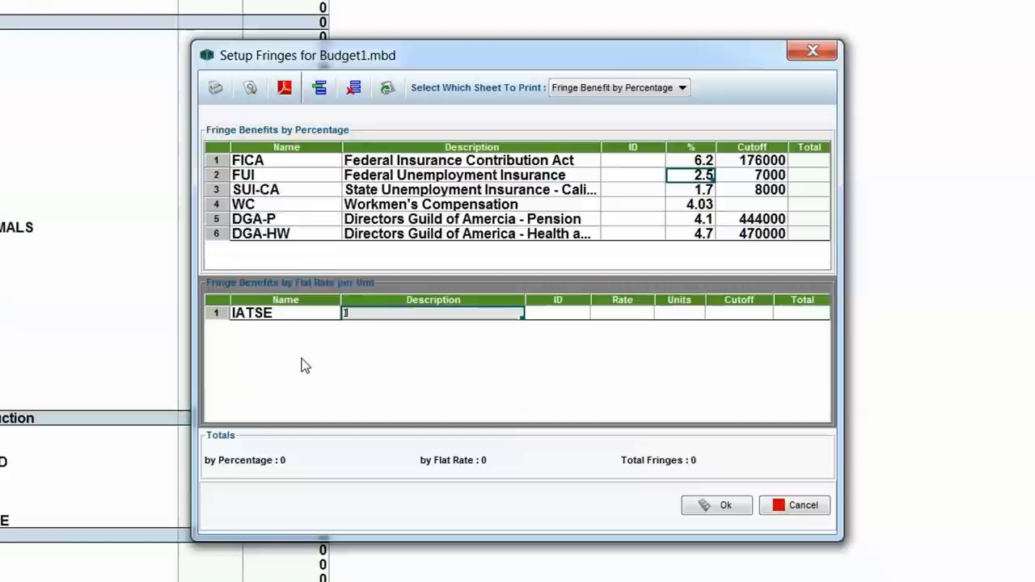
{"action": "type", "text": "nternational Alliance"}
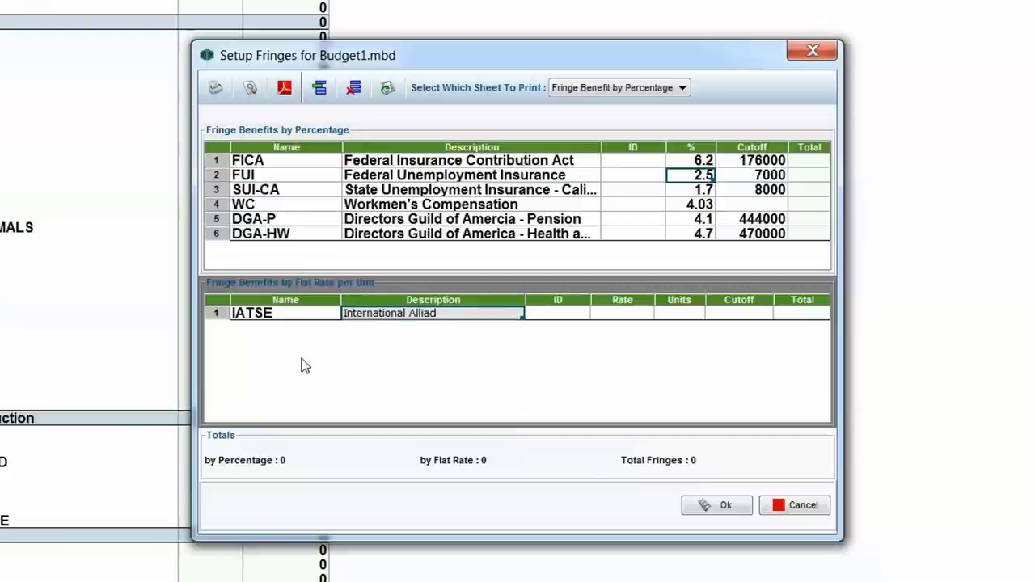
{"action": "type", "text": " of Theatrical "}
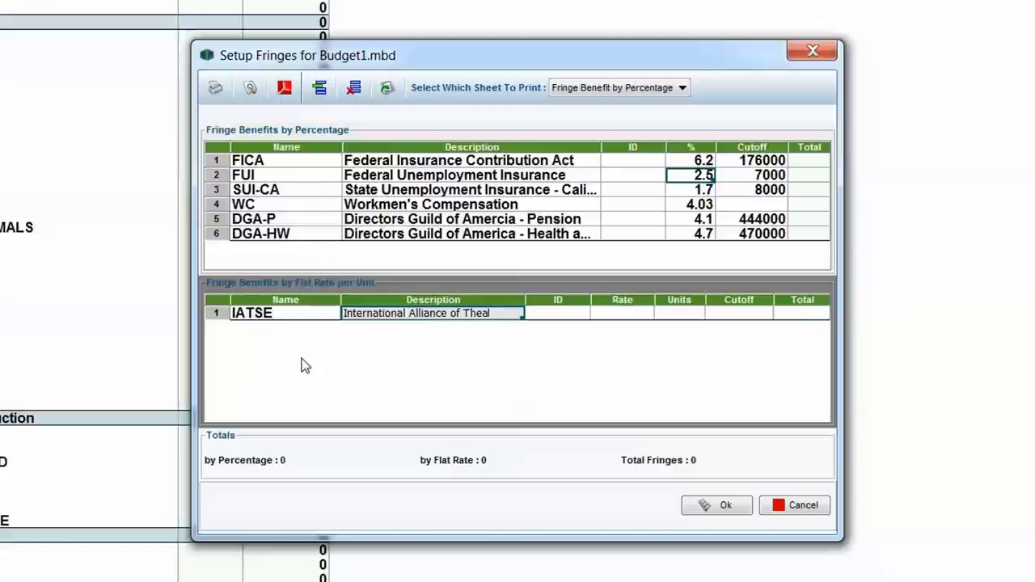
{"action": "type", "text": "and Sta"}
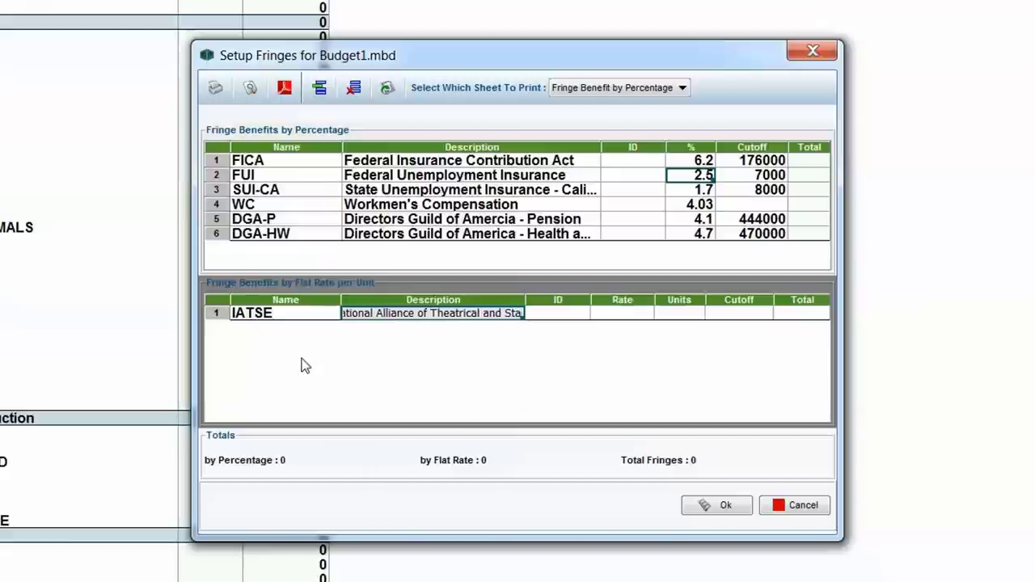
{"action": "type", "text": "ge Employees"}
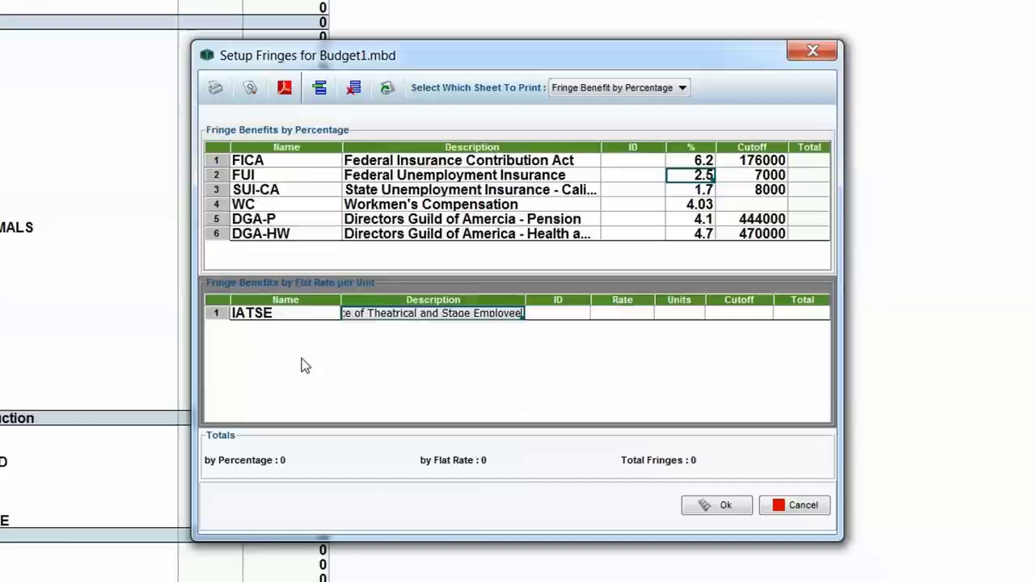
{"action": "key", "text": "Tab"}
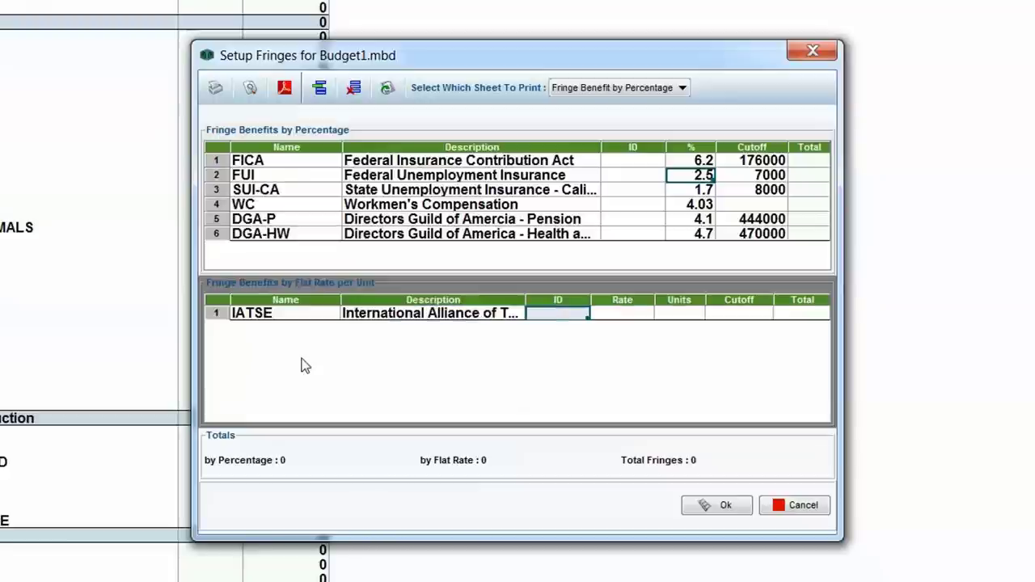
- Set the IATSE fringe's rate to 8 per Hour, leaving its ID blank, and narrow the Rate column
{"action": "key", "text": "Tab"}
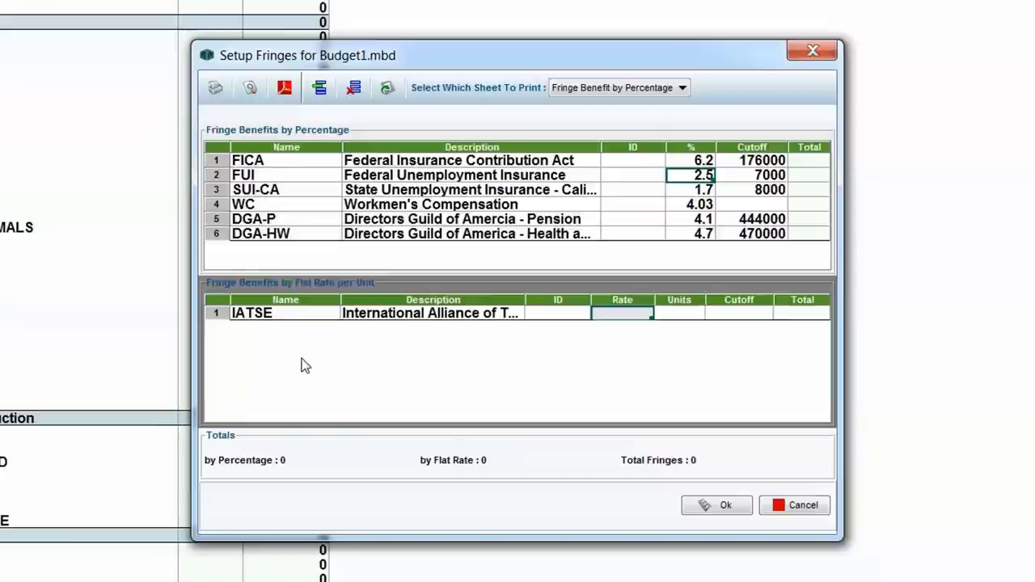
{"action": "type", "text": "8"}
{"action": "key", "text": "Tab"}
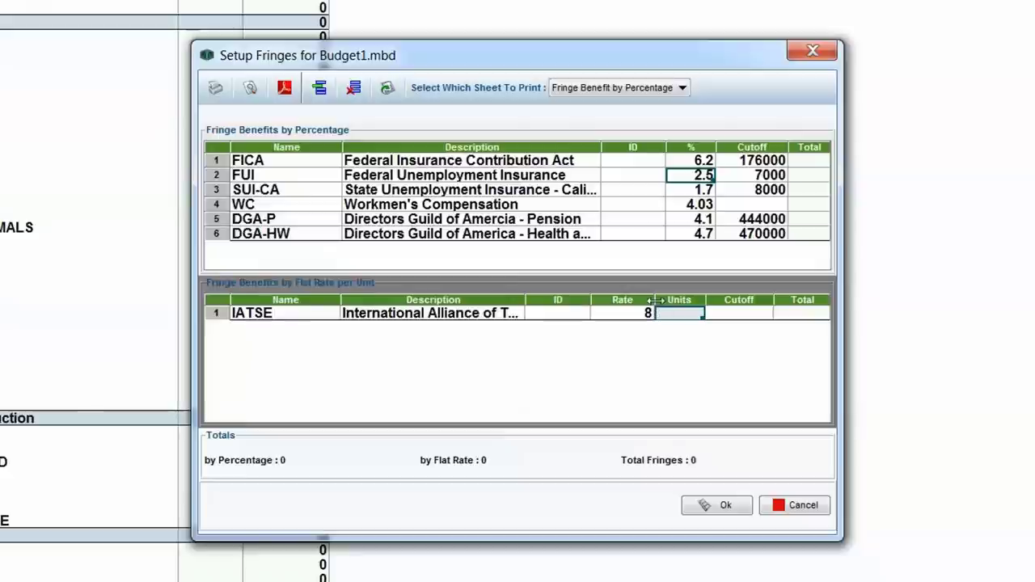
{"action": "left_click_drag", "start_coordinate": [656, 300], "coordinate": [630, 300]}
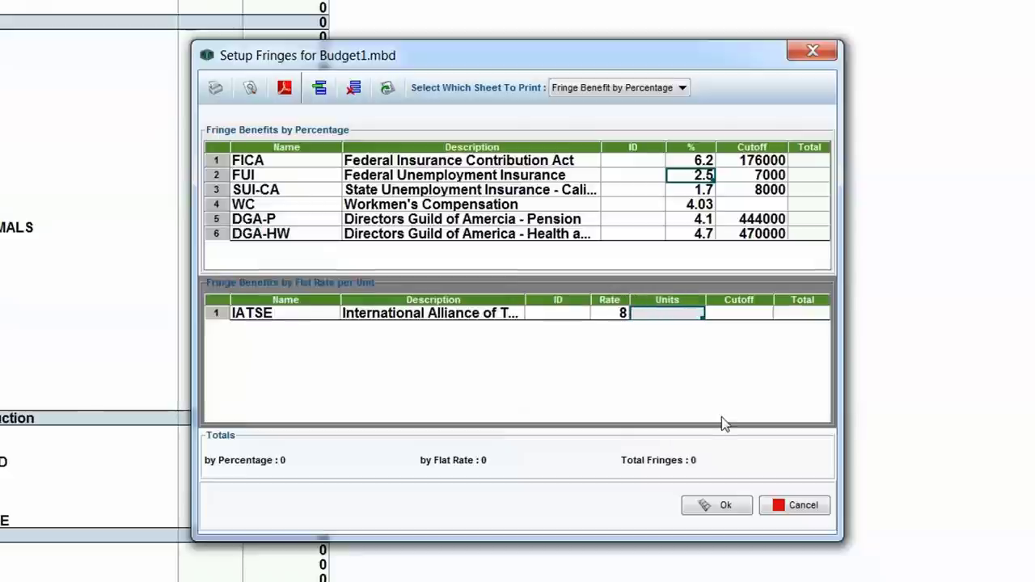
{"action": "type", "text": "h"}
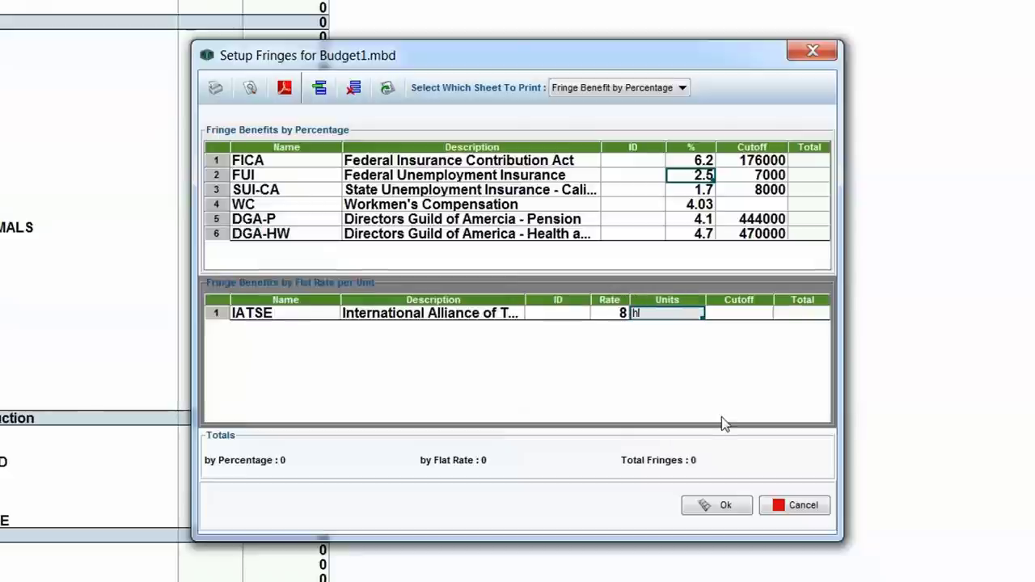
{"action": "key", "text": "Tab"}
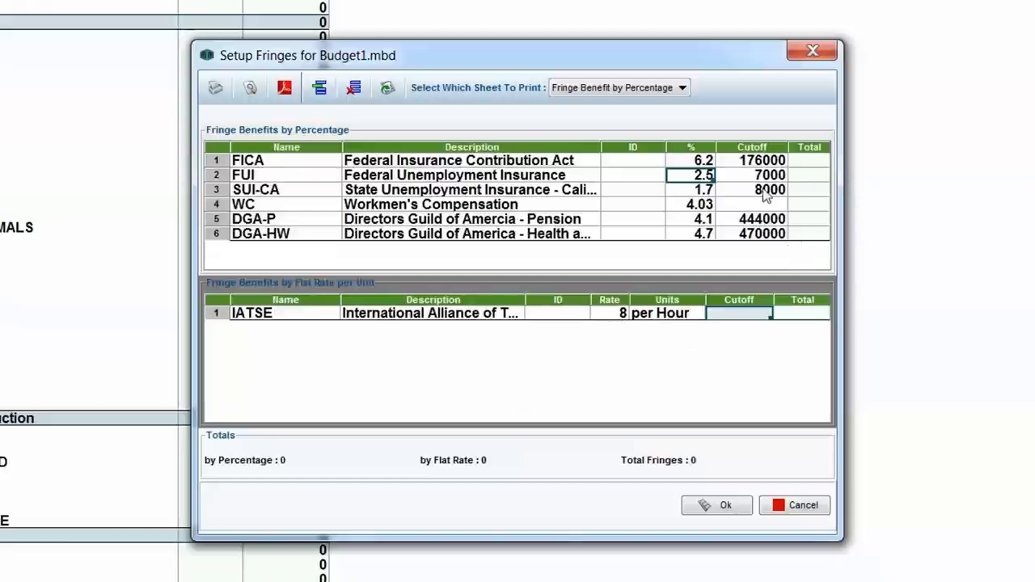
- Set the percentage of the SUI-CA fringe to 7
{"action": "left_click", "coordinate": [709, 191]}
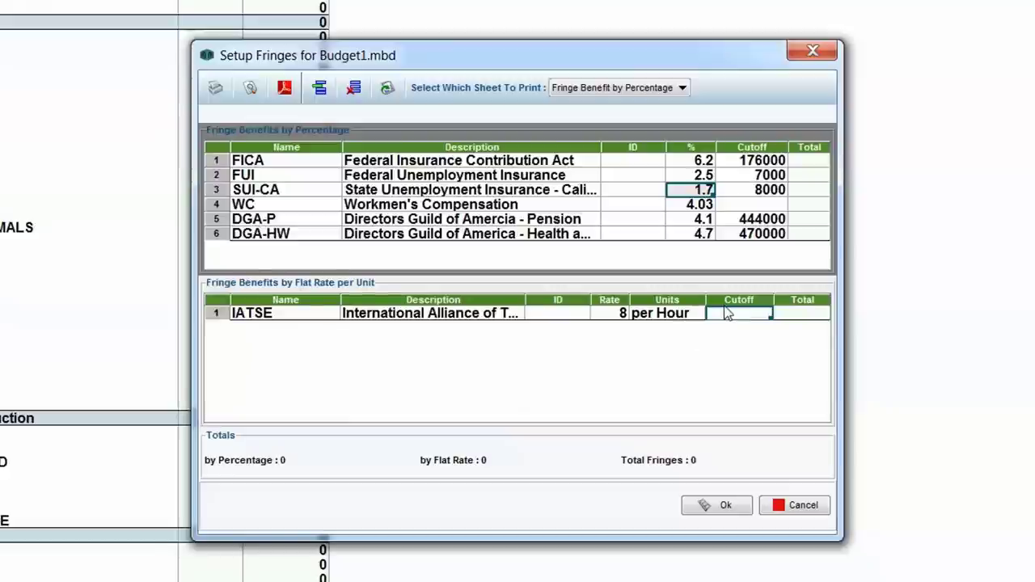
{"action": "type", "text": "7"}
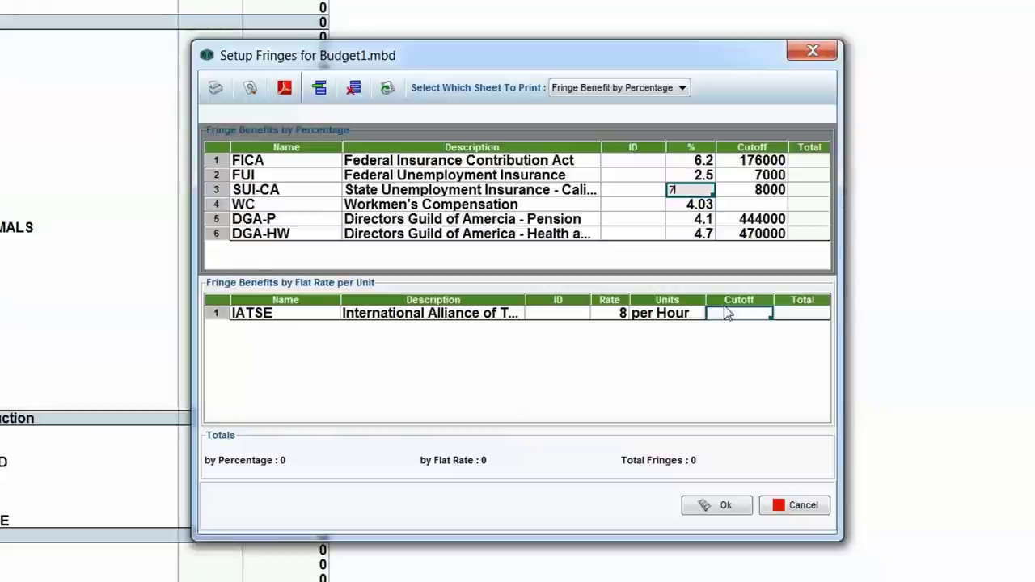
- Set the IATSE fringe's cutoff to 70 and accept the fringe setup
{"action": "left_click", "coordinate": [741, 322]}
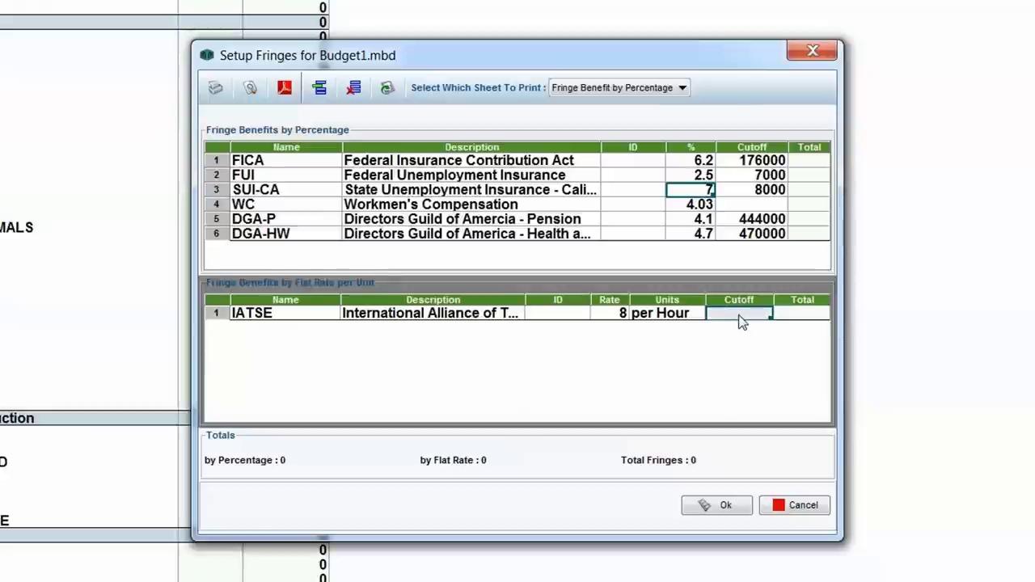
{"action": "type", "text": "70"}
{"action": "left_click", "coordinate": [655, 321]}
{"action": "left_click_drag", "start_coordinate": [667, 318], "coordinate": [764, 324]}
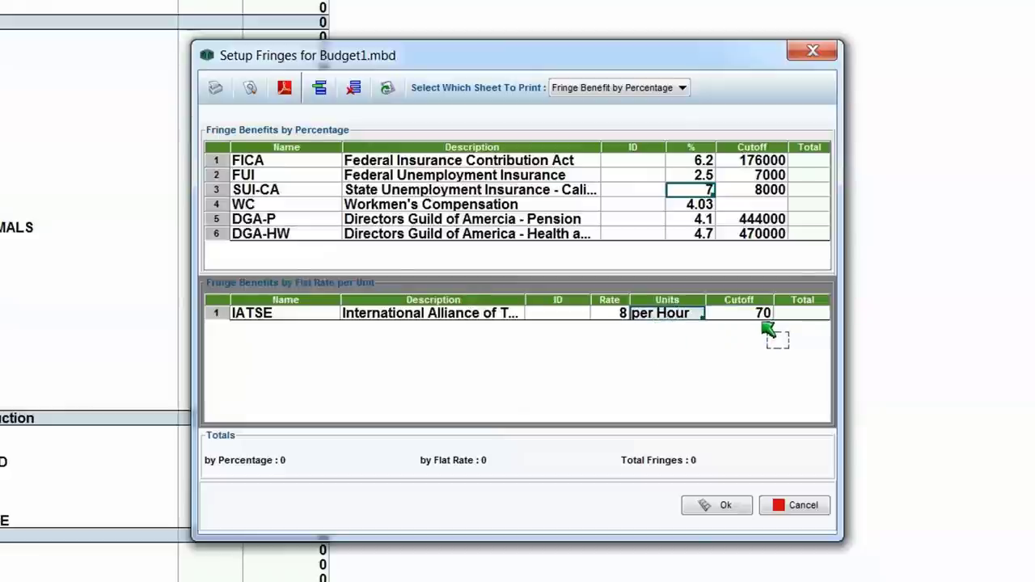
{"action": "left_click_drag", "start_coordinate": [767, 331], "coordinate": [767, 331]}
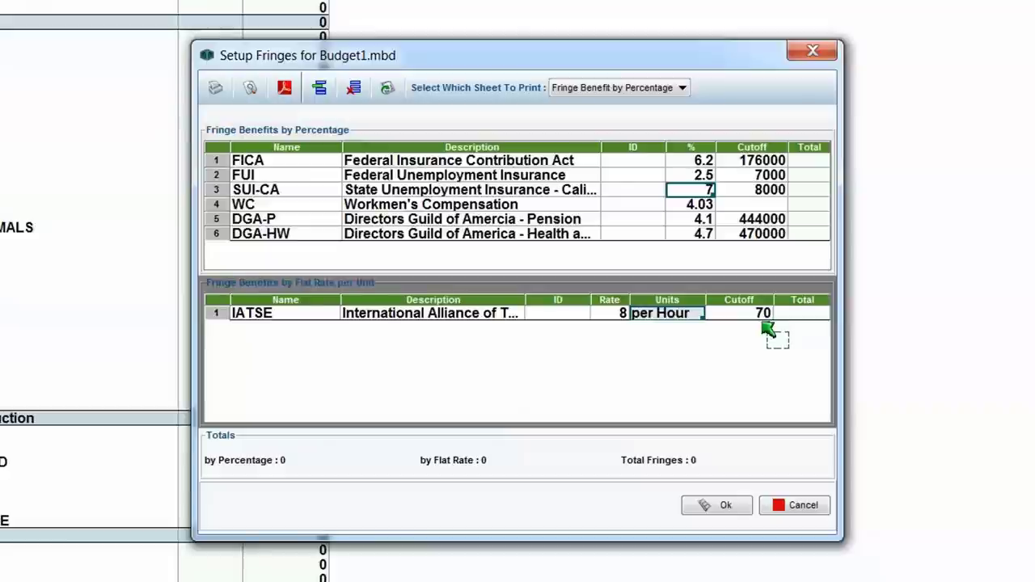
{"action": "left_click_drag", "start_coordinate": [767, 330], "coordinate": [768, 330]}
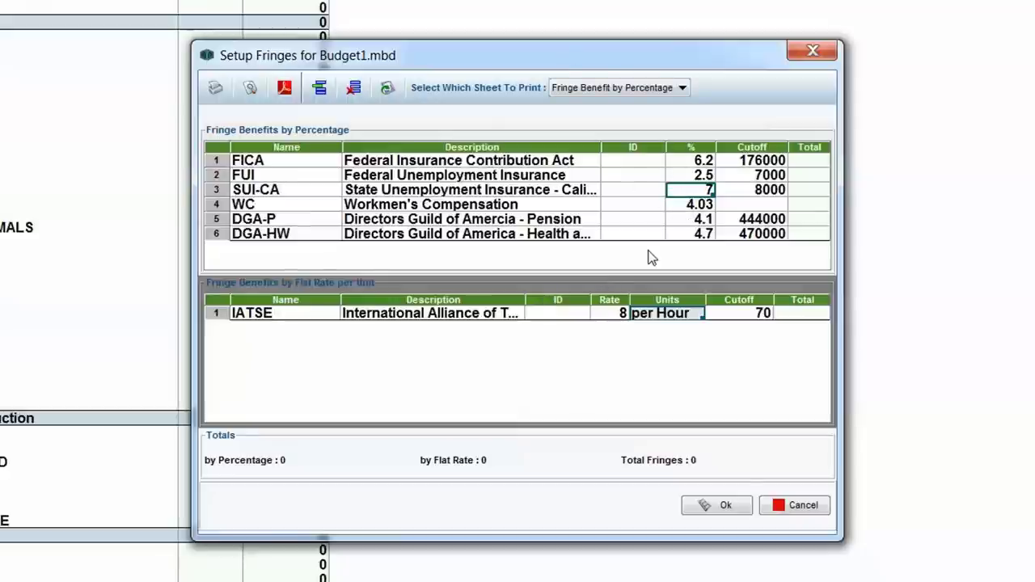
{"action": "left_click", "coordinate": [720, 510]}
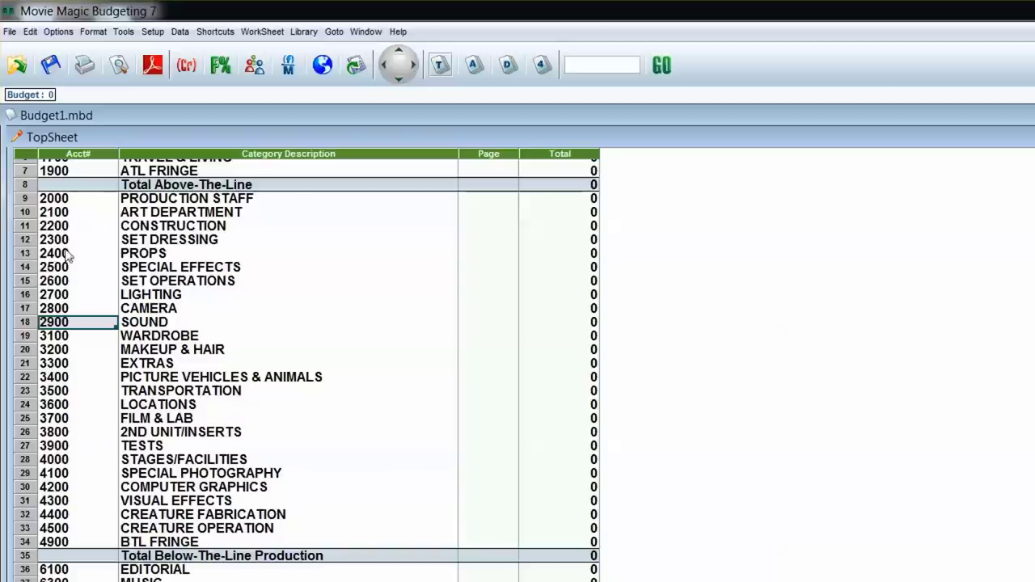
- In the 2401 PROPMASTER account of category 2400 PROPS, add a detail line with a crew member's name and an amount of 20 Days
{"action": "double_click", "coordinate": [33, 253]}
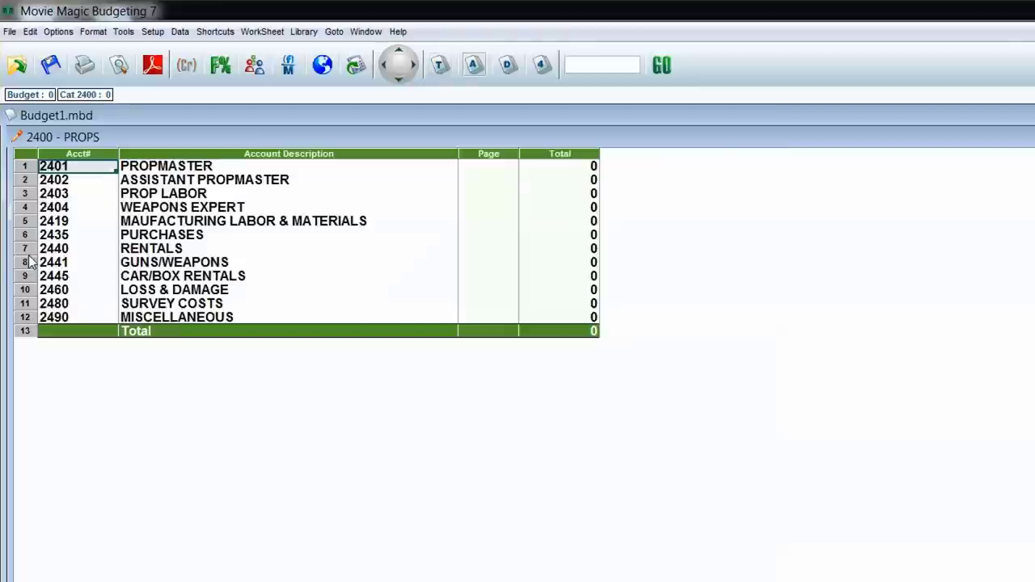
{"action": "double_click", "coordinate": [25, 170]}
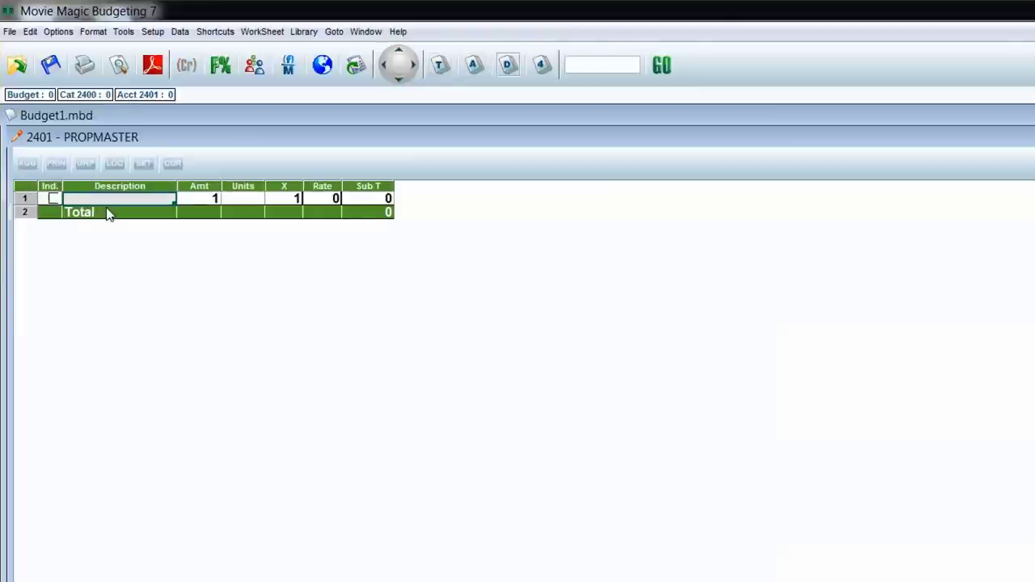
{"action": "type", "text": "Joe"}
{"action": "key", "text": "Tab"}
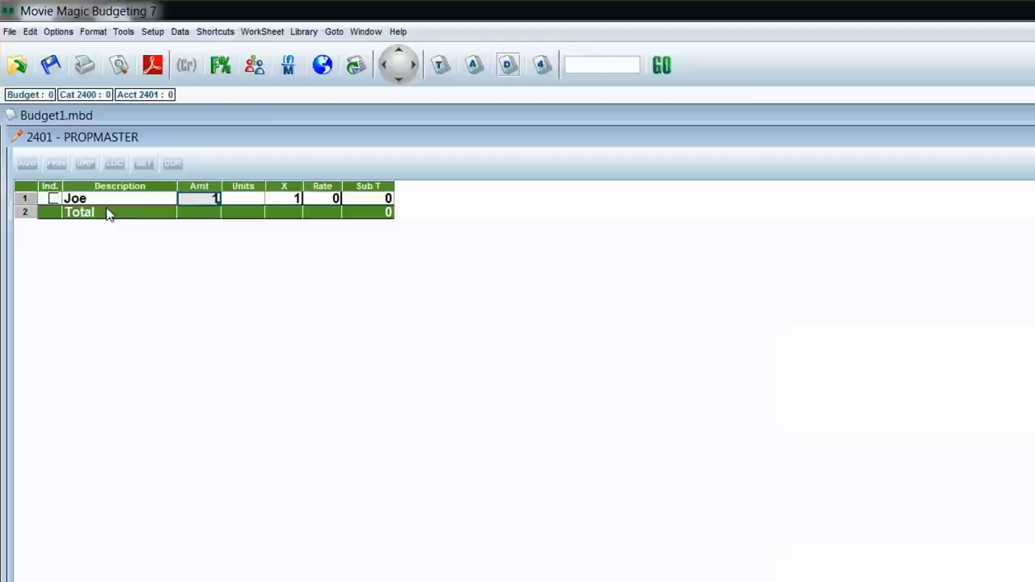
{"action": "type", "text": "20"}
{"action": "key", "text": "Tab"}
{"action": "type", "text": "d"}
{"action": "key", "text": "Tab"}
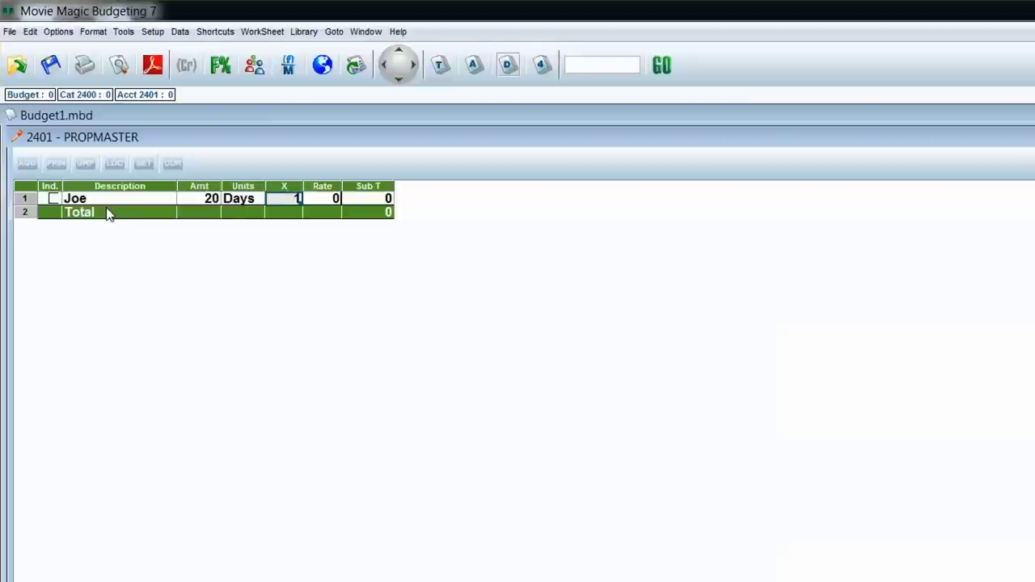
- In account 3601 of the 3600 LOCATIONS category, add a detail line with a crew member's name and an amount of 20 Days
{"action": "left_click", "coordinate": [440, 64]}
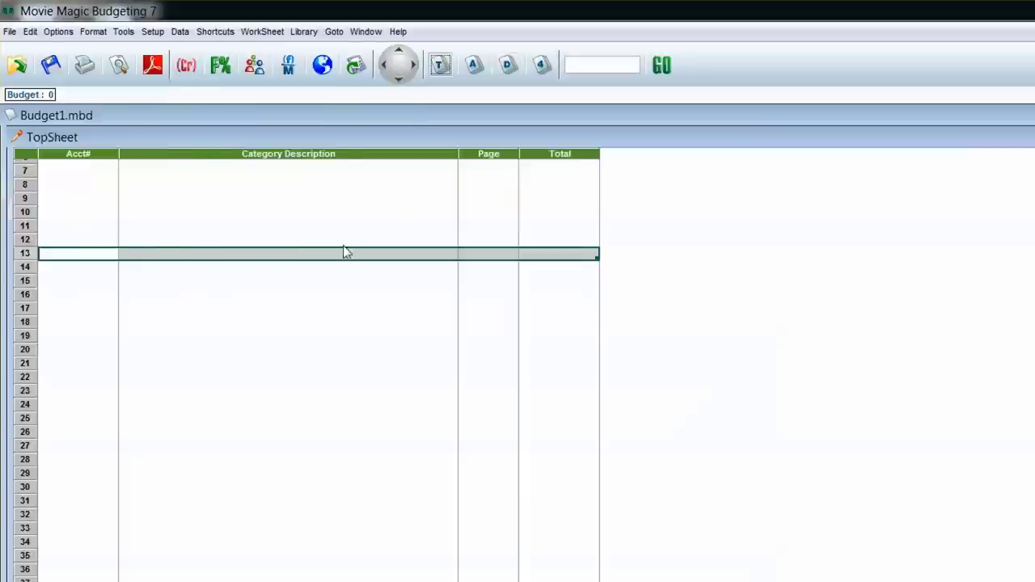
{"action": "double_click", "coordinate": [46, 406]}
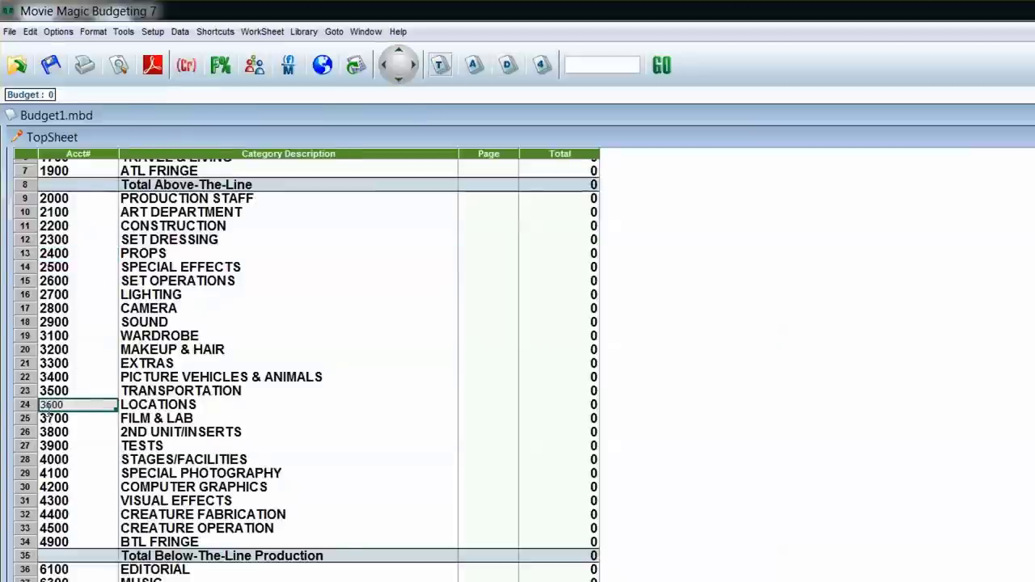
{"action": "double_click", "coordinate": [26, 404]}
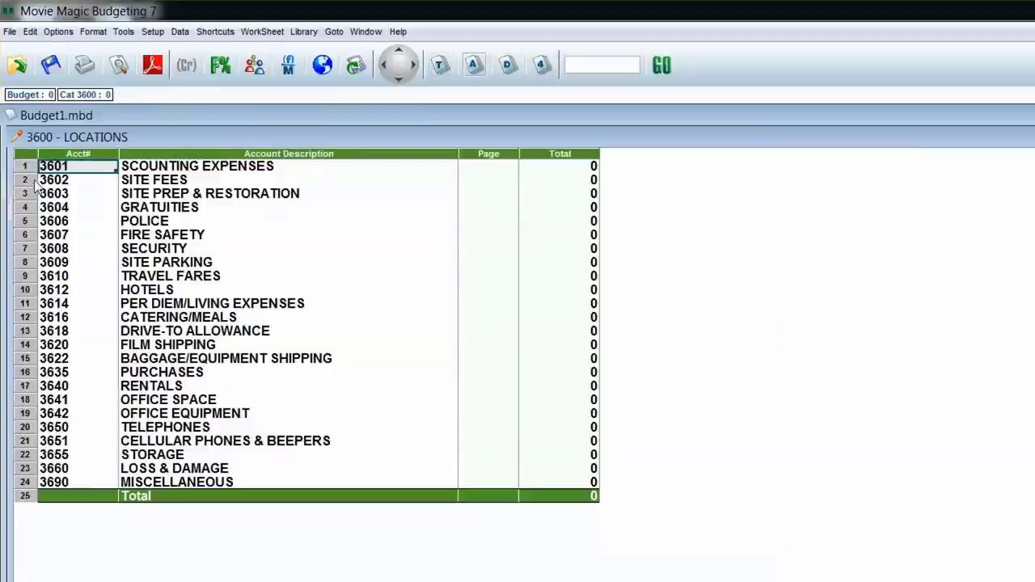
{"action": "left_click", "coordinate": [30, 169]}
{"action": "double_click", "coordinate": [31, 170]}
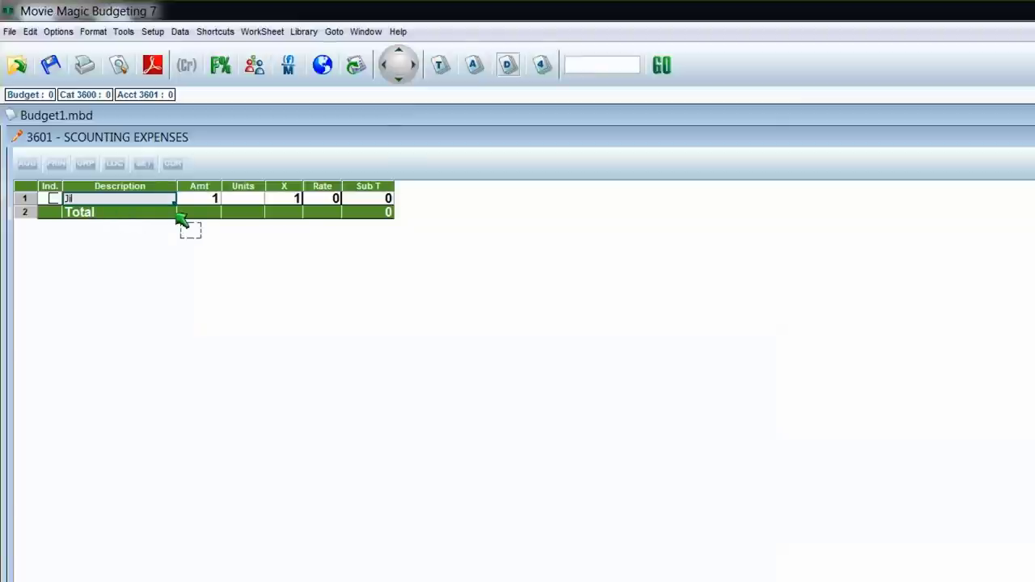
{"action": "key", "text": "Tab"}
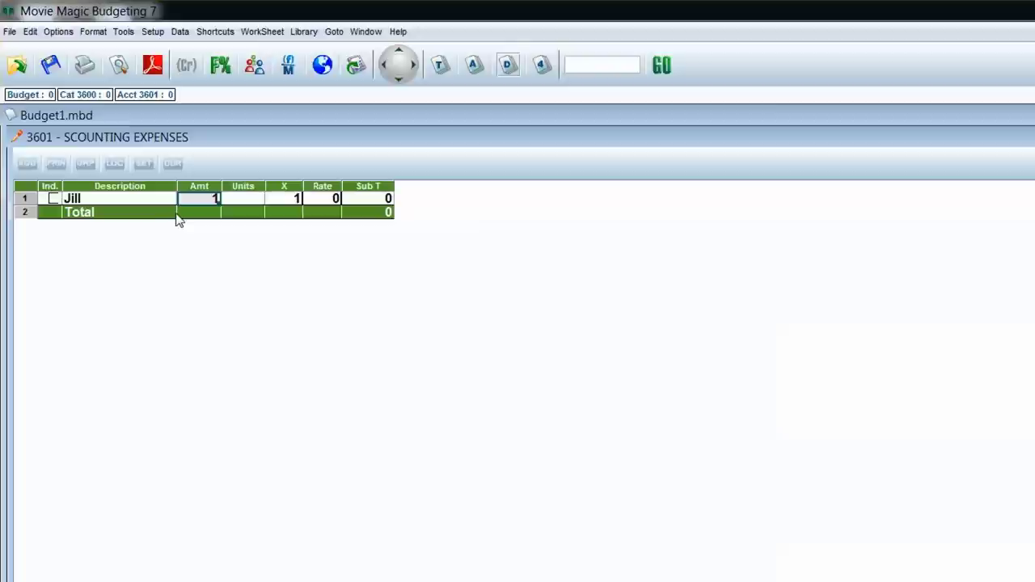
{"action": "type", "text": "20"}
{"action": "key", "text": "Tab"}
{"action": "type", "text": "Days"}
{"action": "key", "text": "Tab"}
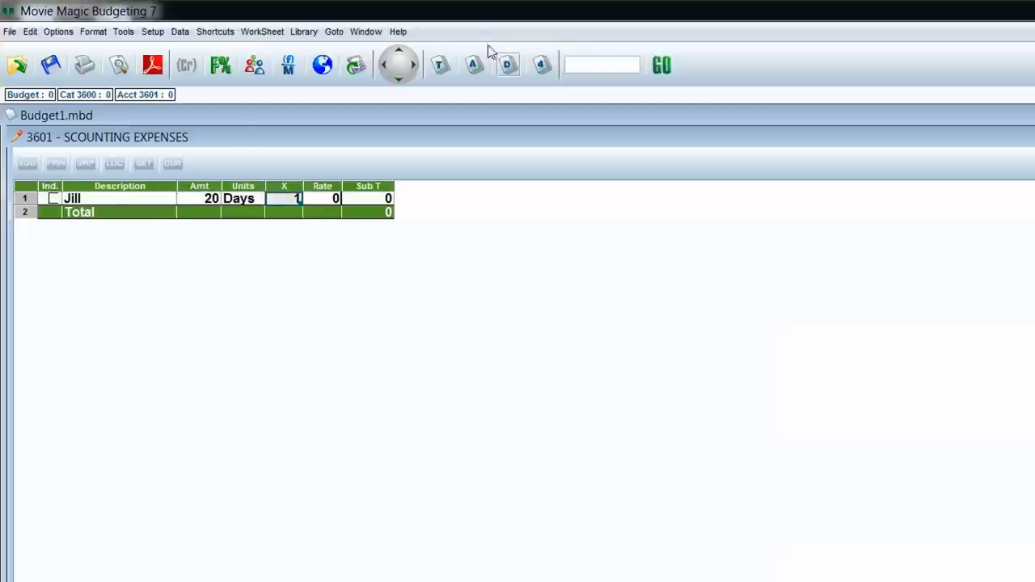
- View the accounts of category 4100 SPECIAL PHOTOGRAPHY and return to the topsheet's category list
{"action": "left_click", "coordinate": [440, 65]}
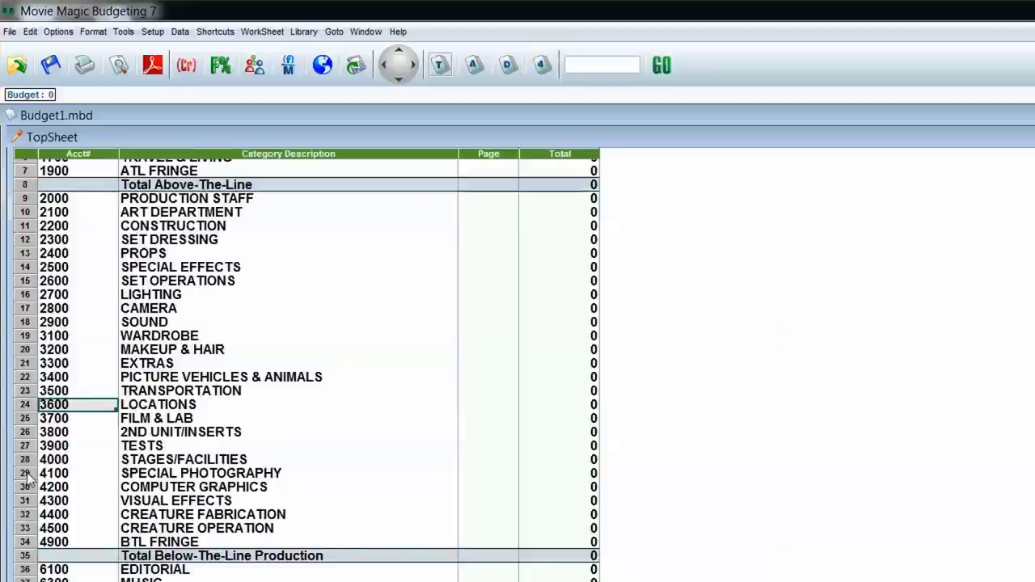
{"action": "double_click", "coordinate": [25, 475]}
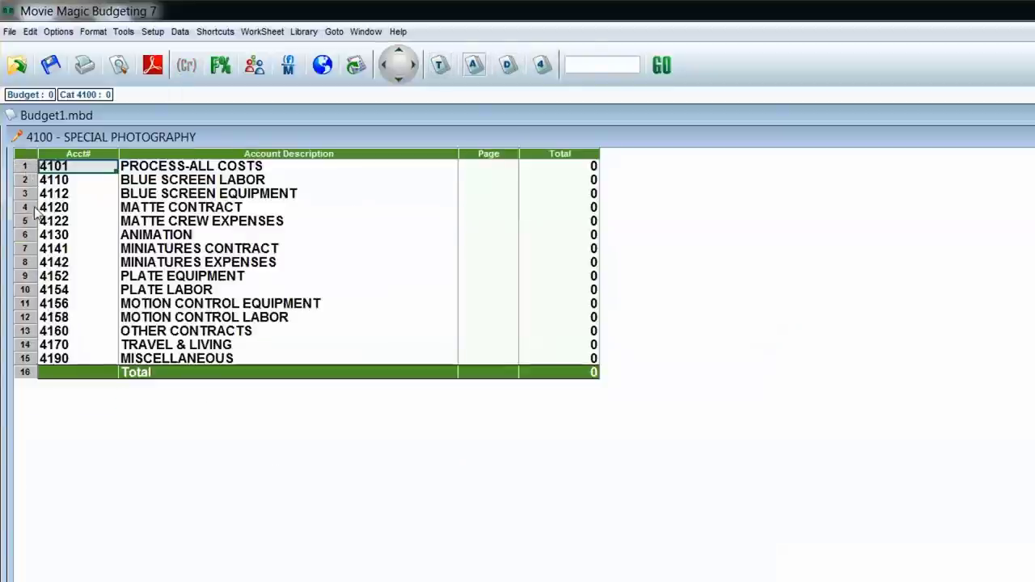
{"action": "left_click", "coordinate": [439, 65]}
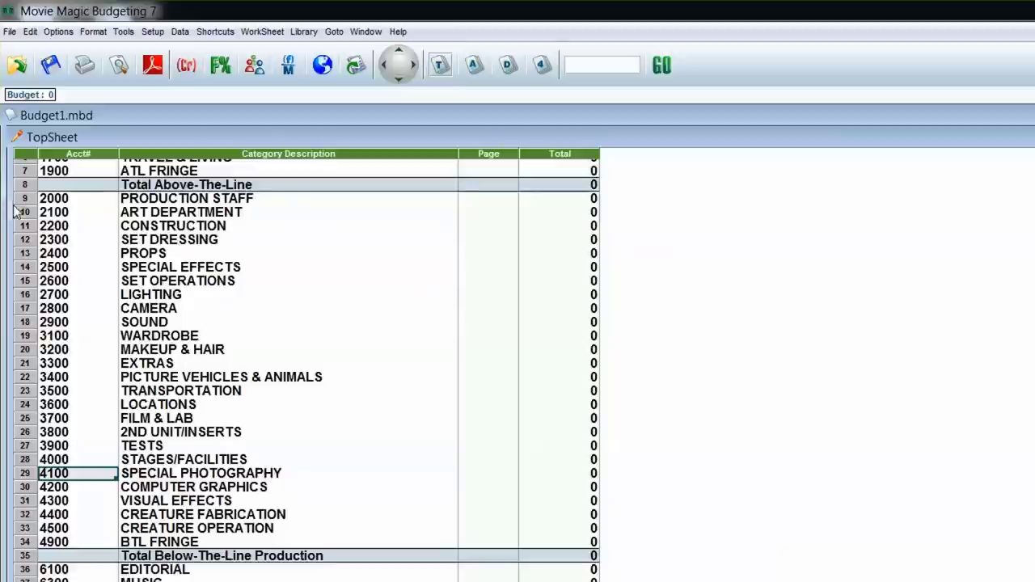
{"action": "scroll", "coordinate": [23, 219], "scroll_direction": "up", "scroll_amount": 2}
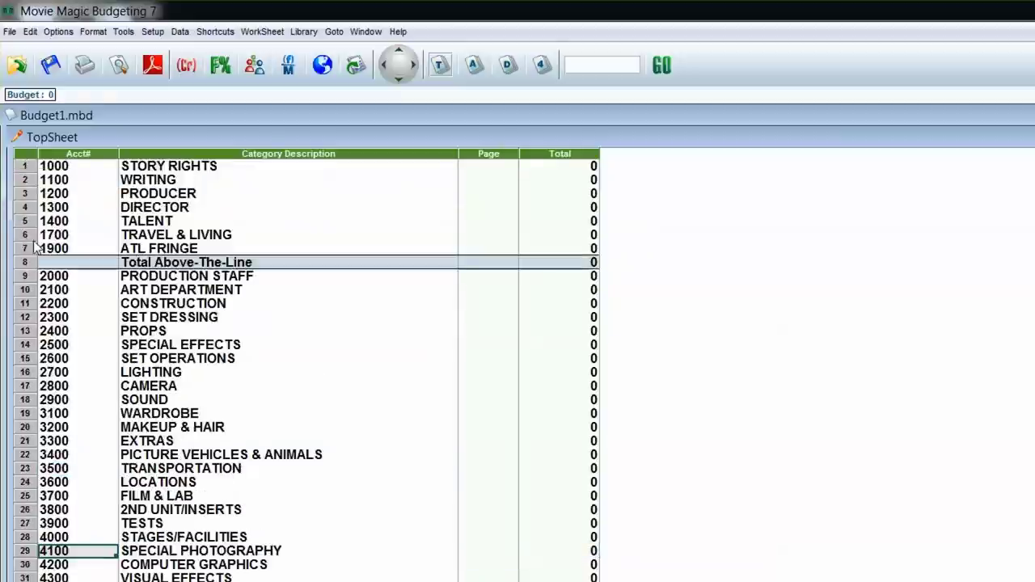
{"action": "double_click", "coordinate": [38, 320]}
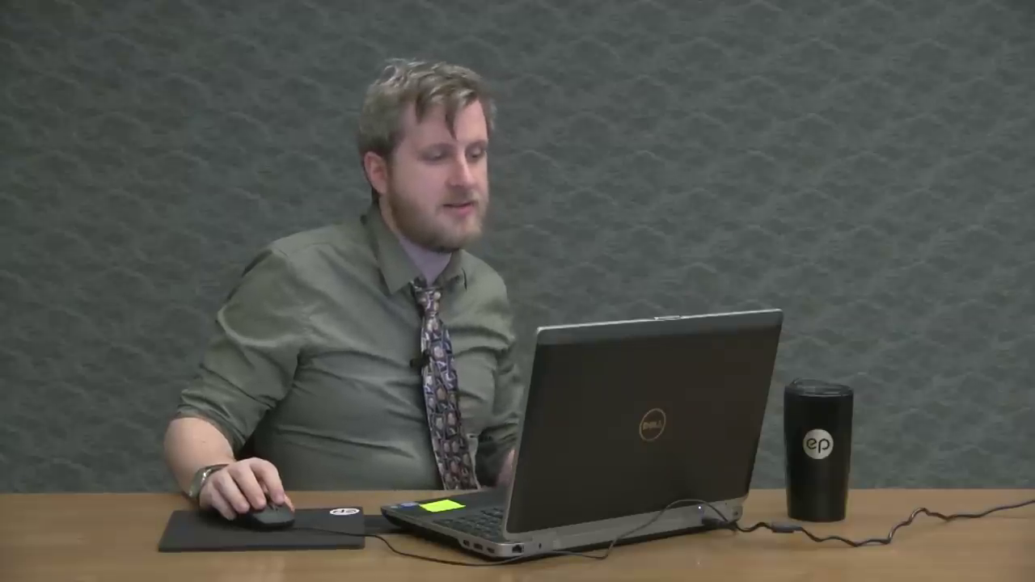
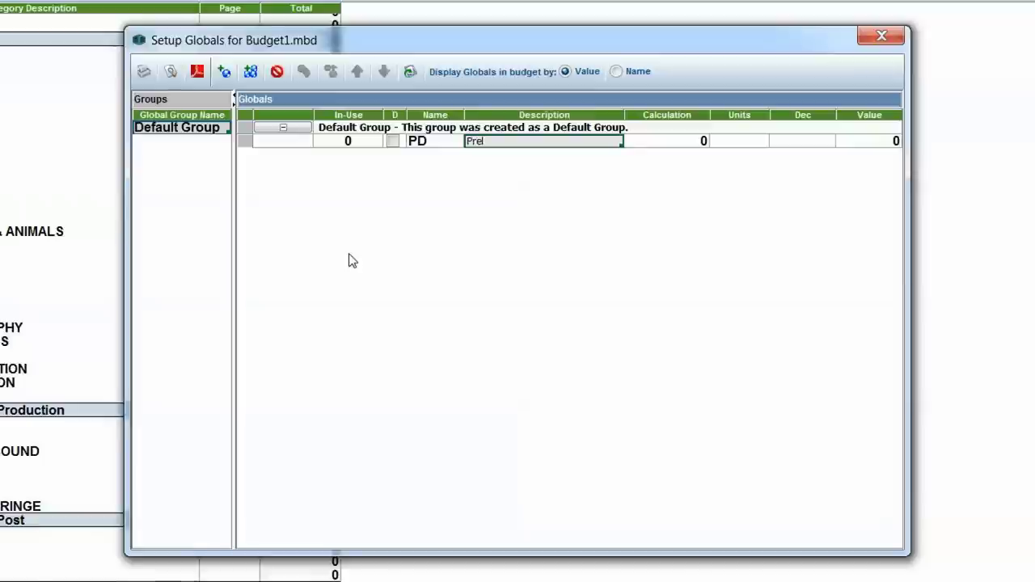
- Complete the PD global with the description Prep Days and a calculation of 20 Days, and close the globals setup
{"action": "key", "text": "BackSpace"}
{"action": "type", "text": "ays"}
{"action": "key", "text": "Tab"}
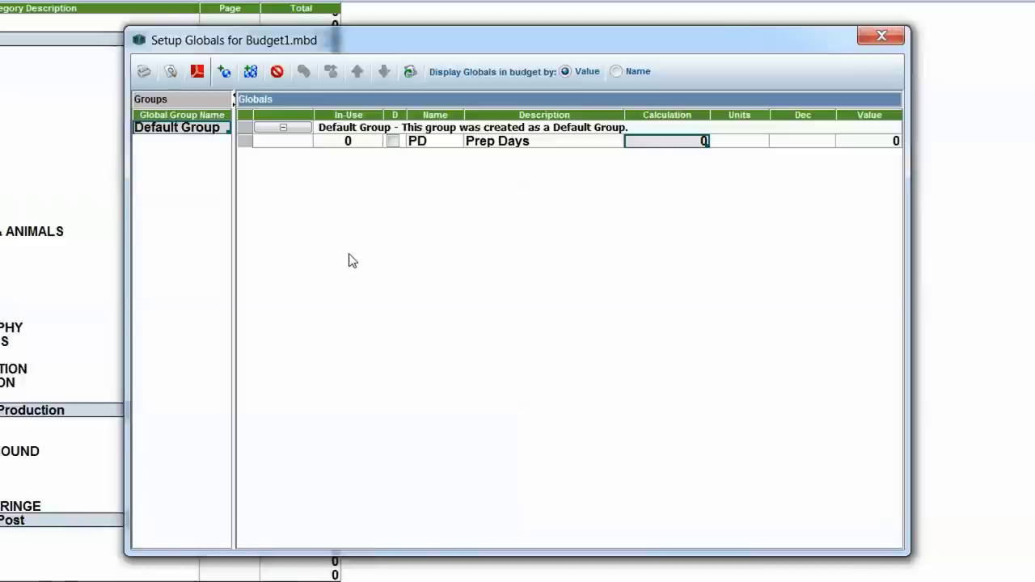
{"action": "type", "text": "20"}
{"action": "key", "text": "Tab"}
{"action": "type", "text": "d"}
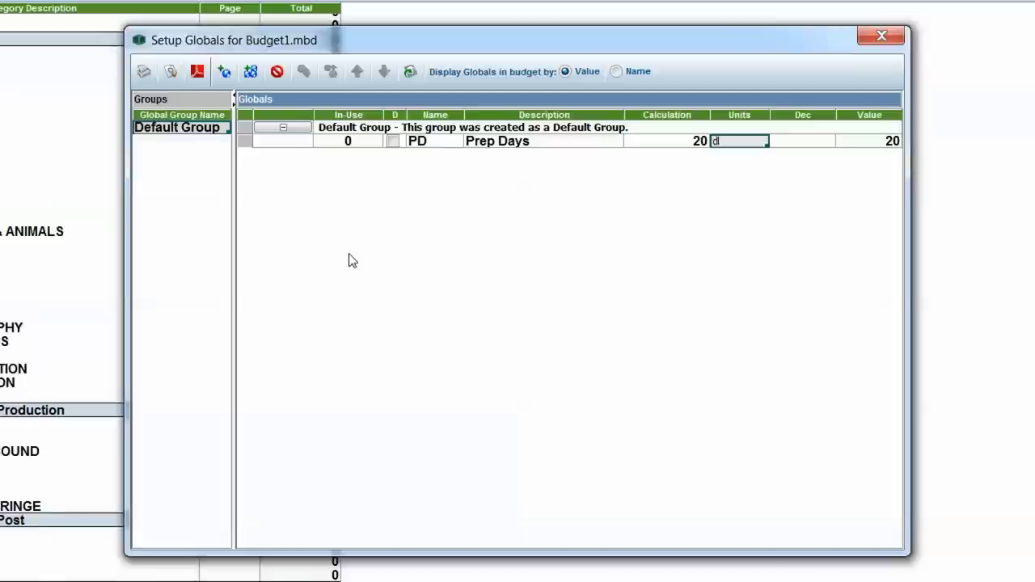
{"action": "type", "text": "ays"}
{"action": "key", "text": "Tab"}
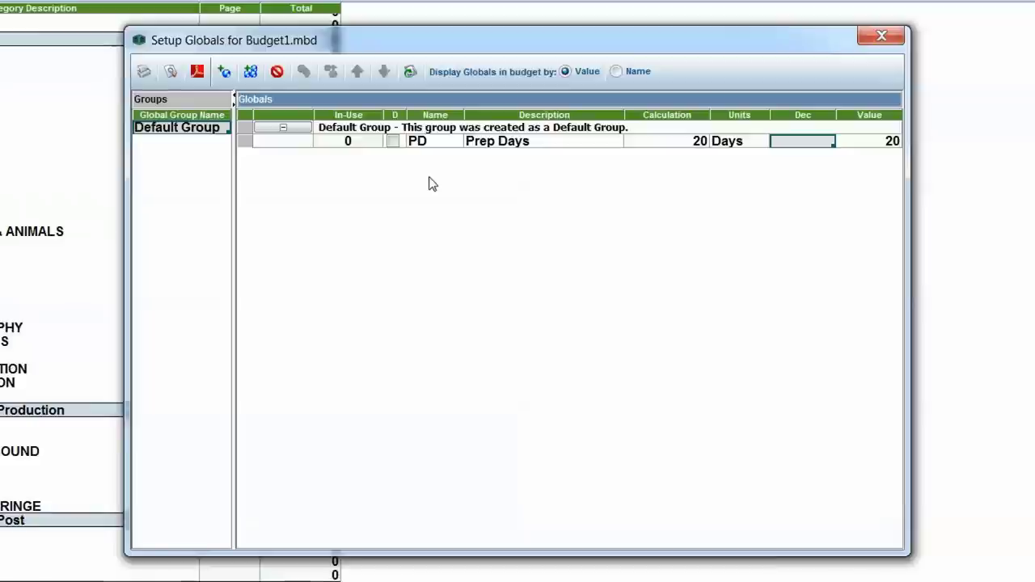
{"action": "left_click", "coordinate": [882, 36]}
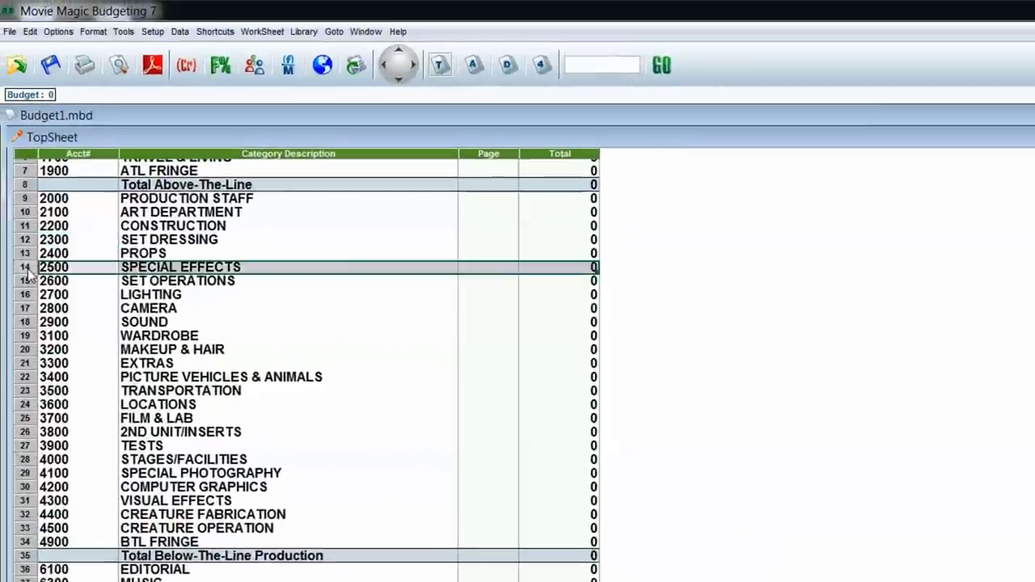
- In the 2501 COORDINATOR account of 2500 SPECIAL EFFECTS, add a detail line with a crew member's name and the amount =PD
{"action": "double_click", "coordinate": [25, 263]}
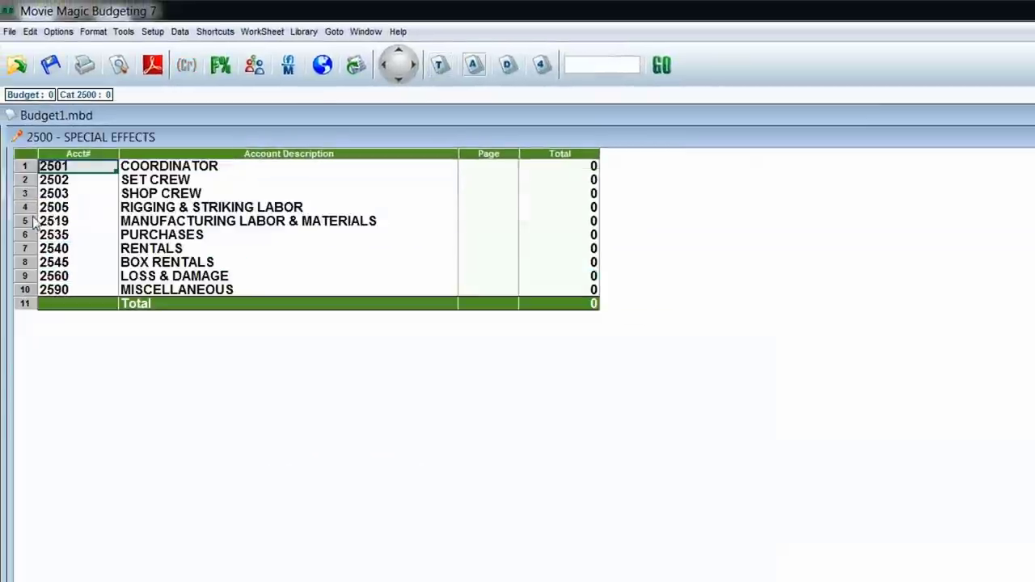
{"action": "double_click", "coordinate": [27, 167]}
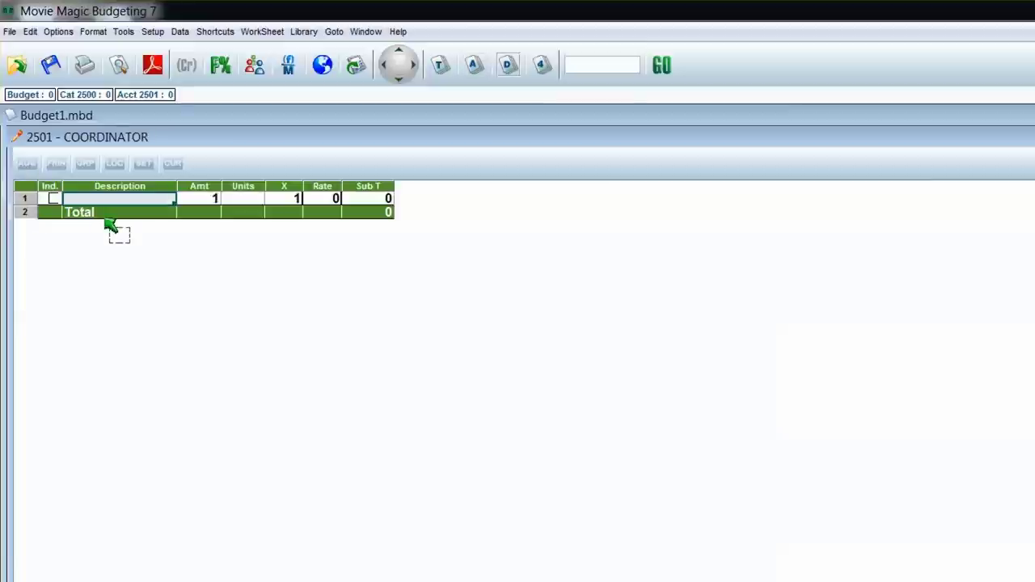
{"action": "type", "text": "Bob"}
{"action": "key", "text": "Tab"}
{"action": "type", "text": "=P"}
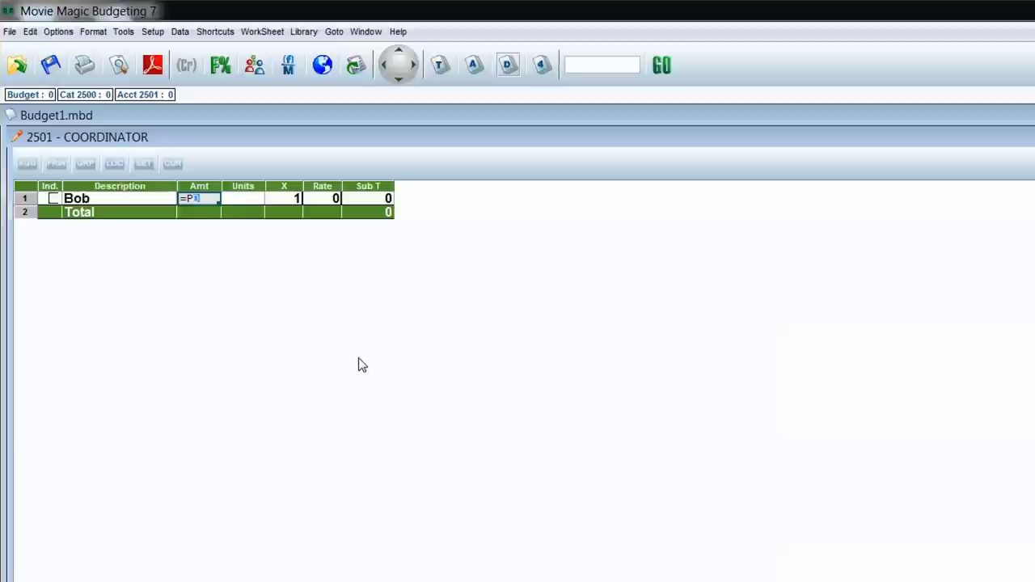
{"action": "key", "text": "Tab"}
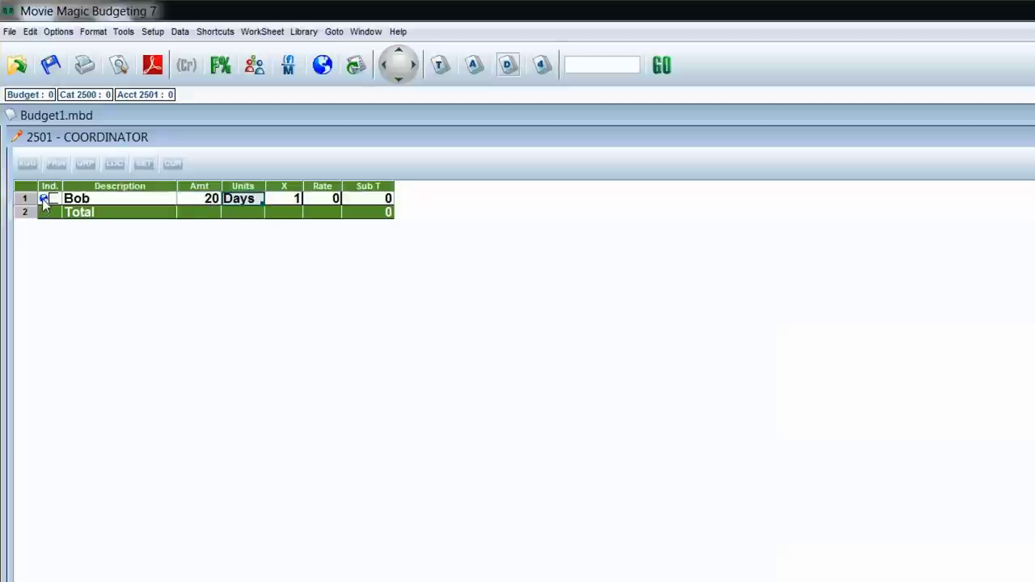
{"action": "left_click", "coordinate": [189, 202]}
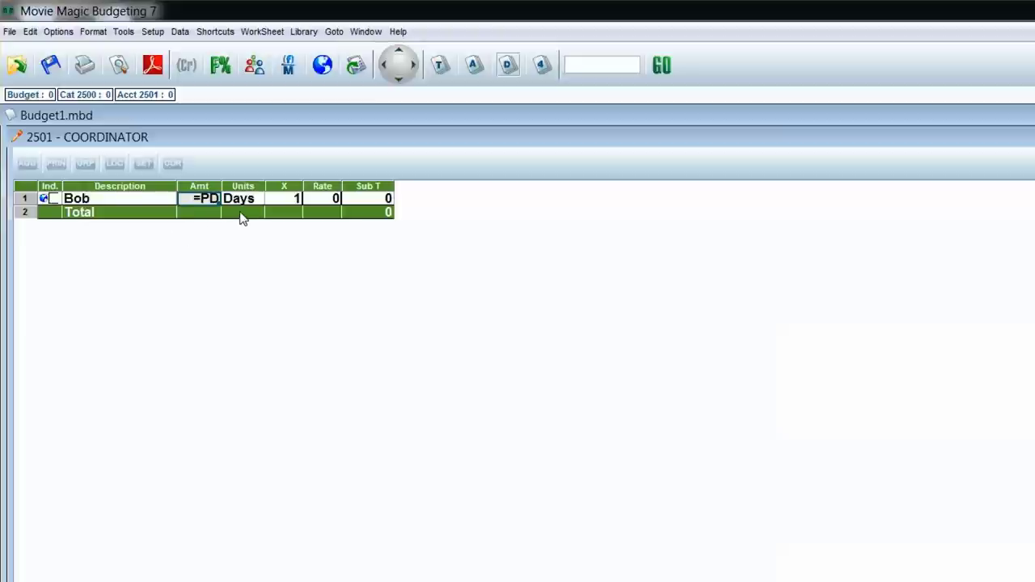
- Open the globals setup and check the calculation of the PD global
{"action": "left_click", "coordinate": [153, 32]}
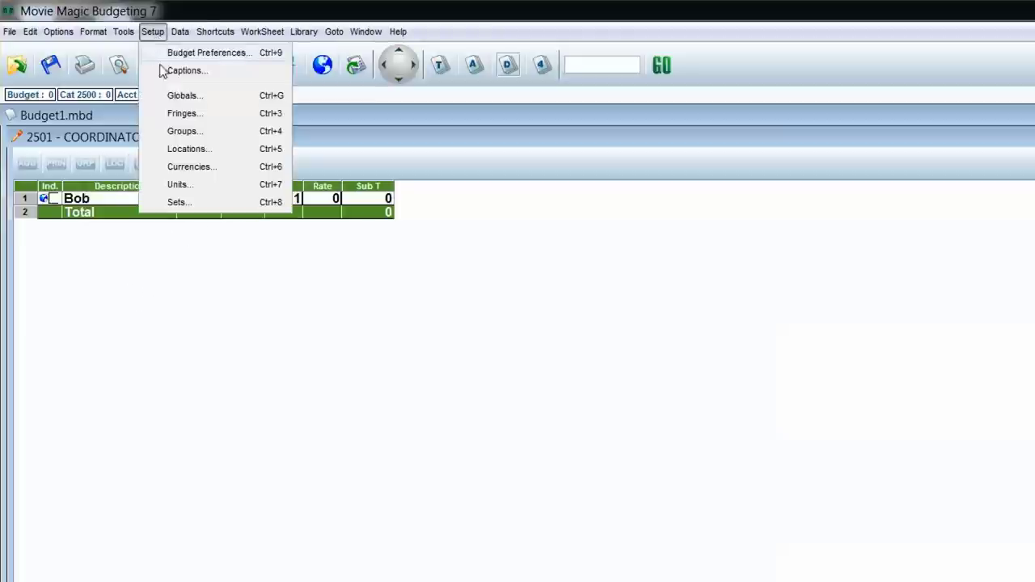
{"action": "left_click", "coordinate": [178, 96]}
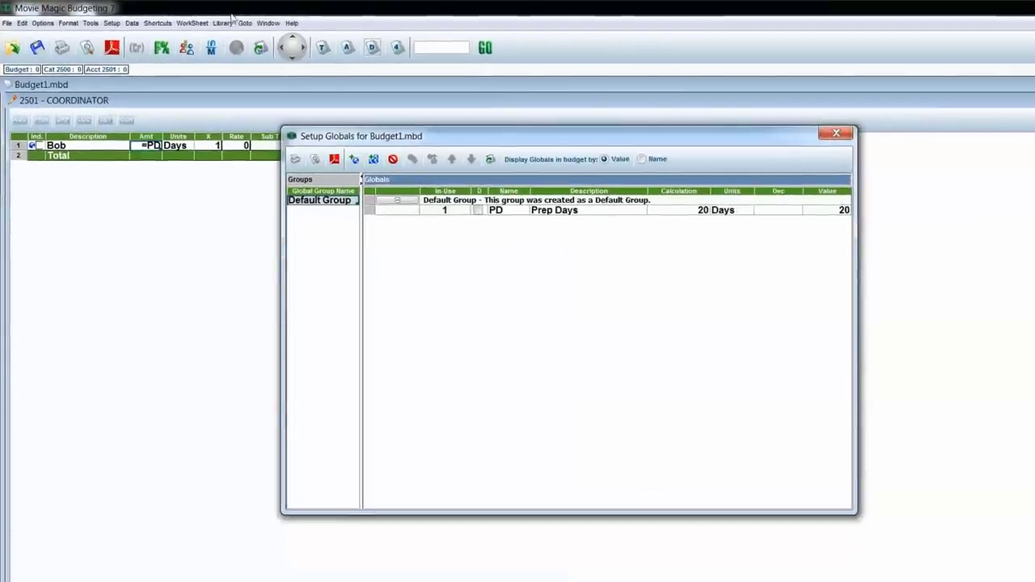
{"action": "double_click", "coordinate": [709, 212]}
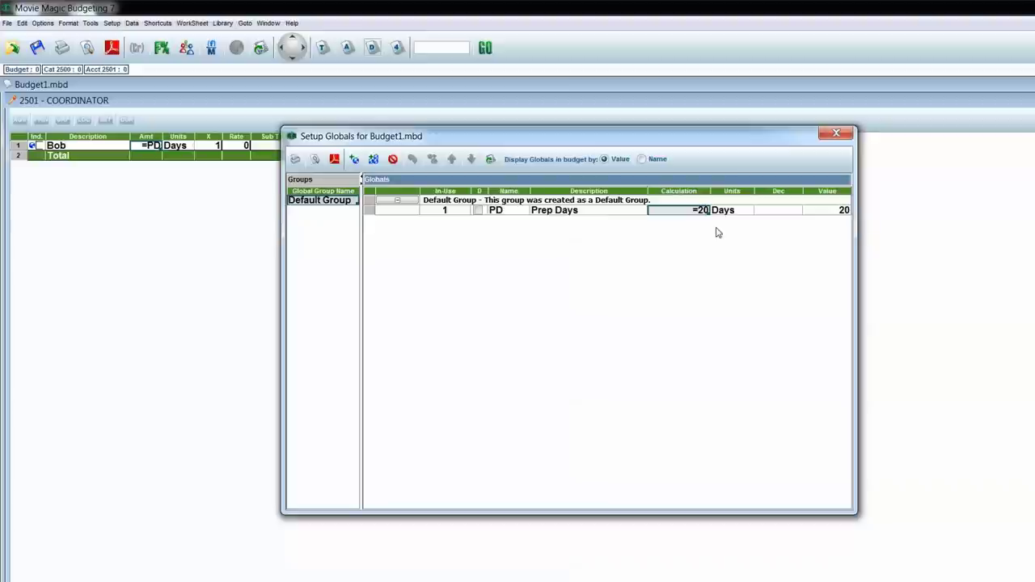
{"action": "key", "text": "Tab"}
{"action": "key", "text": "Tab"}
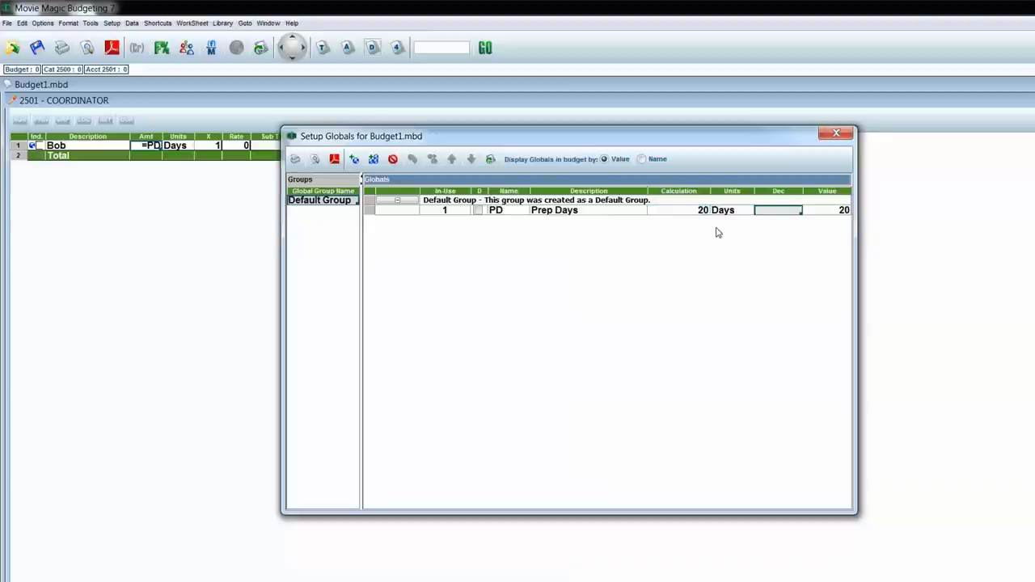
{"action": "key", "text": "Tab"}
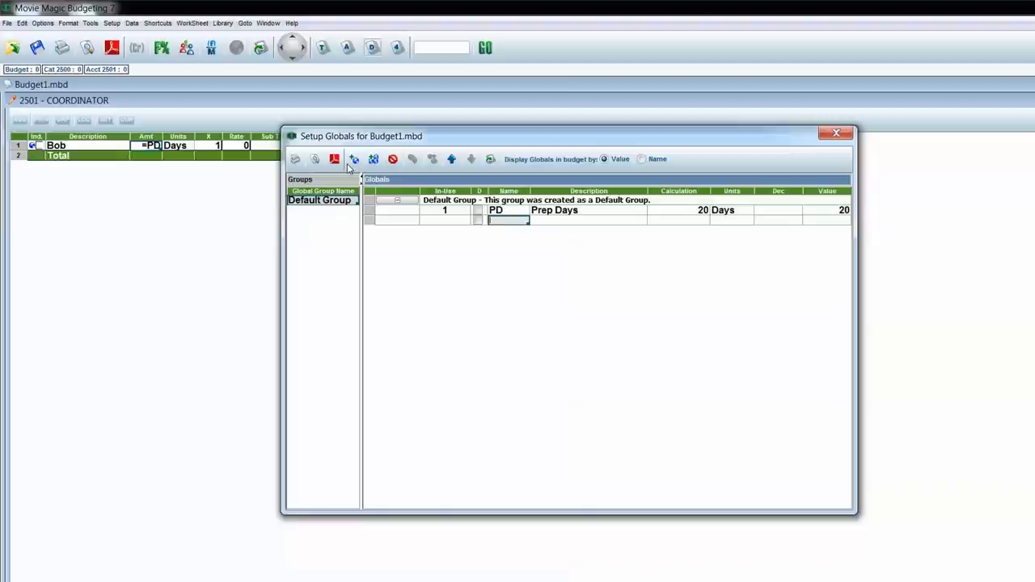
{"action": "left_click", "coordinate": [519, 213]}
{"action": "left_click", "coordinate": [608, 231]}
{"action": "left_click", "coordinate": [538, 219]}
{"action": "left_click", "coordinate": [613, 231]}
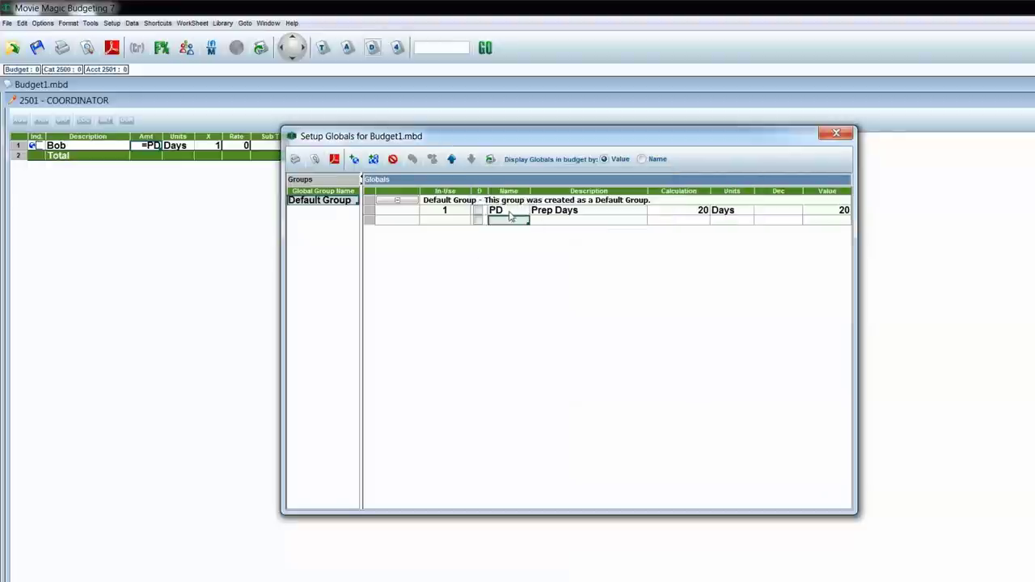
{"action": "left_click", "coordinate": [525, 211]}
{"action": "left_click", "coordinate": [613, 231]}
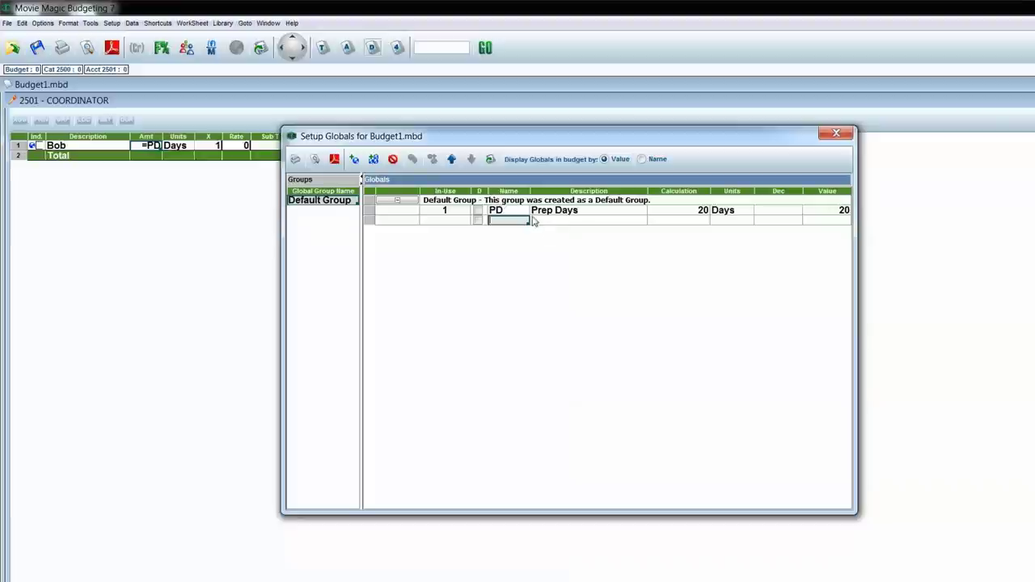
{"action": "left_click", "coordinate": [548, 216]}
{"action": "left_click", "coordinate": [598, 231]}
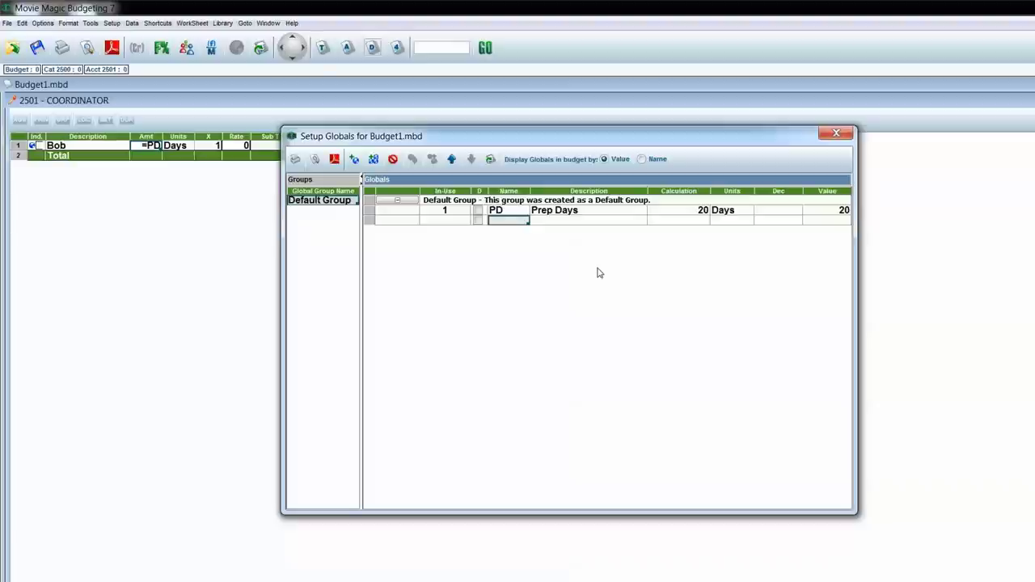
{"action": "key", "text": "Up"}
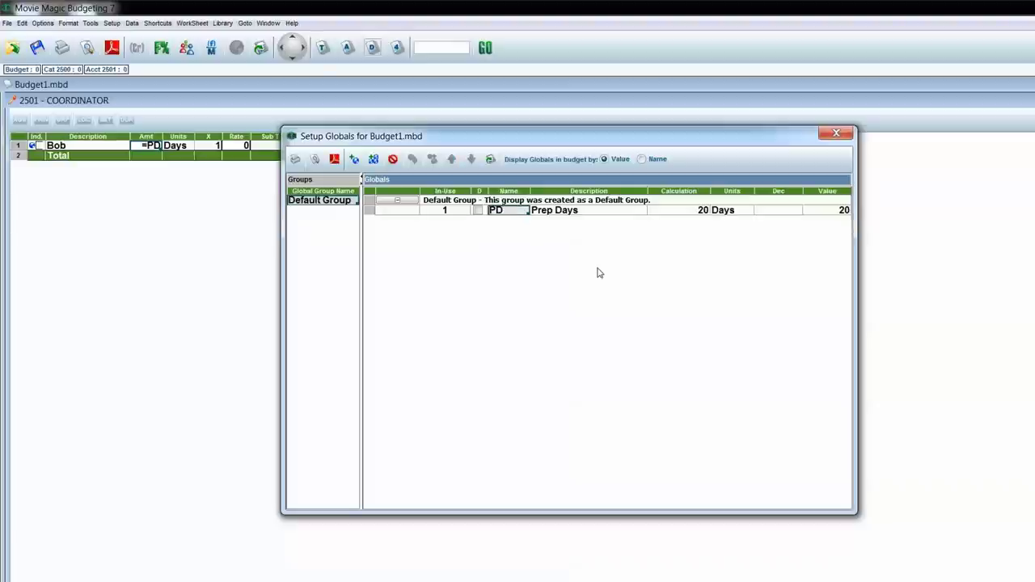
- Add a new global below PD named SD with the description Shoot Days
{"action": "key", "text": "Tab"}
{"action": "key", "text": "Tab"}
{"action": "key", "text": "Tab"}
{"action": "key", "text": "Tab"}
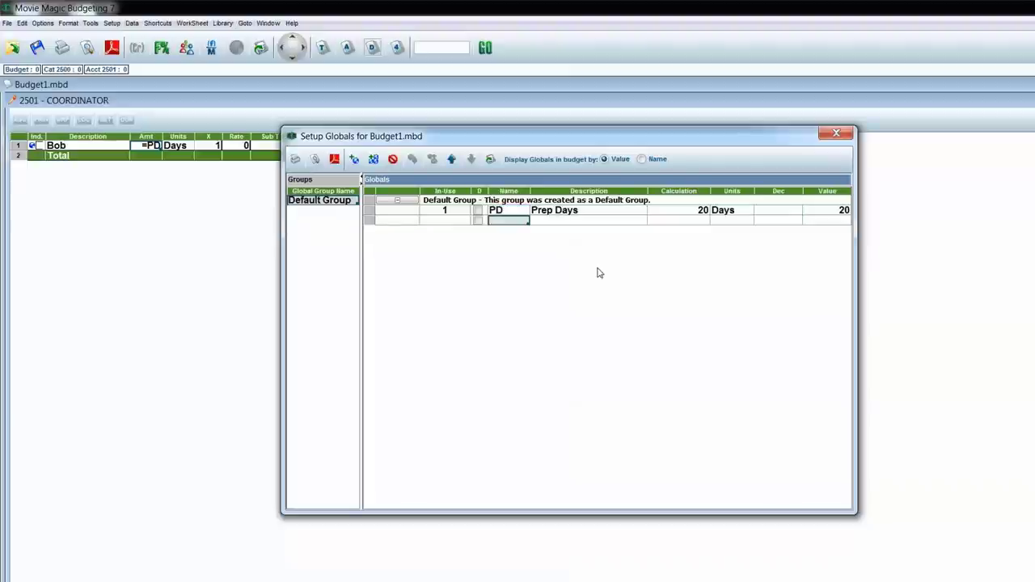
{"action": "type", "text": "SD"}
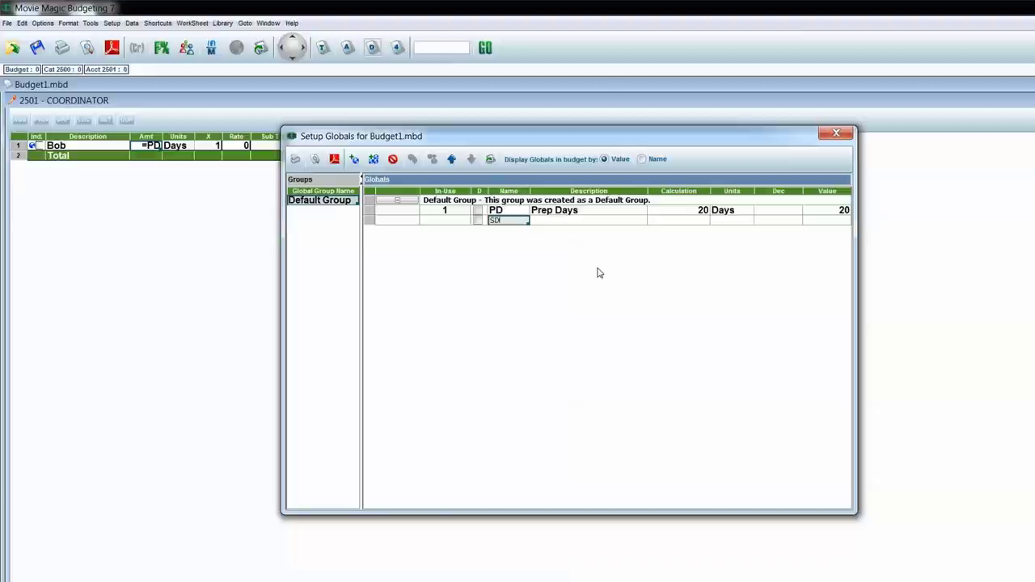
{"action": "key", "text": "Tab"}
{"action": "type", "text": "Shoot Days"}
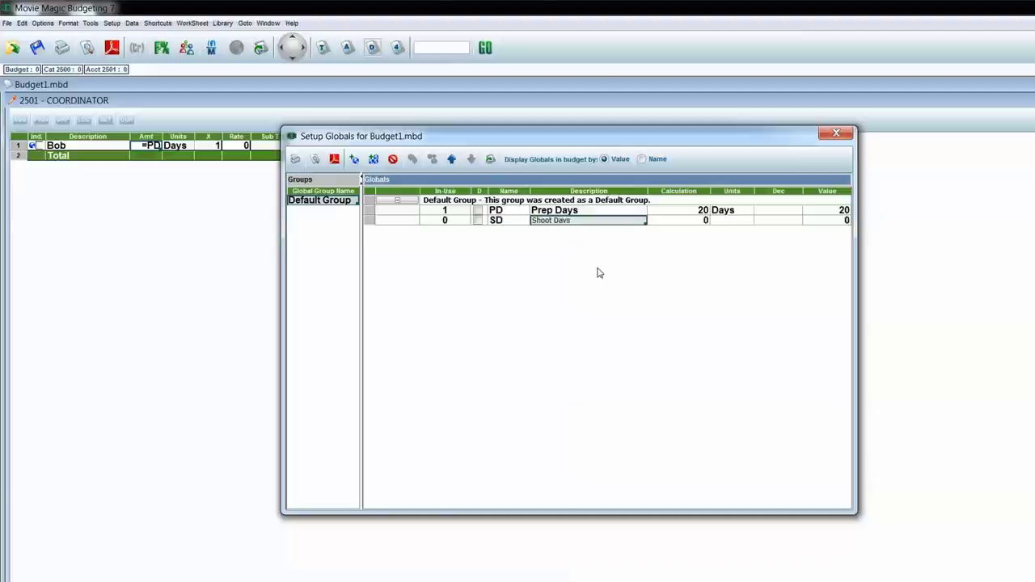
- Set the SD global's calculation to 40 and its units to Days
{"action": "key", "text": "Tab"}
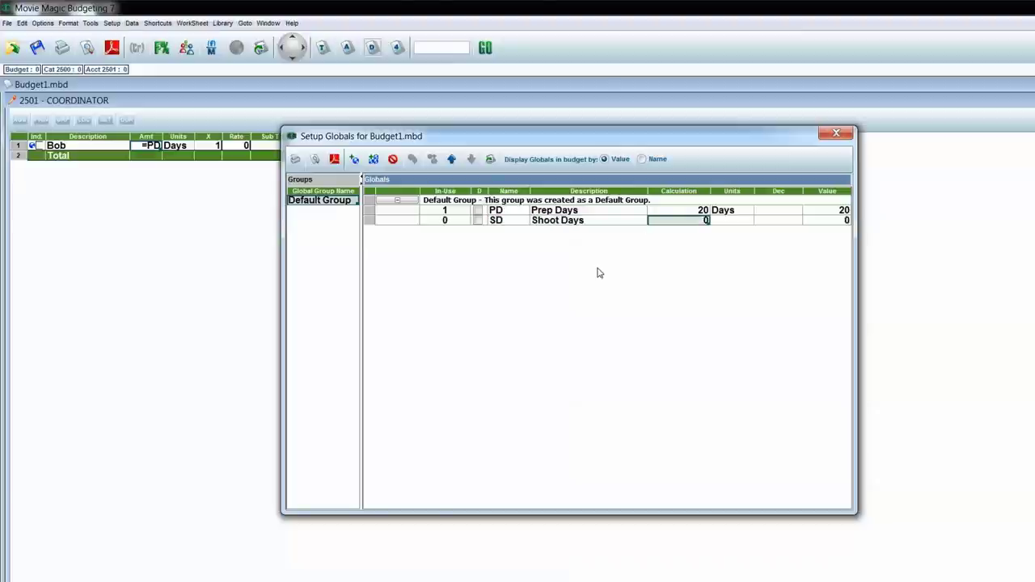
{"action": "type", "text": "40"}
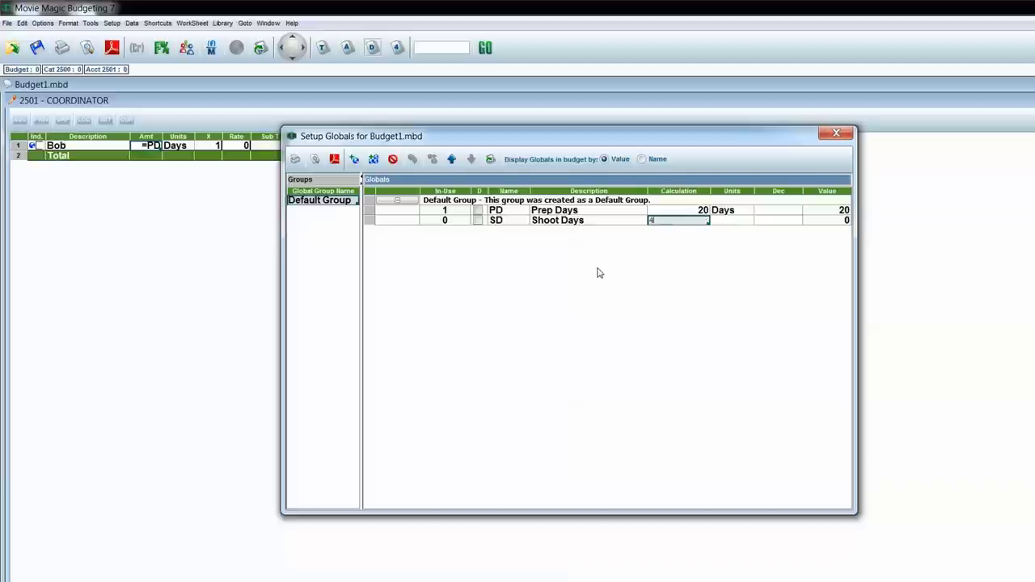
{"action": "key", "text": "Tab"}
{"action": "type", "text": "Days"}
{"action": "key", "text": "Tab"}
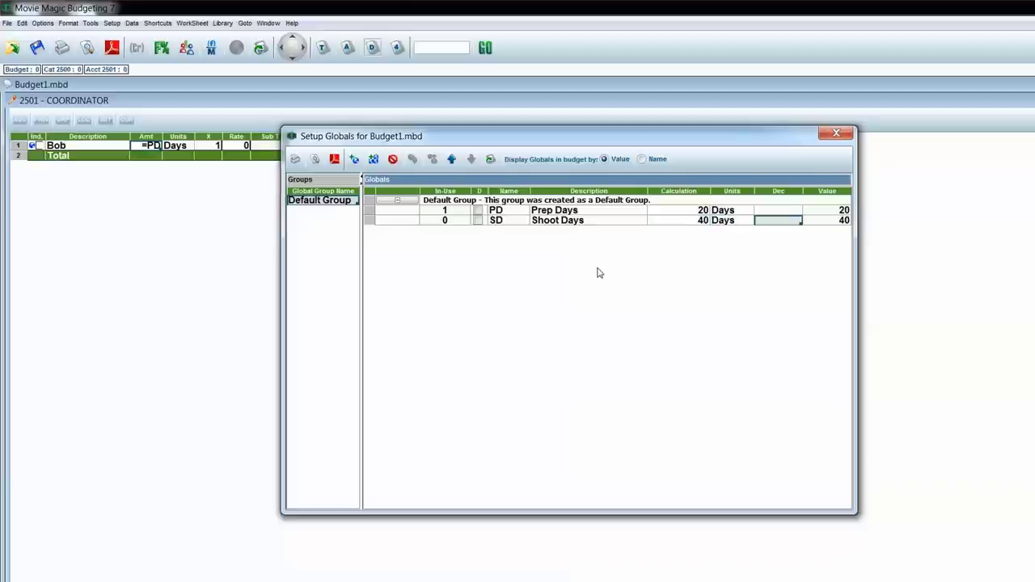
- Add a global named WD with the description Wrap Days, a calculation of 15 and units of Days
{"action": "key", "text": "Tab"}
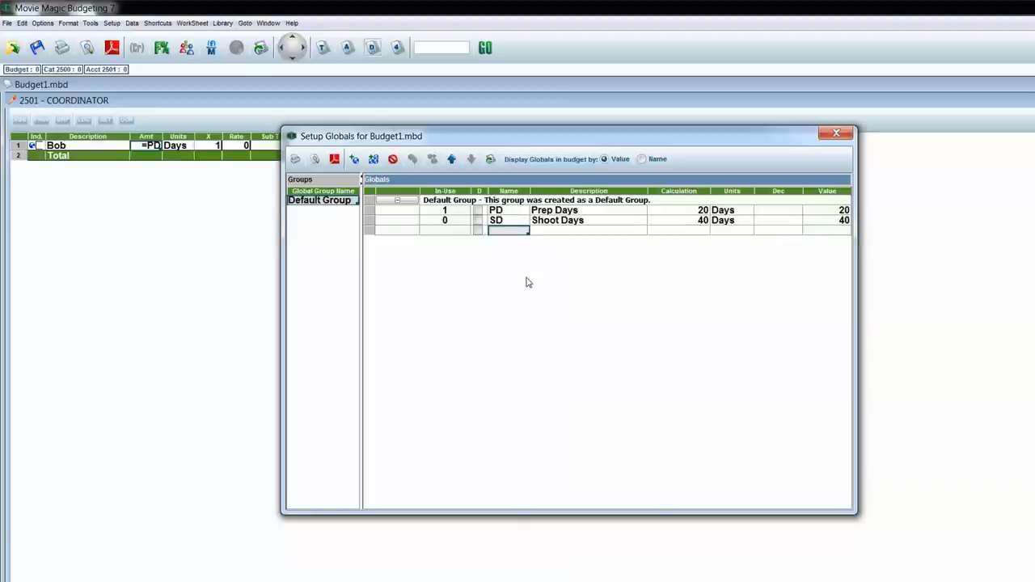
{"action": "type", "text": "WD"}
{"action": "key", "text": "Tab"}
{"action": "type", "text": "Wr"}
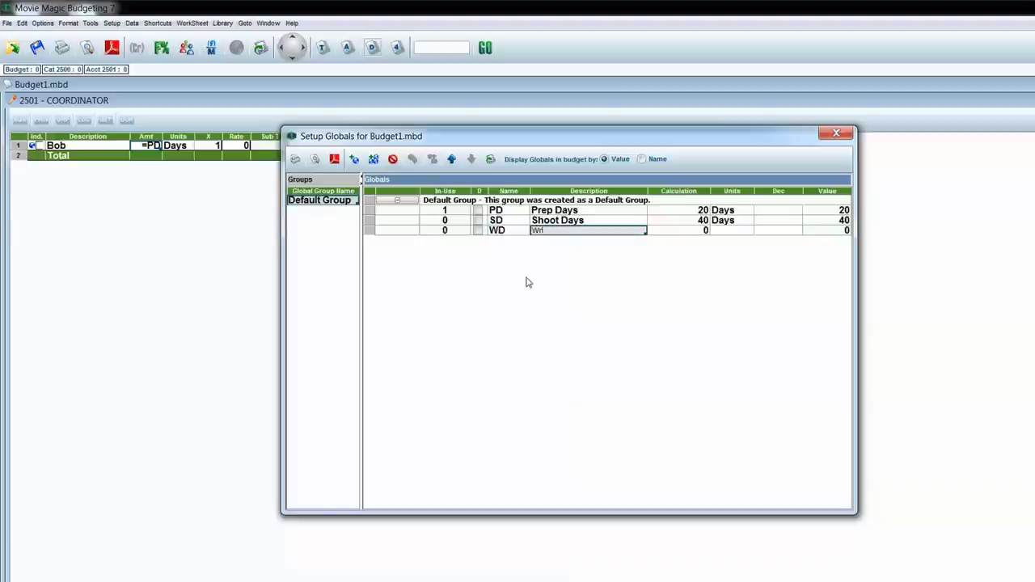
{"action": "type", "text": "ap Days"}
{"action": "key", "text": "Tab"}
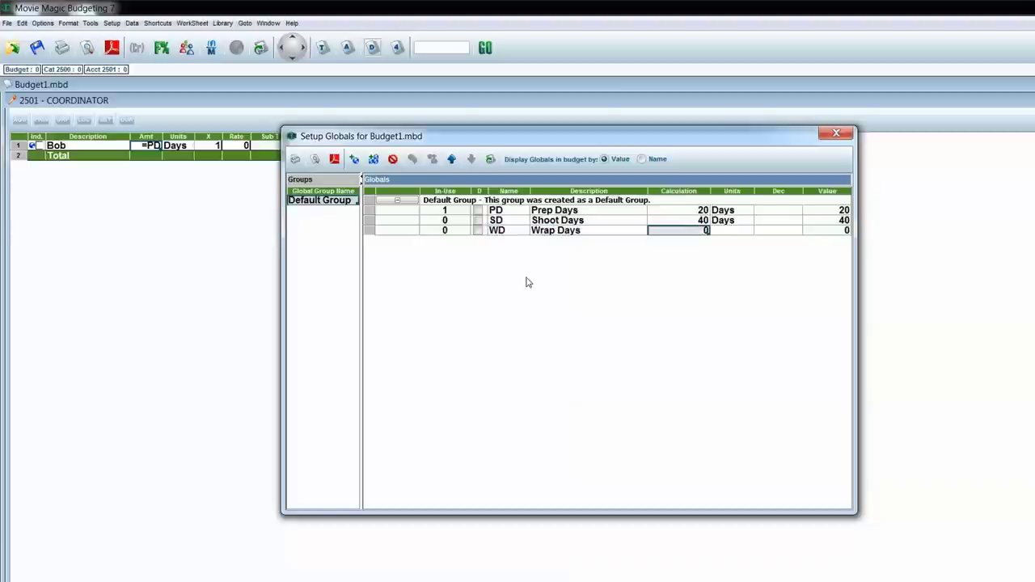
{"action": "type", "text": "15"}
{"action": "key", "text": "Tab"}
{"action": "type", "text": "Days"}
{"action": "key", "text": "Tab"}
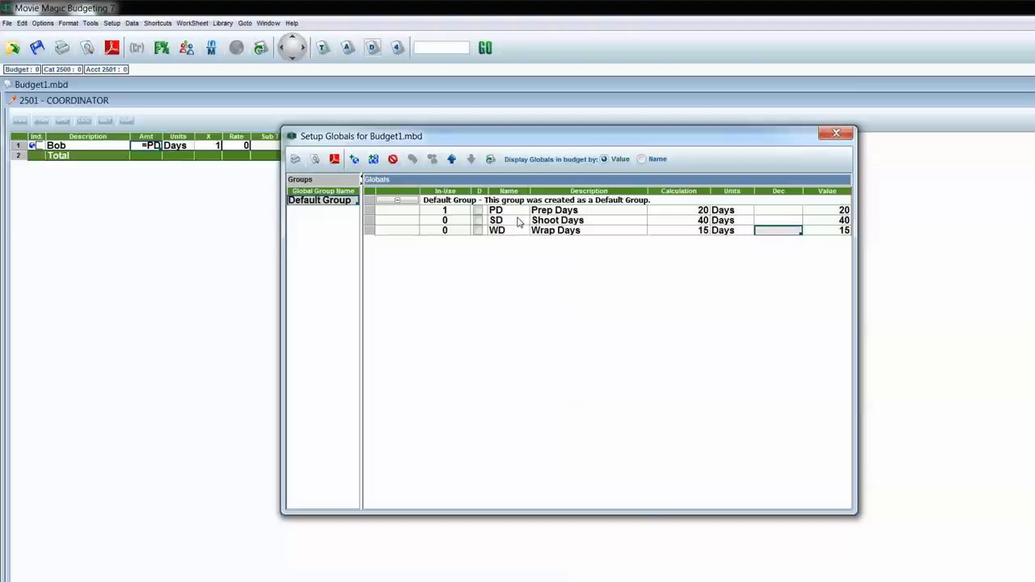
- Add a global named TWD, described as Total Work Days, with the calculation PD+SD+WD and units of Days
{"action": "key", "text": "Tab"}
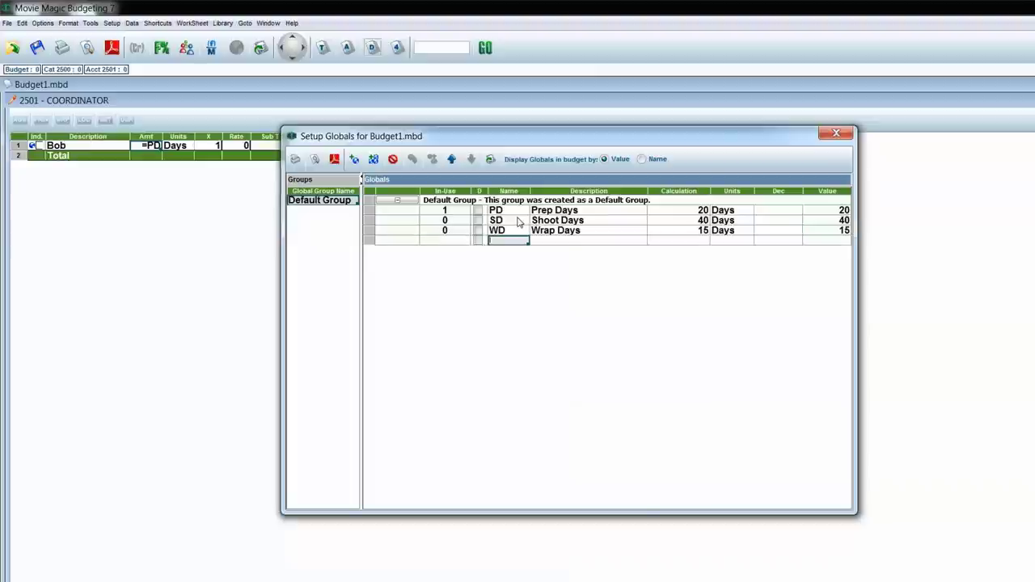
{"action": "type", "text": "TWD"}
{"action": "key", "text": "Tab"}
{"action": "type", "text": "T"}
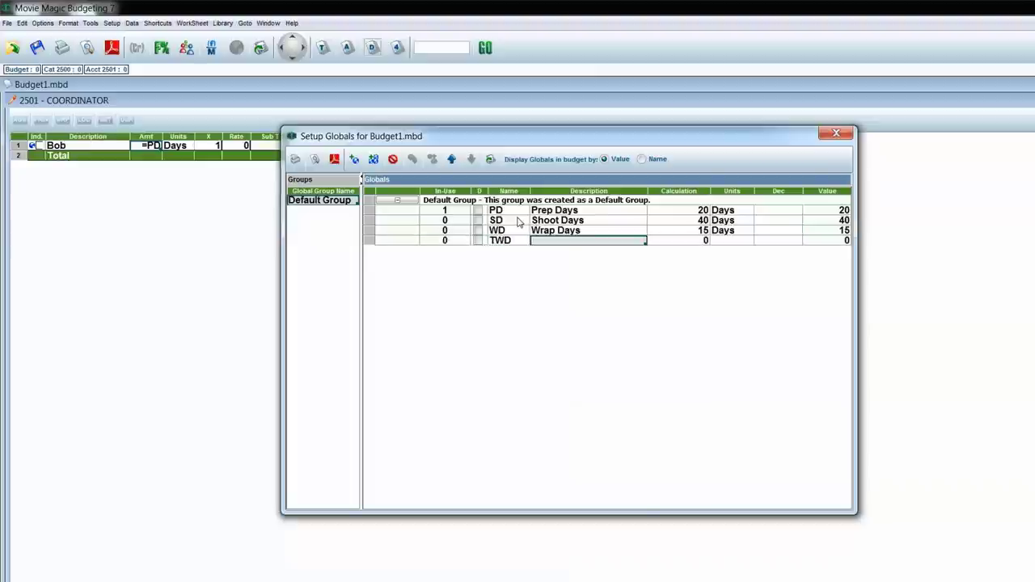
{"action": "type", "text": "otal Work Days"}
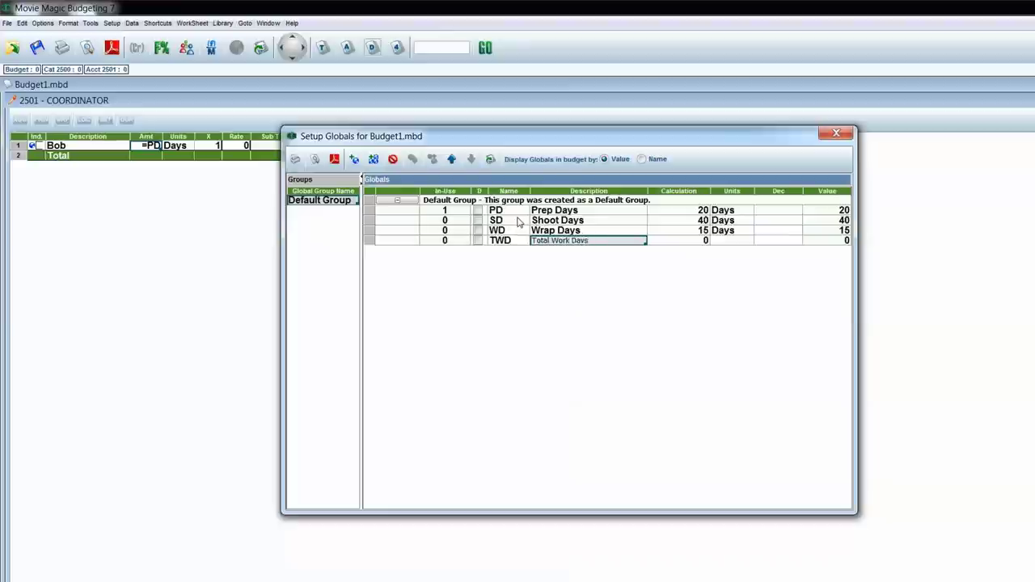
{"action": "key", "text": "Tab"}
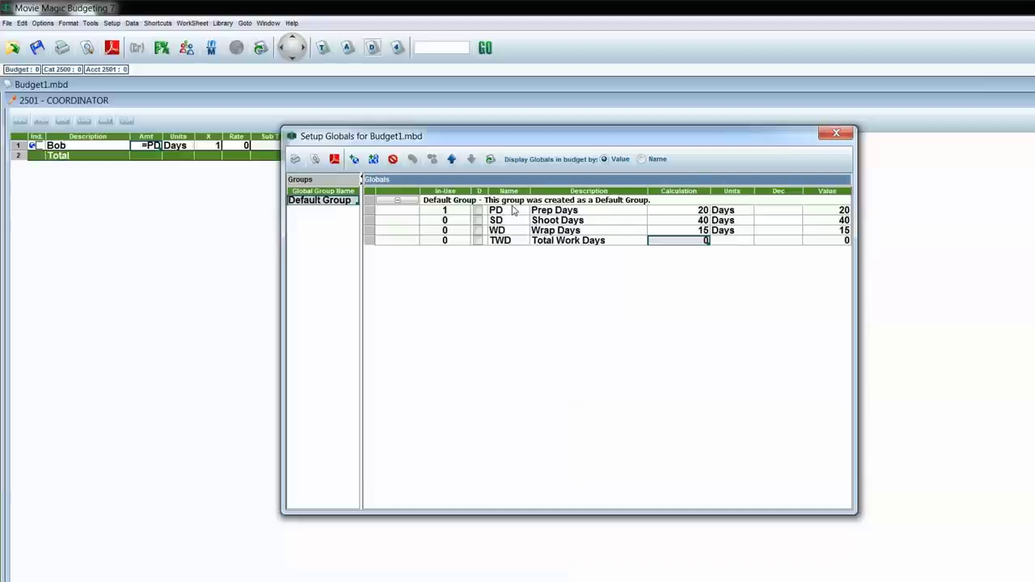
{"action": "type", "text": "PD+SD+WD"}
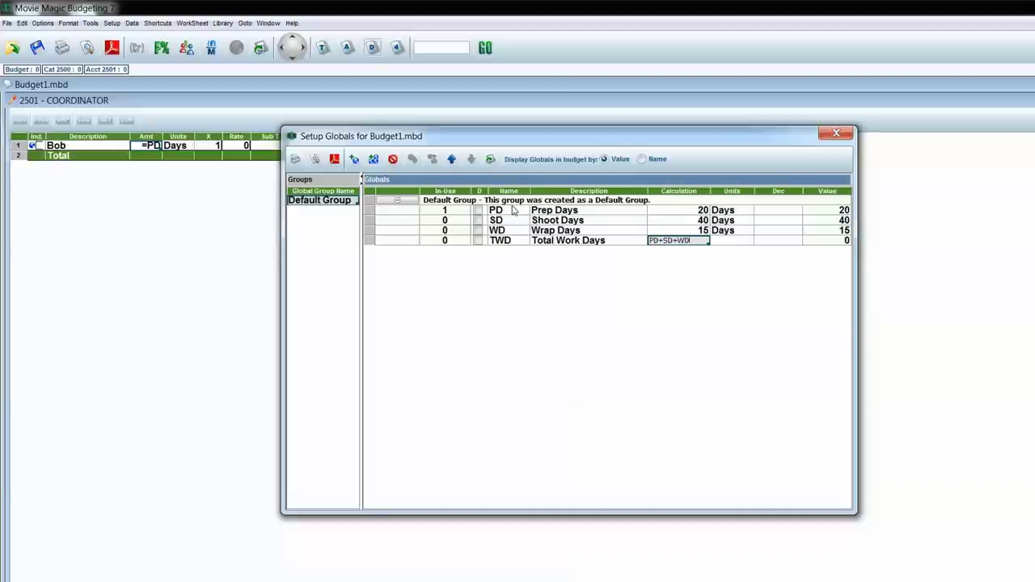
{"action": "key", "text": "Tab"}
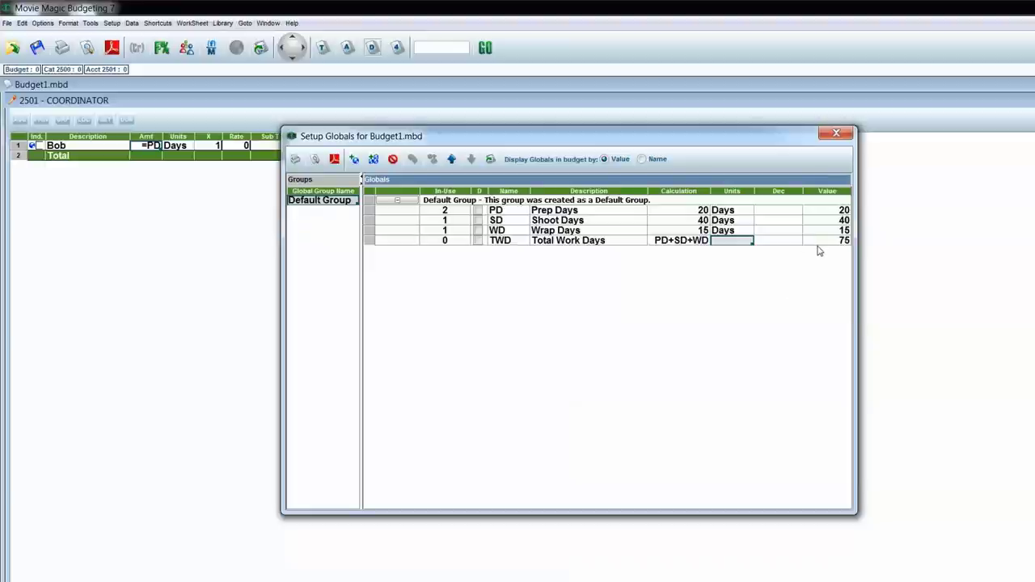
{"action": "type", "text": "Days"}
{"action": "key", "text": "Tab"}
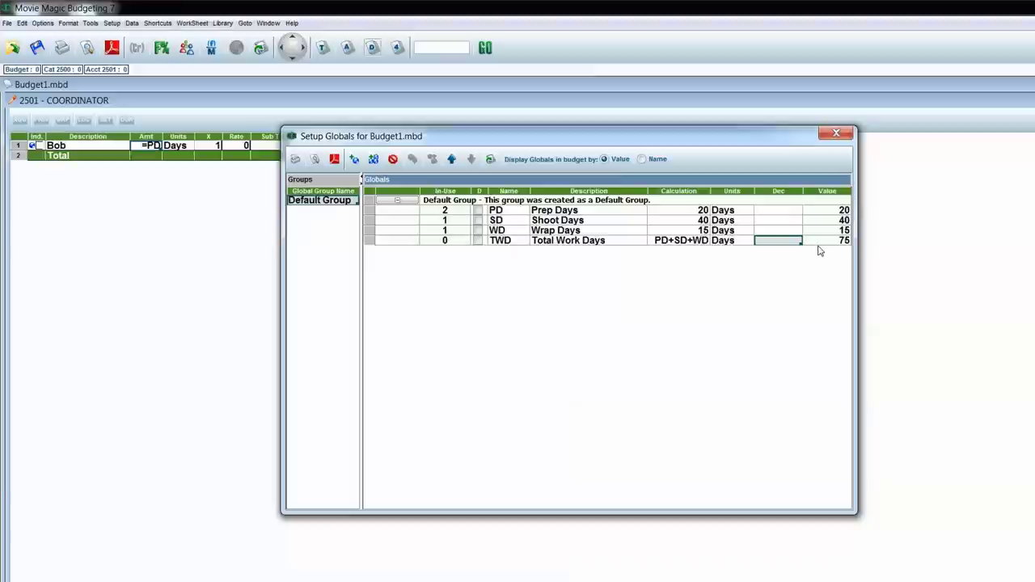
- Add a global named Gaff with the description Gaffer's Rate and a calculation of 41.76
{"action": "key", "text": "Tab"}
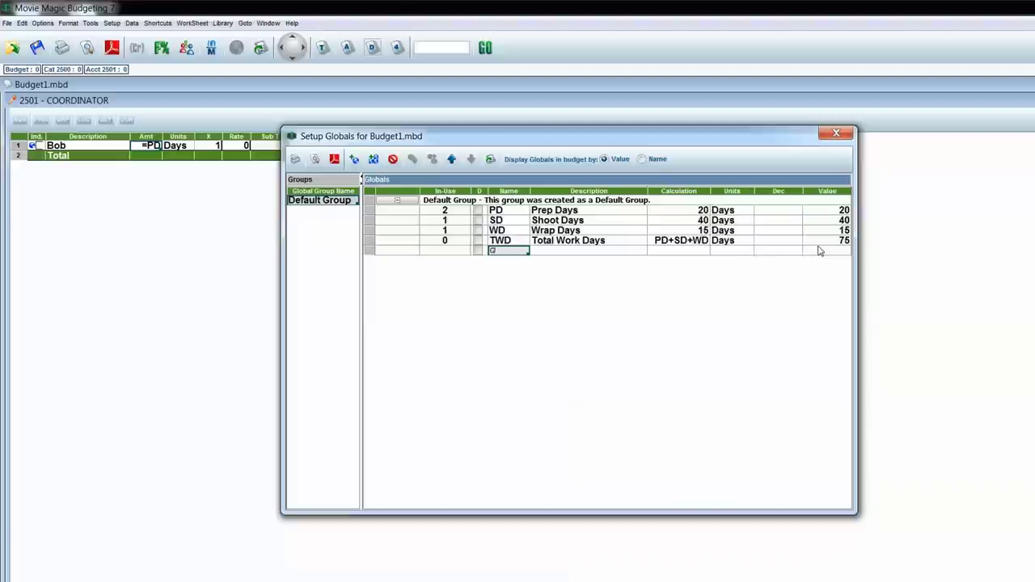
{"action": "key", "text": "Tab"}
{"action": "type", "text": "Gaff"}
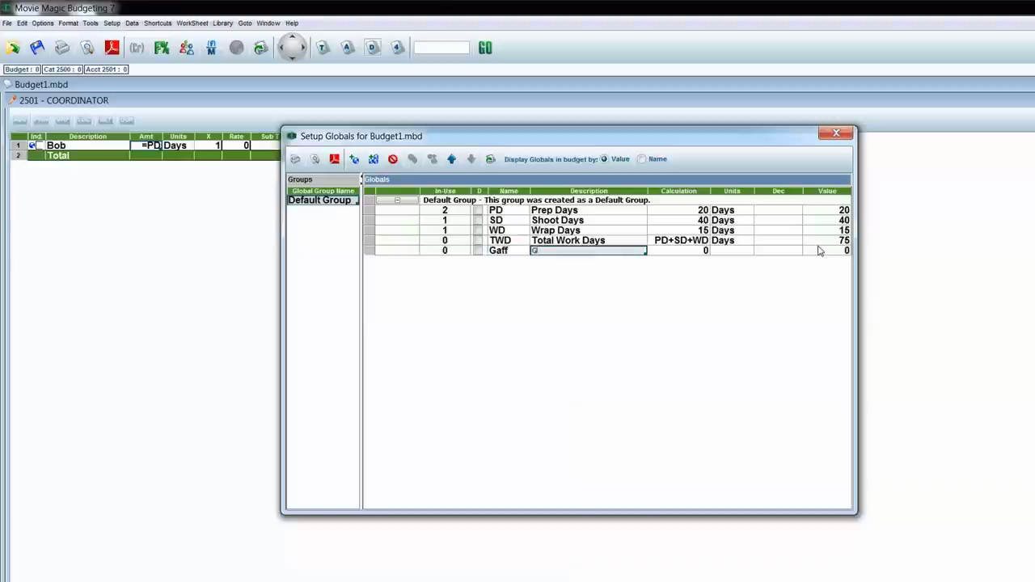
{"action": "type", "text": "er's Rate"}
{"action": "key", "text": "Tab"}
{"action": "type", "text": "41"}
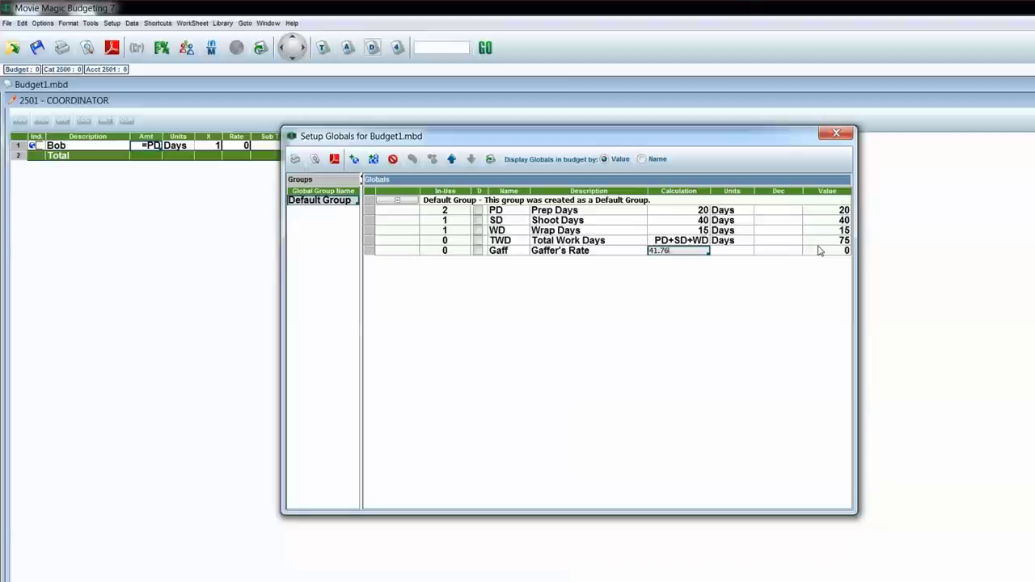
{"action": "key", "text": "Tab"}
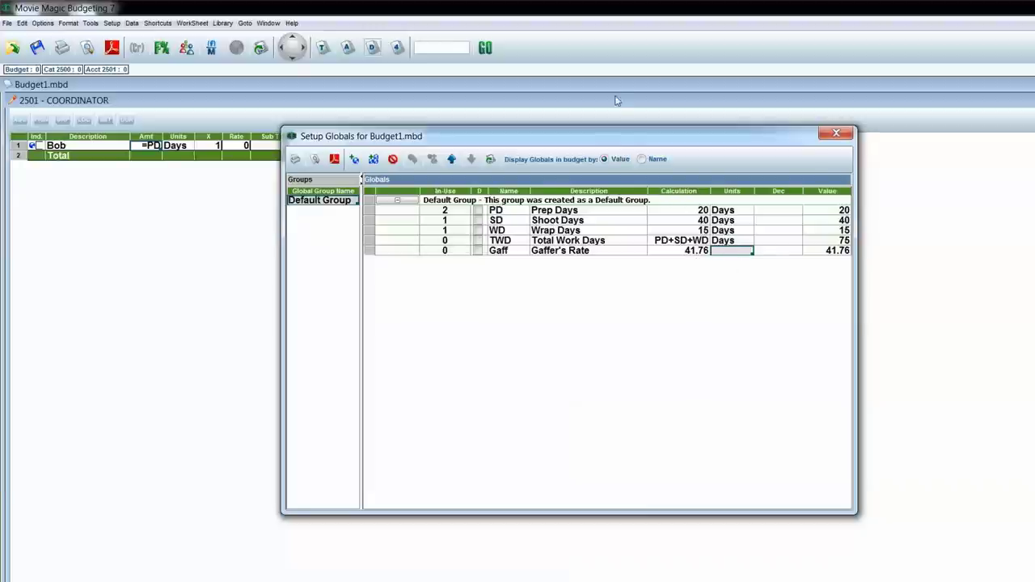
- Move the globals window clear of the account detail line and set the Gaffer's Rate global to 2 decimal places
{"action": "left_click_drag", "start_coordinate": [574, 137], "coordinate": [556, 188]}
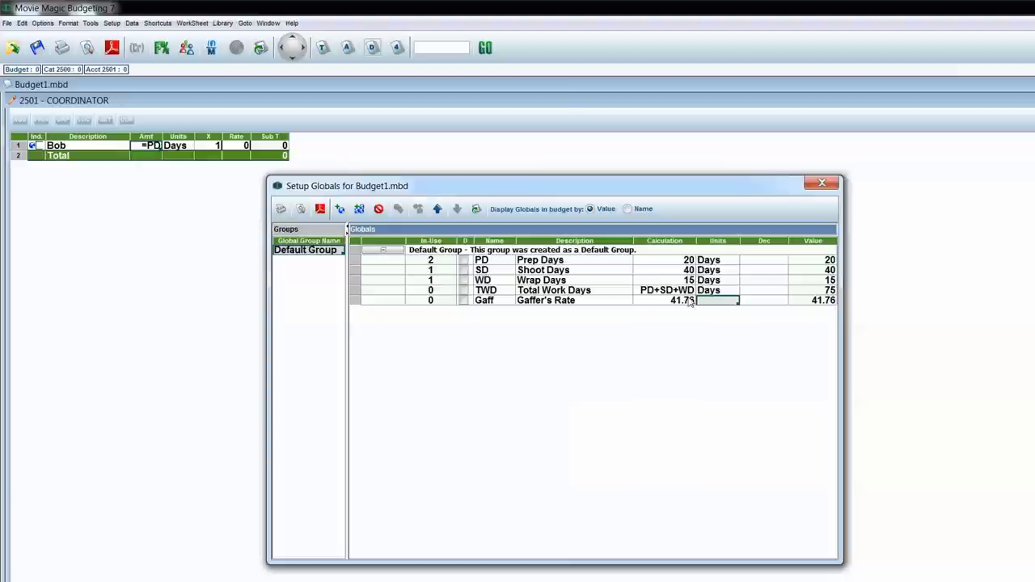
{"action": "left_click", "coordinate": [752, 304]}
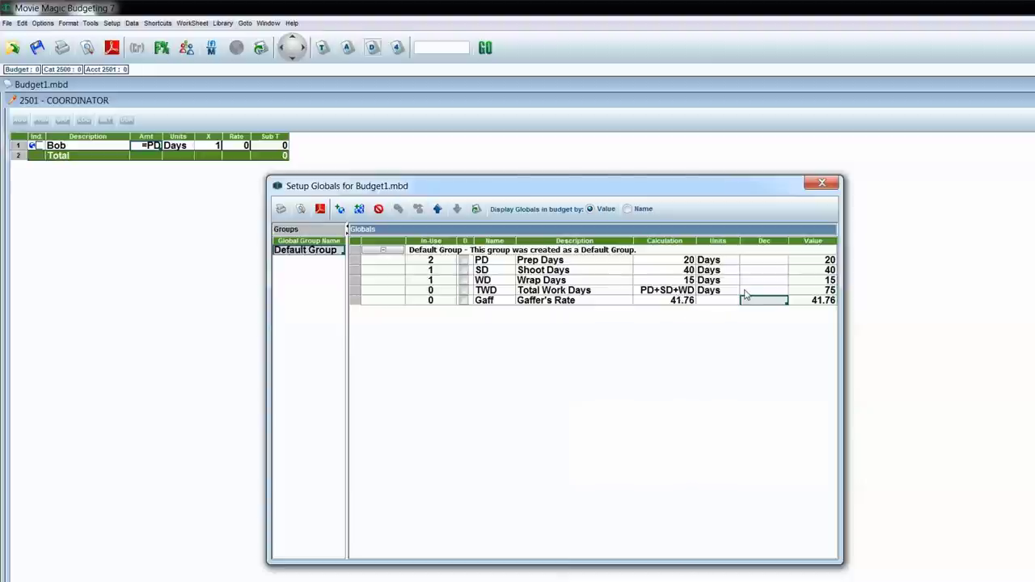
{"action": "type", "text": "2"}
{"action": "left_click", "coordinate": [744, 292]}
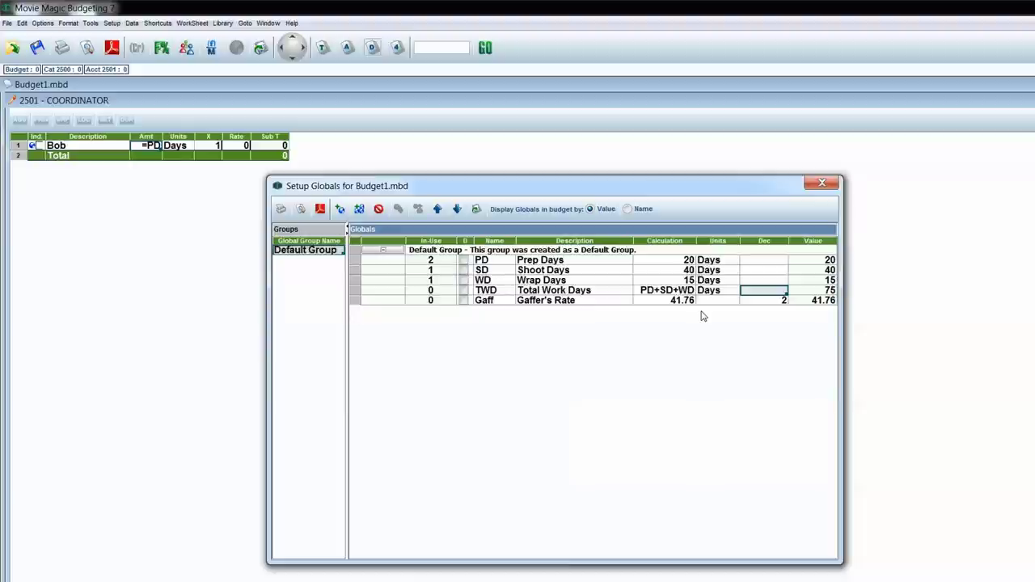
{"action": "left_click", "coordinate": [712, 303]}
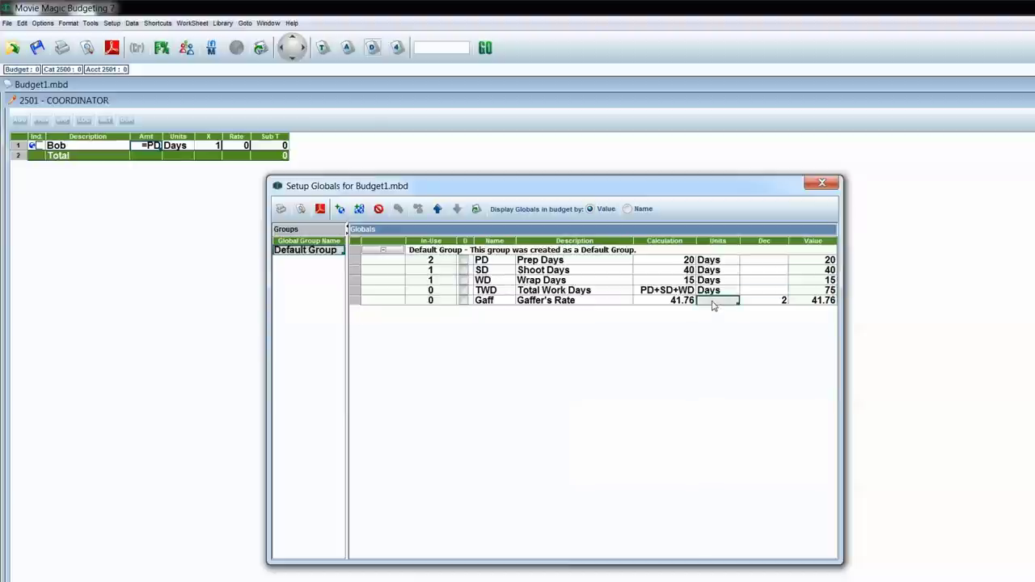
{"action": "key", "text": "Tab"}
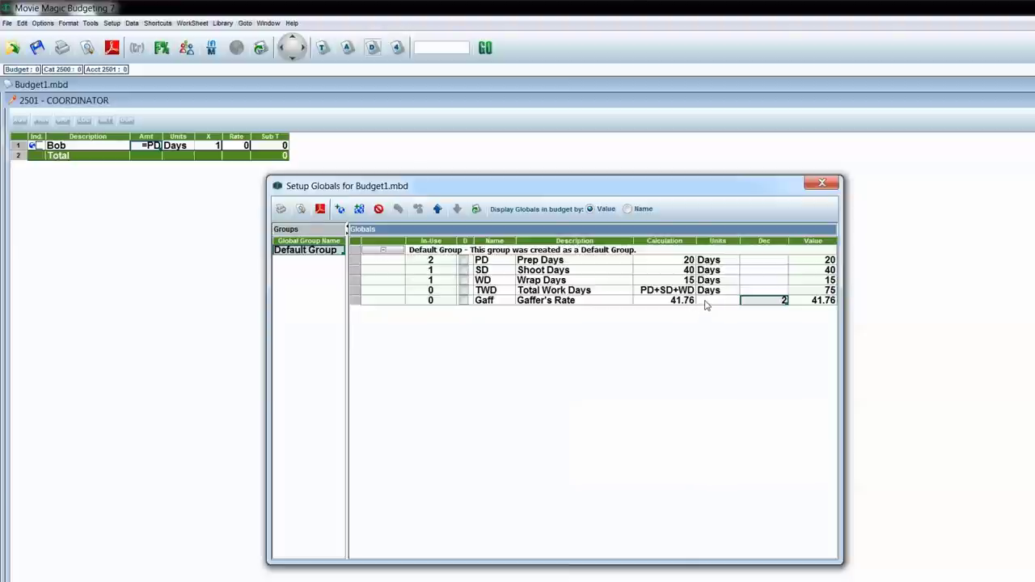
- Add a global named GaffOT, described as Gaffer's Overtime Rate, with the calculation Gaff*1.5 and 2 decimal places
{"action": "key", "text": "Return"}
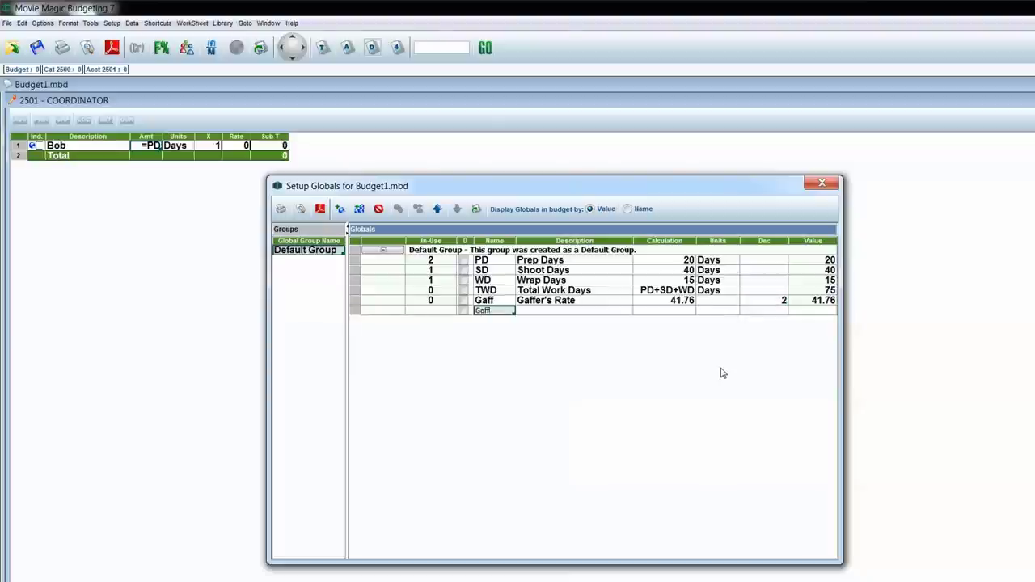
{"action": "type", "text": "GaffOT"}
{"action": "key", "text": "Tab"}
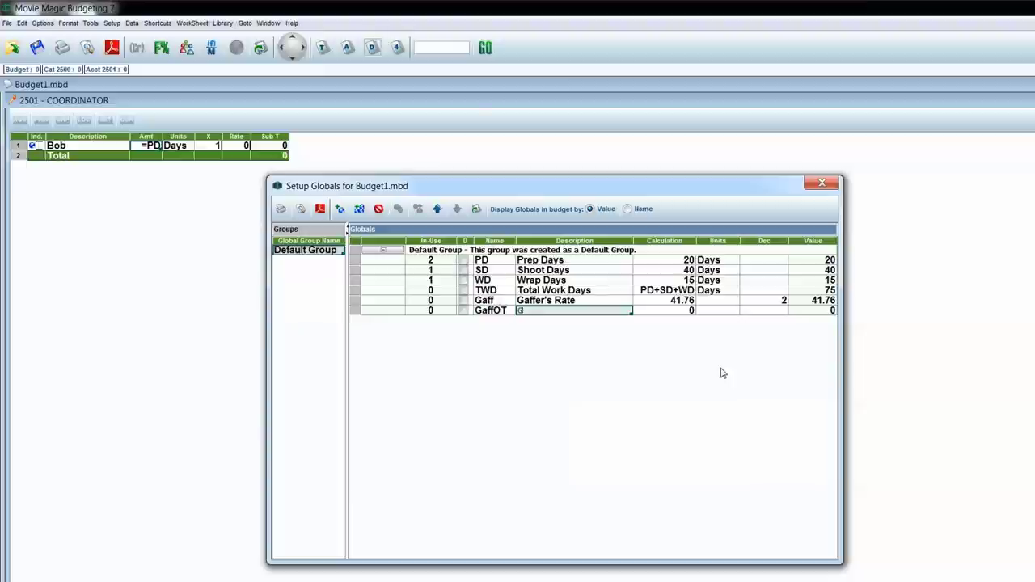
{"action": "type", "text": "Gaffer's Overtime Rate"}
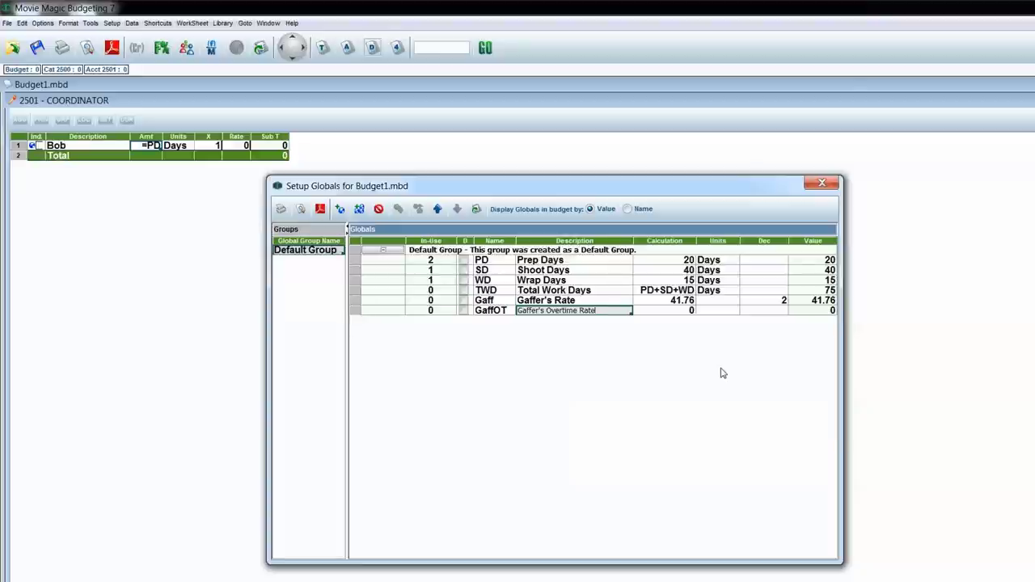
{"action": "key", "text": "Tab"}
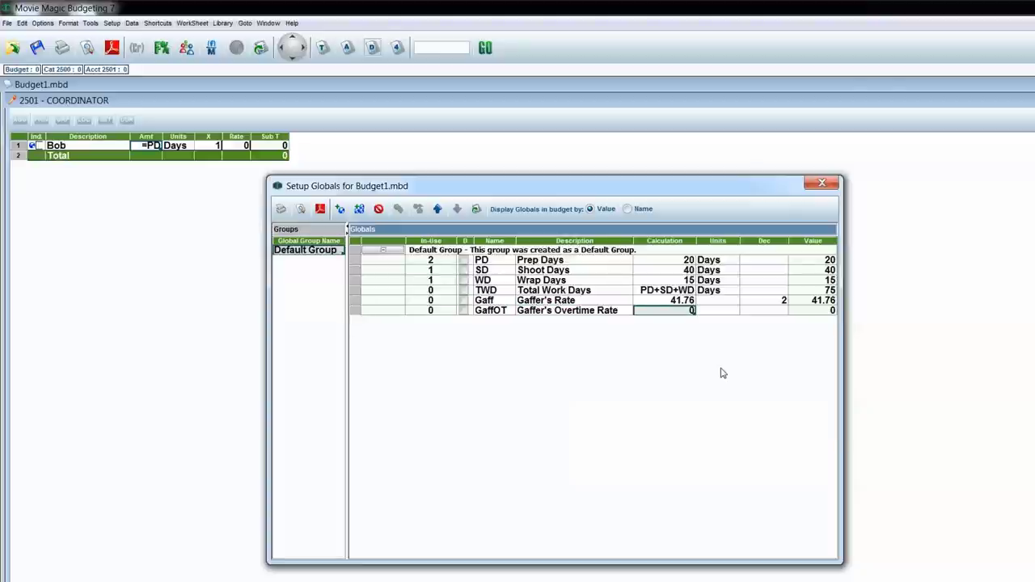
{"action": "type", "text": "Gaff*1.5"}
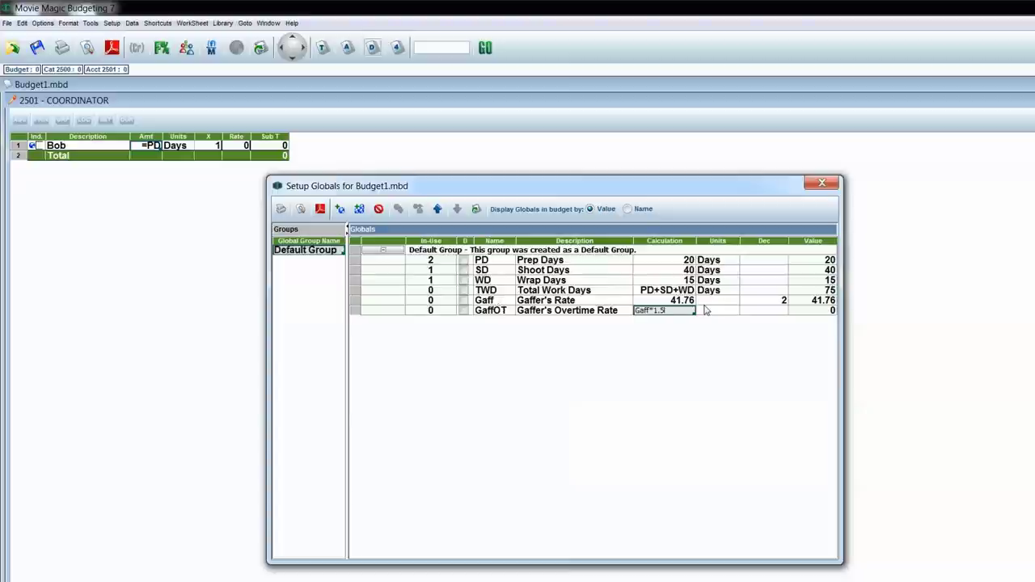
{"action": "left_click", "coordinate": [705, 311]}
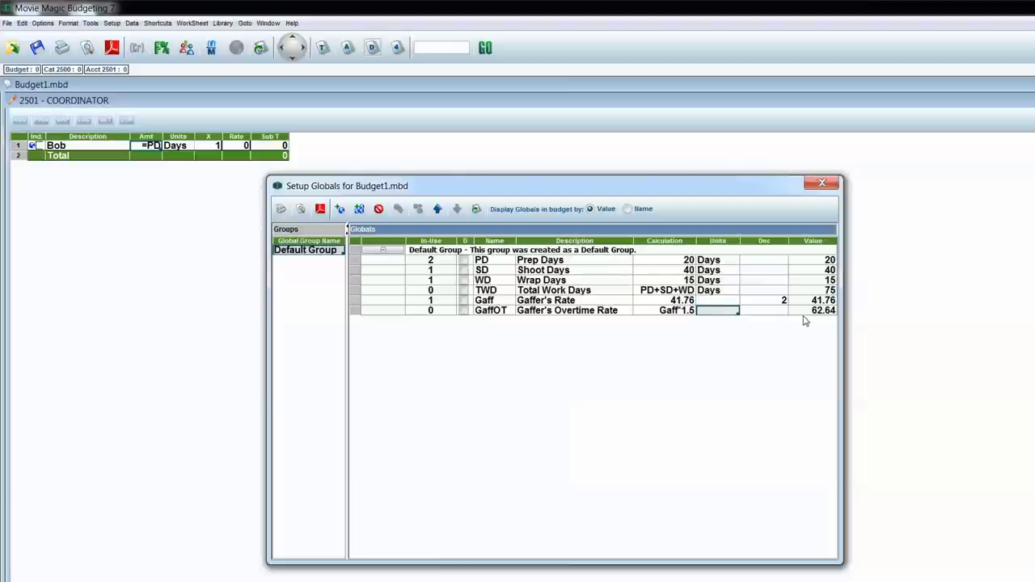
{"action": "left_click", "coordinate": [778, 312]}
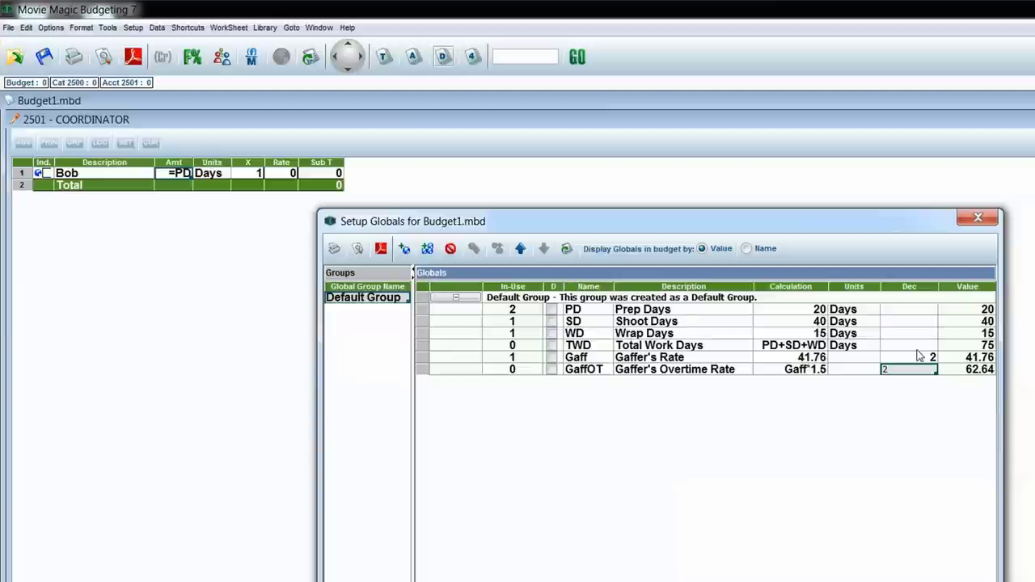
{"action": "left_click", "coordinate": [775, 290]}
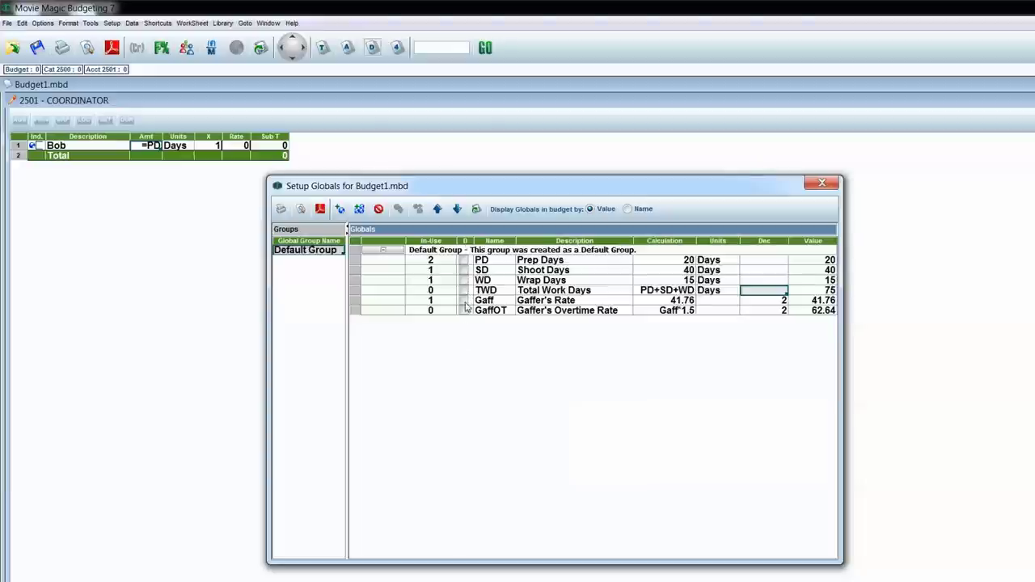
- Enable the D option for the PD (Prep Days) global
{"action": "left_click", "coordinate": [503, 261]}
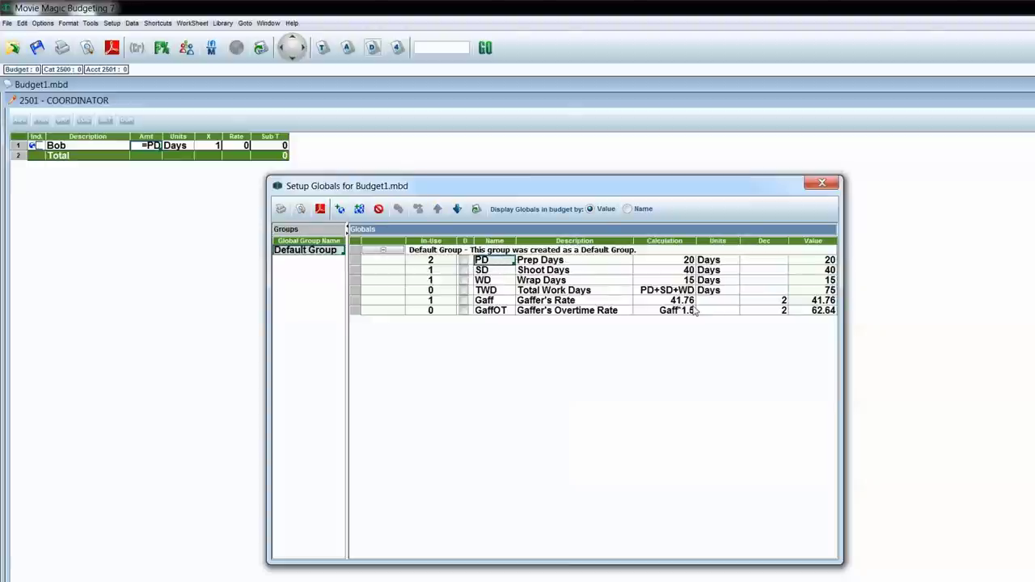
{"action": "left_click", "coordinate": [667, 263]}
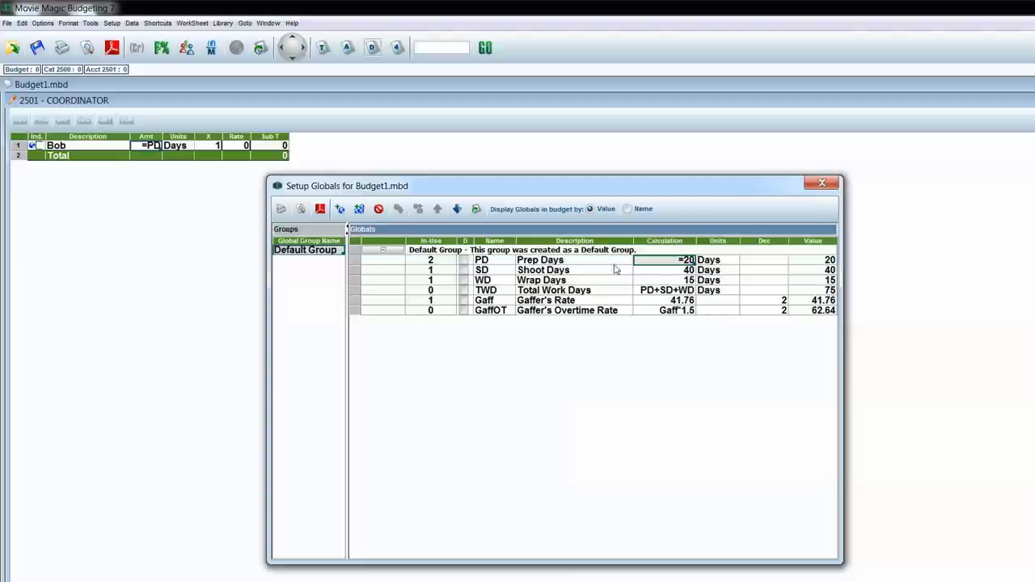
{"action": "left_click", "coordinate": [498, 261]}
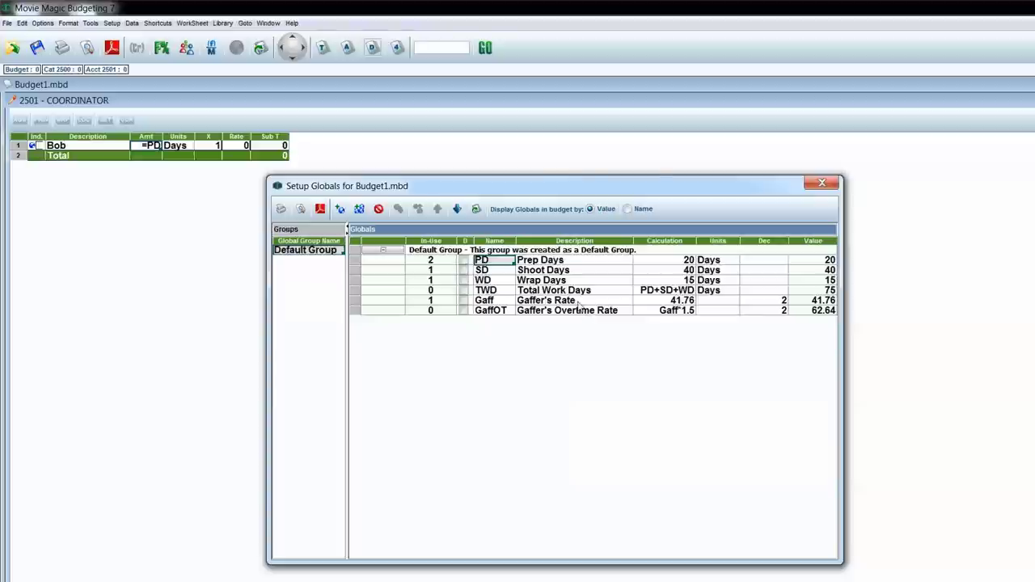
{"action": "left_click", "coordinate": [465, 261]}
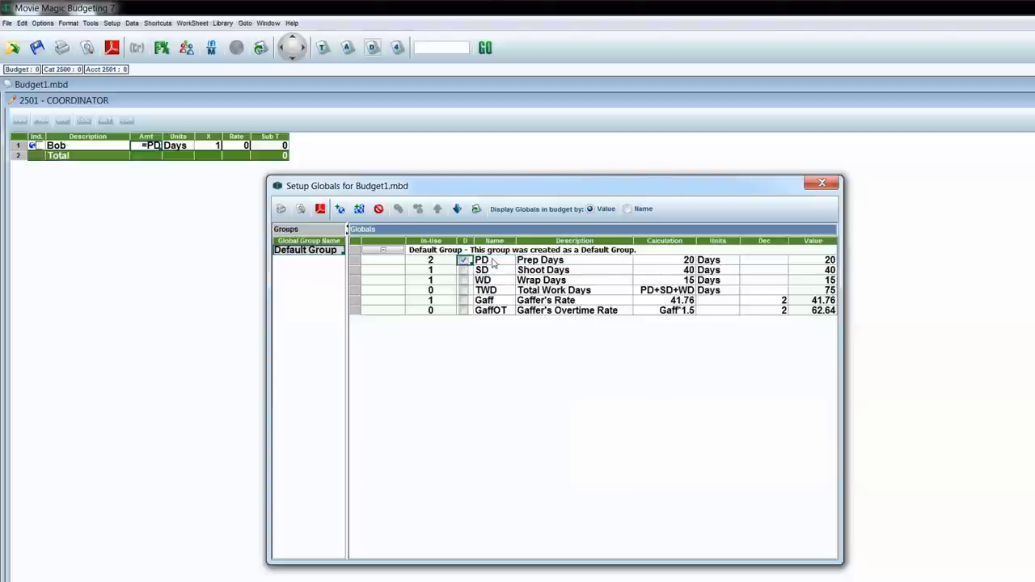
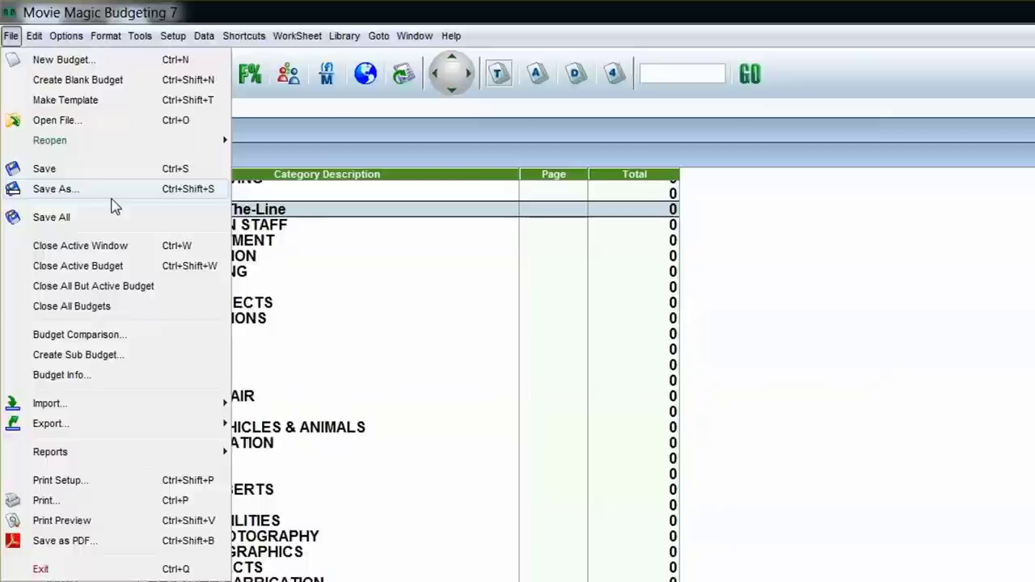
{"action": "left_click", "coordinate": [872, 518]}
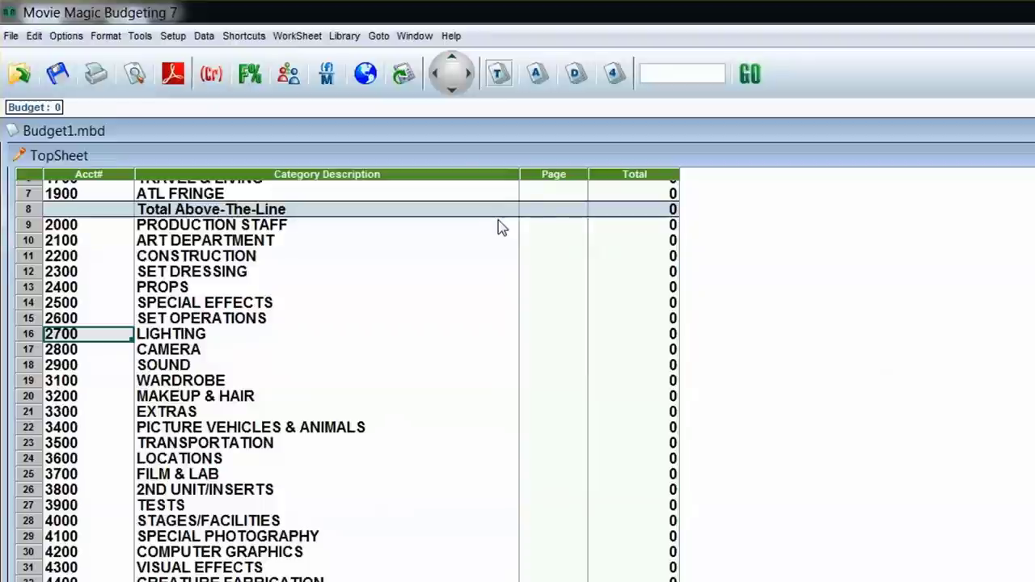
{"action": "scroll", "coordinate": [250, 404], "scroll_direction": "up", "scroll_amount": 1}
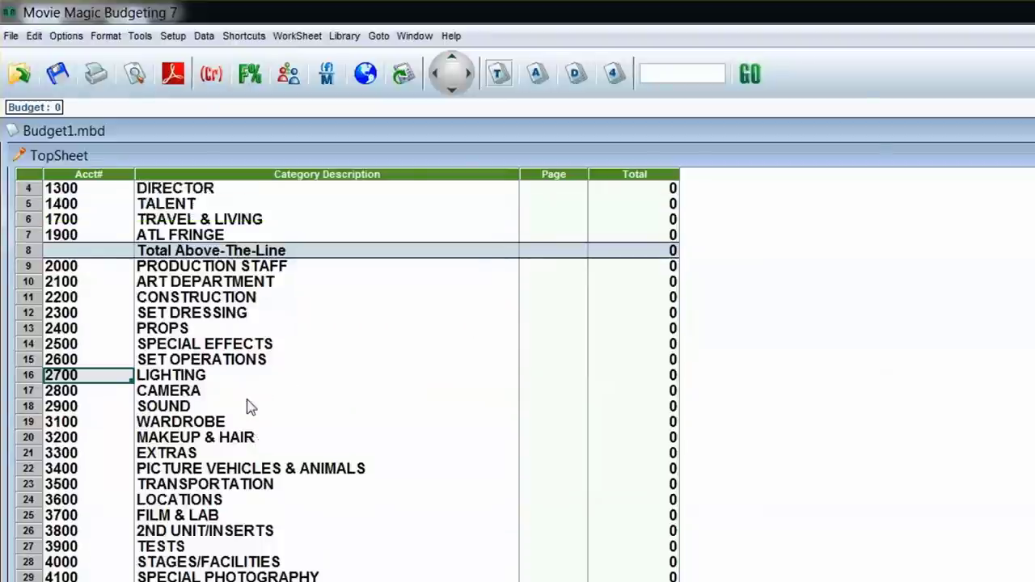
- Open account 2205 Construction Materials in the 2200 Construction category
{"action": "scroll", "coordinate": [251, 406], "scroll_direction": "up", "scroll_amount": 1}
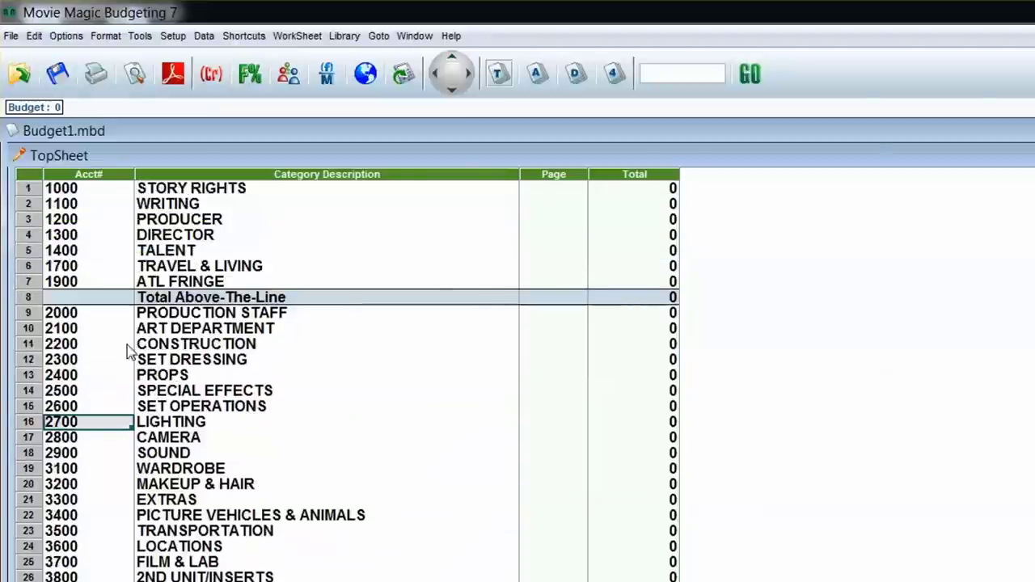
{"action": "double_click", "coordinate": [27, 346]}
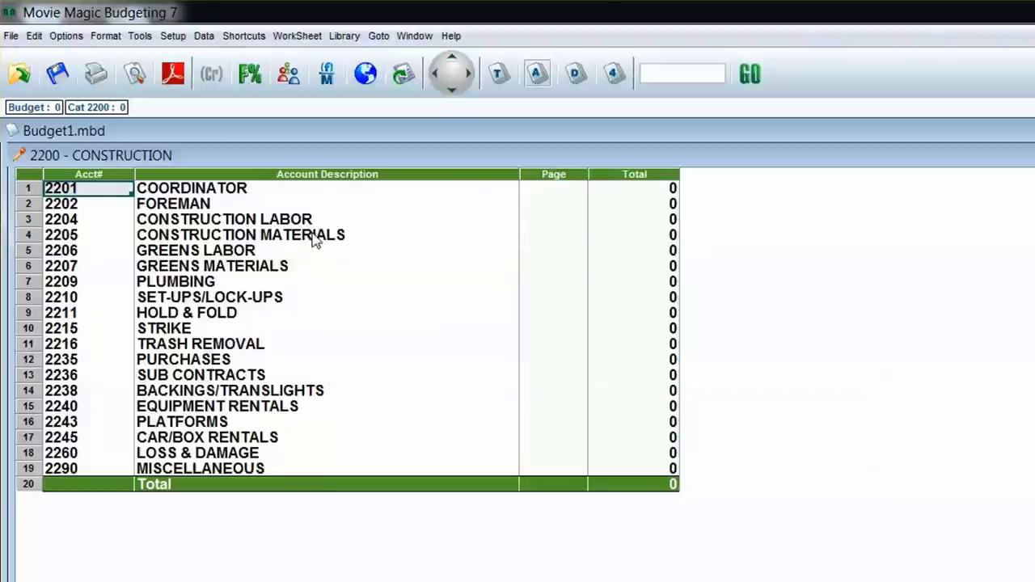
{"action": "double_click", "coordinate": [30, 239]}
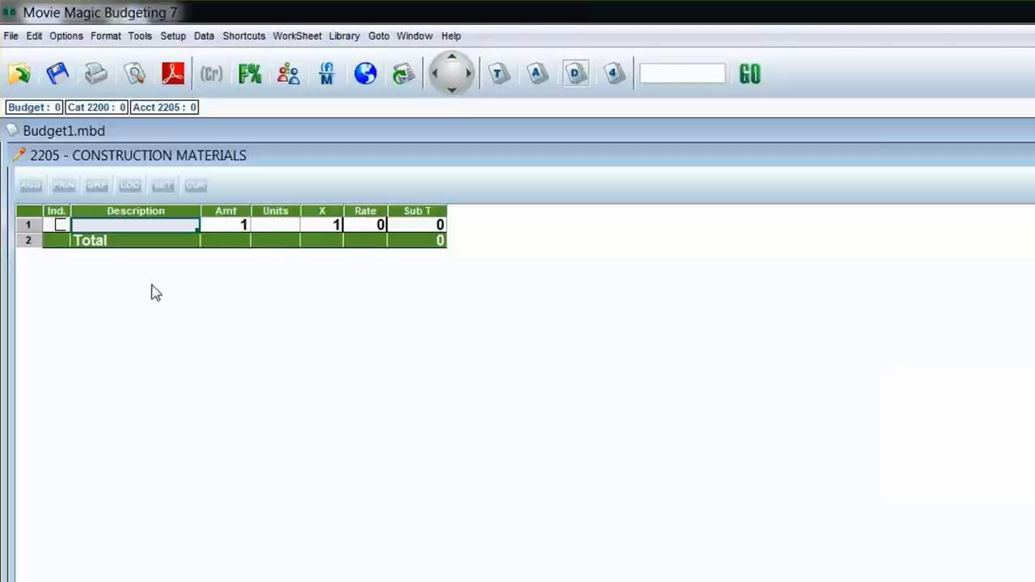
- Widen the Description, Amt, Units, X and Rate columns of the detail sheet, giving Description and Rate the most room
{"action": "left_click_drag", "start_coordinate": [200, 212], "coordinate": [481, 220]}
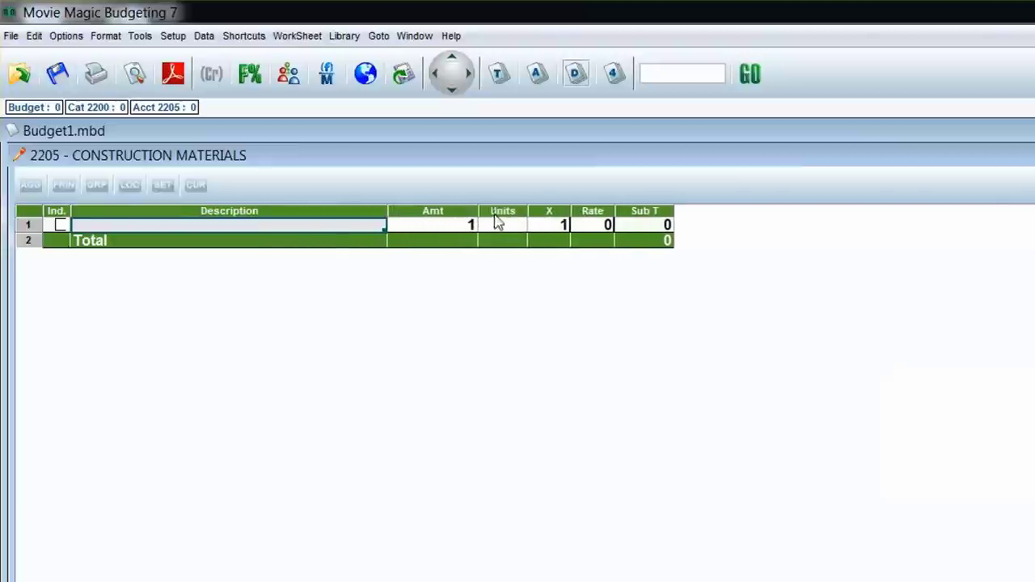
{"action": "left_click_drag", "start_coordinate": [617, 210], "coordinate": [893, 211]}
{"action": "left_click_drag", "start_coordinate": [573, 211], "coordinate": [648, 212]}
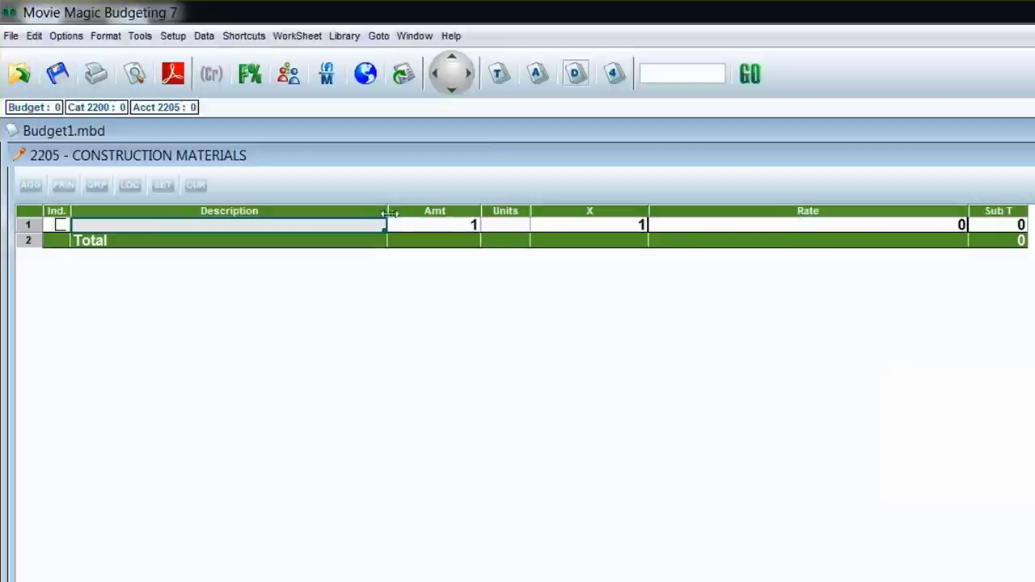
{"action": "mouse_move", "coordinate": [389, 211]}
{"action": "left_mouse_down"}
{"action": "mouse_move", "coordinate": [173, 210]}
{"action": "mouse_move", "coordinate": [1031, 207]}
{"action": "mouse_move", "coordinate": [753, 210]}
{"action": "mouse_move", "coordinate": [624, 234]}
{"action": "mouse_move", "coordinate": [195, 208]}
{"action": "mouse_move", "coordinate": [371, 209]}
{"action": "left_mouse_up"}
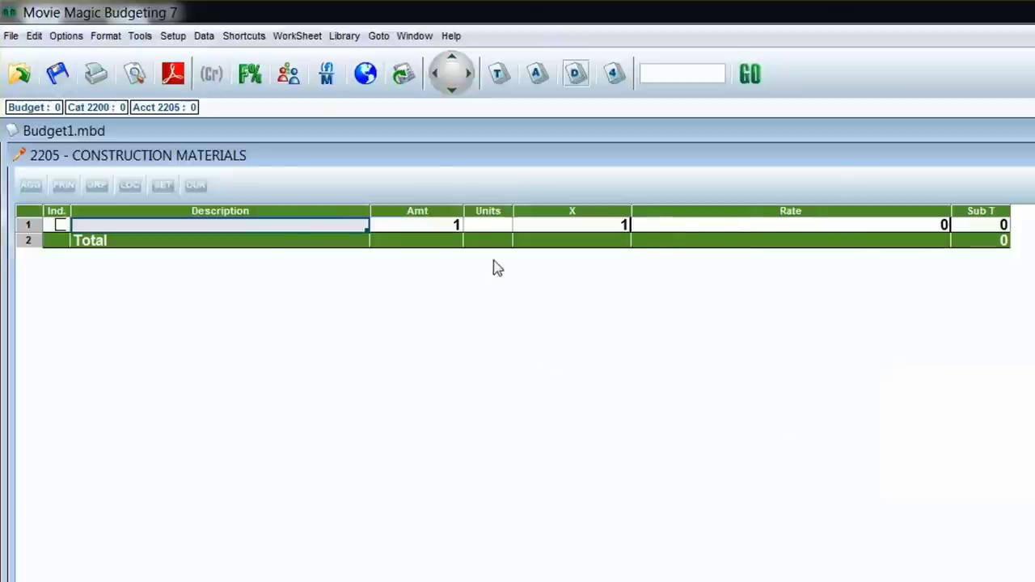
{"action": "left_click_drag", "start_coordinate": [461, 211], "coordinate": [519, 211]}
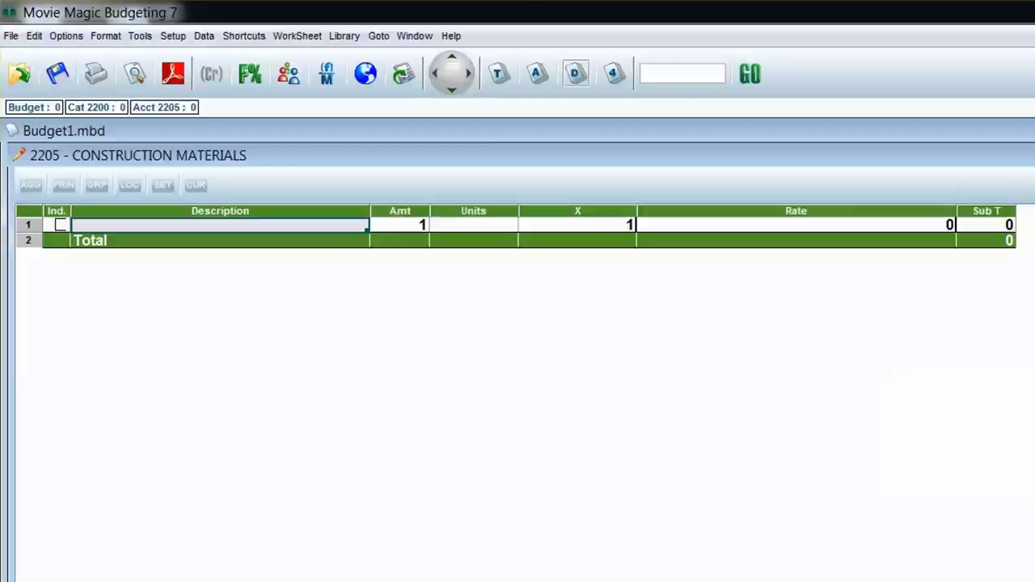
- Leave the first detail line blank and enter Lumber as the description of the second line
{"action": "key", "text": "Tab"}
{"action": "key", "text": "Tab"}
{"action": "key", "text": "Tab"}
{"action": "key", "text": "Tab"}
{"action": "key", "text": "Tab"}
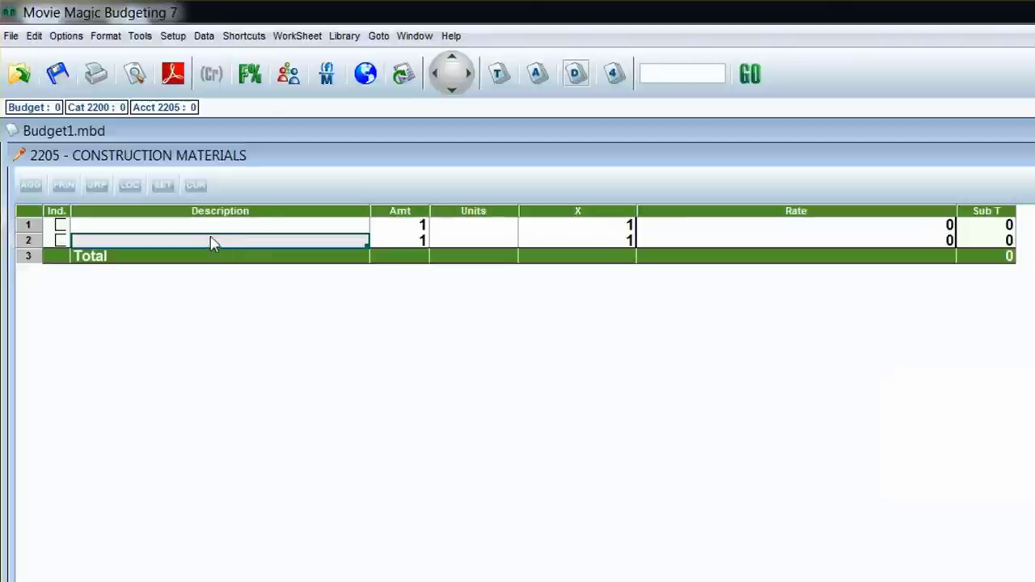
{"action": "type", "text": "U"}
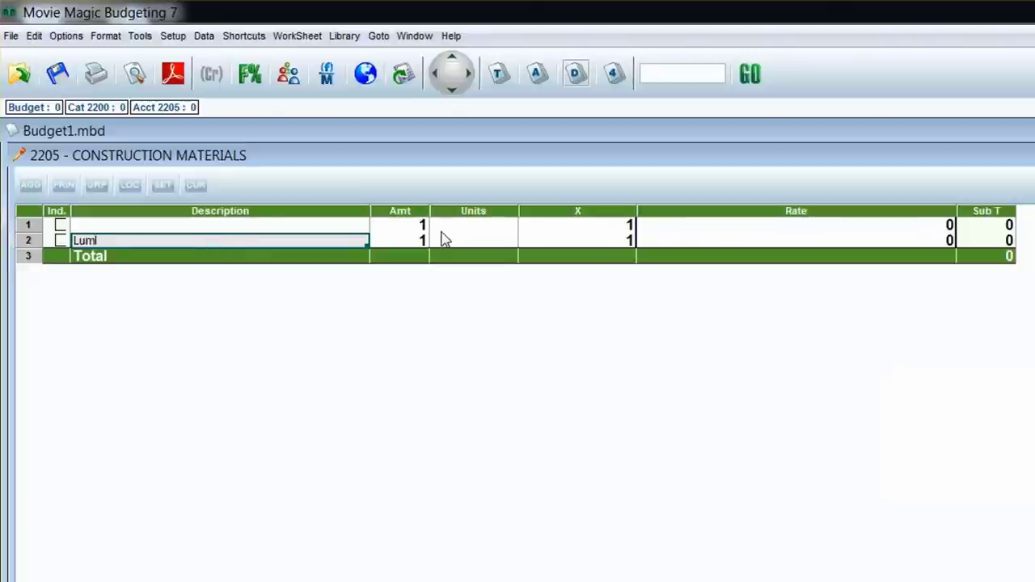
{"action": "key", "text": "Tab"}
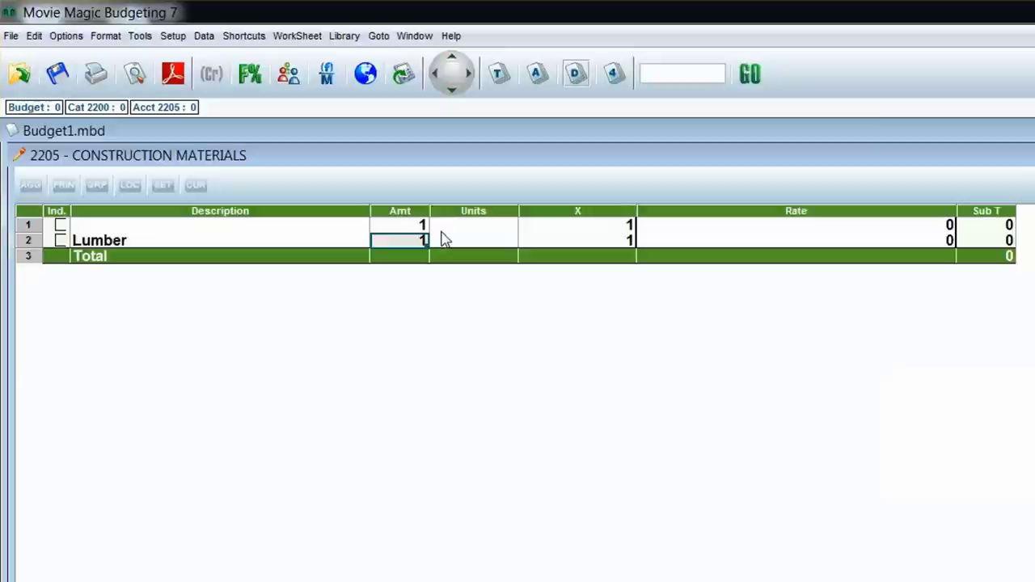
- Set the Lumber line's units to Flat and its rate to 500, keeping the amount and multiplier at 1
{"action": "key", "text": "Tab"}
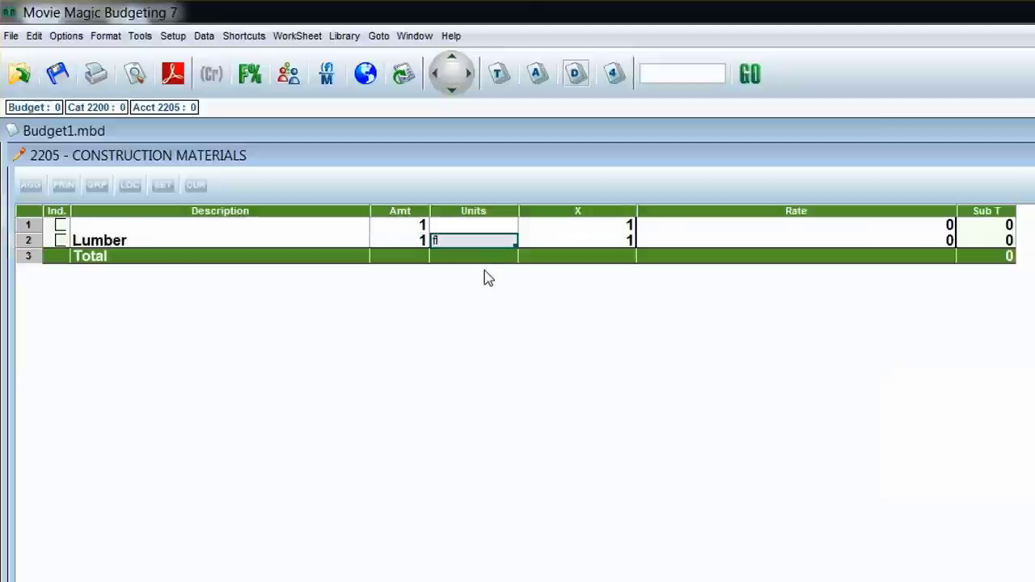
{"action": "type", "text": "fl"}
{"action": "key", "text": "Tab"}
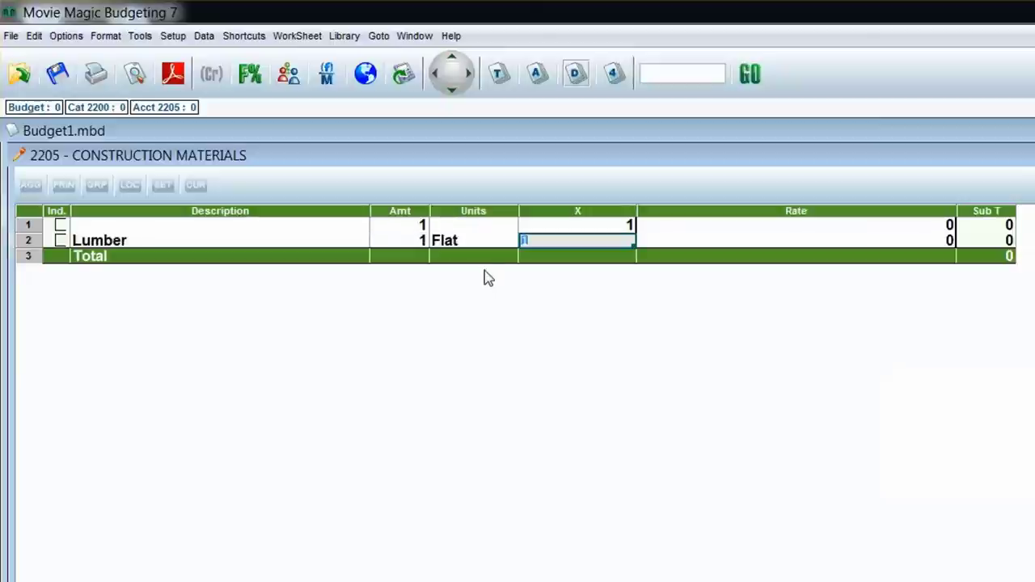
{"action": "key", "text": "Tab"}
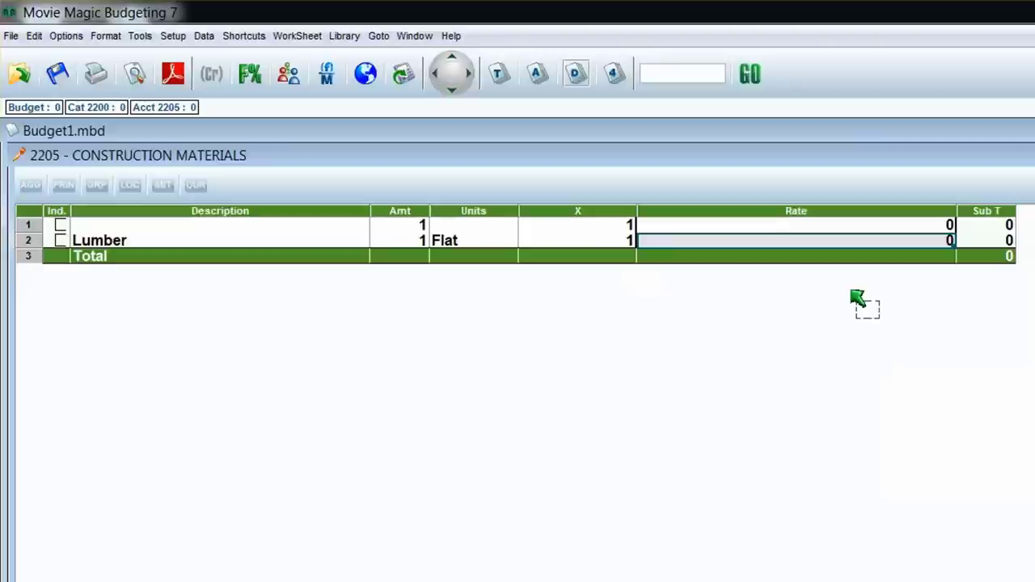
{"action": "type", "text": "500"}
{"action": "key", "text": "Tab"}
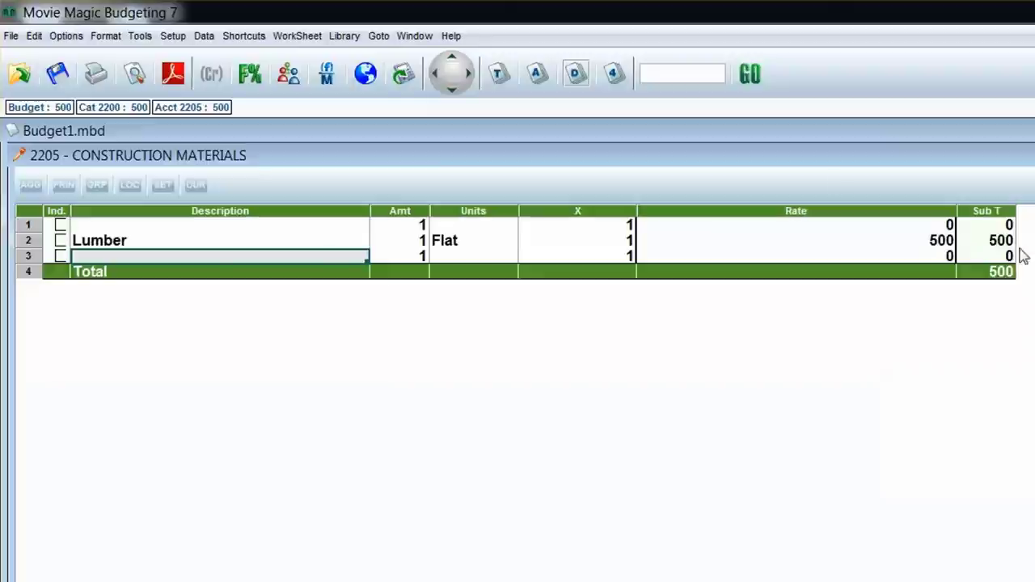
- Return to the TopSheet and open account 2001 Production Manager in the 2000 Production Staff category
{"action": "left_click", "coordinate": [500, 81]}
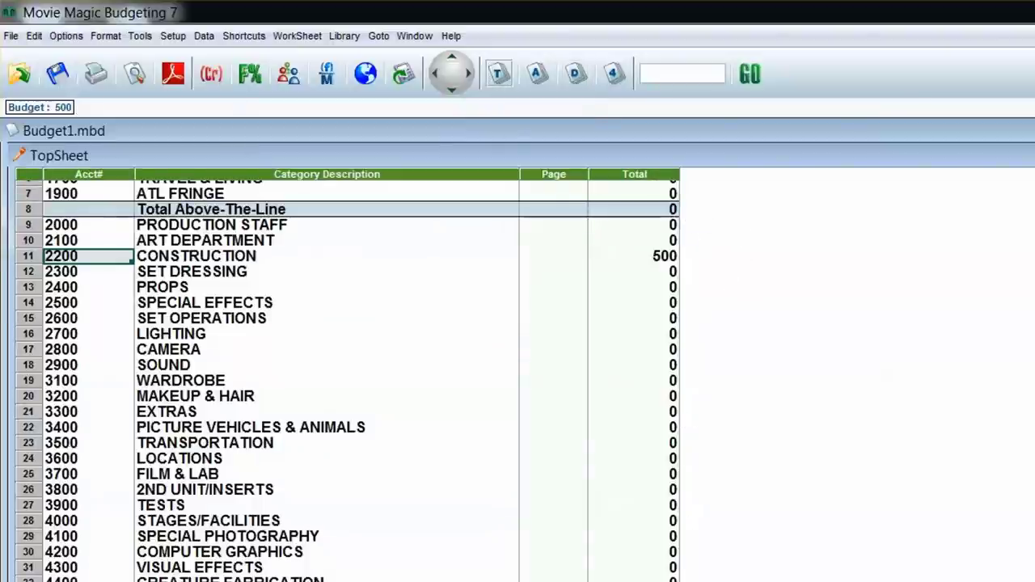
{"action": "scroll", "coordinate": [226, 288], "scroll_direction": "up", "scroll_amount": 2}
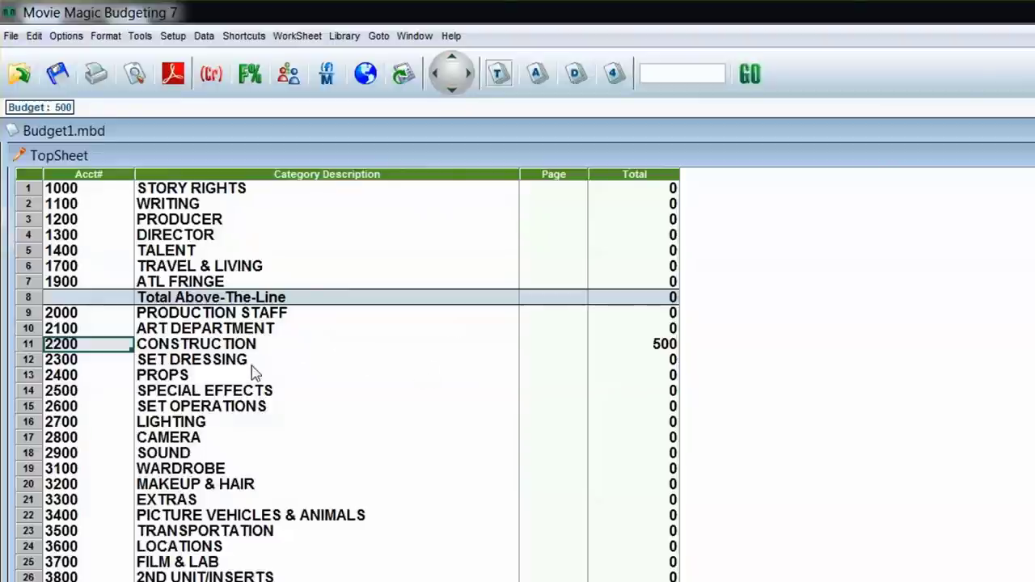
{"action": "double_click", "coordinate": [25, 316]}
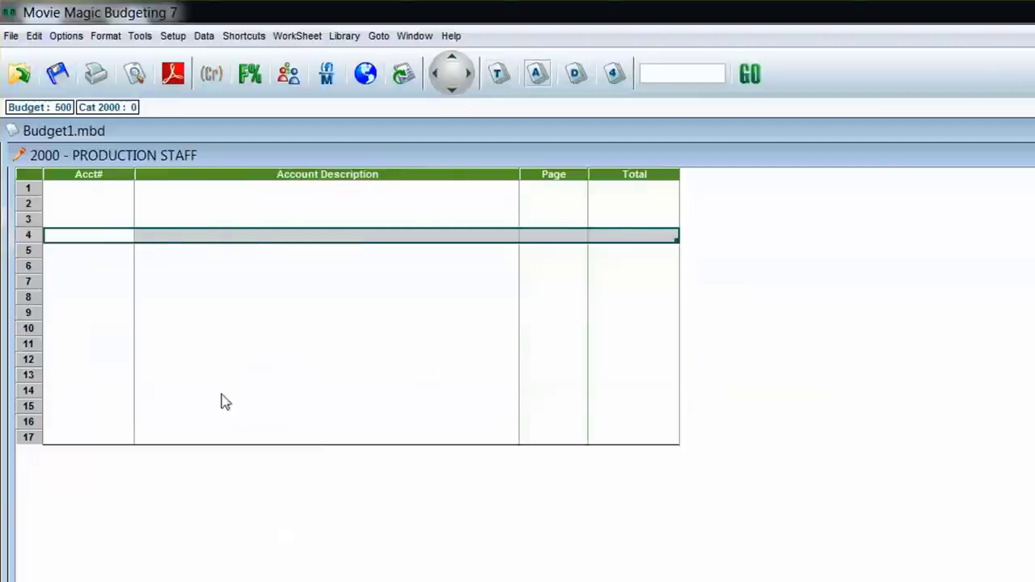
{"action": "double_click", "coordinate": [32, 190]}
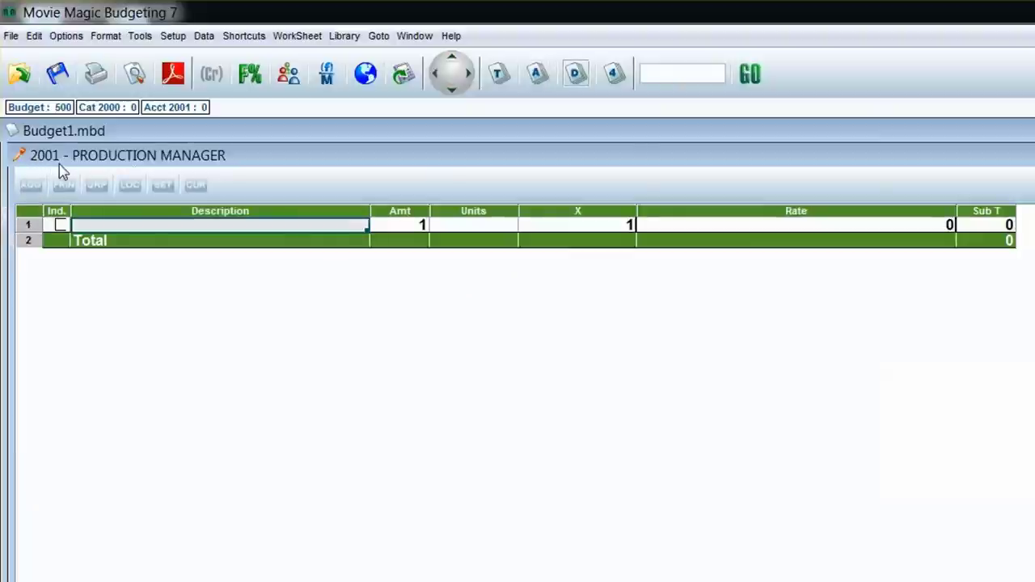
- Leave the first detail line blank and enter the UPM's name and title as the second line's description
{"action": "left_click_drag", "start_coordinate": [104, 187], "coordinate": [172, 268]}
{"action": "key", "text": "Tab"}
{"action": "key", "text": "Tab"}
{"action": "key", "text": "Tab"}
{"action": "key", "text": "Tab"}
{"action": "key", "text": "Tab"}
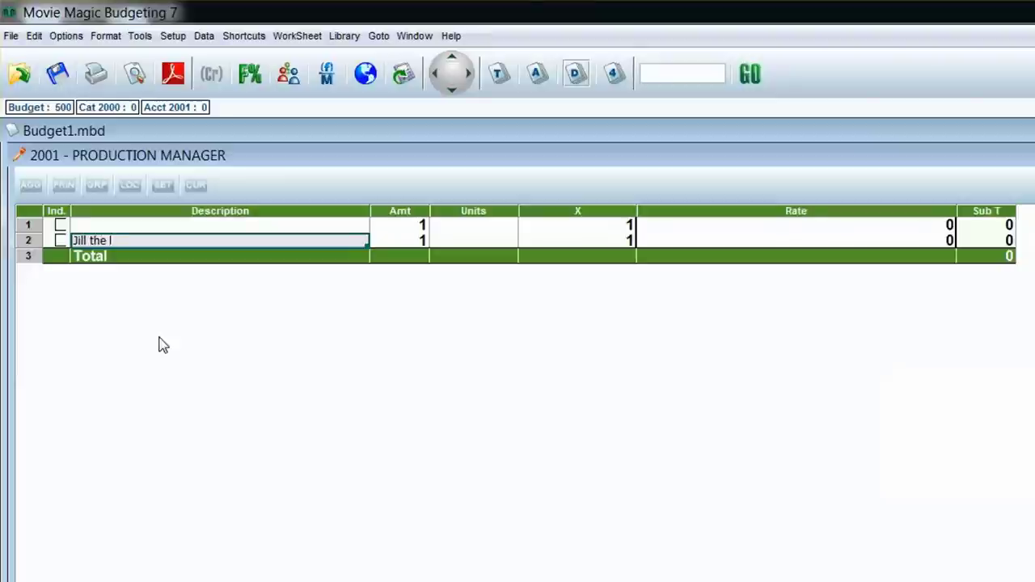
{"action": "type", "text": "Jill the UPM"}
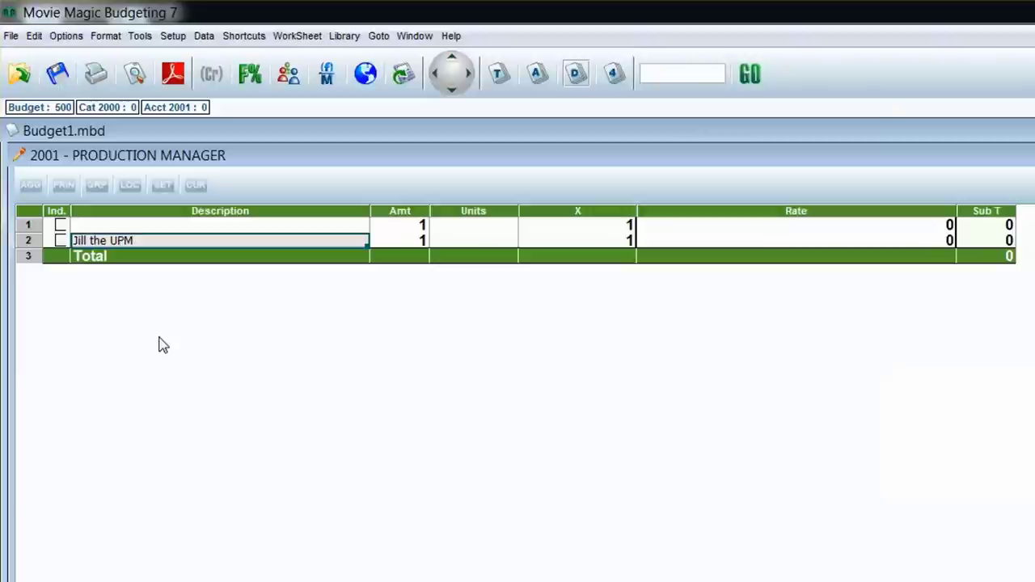
{"action": "key", "text": "Tab"}
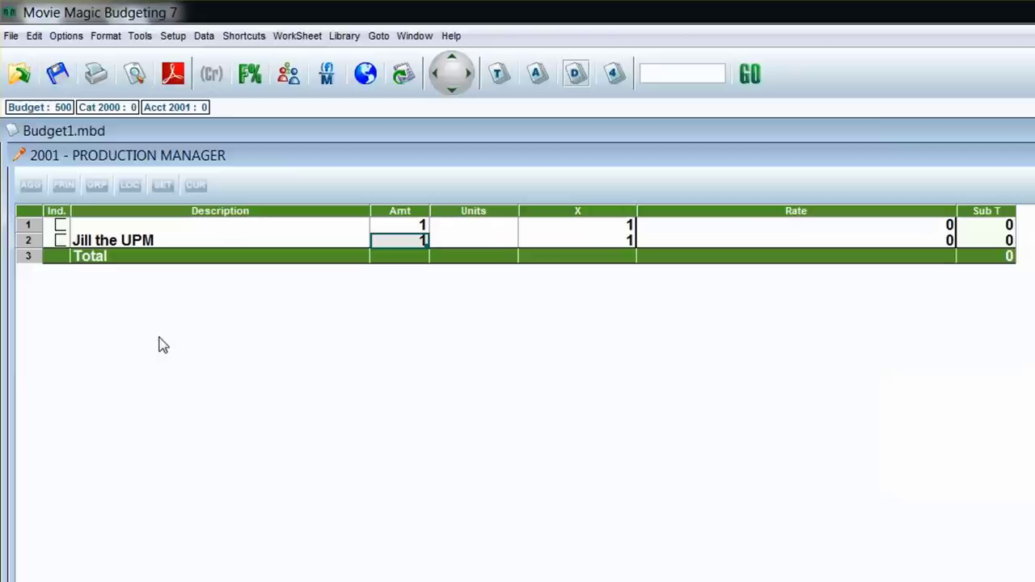
- Add a Prep line below the UPM line with the global formula =PD as its amount, and check that formula
{"action": "key", "text": "Tab"}
{"action": "key", "text": "Tab"}
{"action": "key", "text": "Tab"}
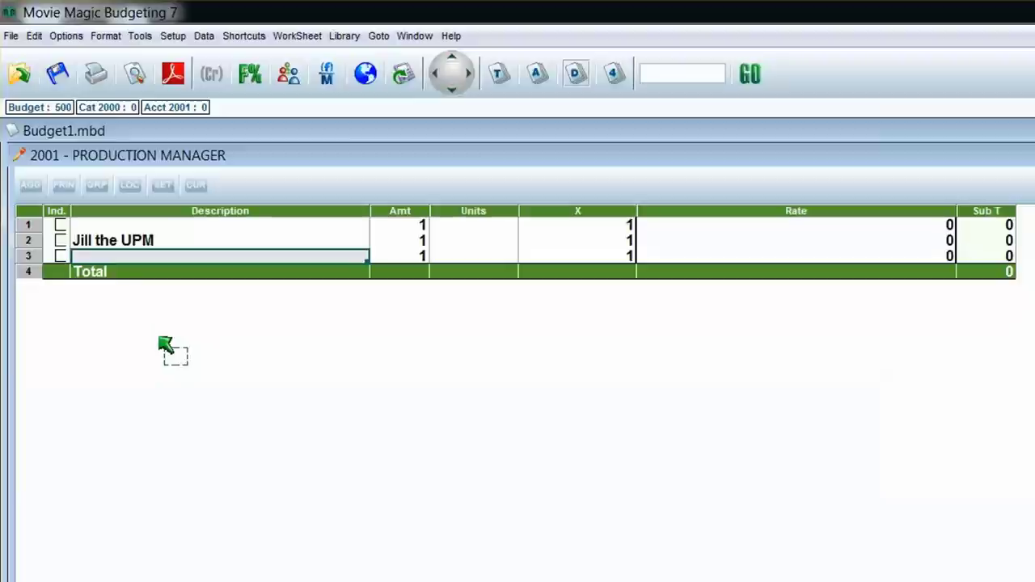
{"action": "type", "text": "Prep"}
{"action": "key", "text": "Tab"}
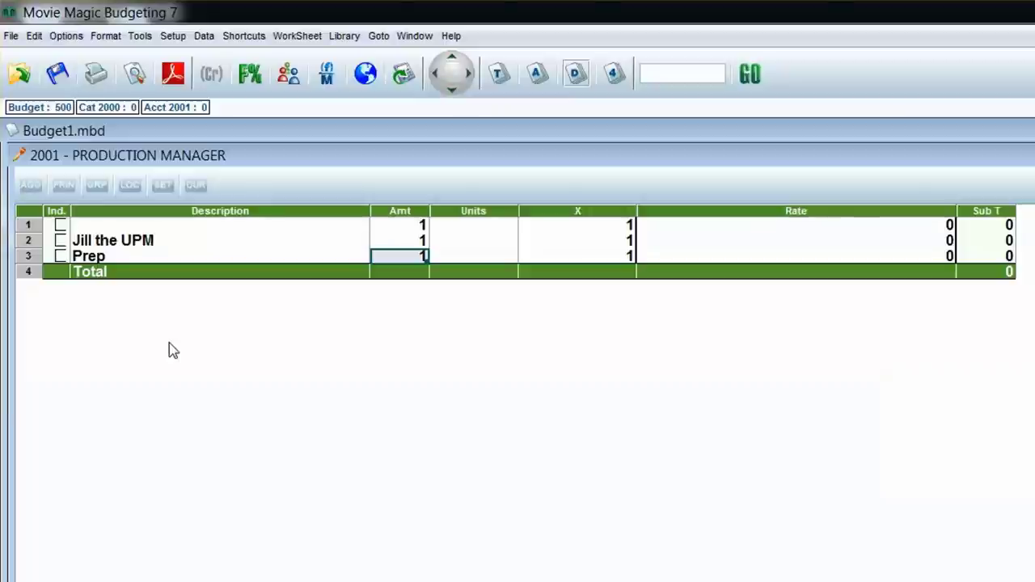
{"action": "type", "text": "=P"}
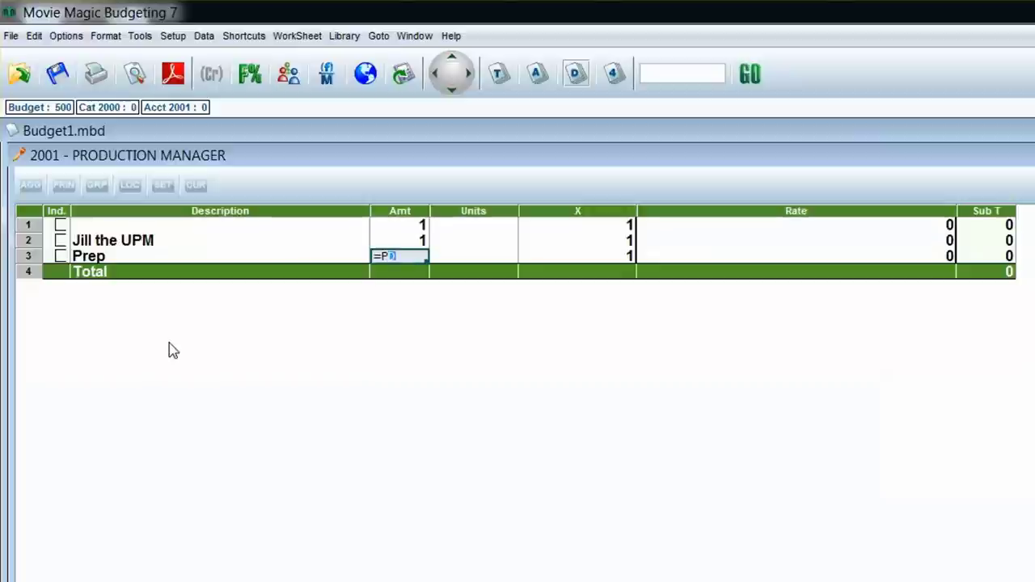
{"action": "type", "text": "REP"}
{"action": "key", "text": "Tab"}
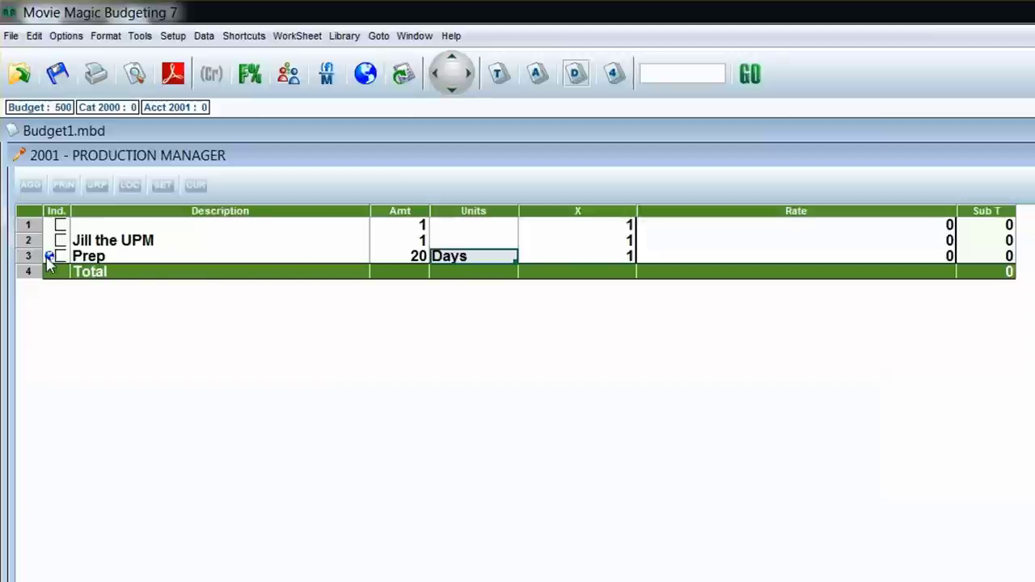
{"action": "left_click", "coordinate": [396, 259]}
{"action": "left_click_drag", "start_coordinate": [397, 257], "coordinate": [407, 272]}
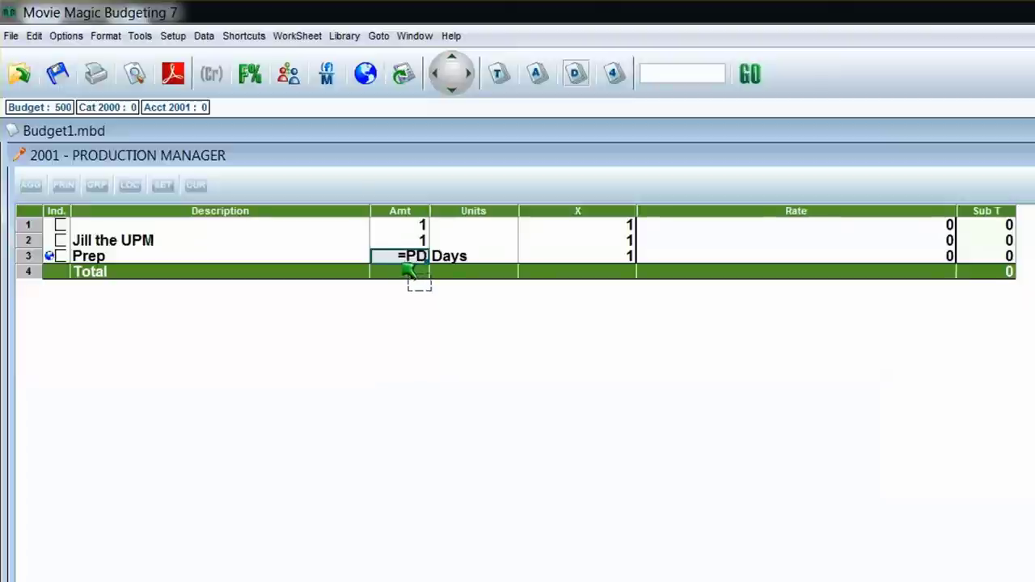
{"action": "left_click", "coordinate": [451, 262]}
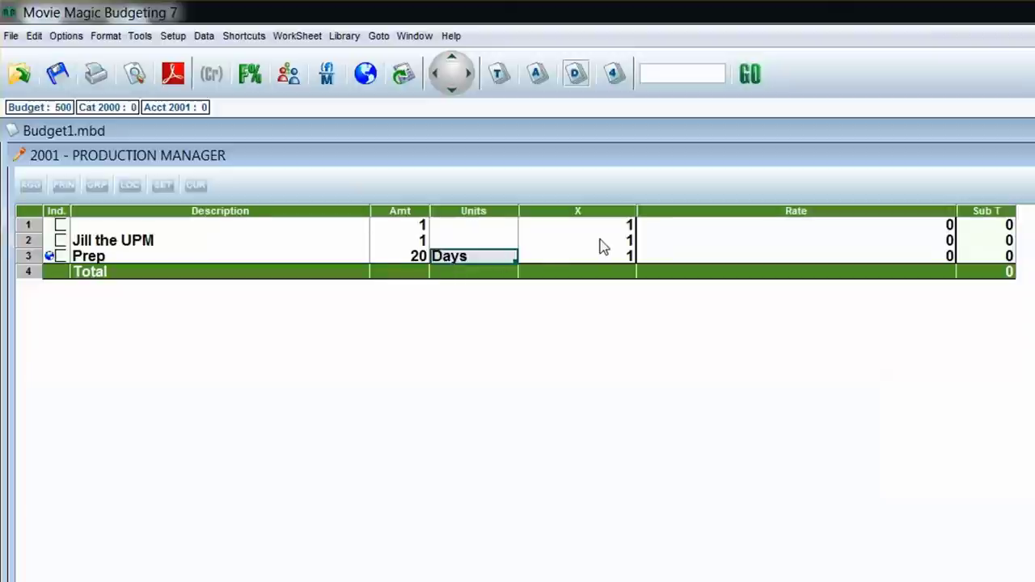
- Set the Prep line's rate to 850, keeping its multiplier at 1
{"action": "key", "text": "Tab"}
{"action": "key", "text": "Tab"}
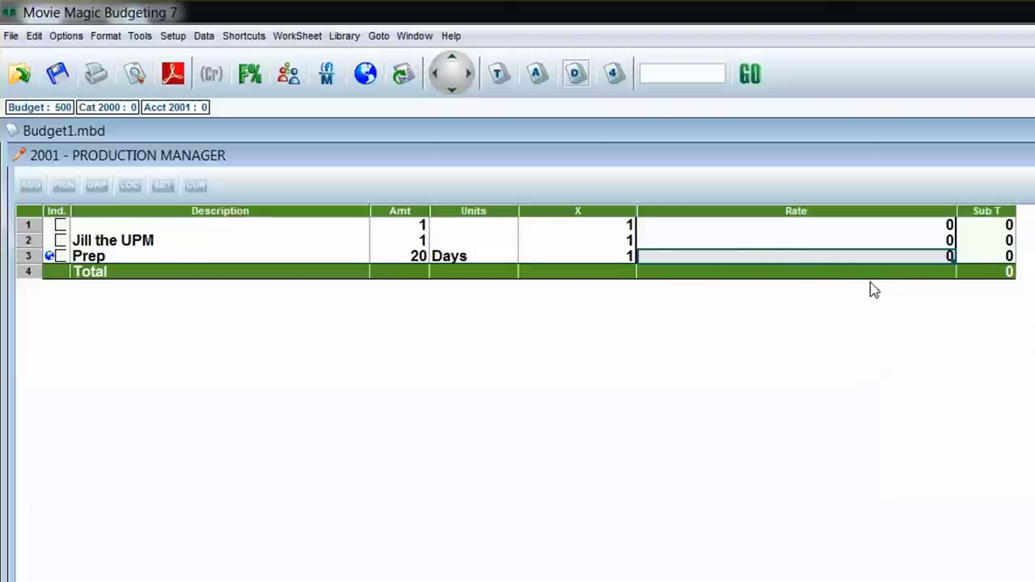
{"action": "left_click_drag", "start_coordinate": [873, 291], "coordinate": [729, 263]}
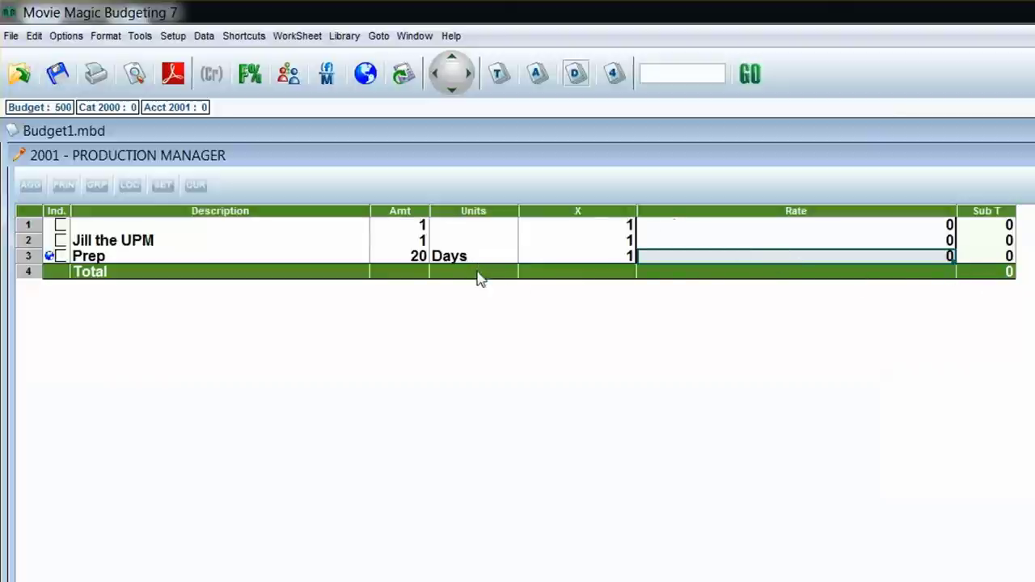
{"action": "left_click_drag", "start_coordinate": [711, 260], "coordinate": [824, 256]}
{"action": "left_click_drag", "start_coordinate": [823, 256], "coordinate": [820, 260]}
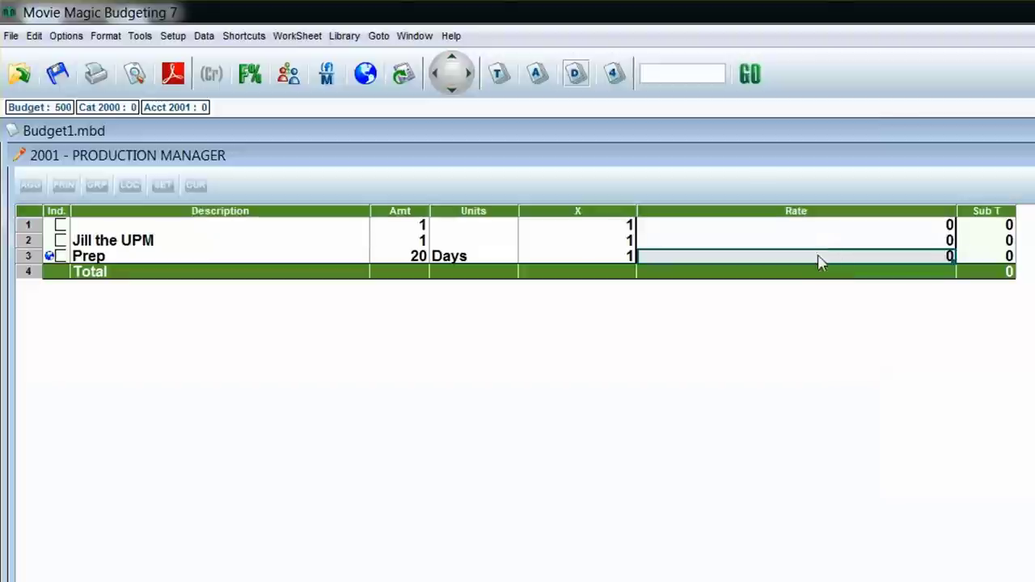
{"action": "type", "text": "850"}
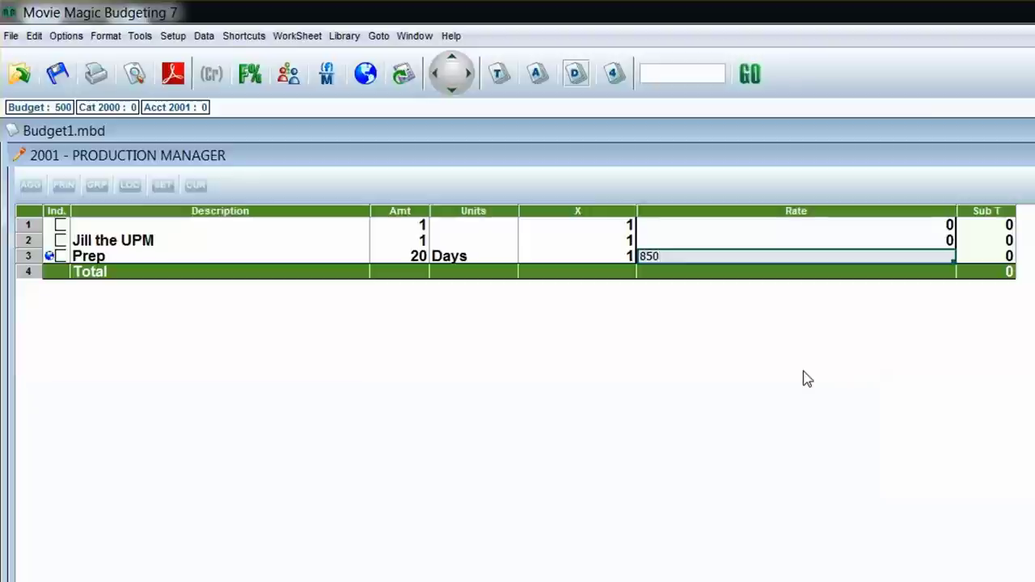
{"action": "key", "text": "Return"}
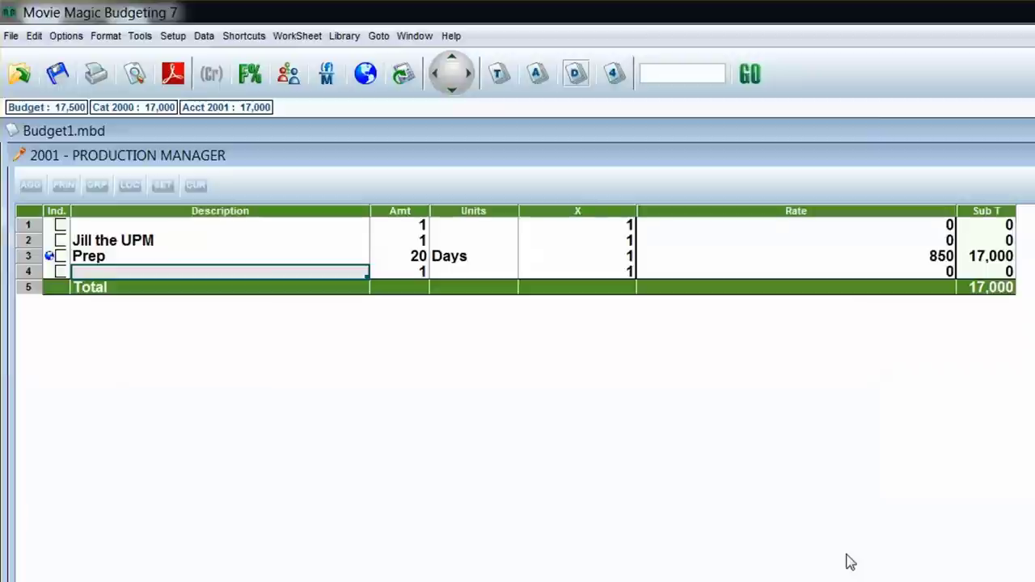
- Add a Shoot line below Prep with the global formula =SD as its amount and a rate of 950
{"action": "type", "text": "Shoot"}
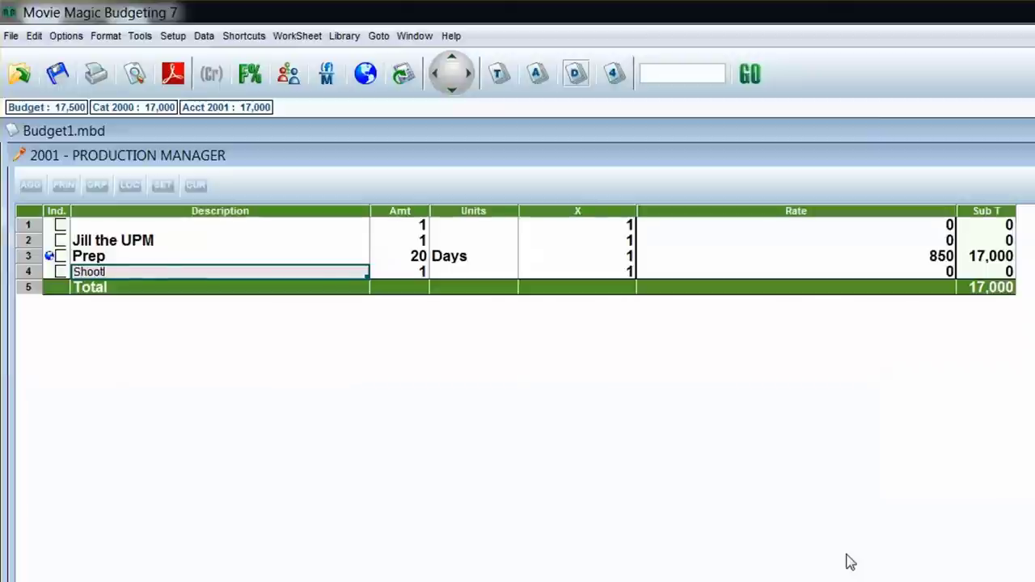
{"action": "key", "text": "Tab"}
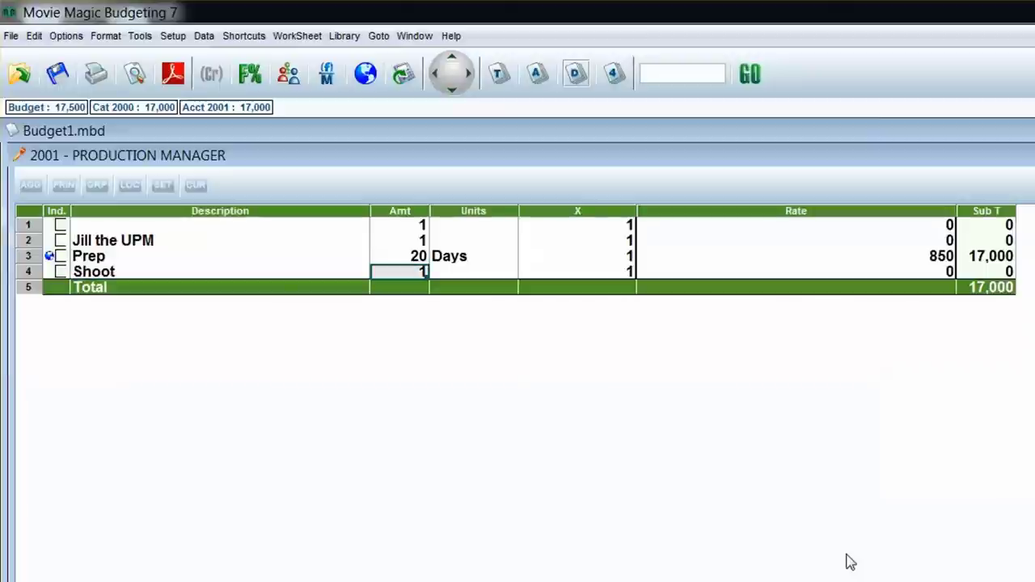
{"action": "type", "text": "=SD"}
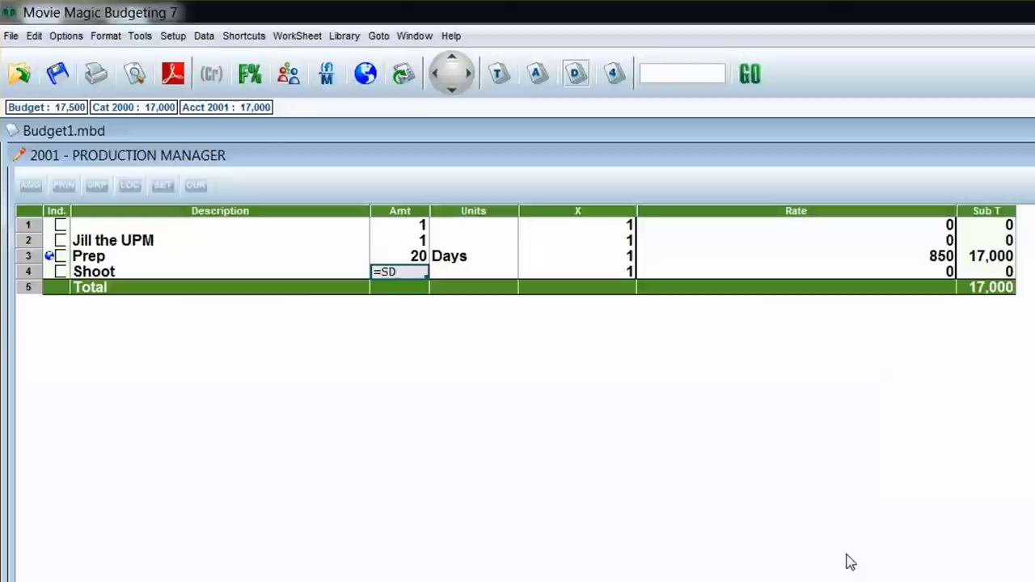
{"action": "key", "text": "Tab"}
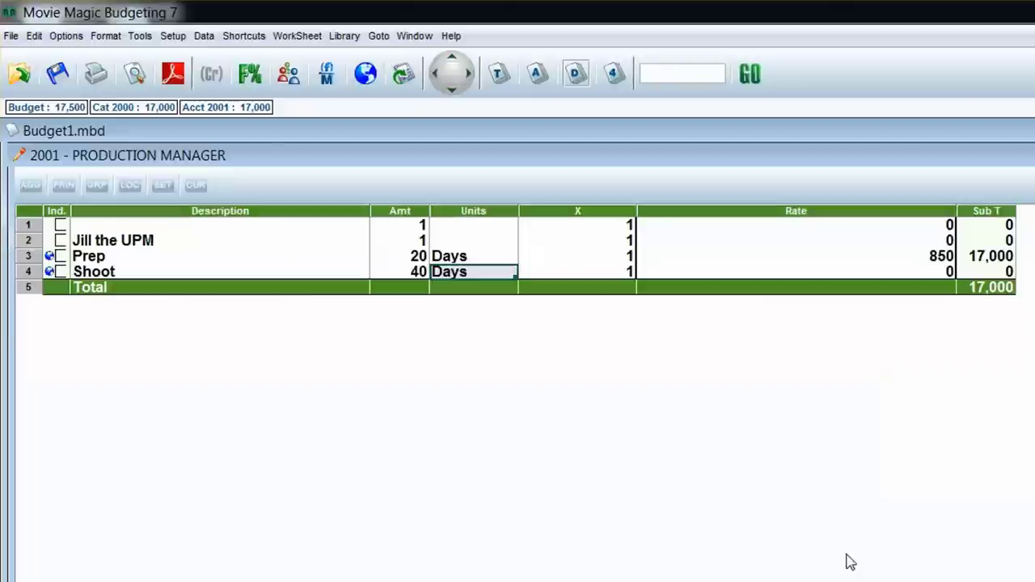
{"action": "key", "text": "Tab"}
{"action": "key", "text": "Tab"}
{"action": "type", "text": "950"}
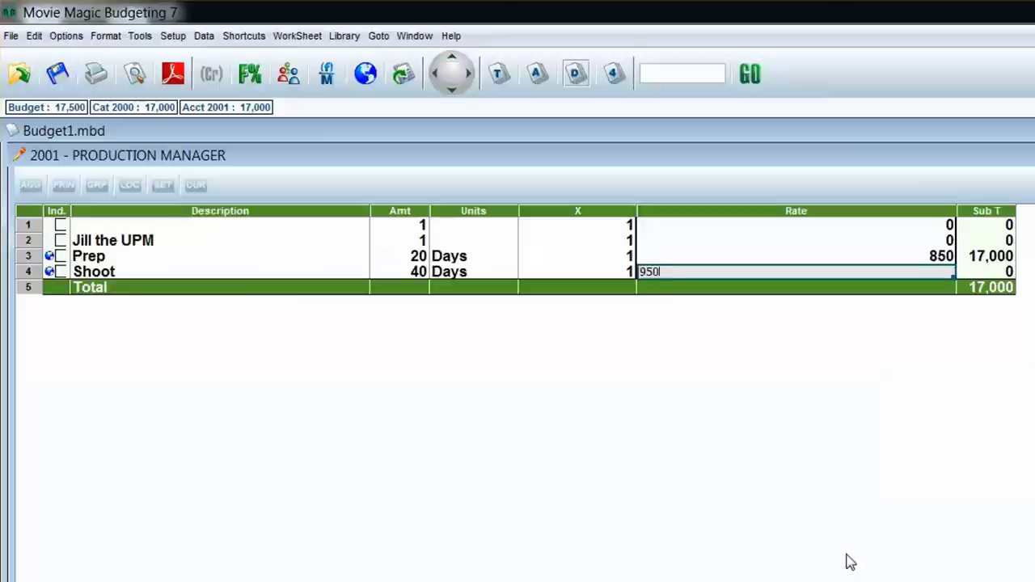
{"action": "key", "text": "Tab"}
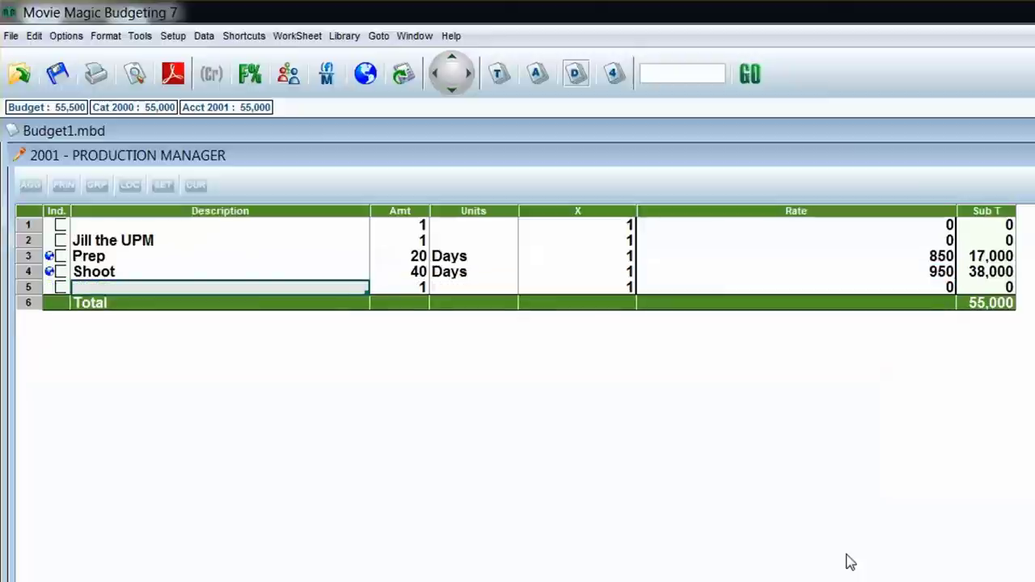
- Add a Post line with a global-driven amount of 15 Days and a rate of 900
{"action": "type", "text": "Post"}
{"action": "key", "text": "Tab"}
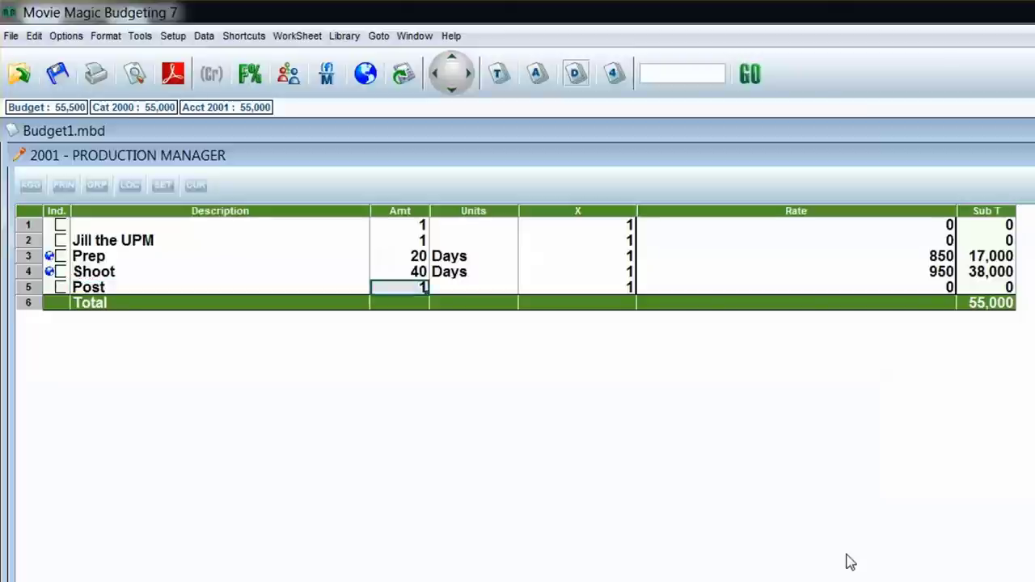
{"action": "type", "text": "15"}
{"action": "key", "text": "Tab"}
{"action": "type", "text": "Days"}
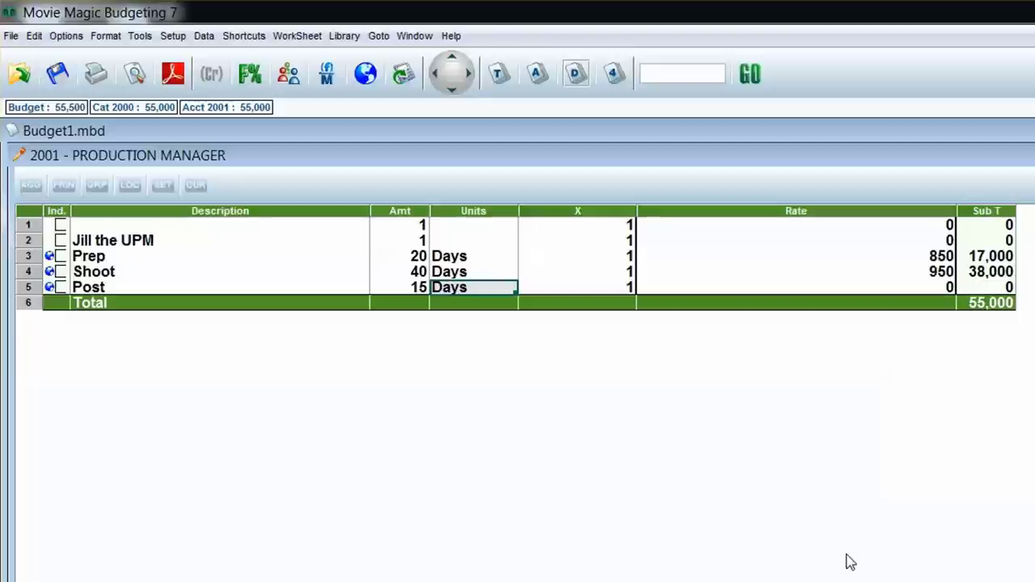
{"action": "key", "text": "Tab"}
{"action": "key", "text": "Tab"}
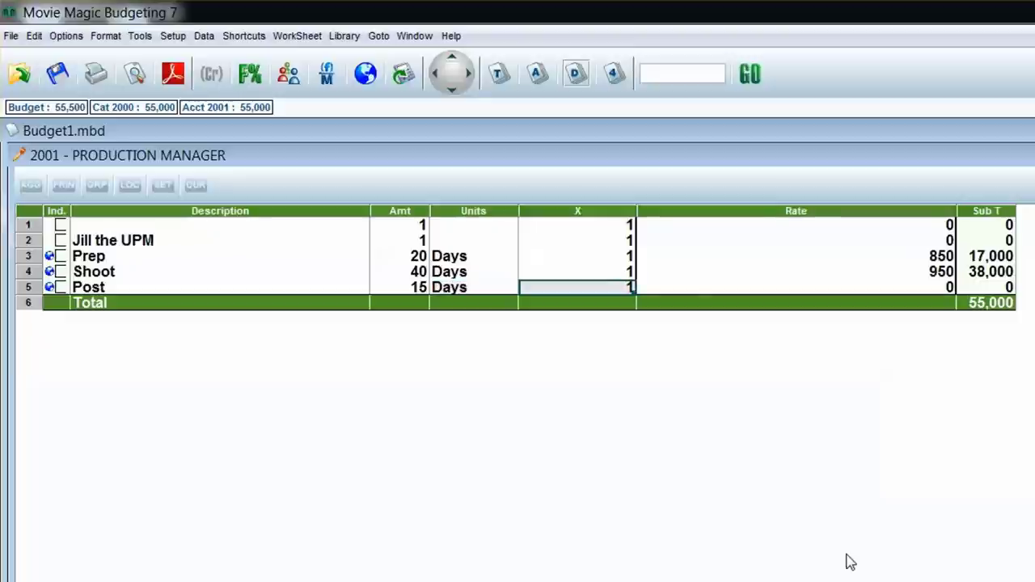
{"action": "type", "text": "900"}
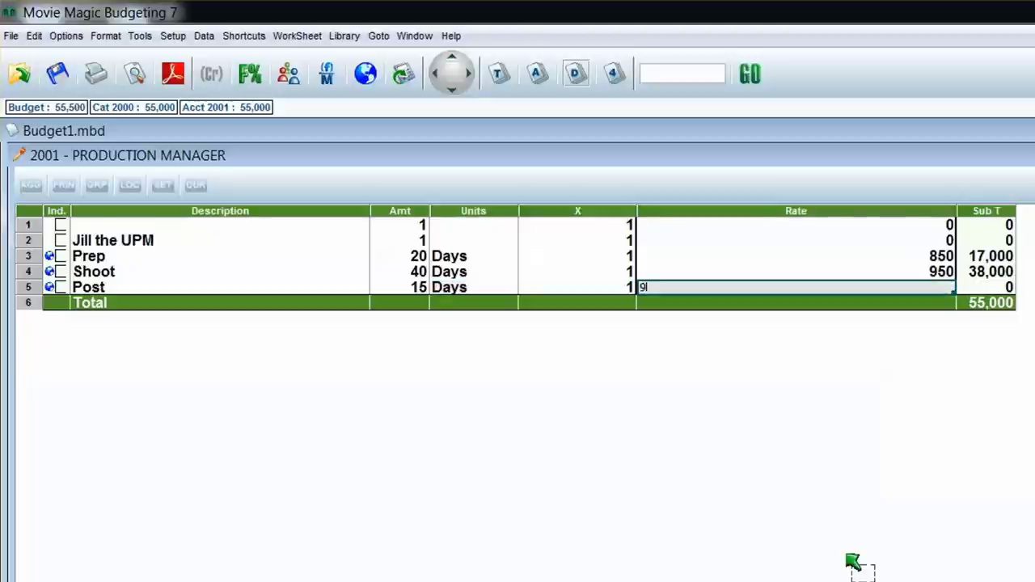
{"action": "key", "text": "Return"}
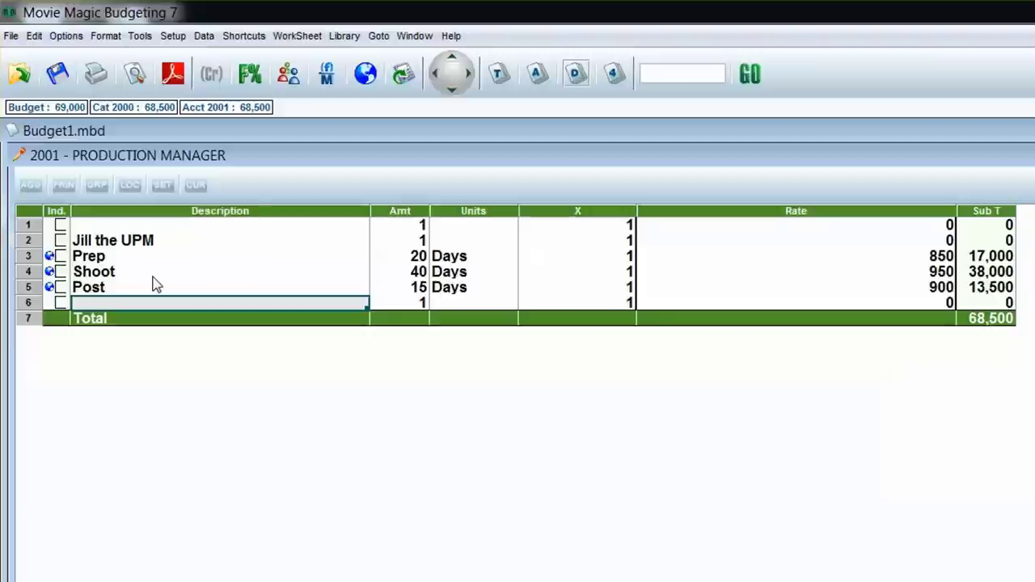
- Add a Car Rental line below Post with the global formula =TWD as its amount
{"action": "type", "text": "Car Rental"}
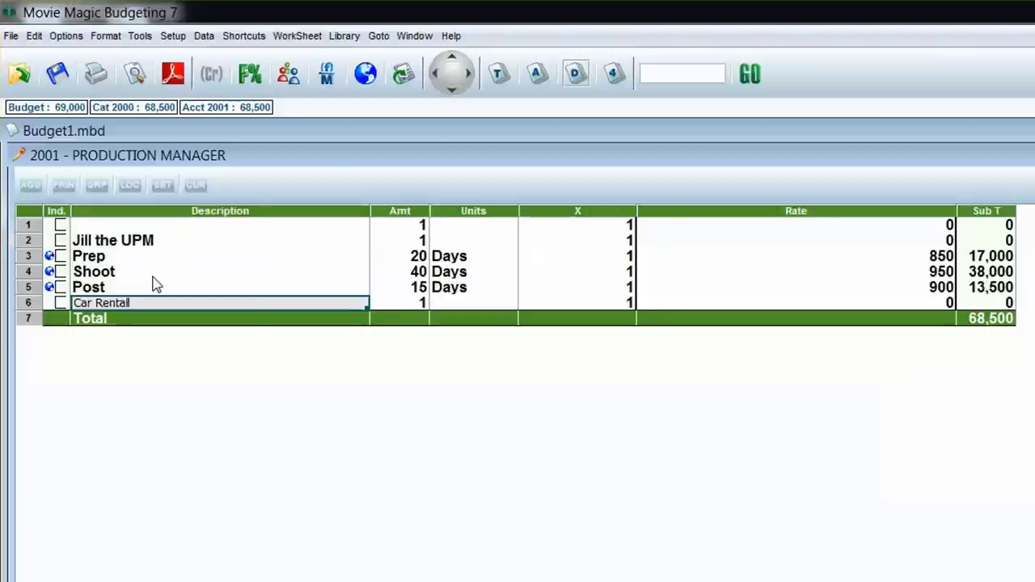
{"action": "key", "text": "Tab"}
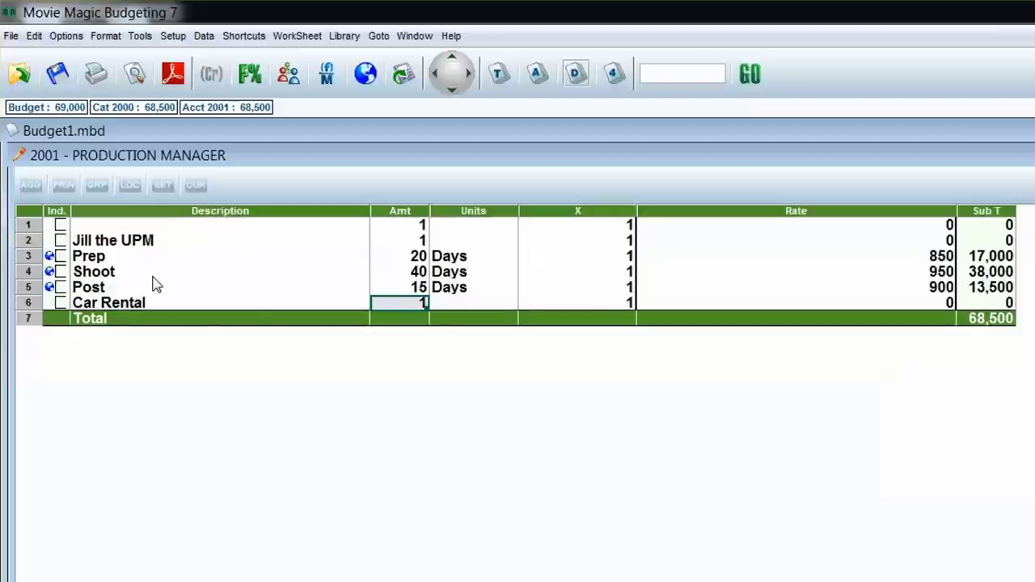
{"action": "left_click", "coordinate": [152, 277]}
{"action": "type", "text": "T"}
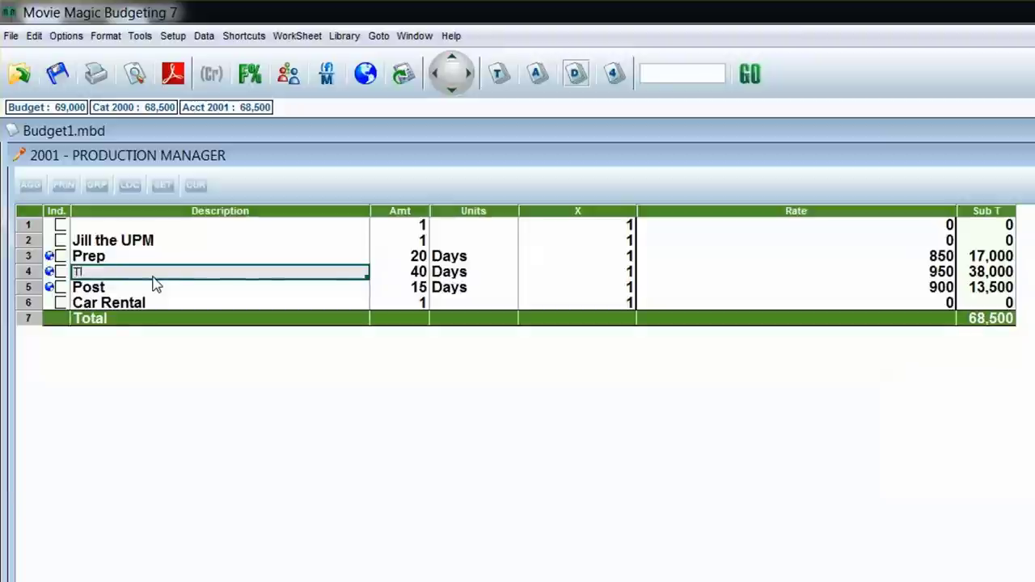
{"action": "key", "text": "Escape"}
{"action": "left_click_drag", "start_coordinate": [400, 305], "coordinate": [478, 370]}
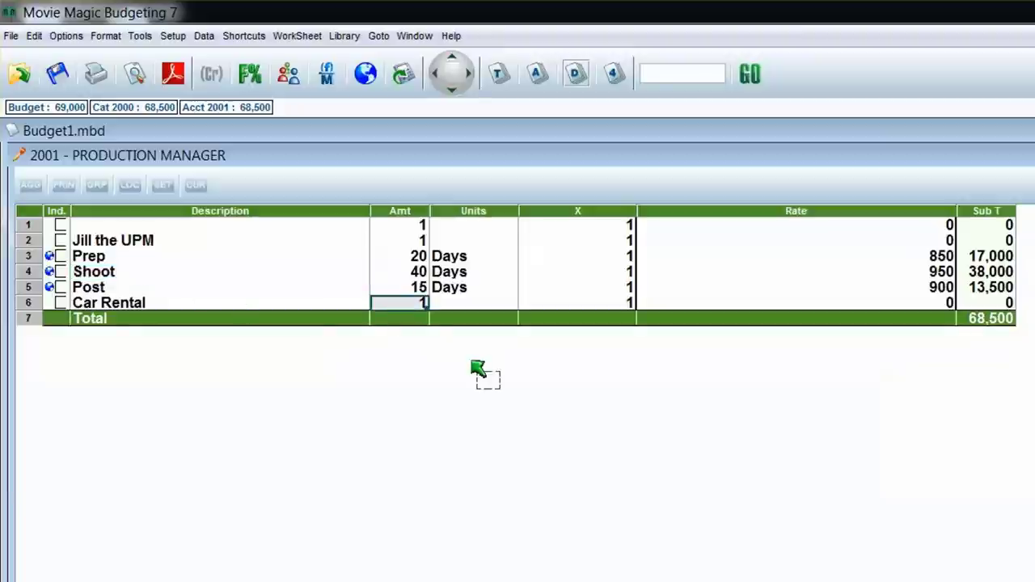
{"action": "type", "text": "=TWD"}
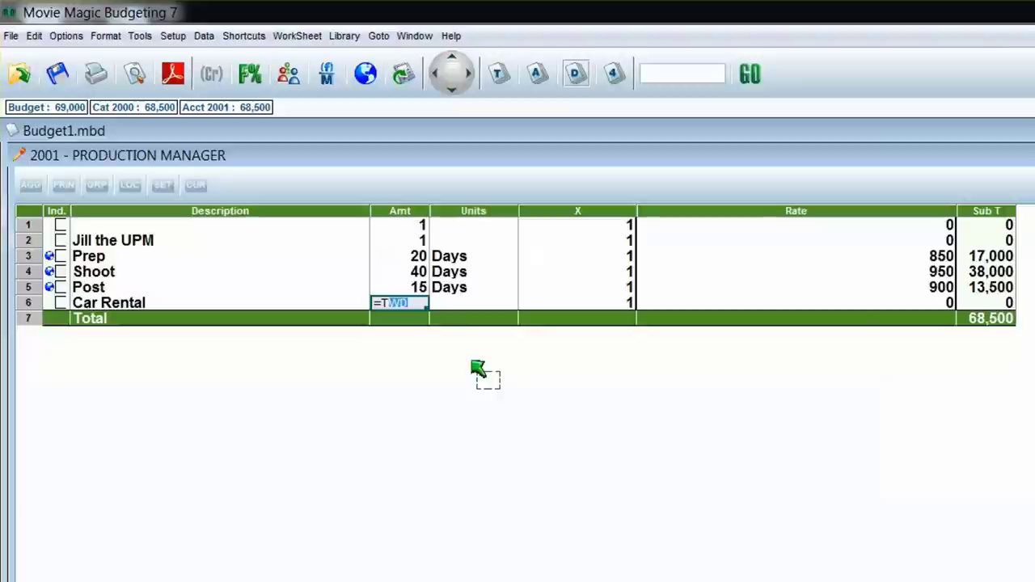
{"action": "key", "text": "Return"}
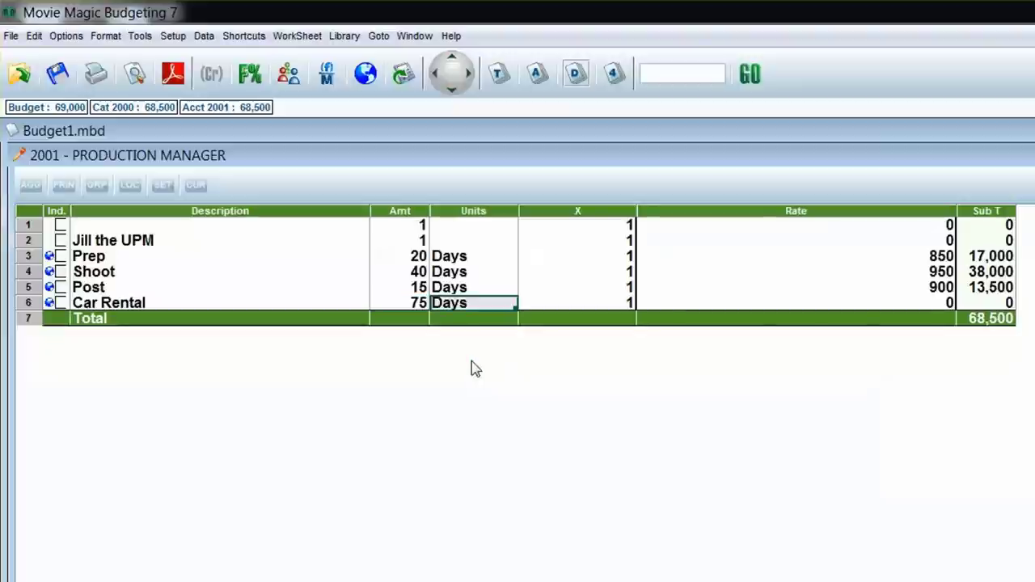
- Try the formula =TWD-5 as the Car Rental line's amount
{"action": "double_click", "coordinate": [405, 311]}
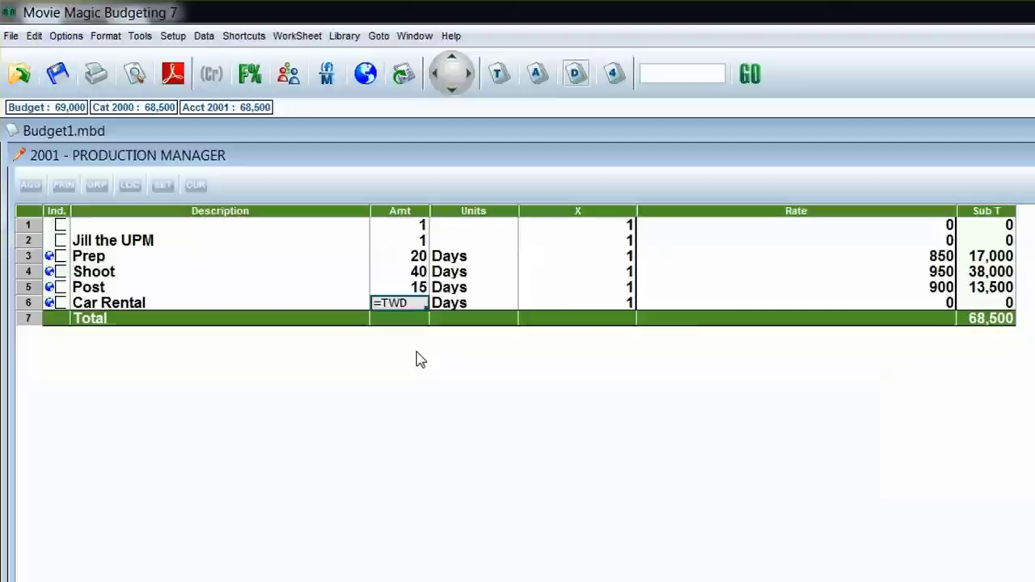
{"action": "type", "text": "-5"}
{"action": "key", "text": "Tab"}
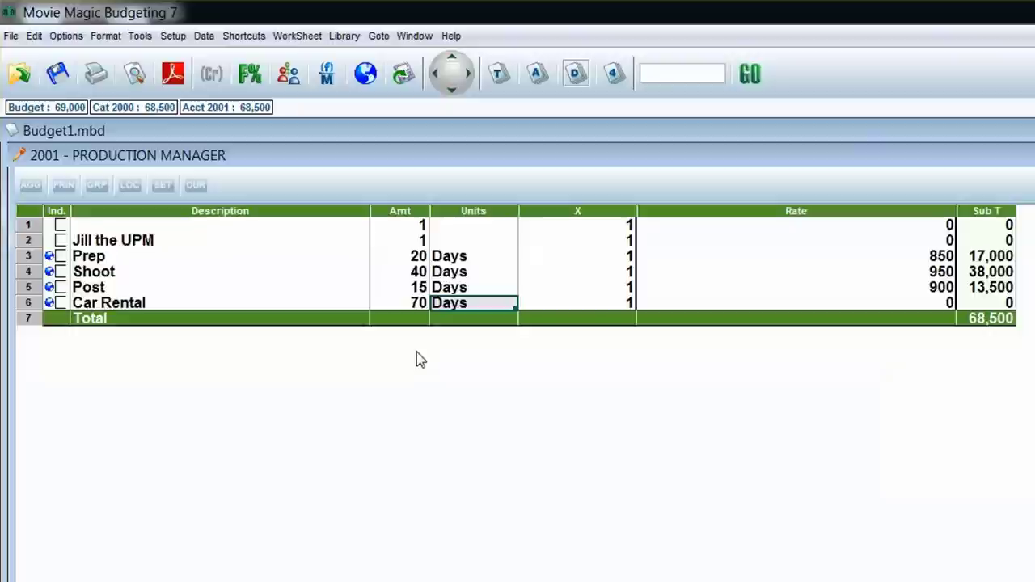
- Try the formula =TWD/2 as the Car Rental line's amount
{"action": "double_click", "coordinate": [411, 302]}
{"action": "left_click_drag", "start_coordinate": [411, 302], "coordinate": [431, 322]}
{"action": "key", "text": "BackSpace"}
{"action": "key", "text": "BackSpace"}
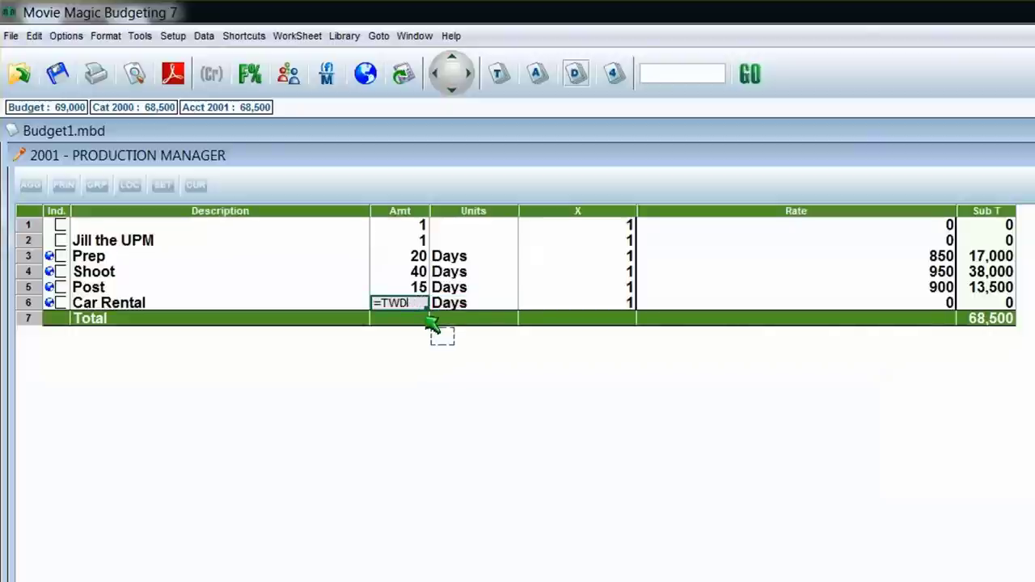
{"action": "type", "text": "/2"}
{"action": "key", "text": "Tab"}
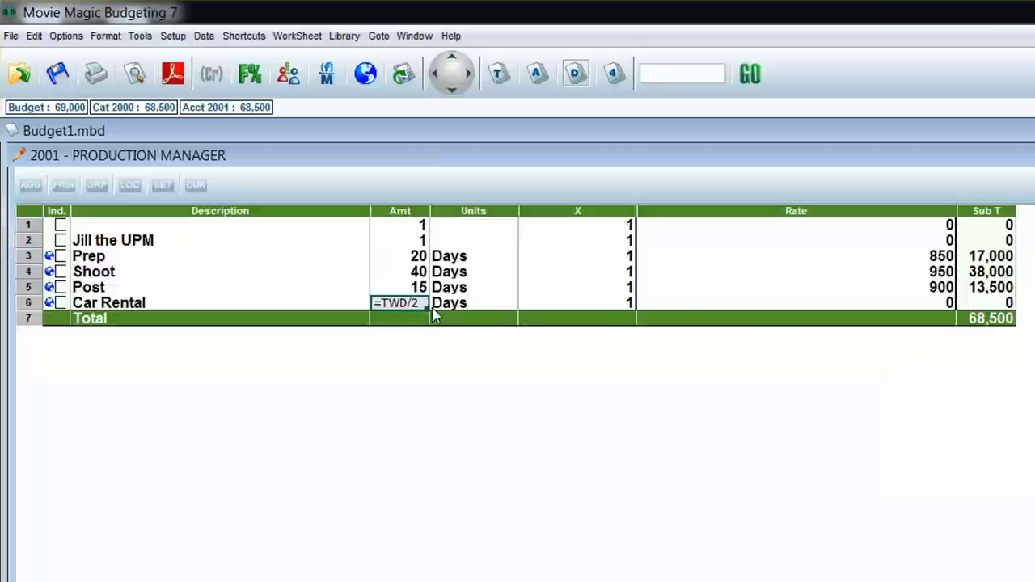
- Restore the Car Rental line's amount formula to =TWD
{"action": "double_click", "coordinate": [424, 307]}
{"action": "key", "text": "BackSpace"}
{"action": "key", "text": "BackSpace"}
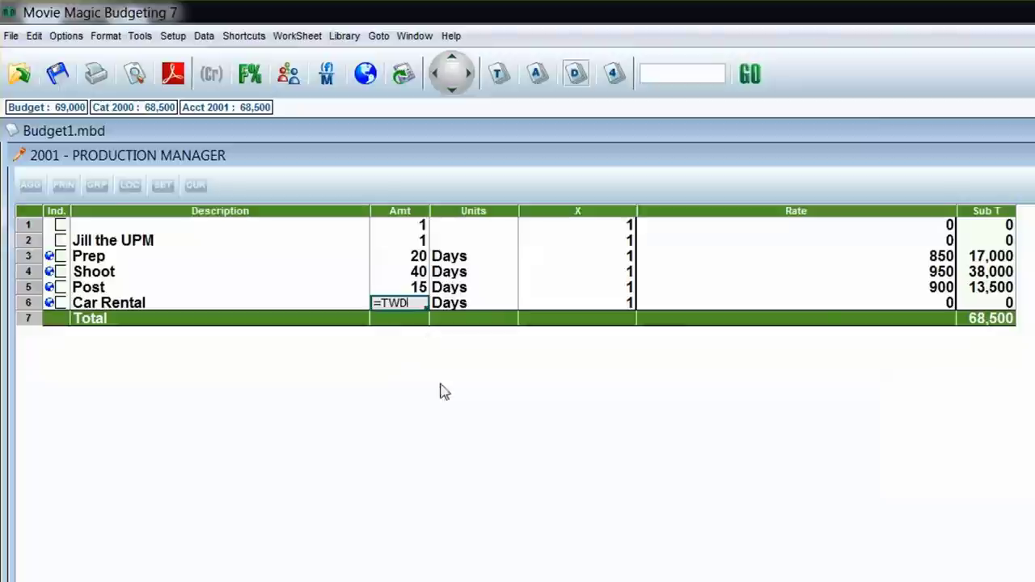
{"action": "key", "text": "Return"}
- Set the Car Rental line's rate to 30, keeping its multiplier at 1
{"action": "left_click", "coordinate": [556, 297]}
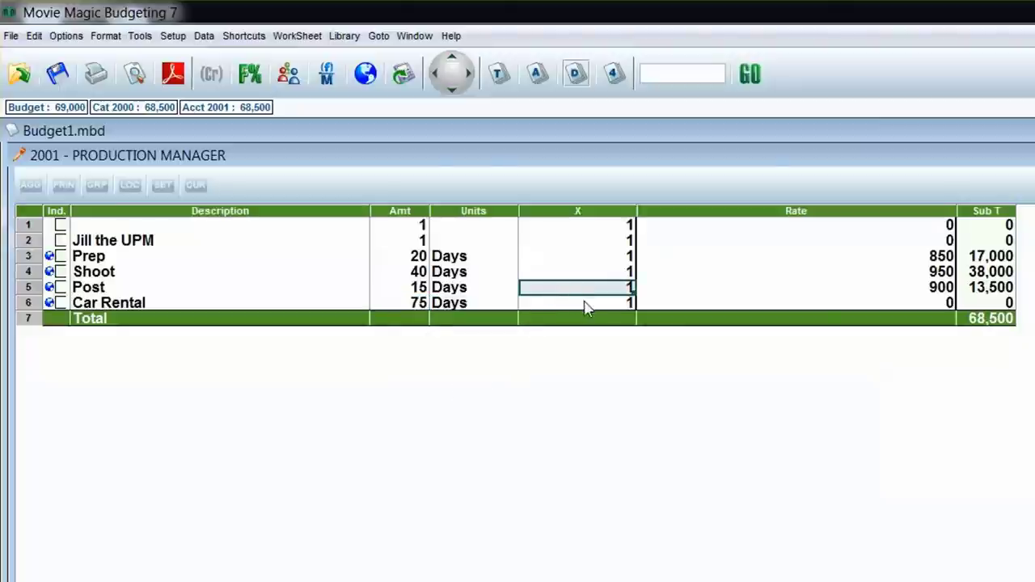
{"action": "left_click_drag", "start_coordinate": [680, 304], "coordinate": [838, 350]}
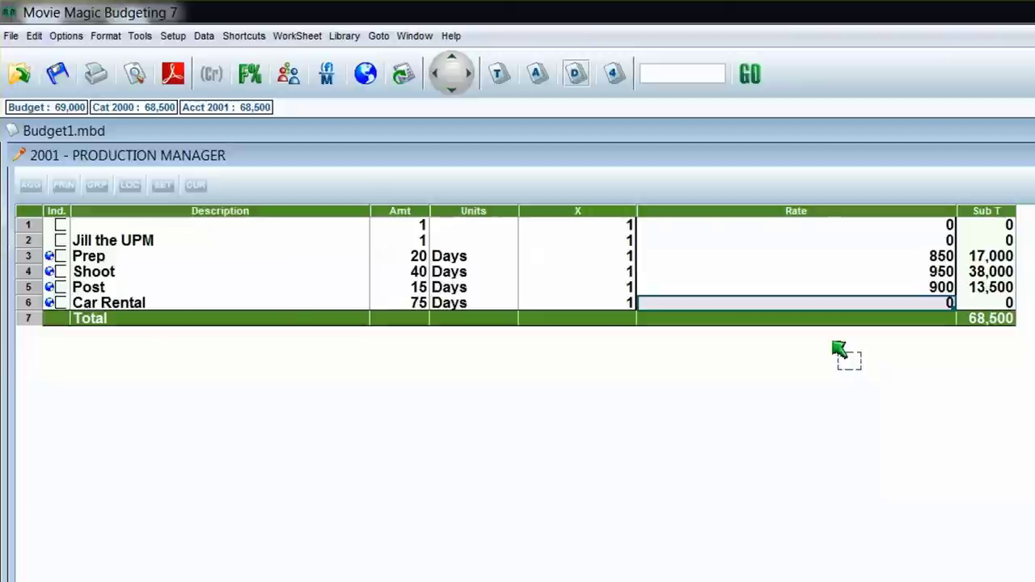
{"action": "type", "text": "30"}
{"action": "key", "text": "Return"}
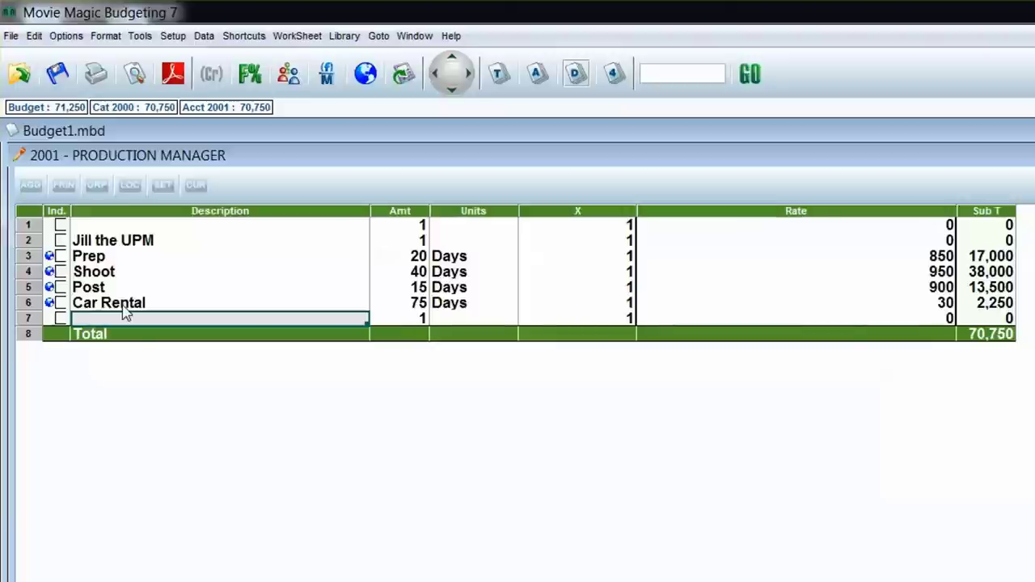
- Open the fringes window and apply the FICA, FUI, SUI-CA and WC fringes to the Prep, Shoot and Post lines
{"action": "mouse_move", "coordinate": [126, 314]}
{"action": "left_mouse_down"}
{"action": "mouse_move", "coordinate": [105, 432]}
{"action": "mouse_move", "coordinate": [92, 428]}
{"action": "mouse_move", "coordinate": [101, 376]}
{"action": "mouse_move", "coordinate": [123, 377]}
{"action": "mouse_move", "coordinate": [139, 327]}
{"action": "left_mouse_up"}
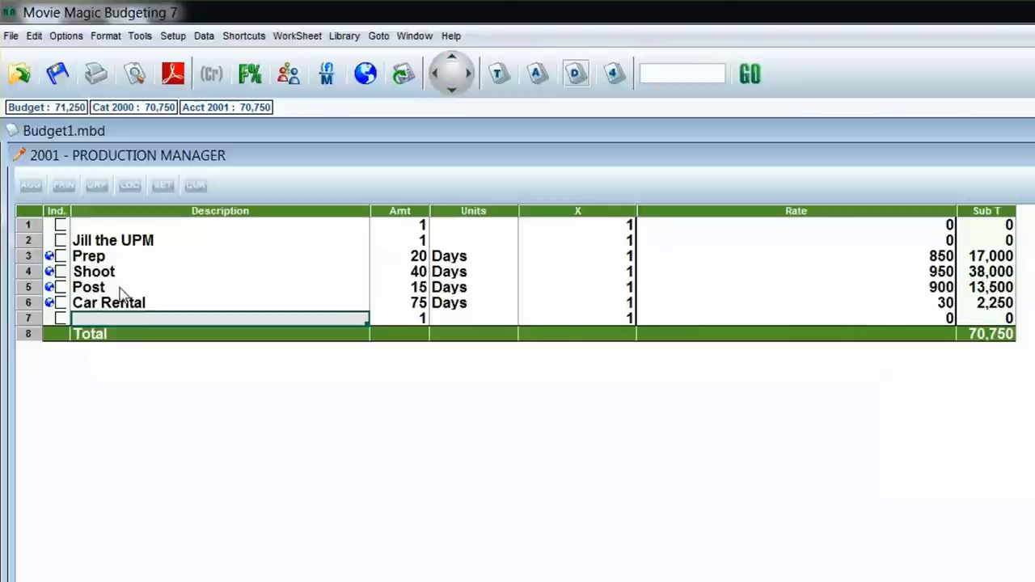
{"action": "left_click", "coordinate": [249, 75]}
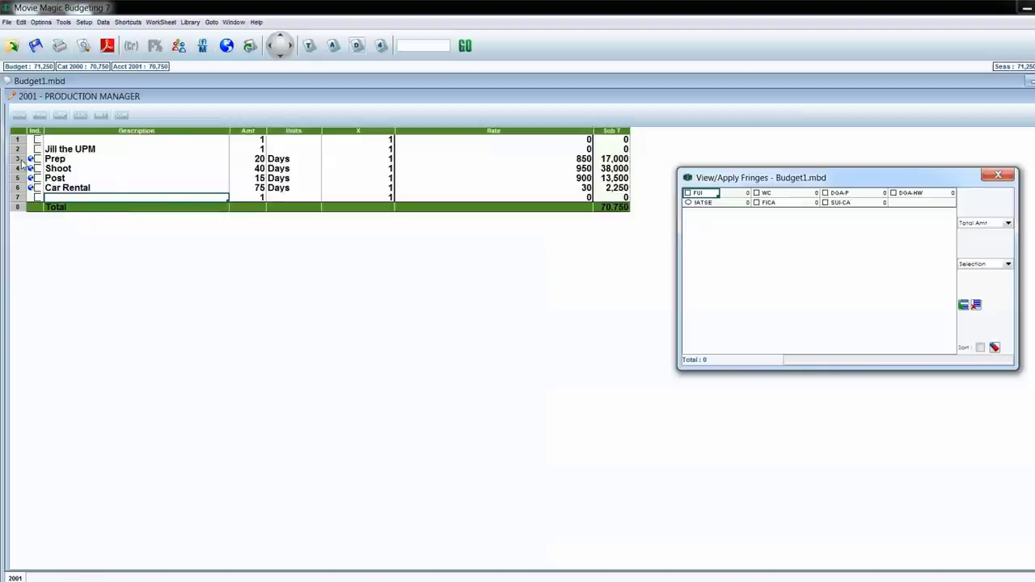
{"action": "left_click_drag", "start_coordinate": [18, 160], "coordinate": [17, 183]}
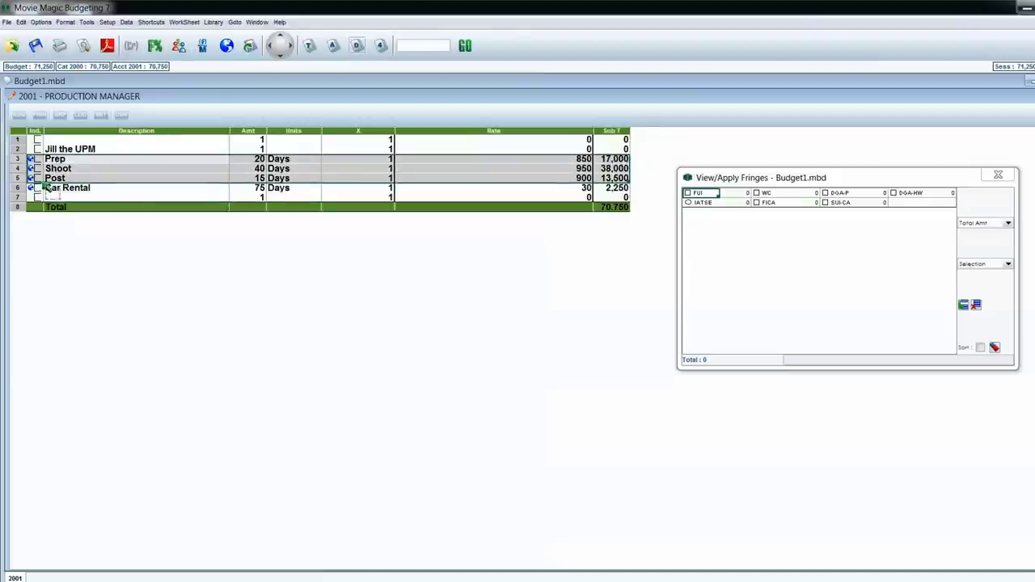
{"action": "left_click", "coordinate": [766, 204]}
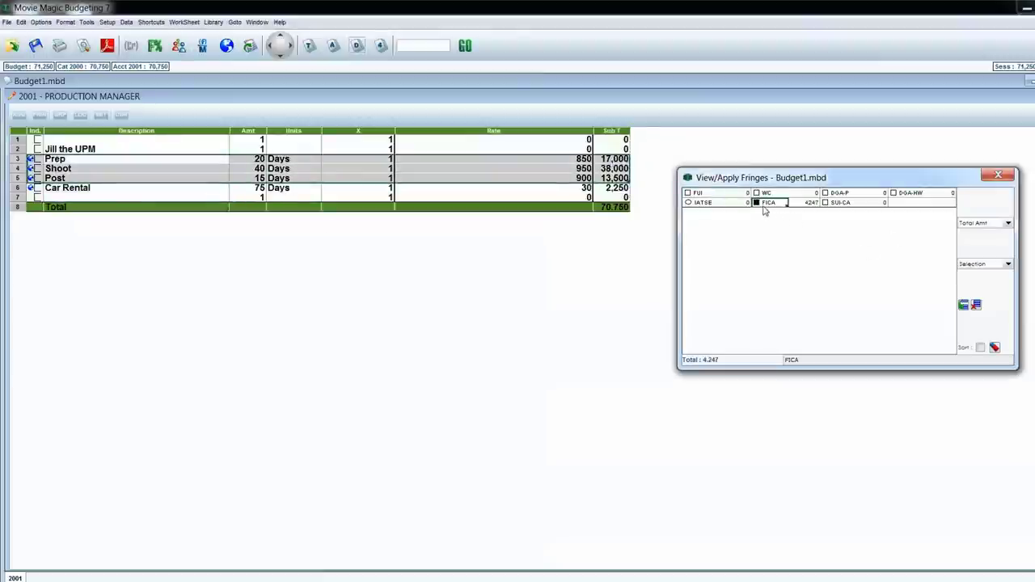
{"action": "left_click", "coordinate": [700, 194]}
{"action": "left_click", "coordinate": [838, 203]}
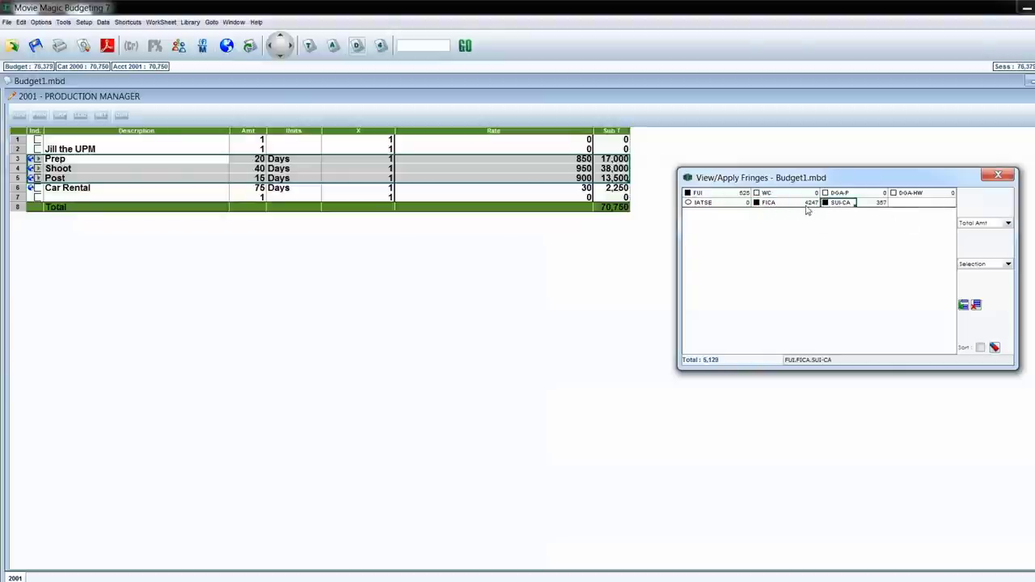
{"action": "left_click", "coordinate": [774, 194]}
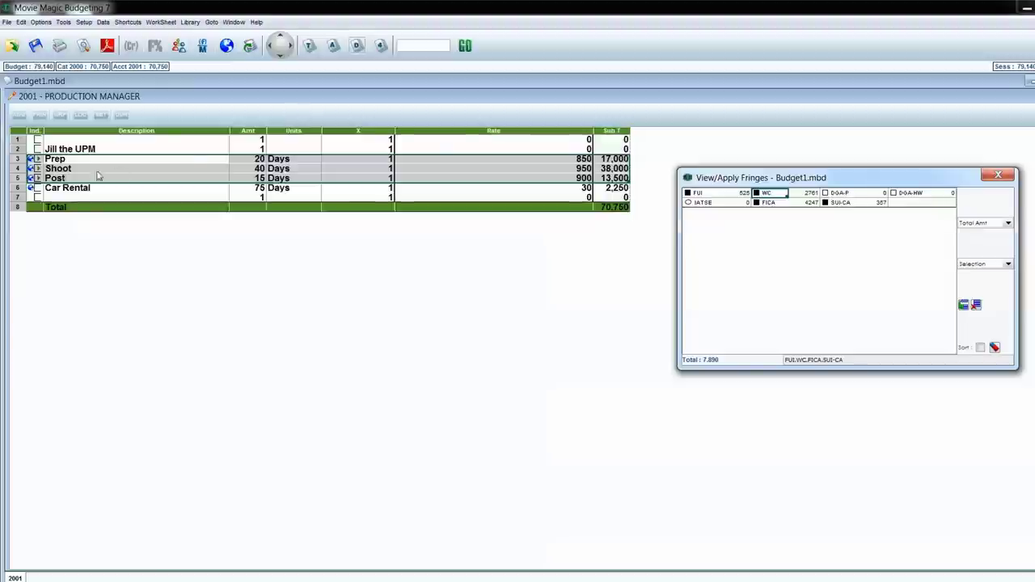
{"action": "left_click", "coordinate": [843, 203]}
{"action": "left_click", "coordinate": [843, 203]}
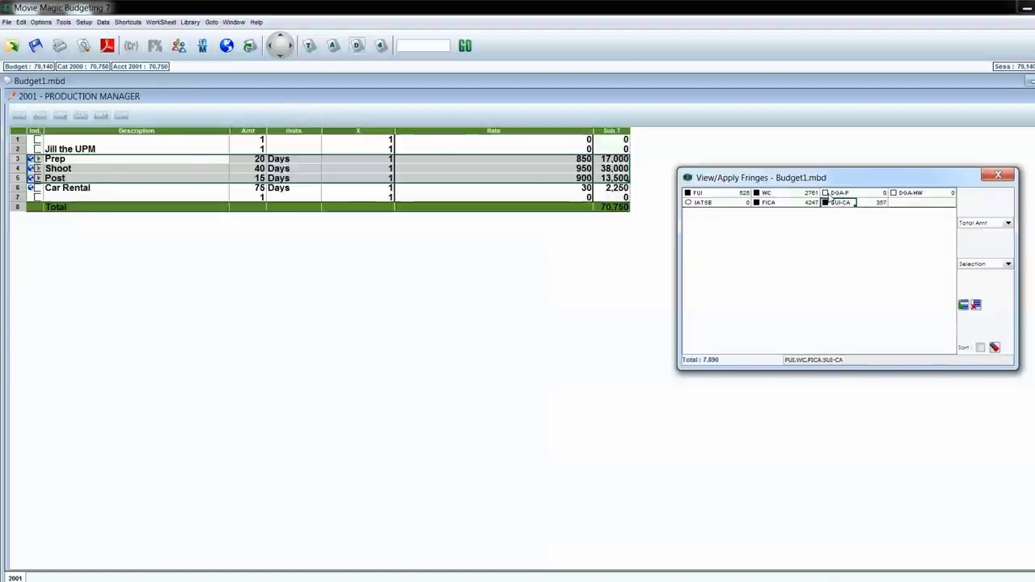
- Apply the DGA-P and DGA-HW fringes to the Prep, Shoot and Post lines, and select the blank line below Car Rental
{"action": "left_click", "coordinate": [838, 194]}
{"action": "left_click", "coordinate": [910, 194]}
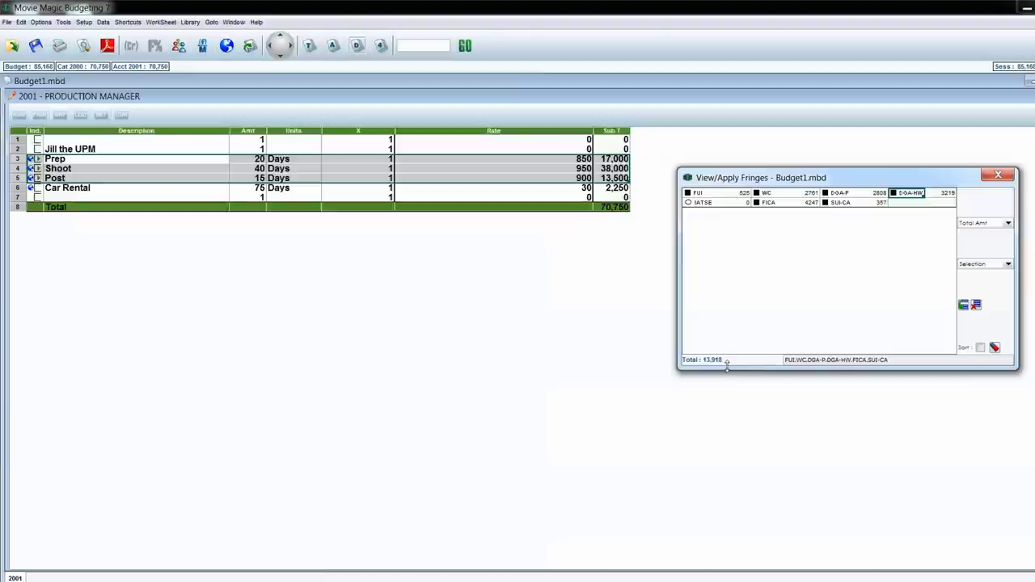
{"action": "left_click", "coordinate": [89, 198]}
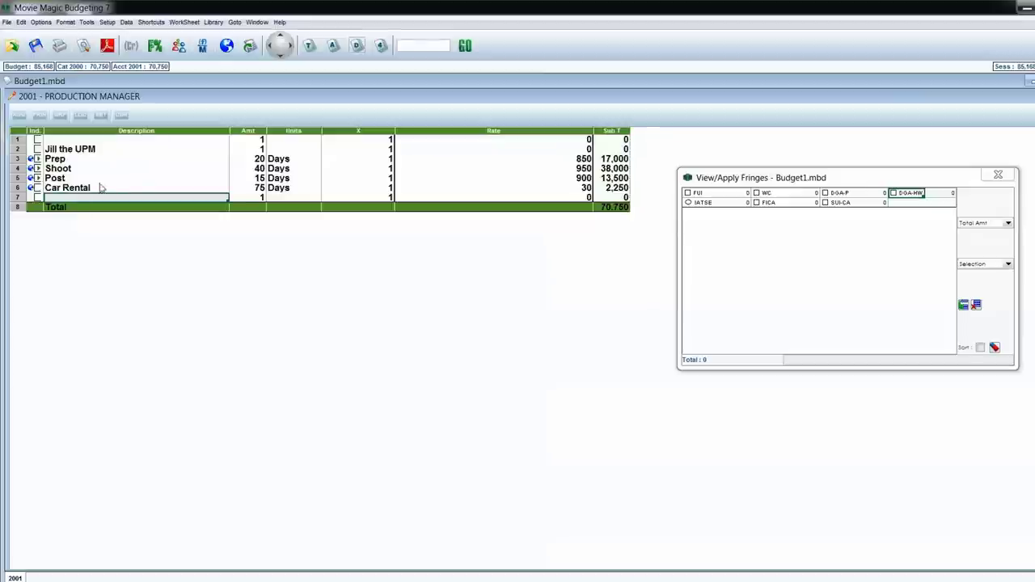
{"action": "left_click_drag", "start_coordinate": [83, 192], "coordinate": [89, 209]}
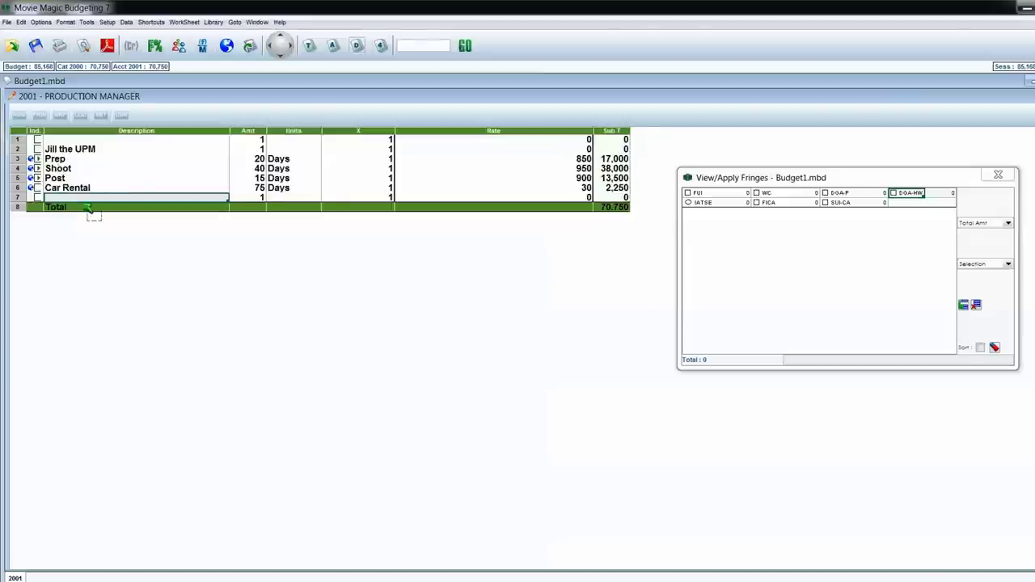
- Check the fringes applied to the UPM name line and to the Prep, Shoot and Post lines, individually and together
{"action": "left_click_drag", "start_coordinate": [30, 160], "coordinate": [29, 176]}
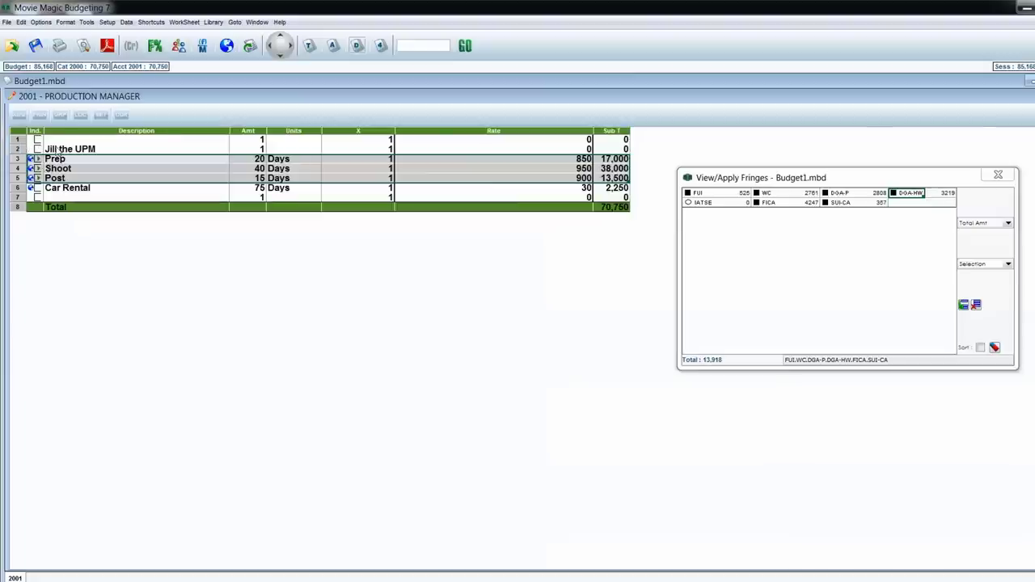
{"action": "left_click", "coordinate": [39, 150]}
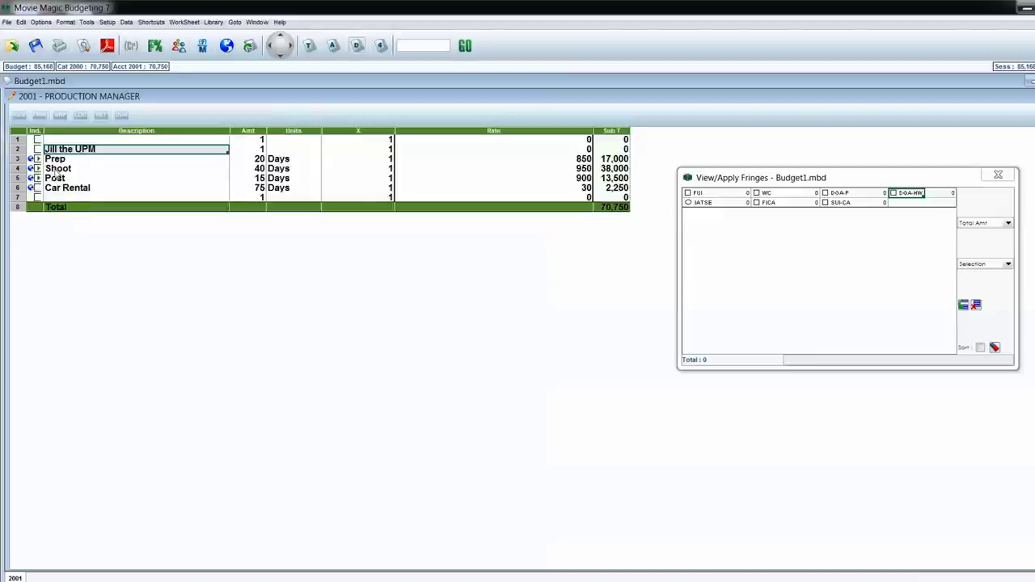
{"action": "left_click_drag", "start_coordinate": [71, 160], "coordinate": [72, 170]}
{"action": "left_click", "coordinate": [72, 170]}
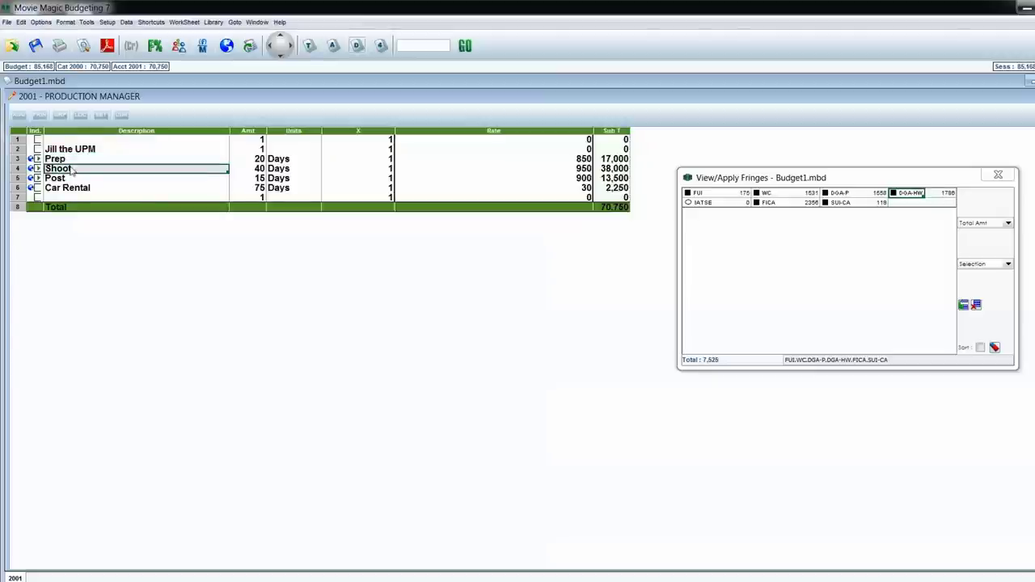
{"action": "left_click", "coordinate": [68, 178]}
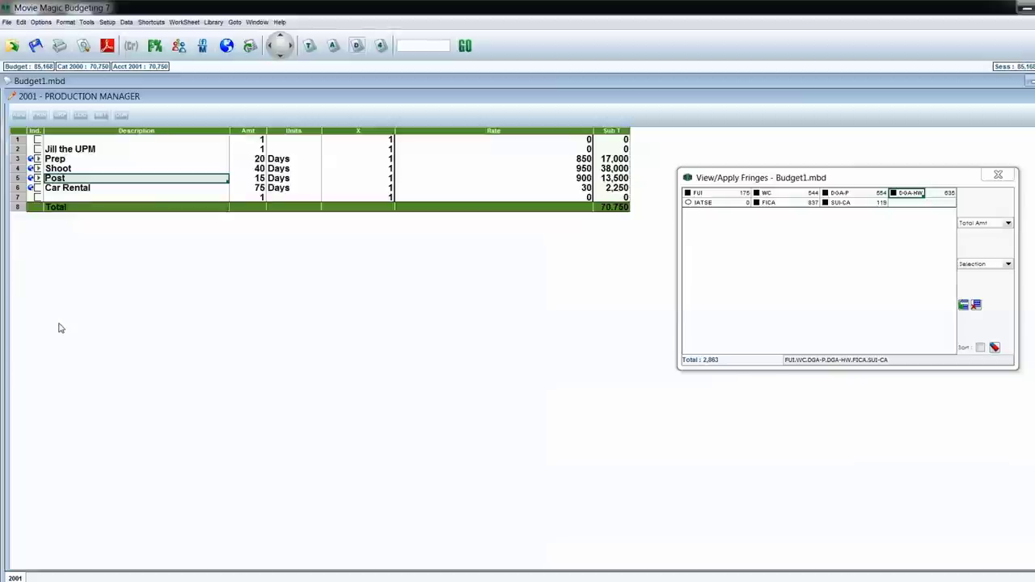
{"action": "left_click_drag", "start_coordinate": [26, 160], "coordinate": [21, 184]}
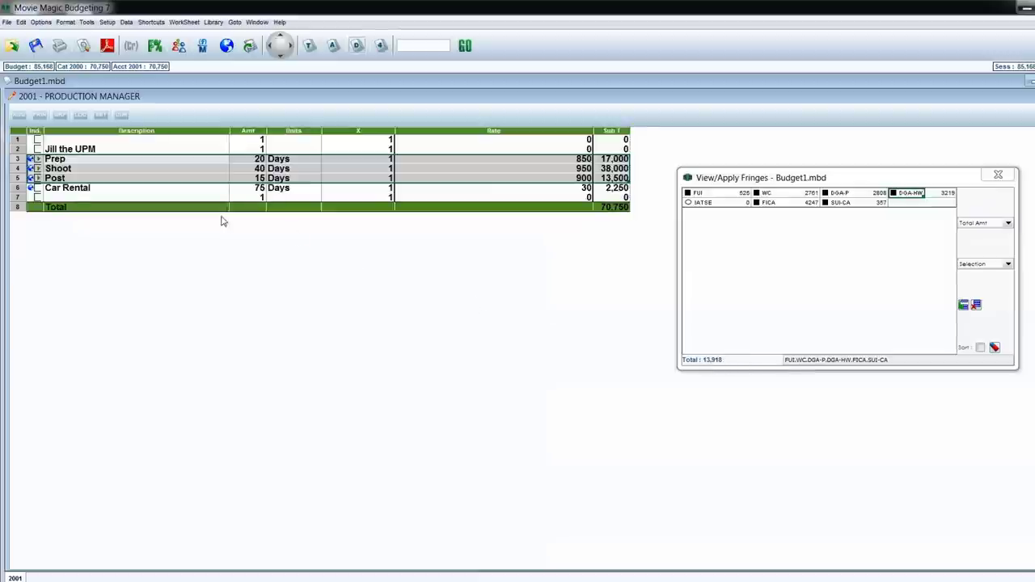
{"action": "left_click", "coordinate": [98, 178]}
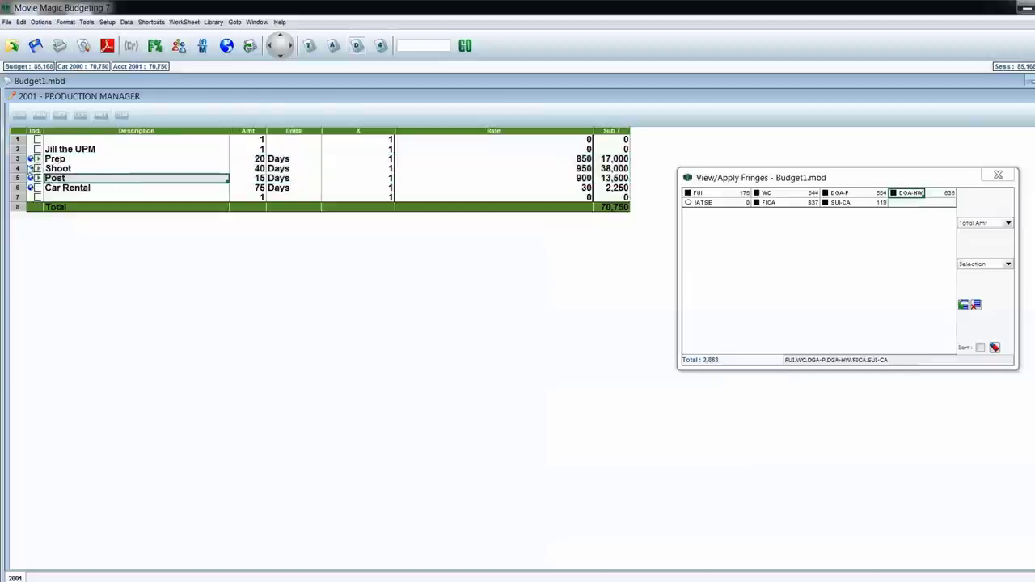
- Make a single fringe range out of the Prep, Shoot and Post lines
{"action": "left_click_drag", "start_coordinate": [25, 166], "coordinate": [22, 180]}
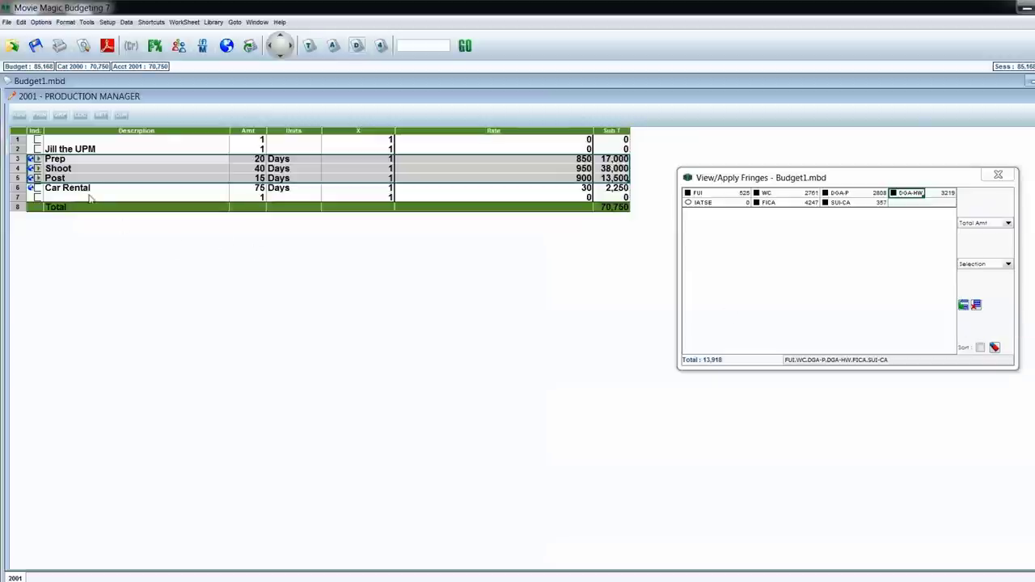
{"action": "right_click", "coordinate": [19, 173]}
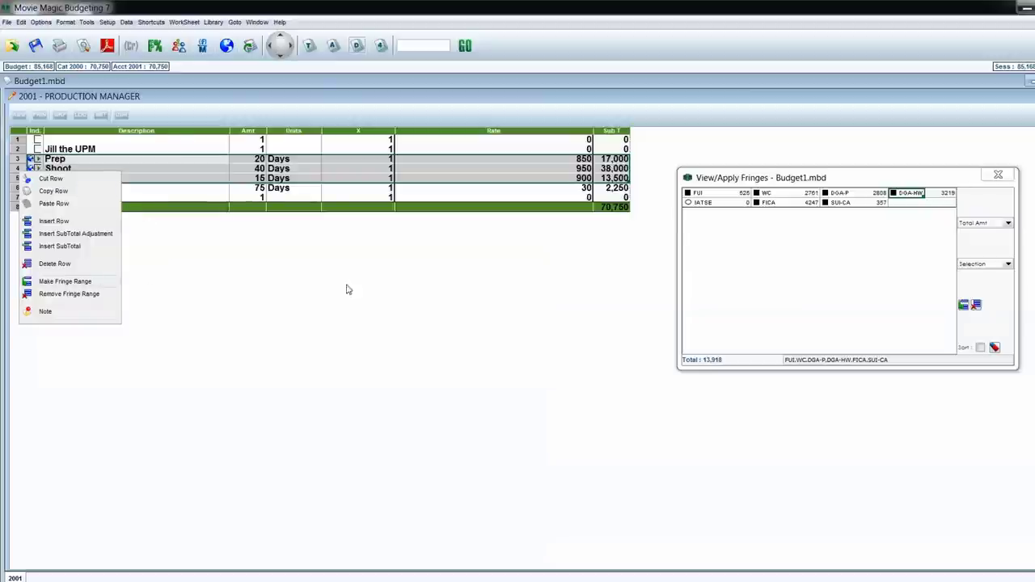
{"action": "mouse_move", "coordinate": [120, 307]}
{"action": "left_mouse_down"}
{"action": "mouse_move", "coordinate": [122, 289]}
{"action": "mouse_move", "coordinate": [129, 293]}
{"action": "left_mouse_up"}
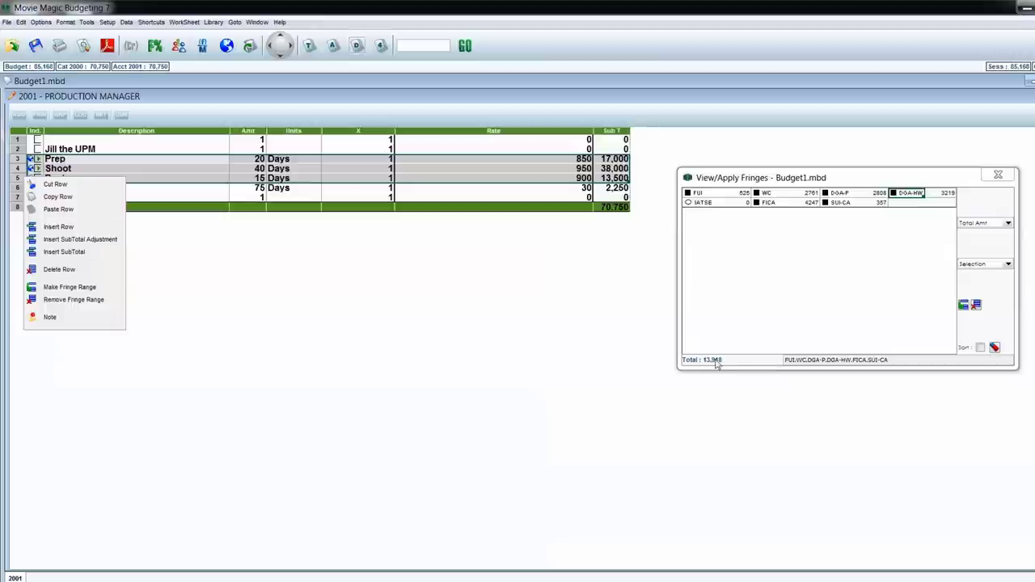
{"action": "left_click", "coordinate": [96, 288]}
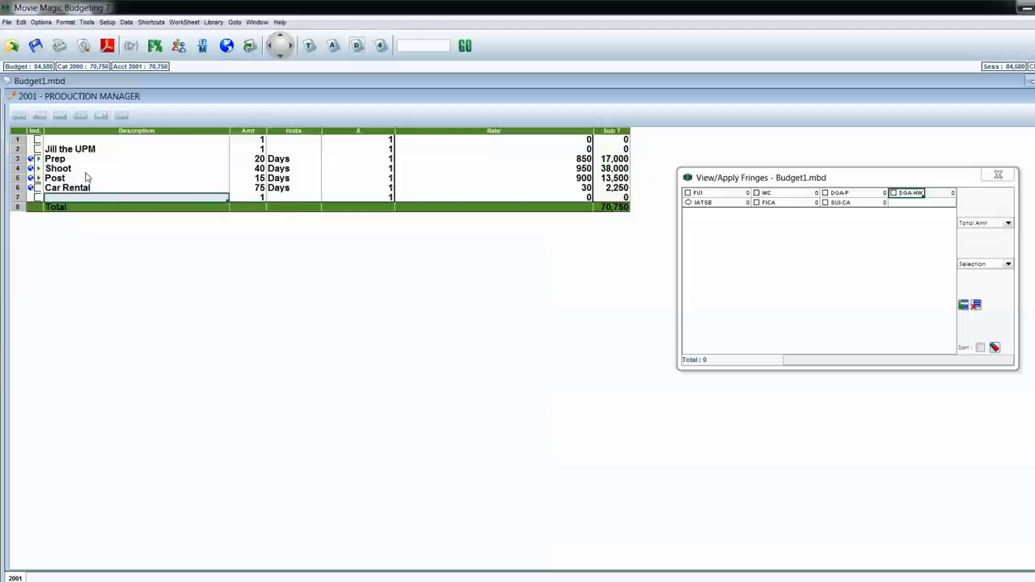
- Make one fringe range from the UPM name line through Car Rental, check the Post and Car Rental fringes, and close the fringes window
{"action": "left_click", "coordinate": [25, 151]}
{"action": "left_click_drag", "start_coordinate": [24, 151], "coordinate": [25, 188]}
{"action": "right_click", "coordinate": [24, 181]}
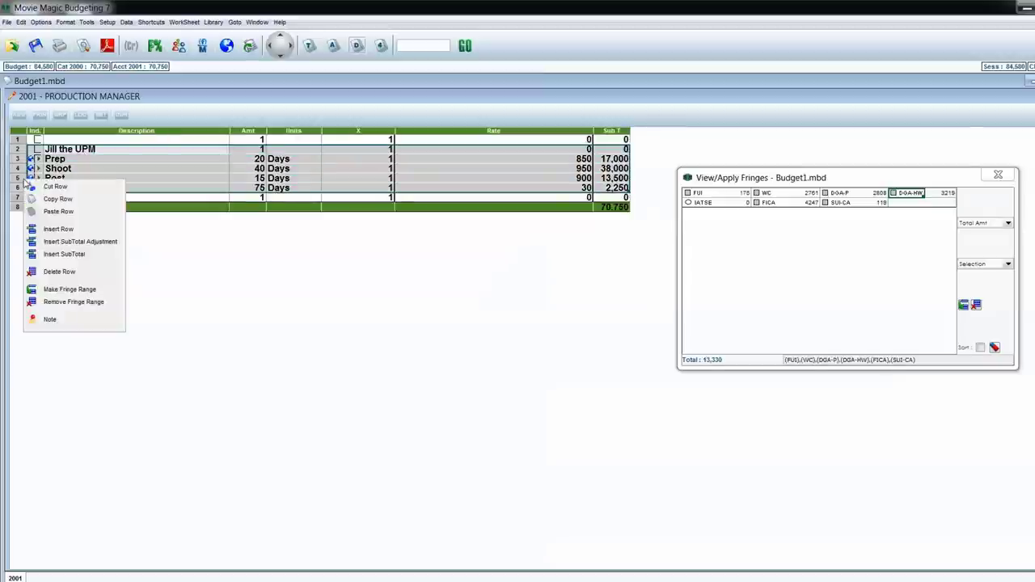
{"action": "left_click", "coordinate": [71, 289]}
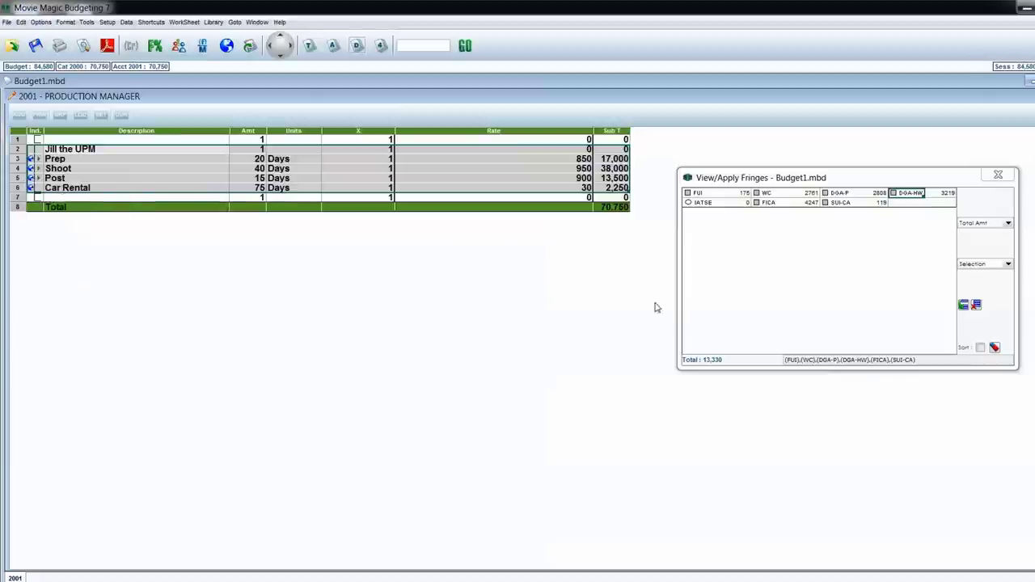
{"action": "left_click", "coordinate": [104, 178]}
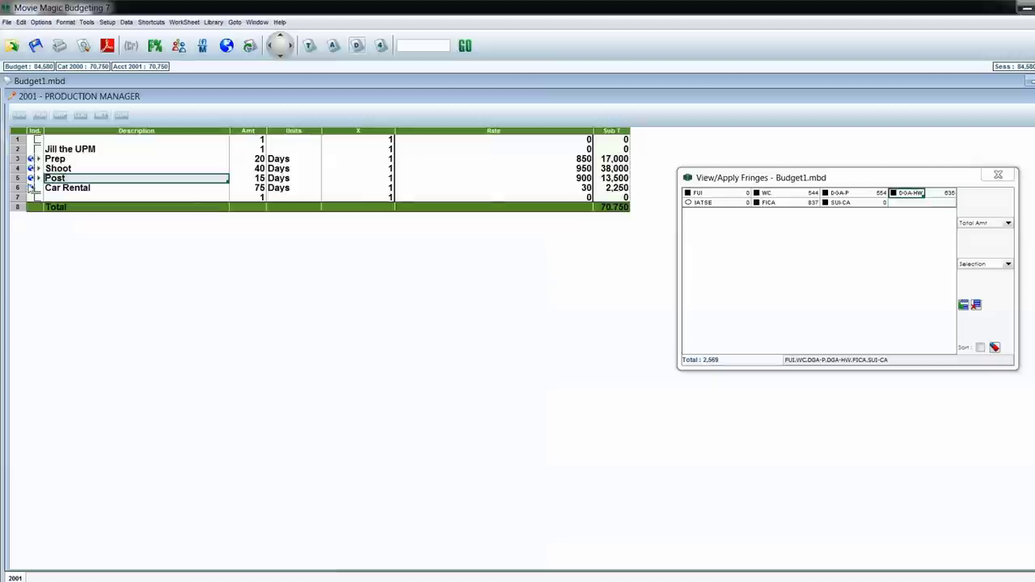
{"action": "left_click", "coordinate": [77, 190]}
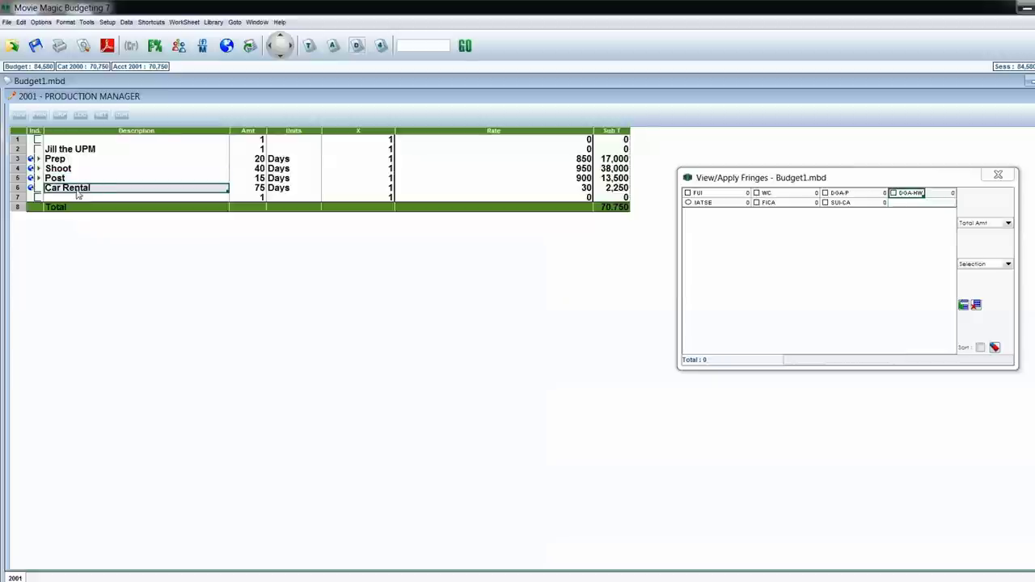
{"action": "left_click", "coordinate": [998, 176]}
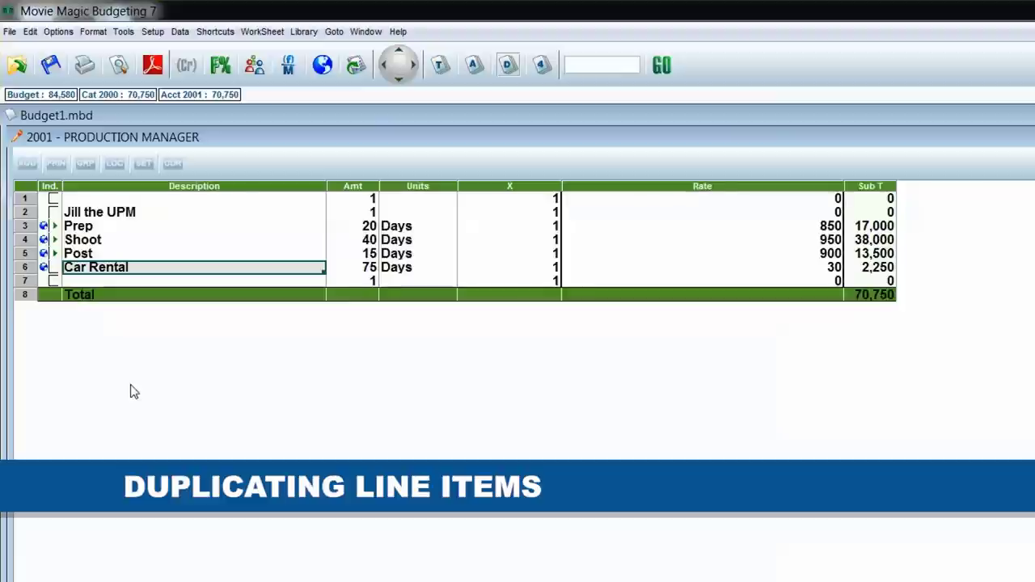
- Add a second blank line below Car Rental by advancing through the cells past the end of line 7
{"action": "key", "text": "Tab"}
{"action": "key", "text": "Tab"}
{"action": "key", "text": "Tab"}
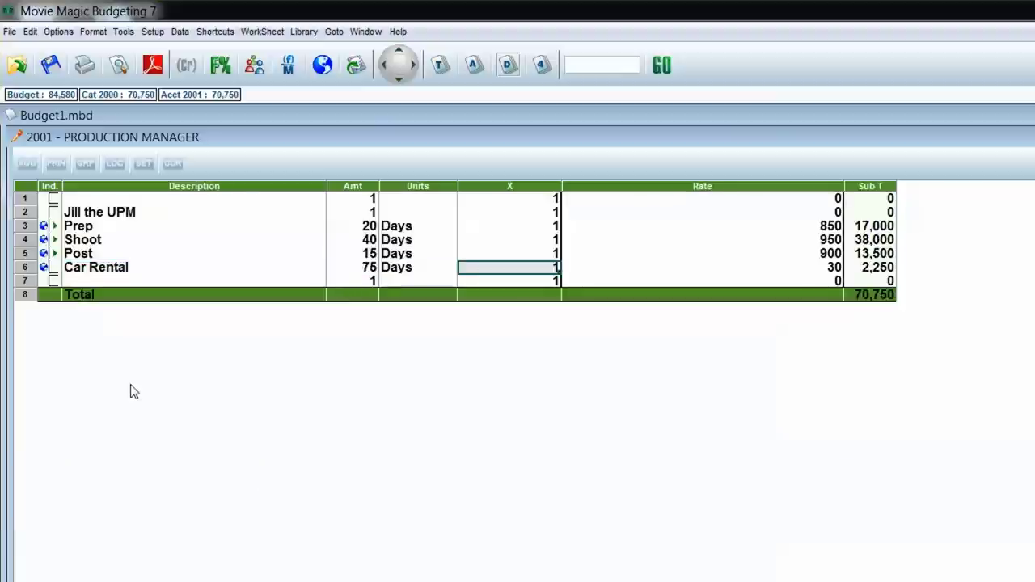
{"action": "key", "text": "Tab"}
{"action": "key", "text": "Tab"}
{"action": "key", "text": "Tab"}
{"action": "key", "text": "Tab"}
{"action": "key", "text": "Tab"}
{"action": "key", "text": "Tab"}
{"action": "key", "text": "Tab"}
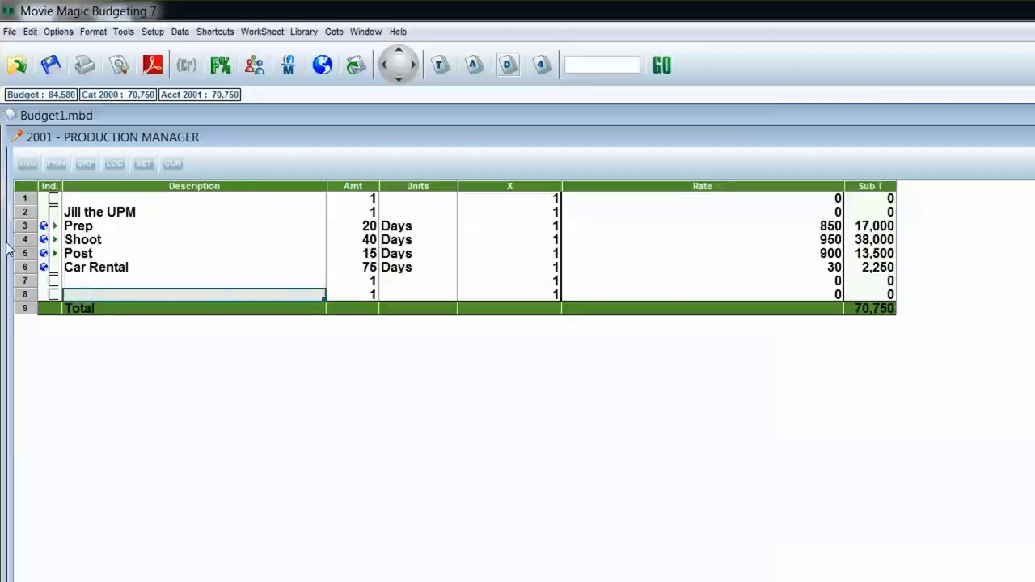
- Copy the five rows from the UPM name line through Car Rental (lines 2 to 6)
{"action": "left_click_drag", "start_coordinate": [29, 211], "coordinate": [45, 280]}
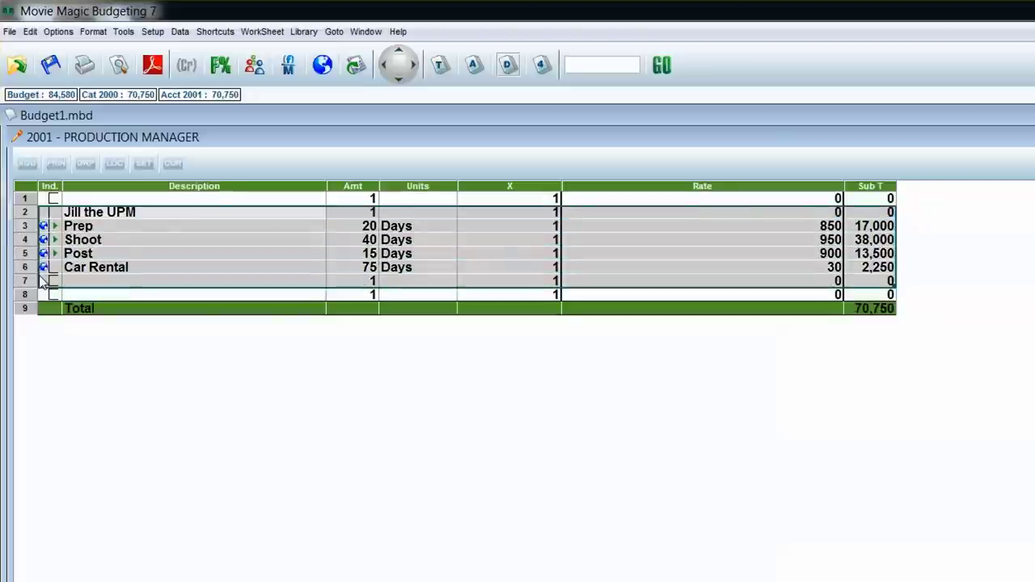
{"action": "left_click", "coordinate": [21, 215]}
{"action": "left_click_drag", "start_coordinate": [21, 224], "coordinate": [26, 275]}
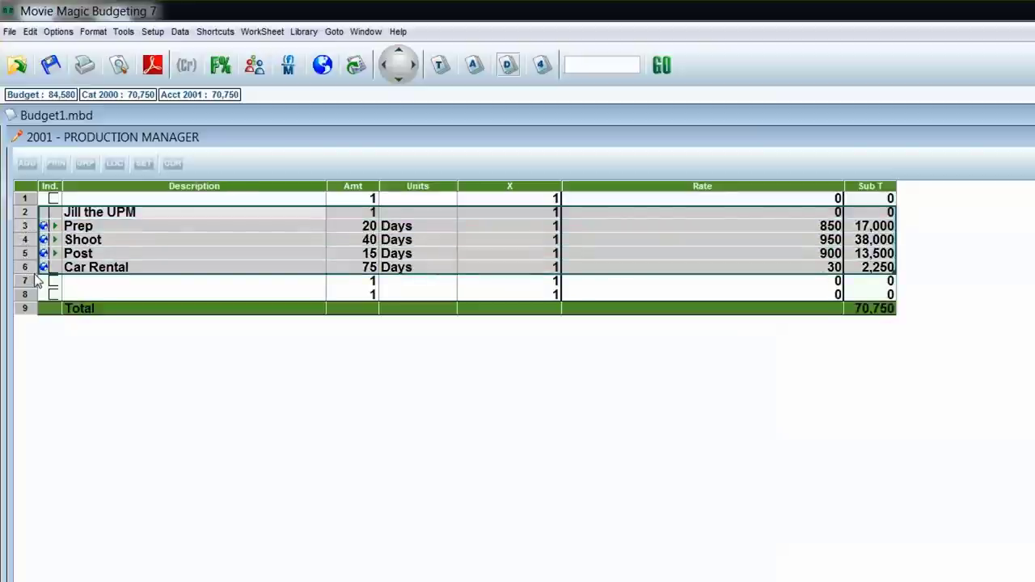
{"action": "left_click", "coordinate": [30, 34]}
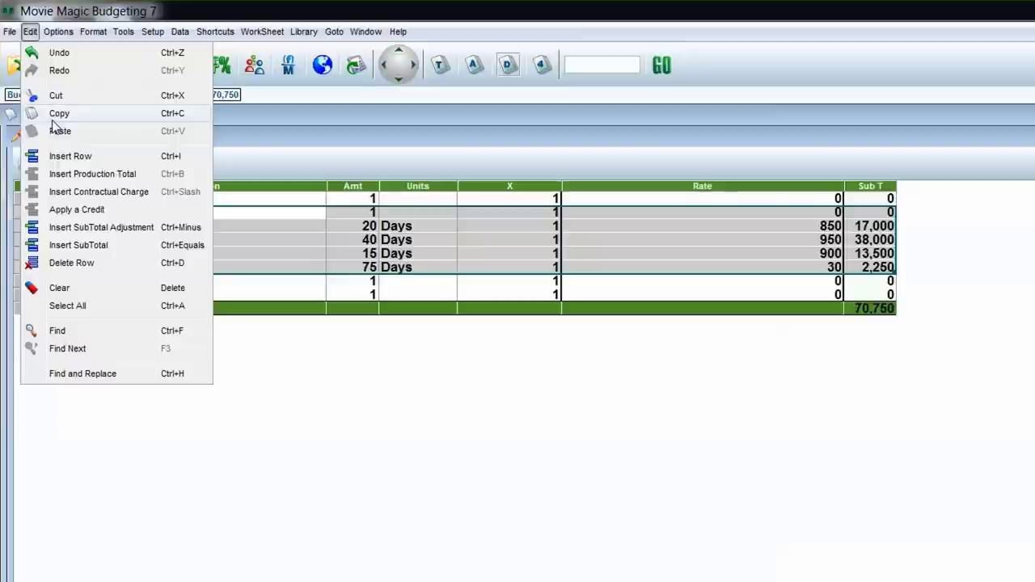
{"action": "left_click", "coordinate": [53, 117]}
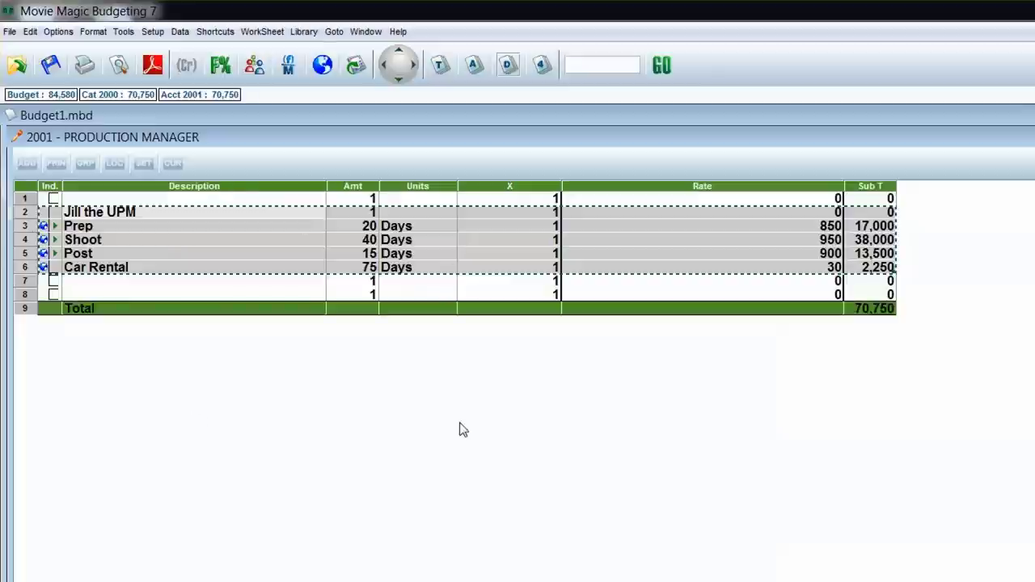
- Paste the copied rows at the blank line 8, leaving line 7 empty as a separator
{"action": "left_click", "coordinate": [90, 281]}
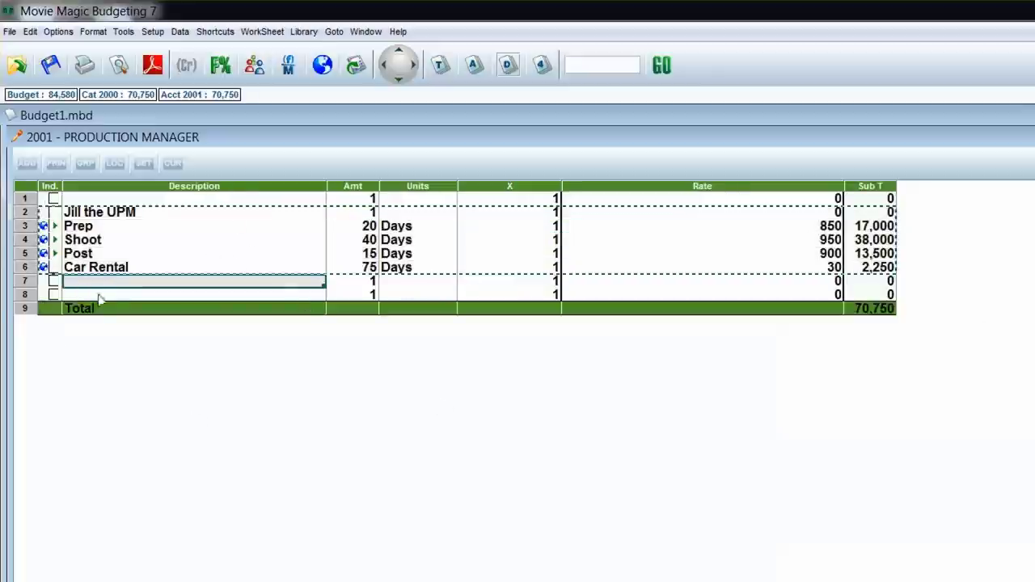
{"action": "left_click", "coordinate": [28, 297]}
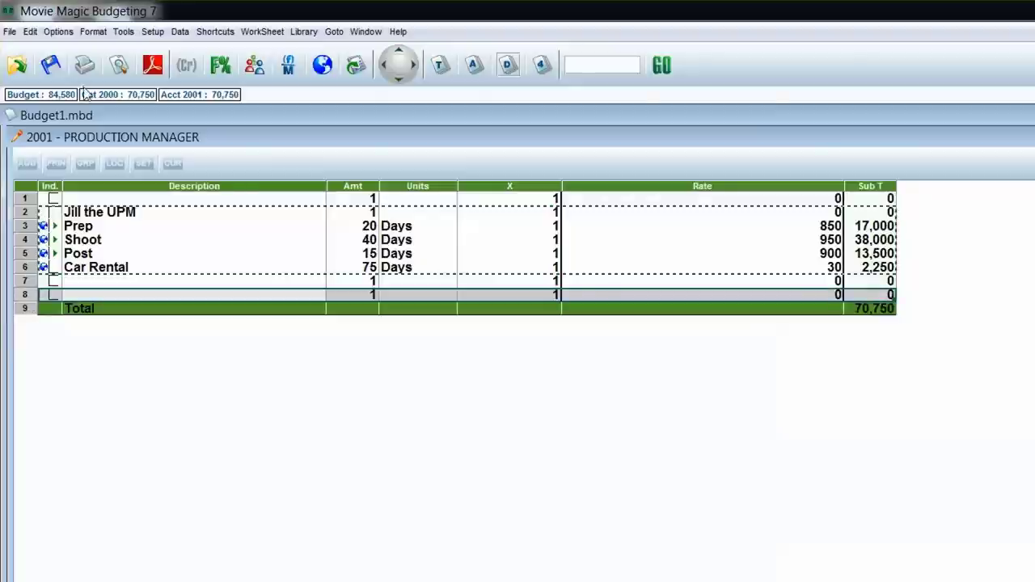
{"action": "left_click", "coordinate": [30, 31]}
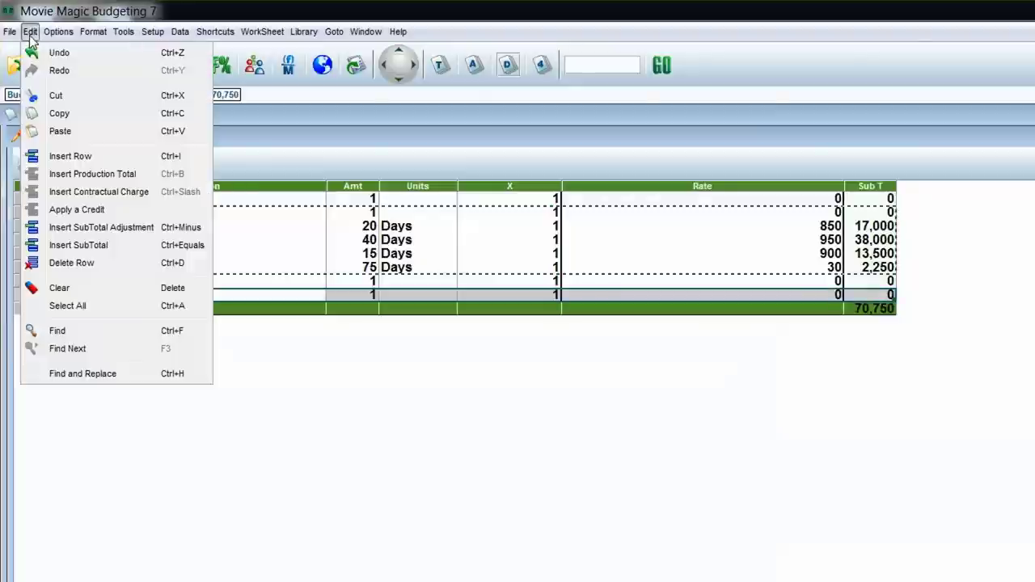
{"action": "left_click", "coordinate": [65, 133]}
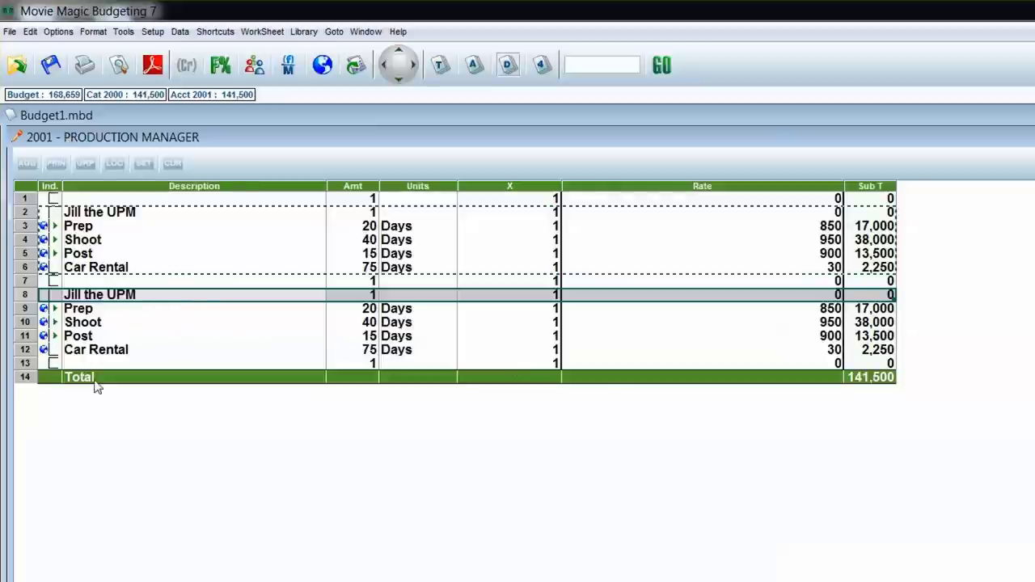
- Replace the first name in the pasted UPM name line with the second production manager's first name
{"action": "left_click", "coordinate": [96, 315]}
{"action": "left_click", "coordinate": [77, 293]}
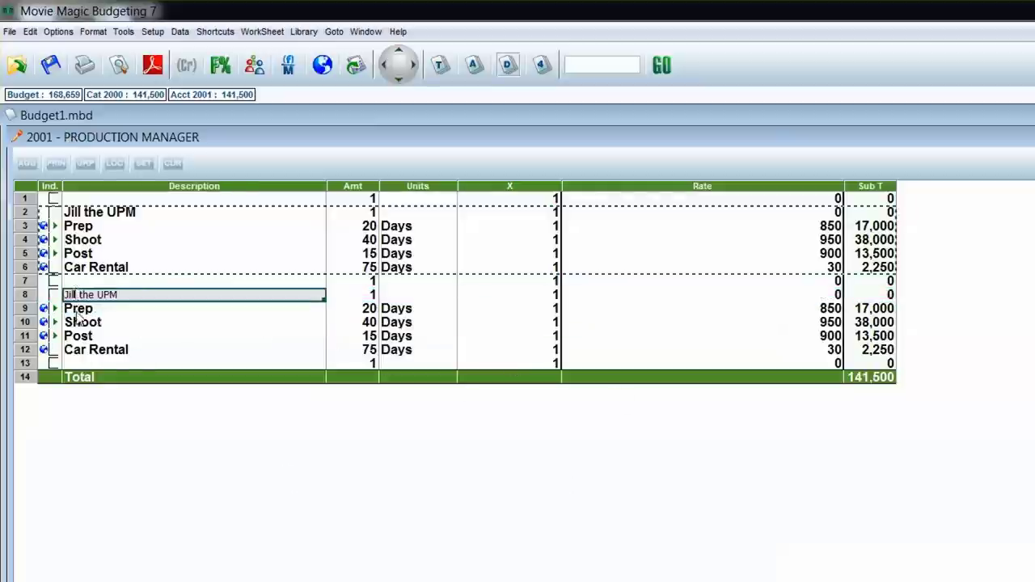
{"action": "left_click_drag", "start_coordinate": [77, 295], "coordinate": [38, 299]}
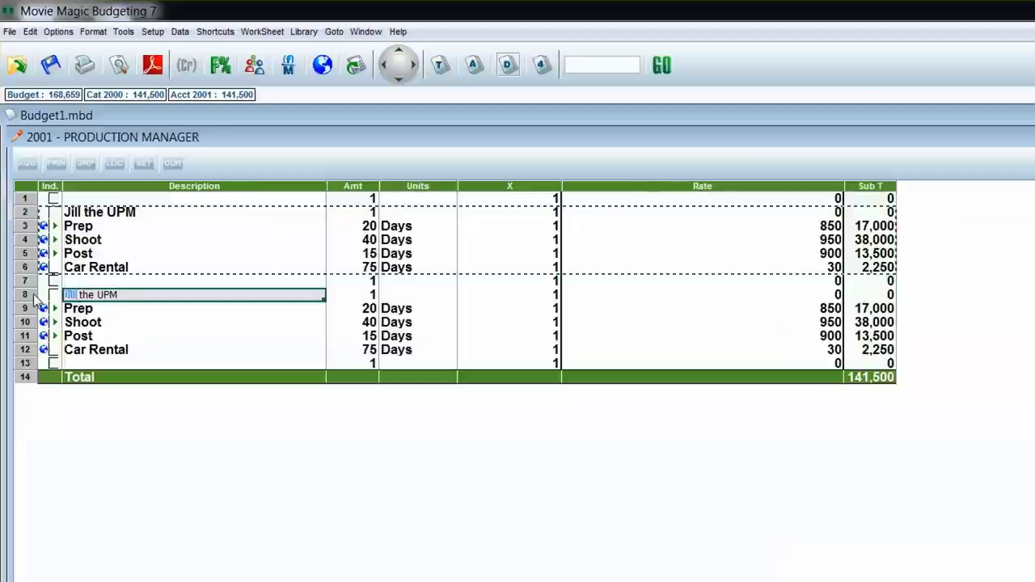
{"action": "type", "text": "Bob"}
{"action": "left_click", "coordinate": [111, 323]}
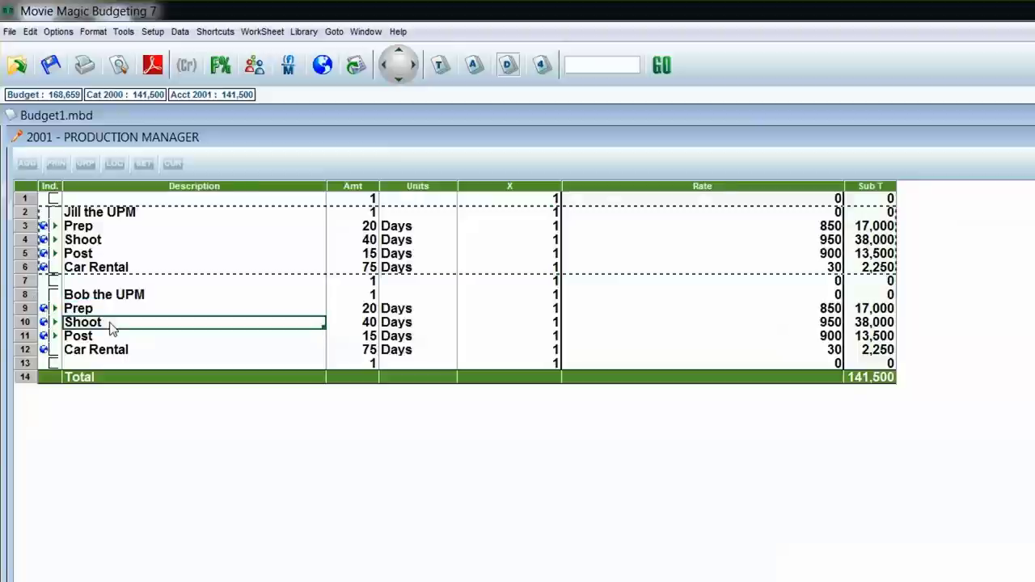
- Set the duplicated lines' rates to 750 for Prep, 900 for Shoot and 850 for Post
{"action": "left_click", "coordinate": [820, 313]}
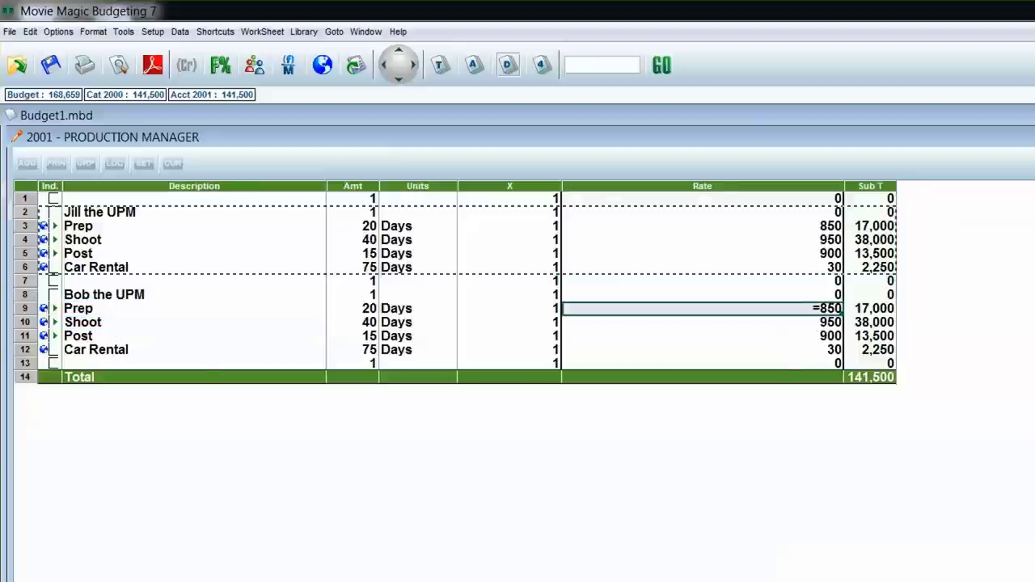
{"action": "type", "text": "7"}
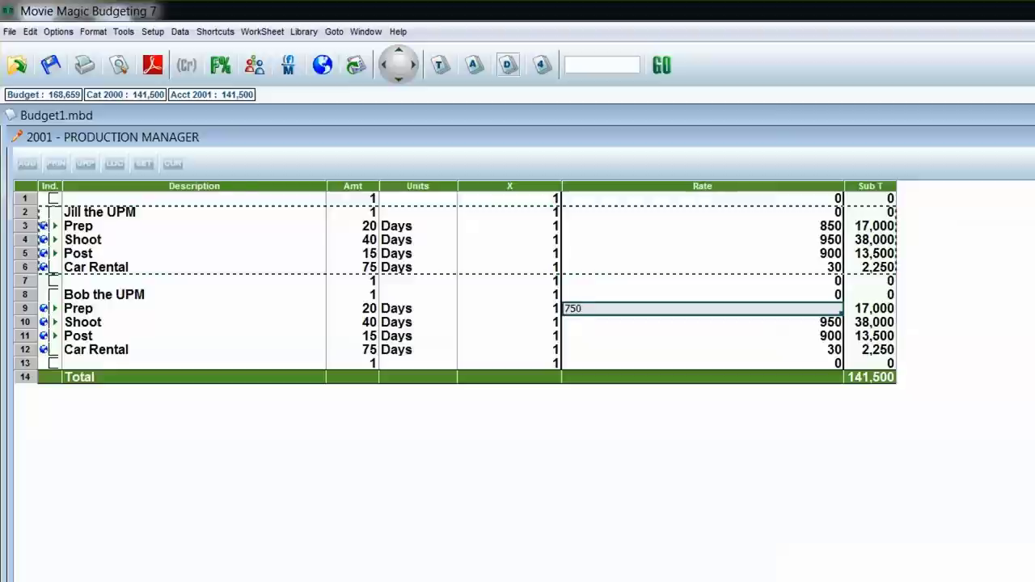
{"action": "type", "text": "50"}
{"action": "key", "text": "Return"}
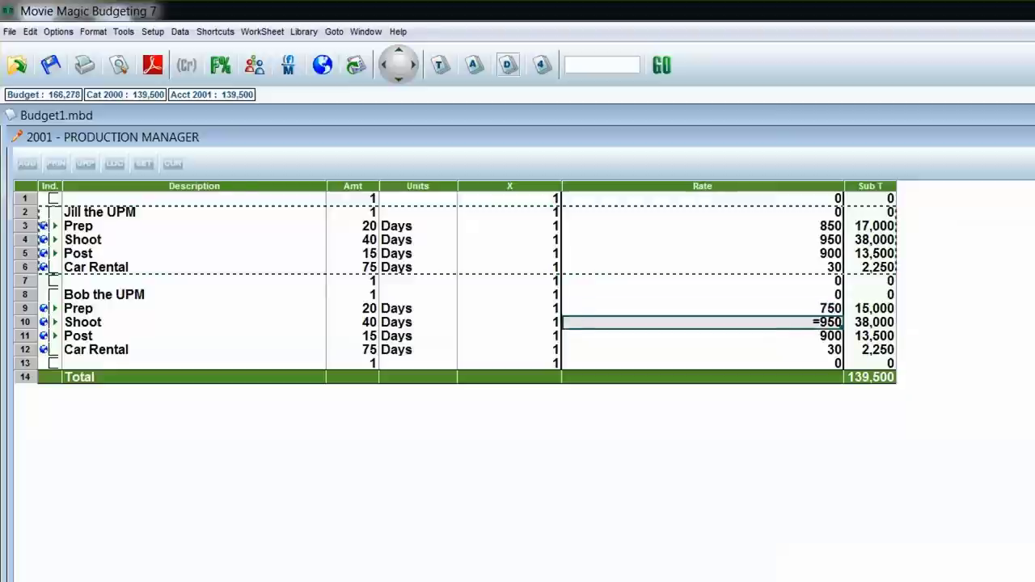
{"action": "type", "text": "900"}
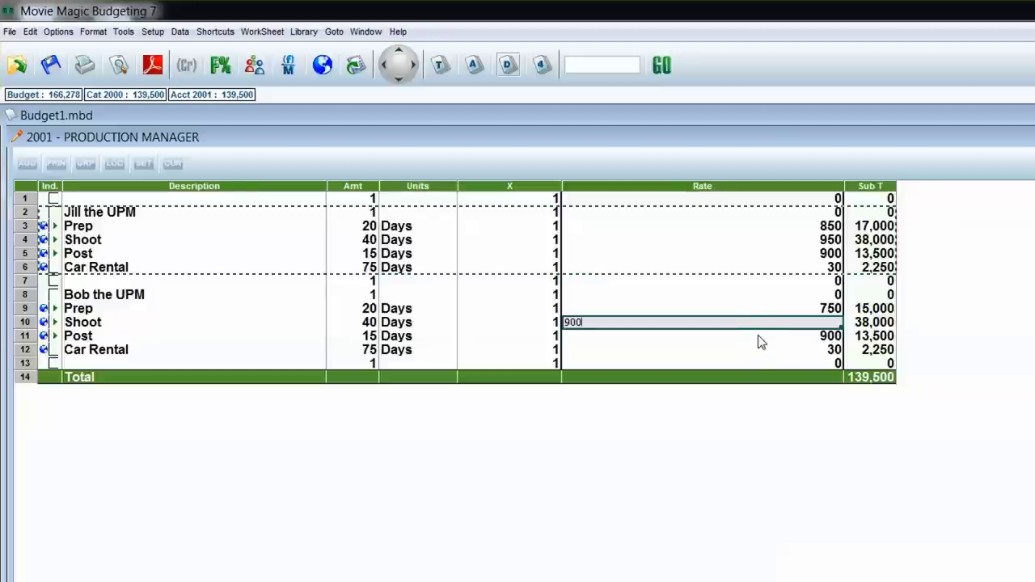
{"action": "key", "text": "Return"}
{"action": "type", "text": "85"}
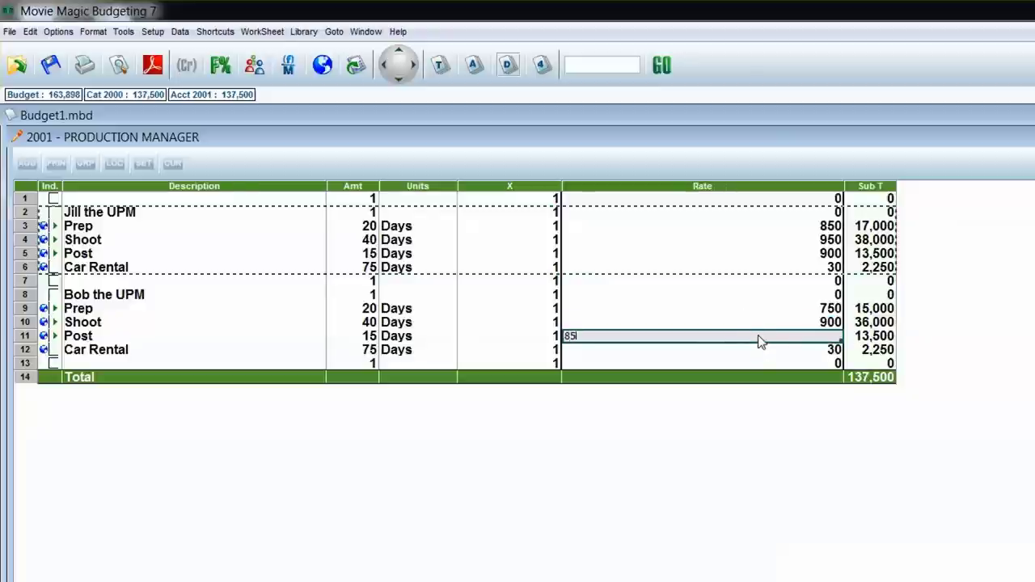
{"action": "type", "text": "0"}
{"action": "left_click", "coordinate": [759, 326]}
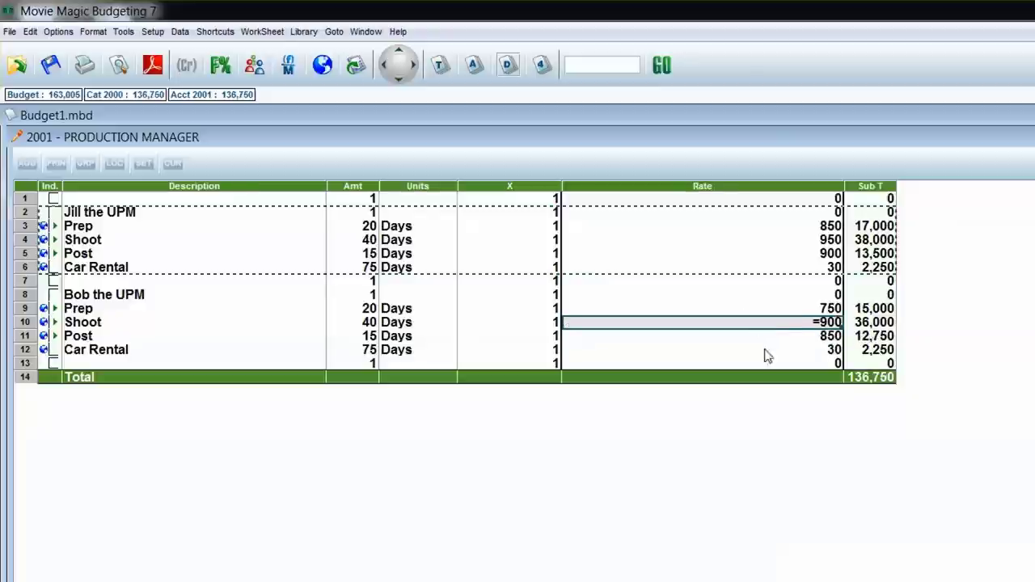
{"action": "key", "text": "Up"}
{"action": "key", "text": "Up"}
{"action": "key", "text": "Up"}
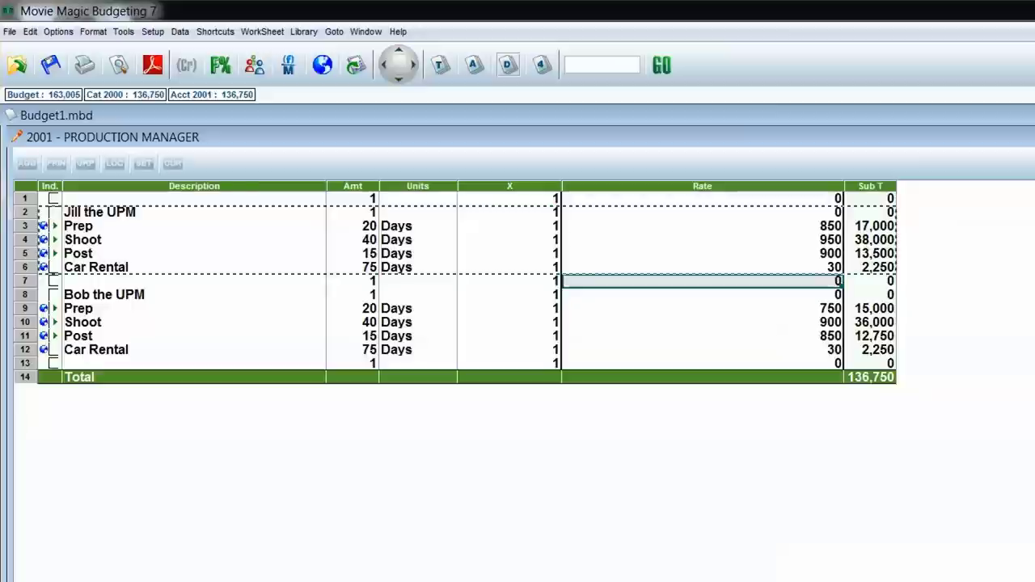
- Insert a subtotal row at line 7 after the first manager's Car Rental and another at line 14 after the second manager's
{"action": "right_click", "coordinate": [27, 284]}
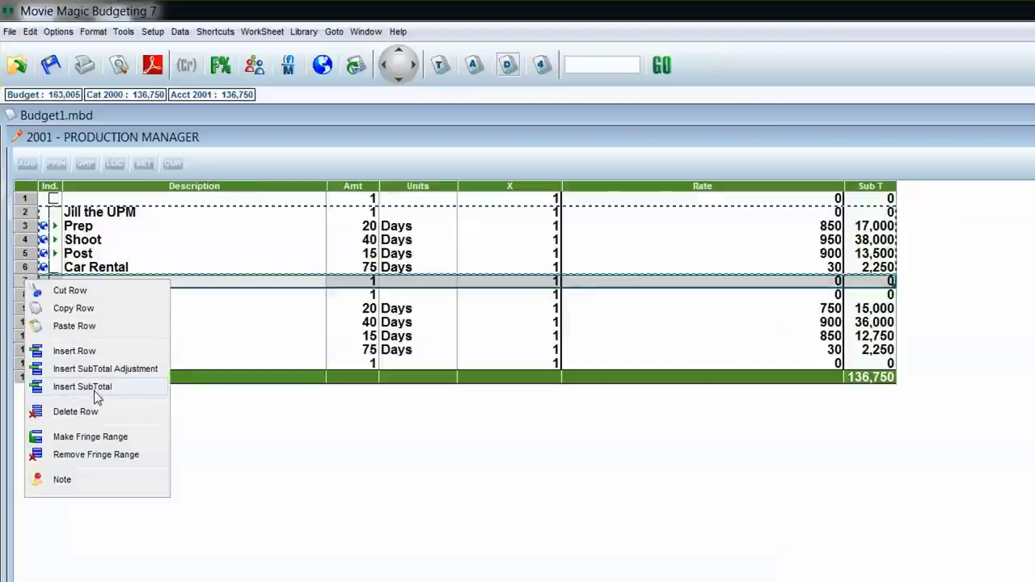
{"action": "key", "text": "Escape"}
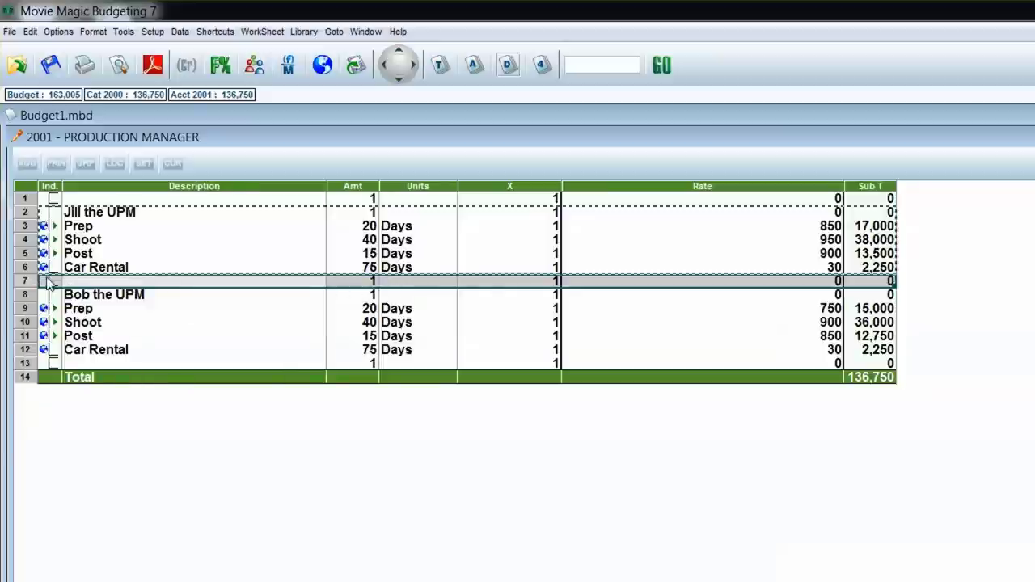
{"action": "left_click", "coordinate": [29, 33]}
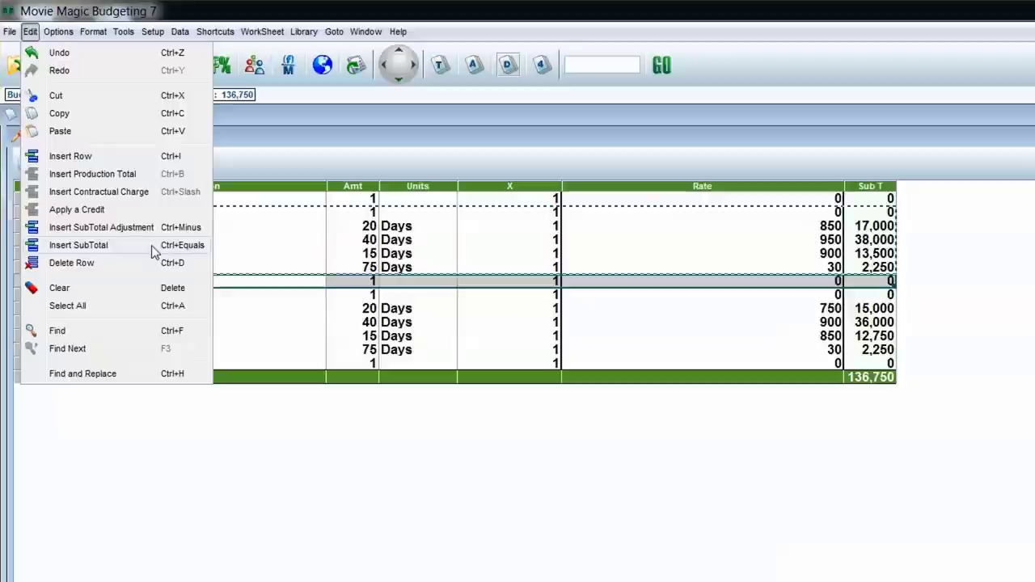
{"action": "left_click", "coordinate": [29, 34]}
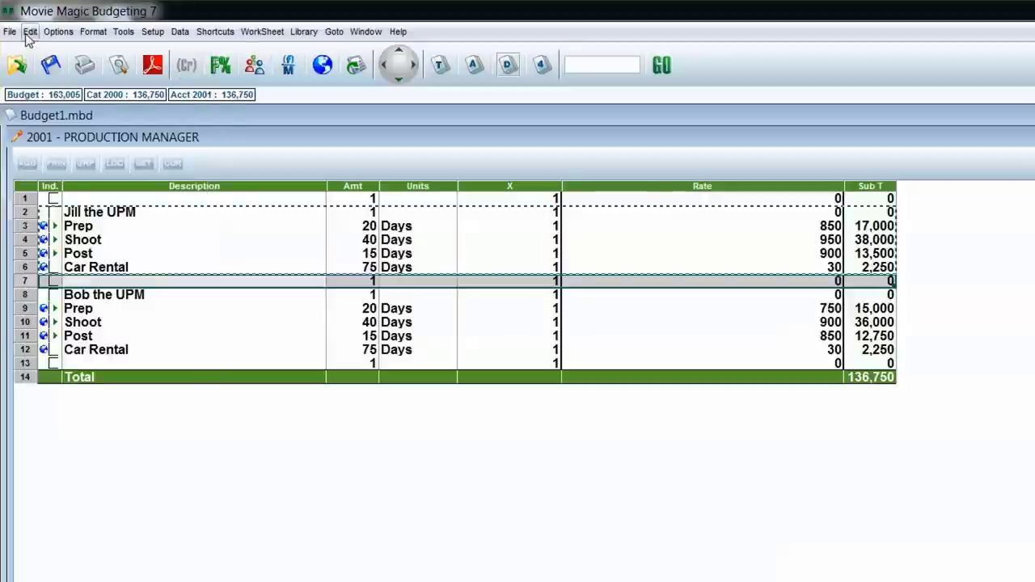
{"action": "right_click", "coordinate": [32, 285]}
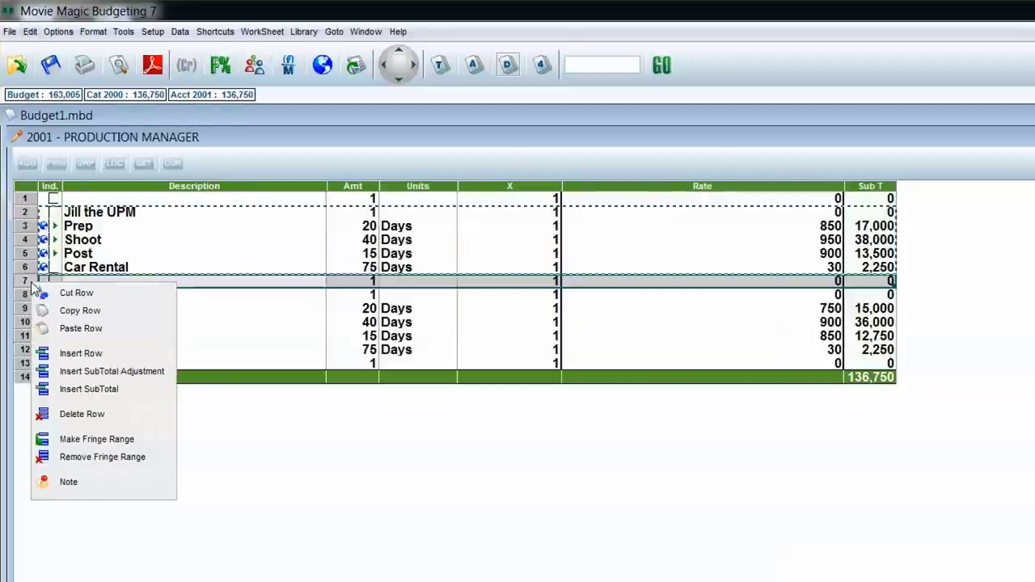
{"action": "left_click", "coordinate": [136, 396]}
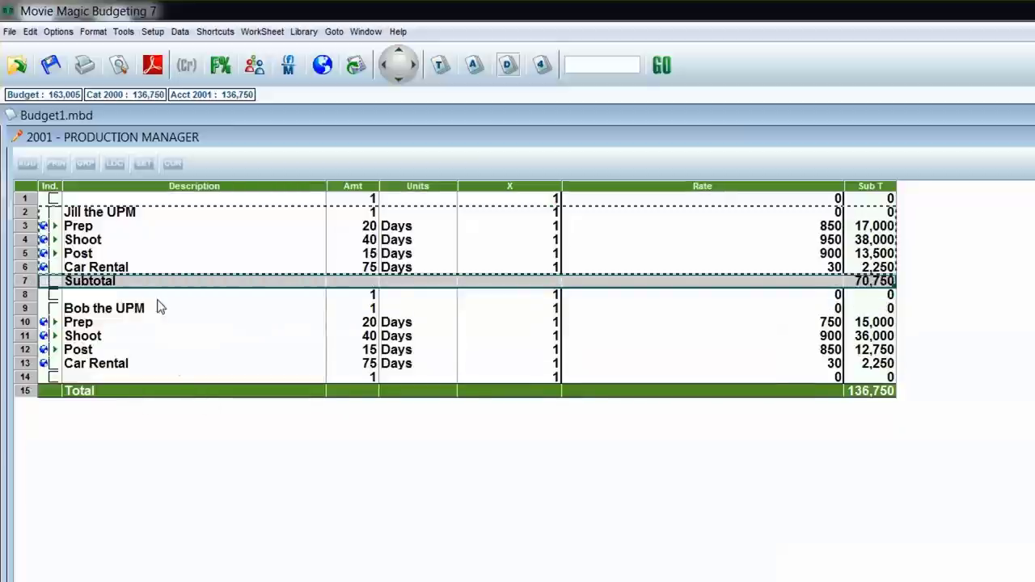
{"action": "right_click", "coordinate": [32, 380]}
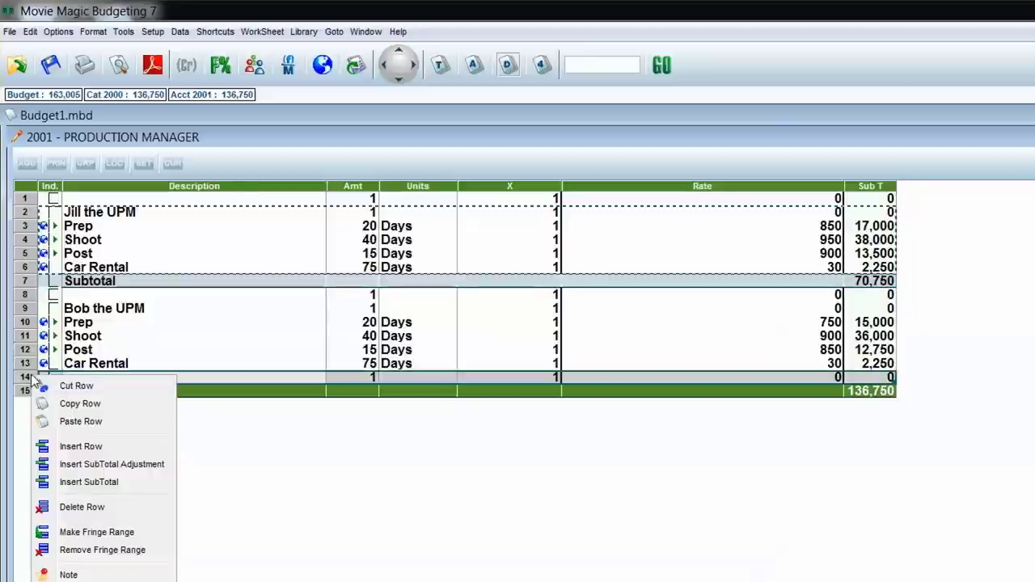
{"action": "left_click", "coordinate": [134, 483]}
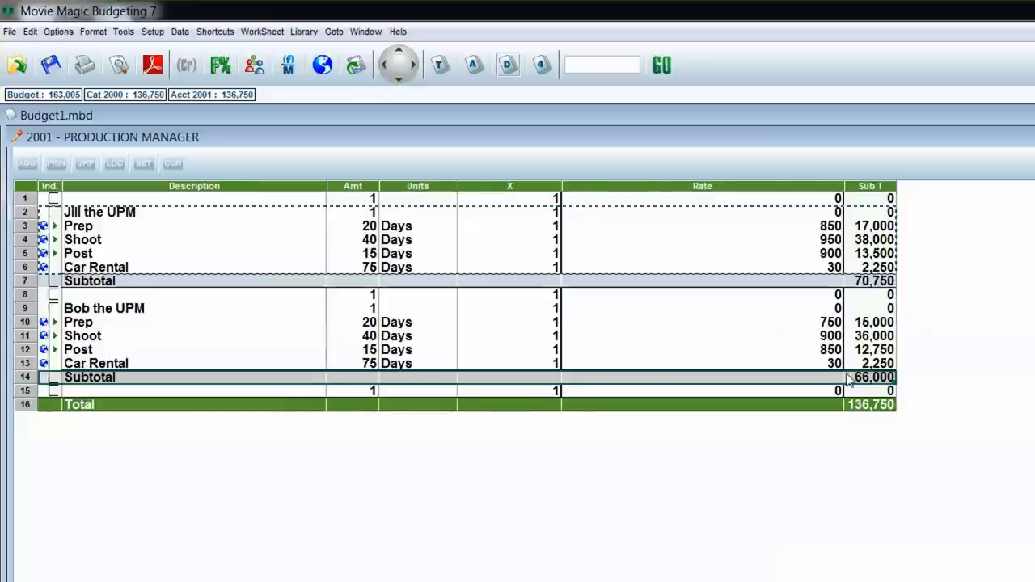
{"action": "left_click", "coordinate": [148, 311]}
{"action": "left_click", "coordinate": [69, 295]}
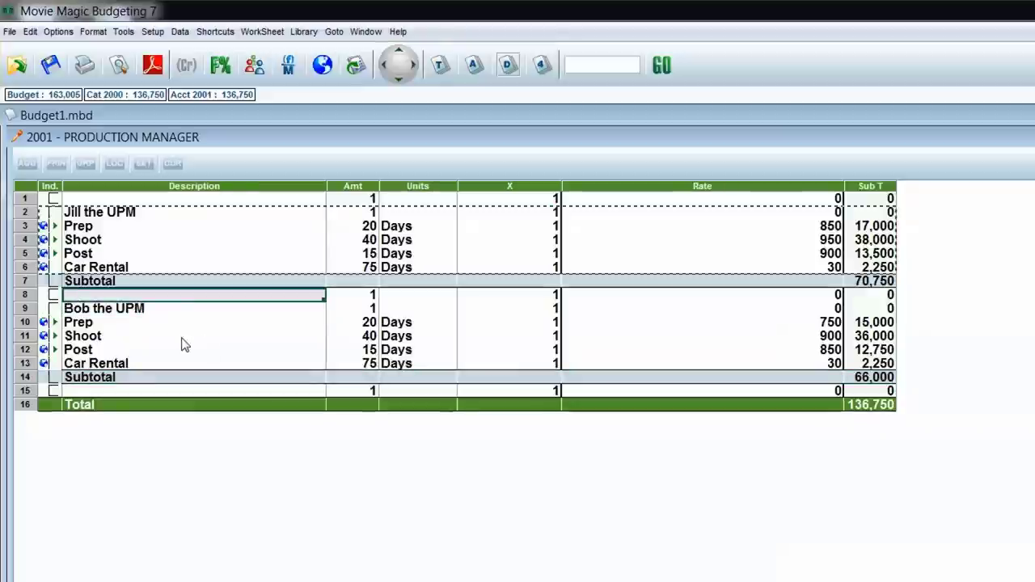
{"action": "left_click", "coordinate": [471, 202]}
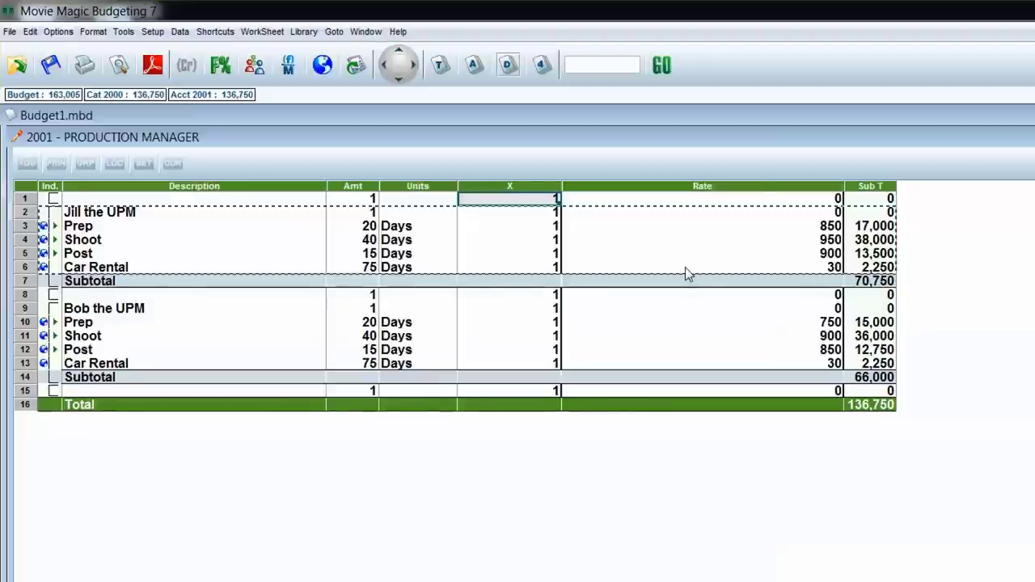
- Return to the topsheet and open account 2701 Gaffer in category 2700 Lighting
{"action": "left_click", "coordinate": [440, 67]}
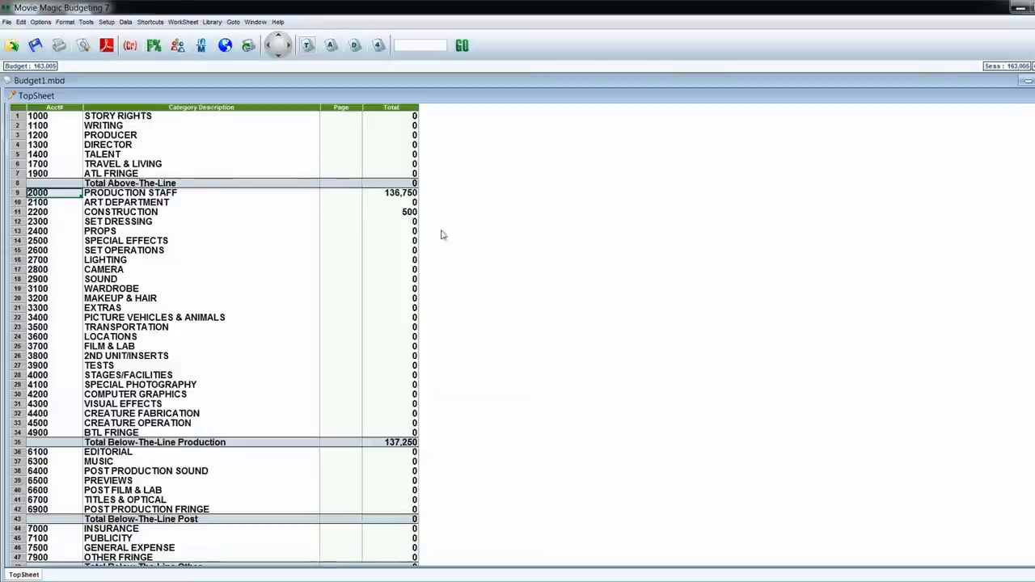
{"action": "scroll", "coordinate": [451, 245], "scroll_direction": "down", "scroll_amount": 2}
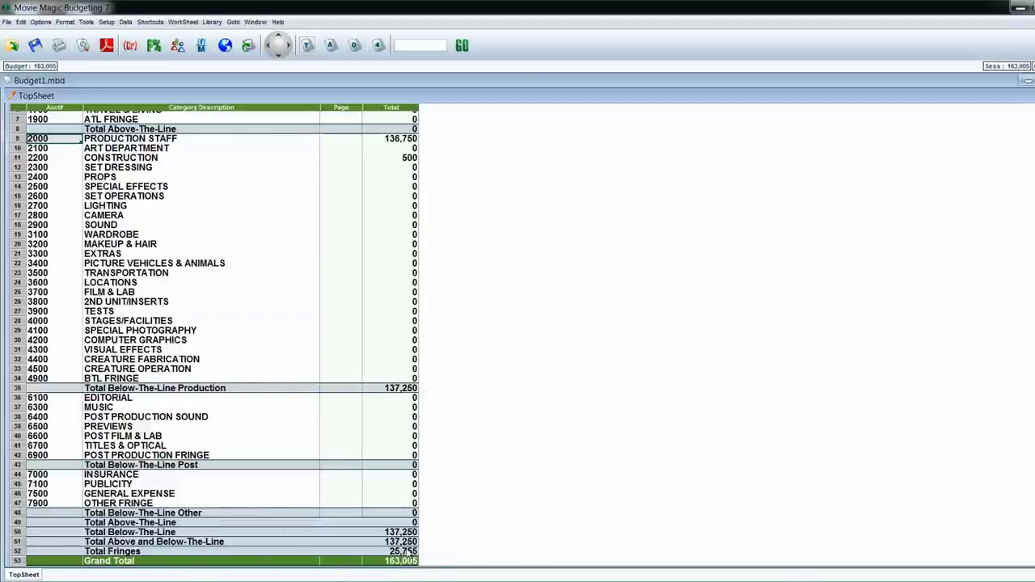
{"action": "scroll", "coordinate": [473, 539], "scroll_direction": "up", "scroll_amount": 2}
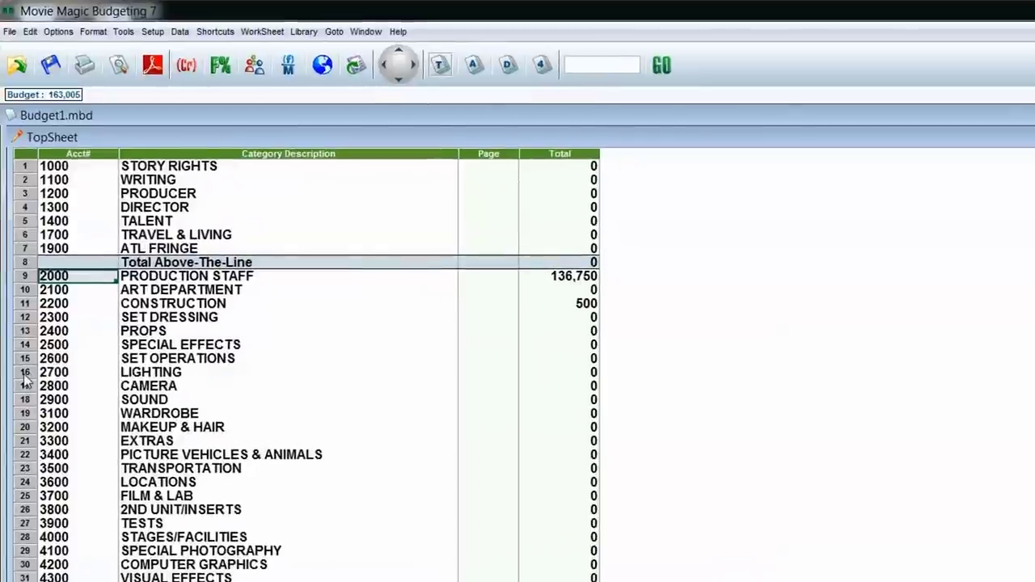
{"action": "double_click", "coordinate": [19, 260]}
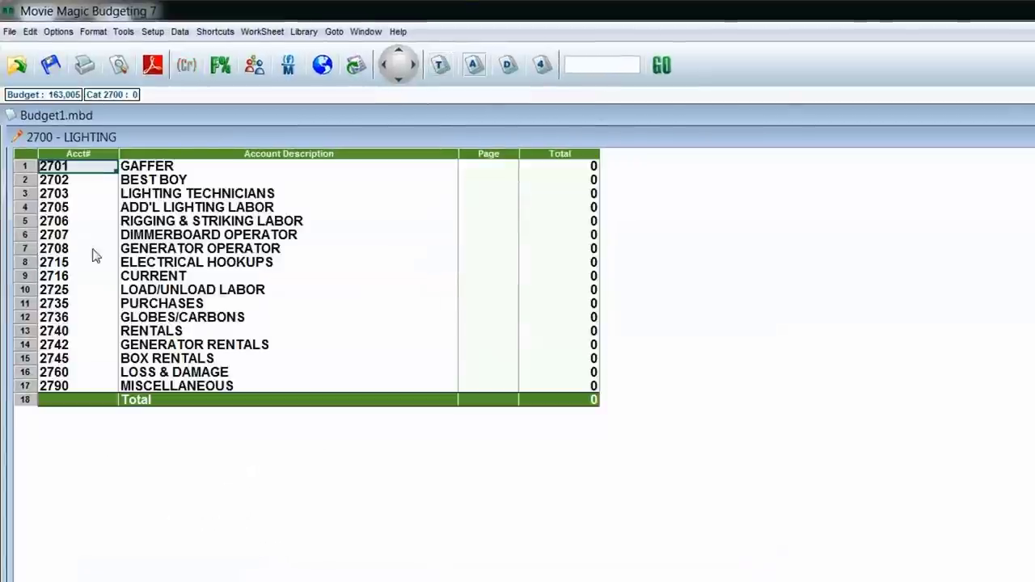
{"action": "double_click", "coordinate": [21, 167]}
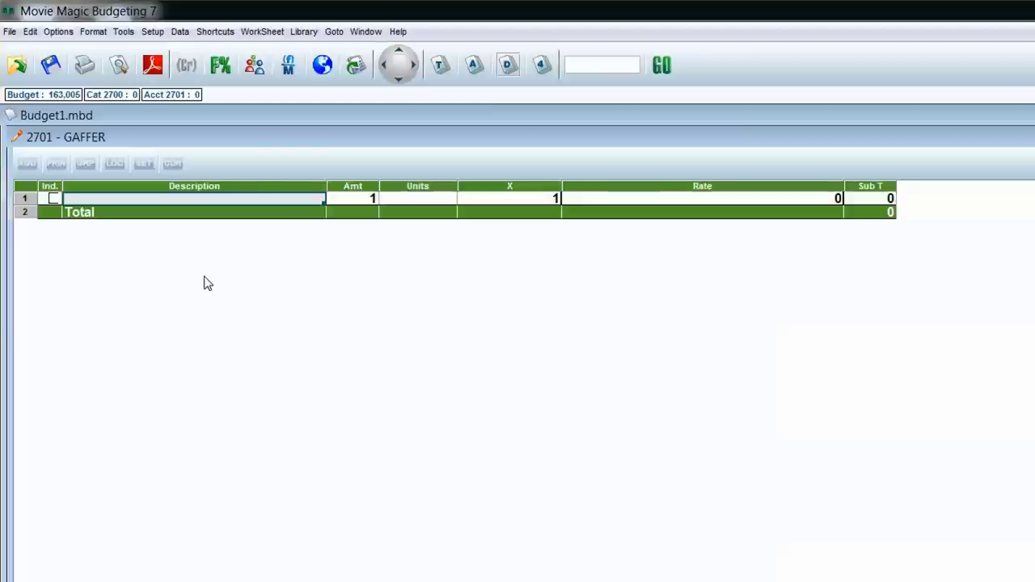
- Leave line 1 blank and enter the gaffer's name and role as the description on line 2
{"action": "key", "text": "Tab"}
{"action": "key", "text": "Tab"}
{"action": "key", "text": "Tab"}
{"action": "key", "text": "Tab"}
{"action": "key", "text": "Tab"}
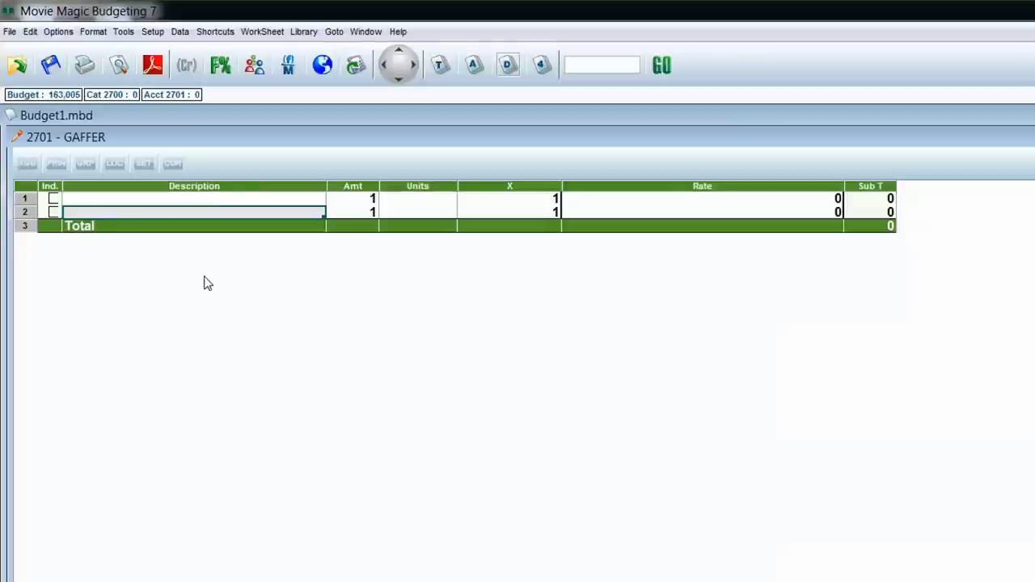
{"action": "type", "text": "Sean the Gaffer"}
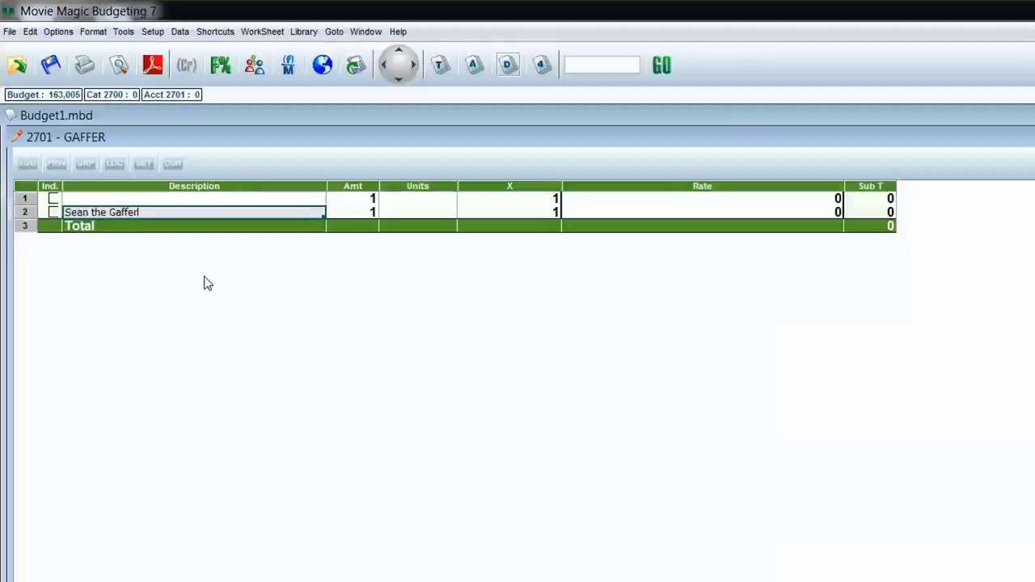
{"action": "key", "text": "Tab"}
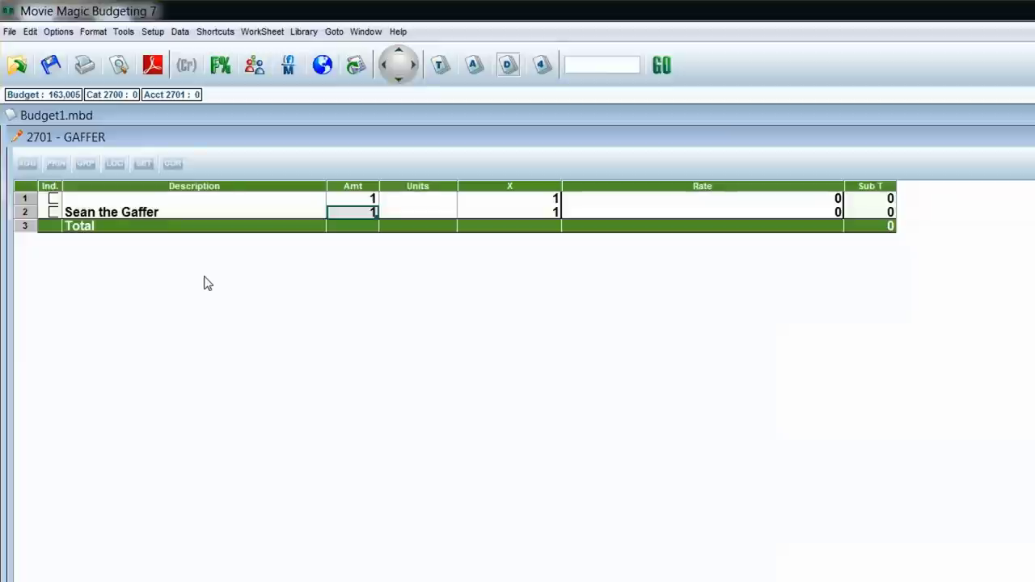
- Set the gaffer line to an amount of 14, units Hours, X of 5 and a rate of =GaffOT
{"action": "type", "text": "14"}
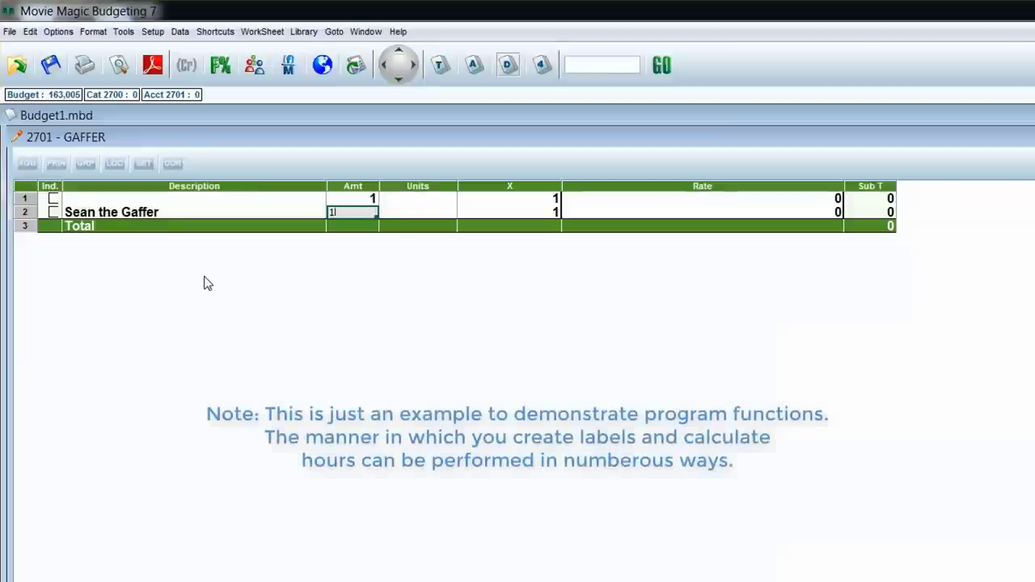
{"action": "key", "text": "Tab"}
{"action": "type", "text": "Hours"}
{"action": "key", "text": "Tab"}
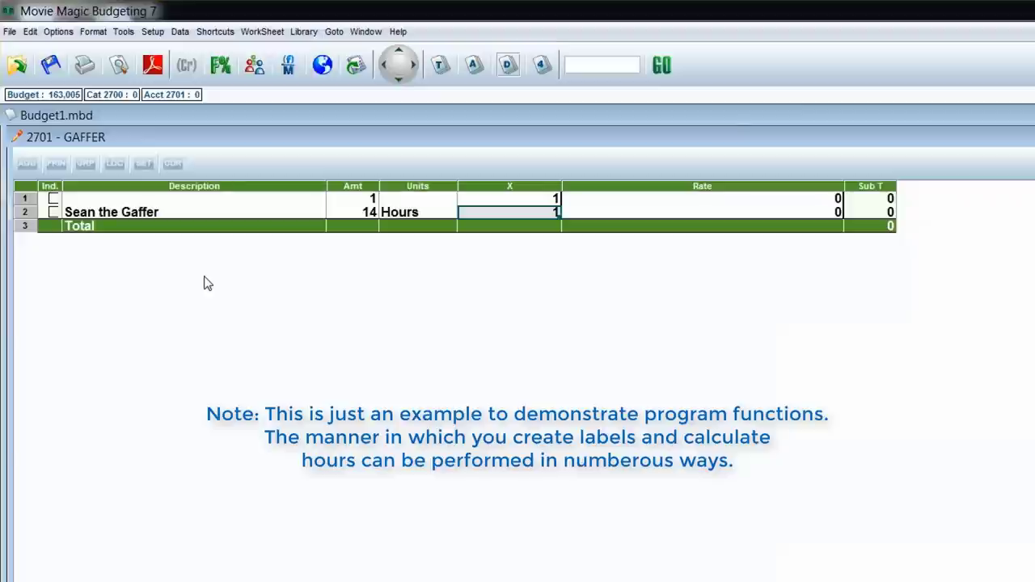
{"action": "type", "text": "5"}
{"action": "key", "text": "Tab"}
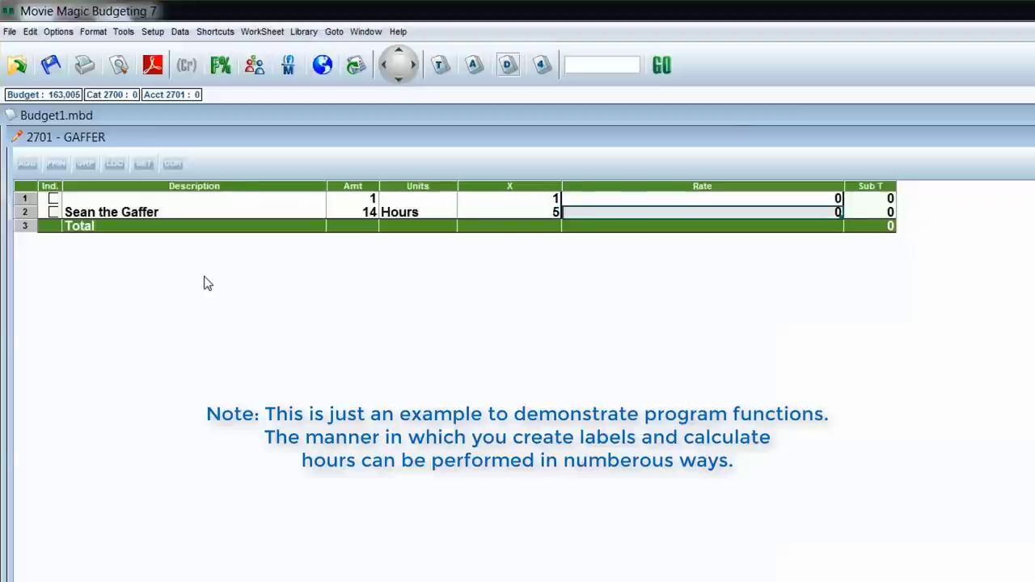
{"action": "type", "text": "=Gaff"}
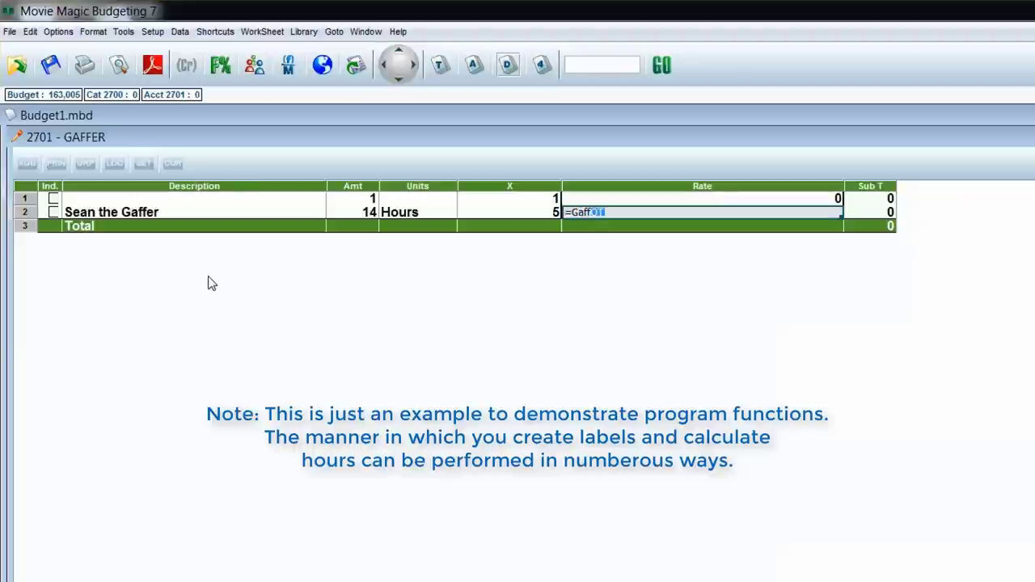
{"action": "type", "text": "OT"}
{"action": "key", "text": "Return"}
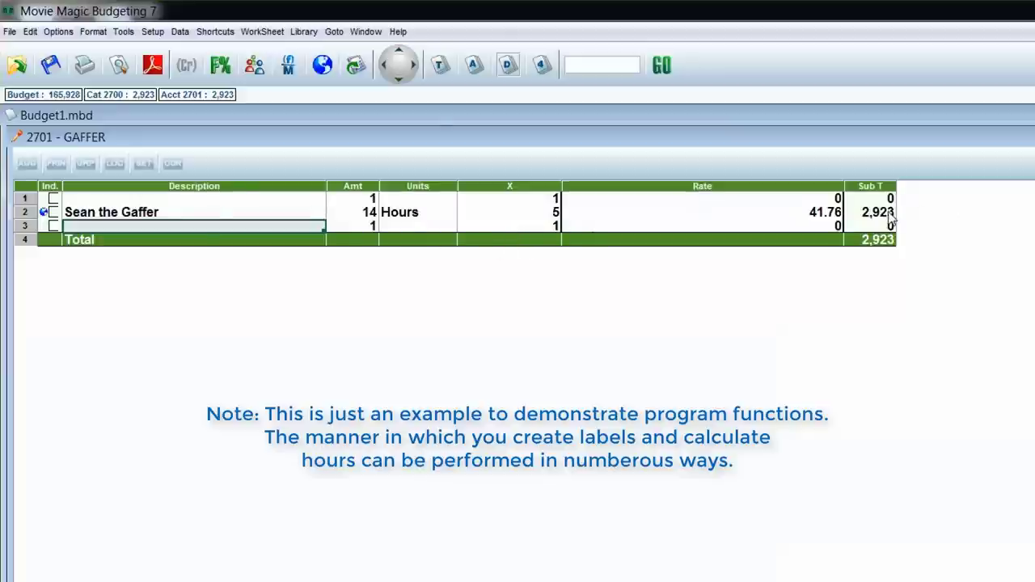
- On the topsheet, write a note for Production Staff reading "I added two UPMs. Their rates may change."
{"action": "left_click", "coordinate": [440, 66]}
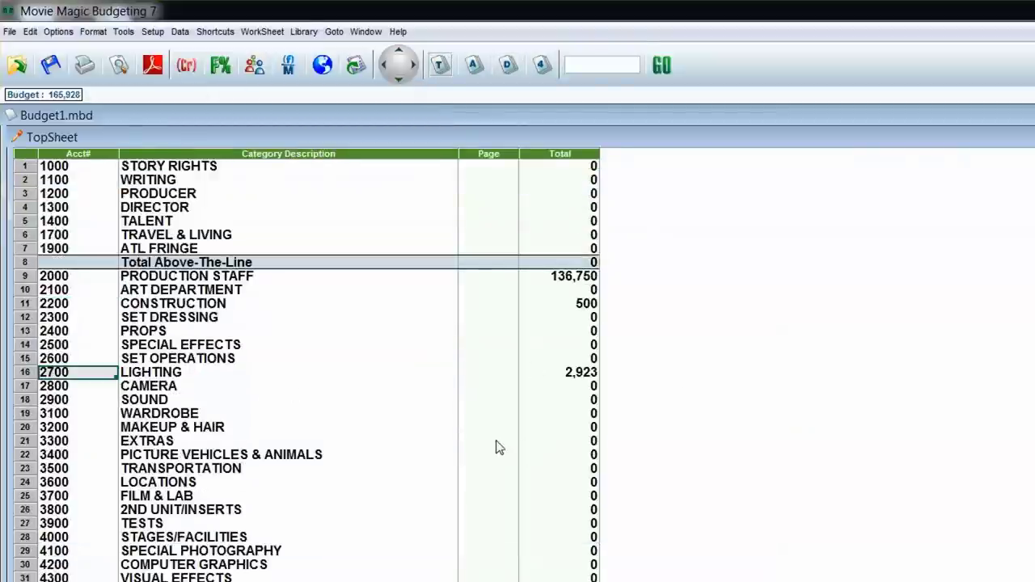
{"action": "scroll", "coordinate": [497, 447], "scroll_direction": "down", "scroll_amount": 2}
{"action": "scroll", "coordinate": [628, 481], "scroll_direction": "up", "scroll_amount": 2}
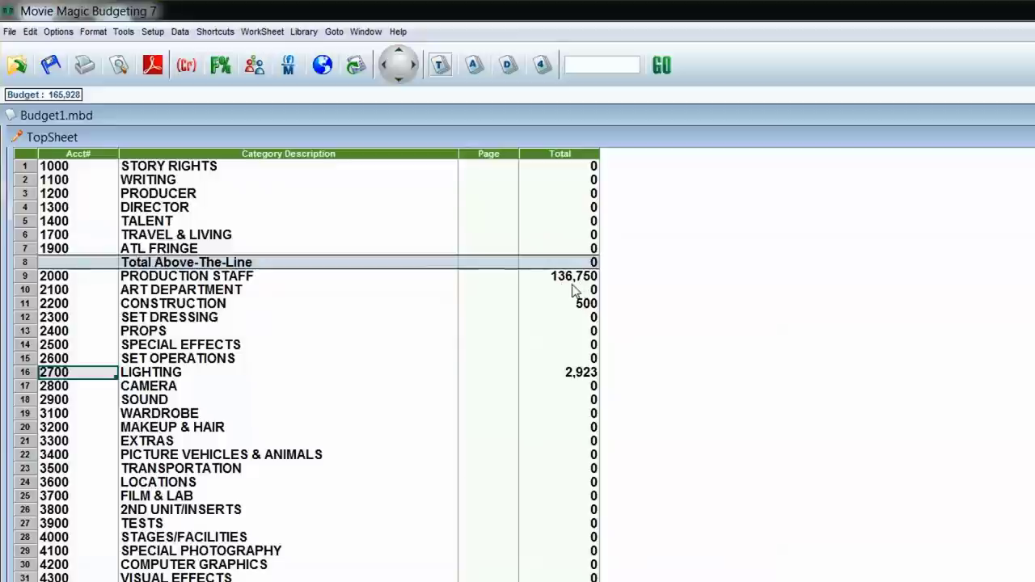
{"action": "left_click", "coordinate": [269, 277]}
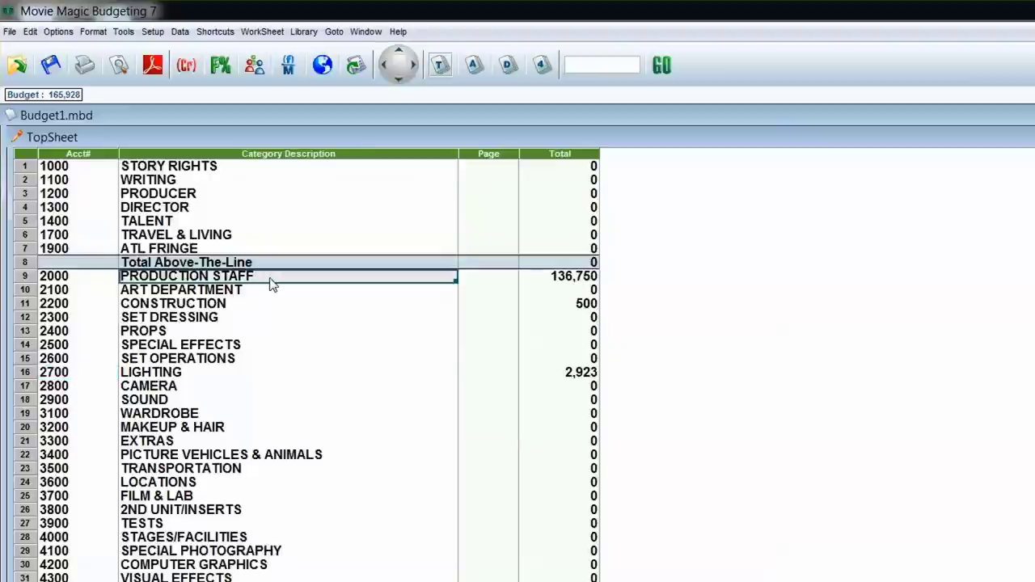
{"action": "left_click", "coordinate": [179, 31]}
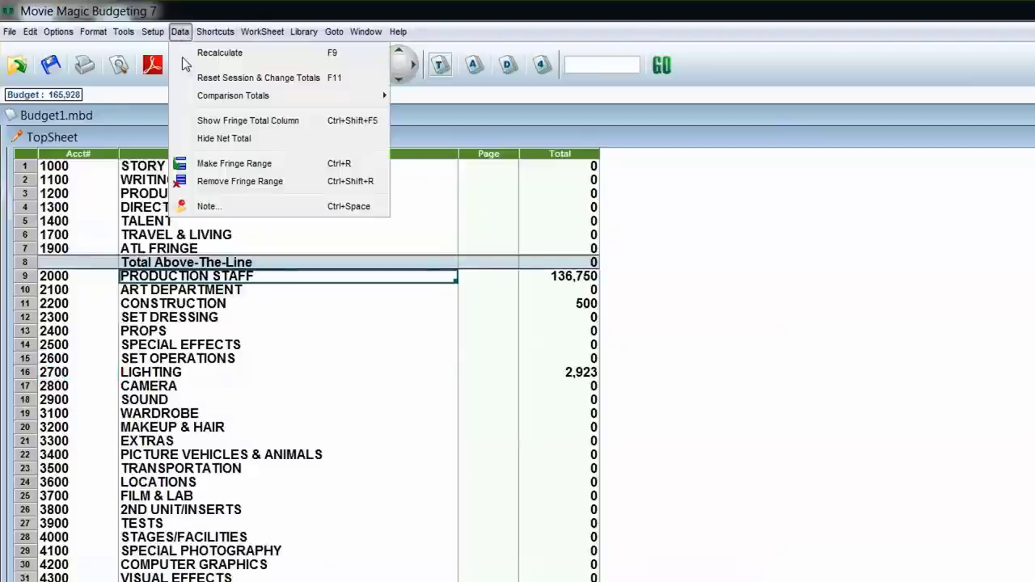
{"action": "left_click", "coordinate": [262, 212]}
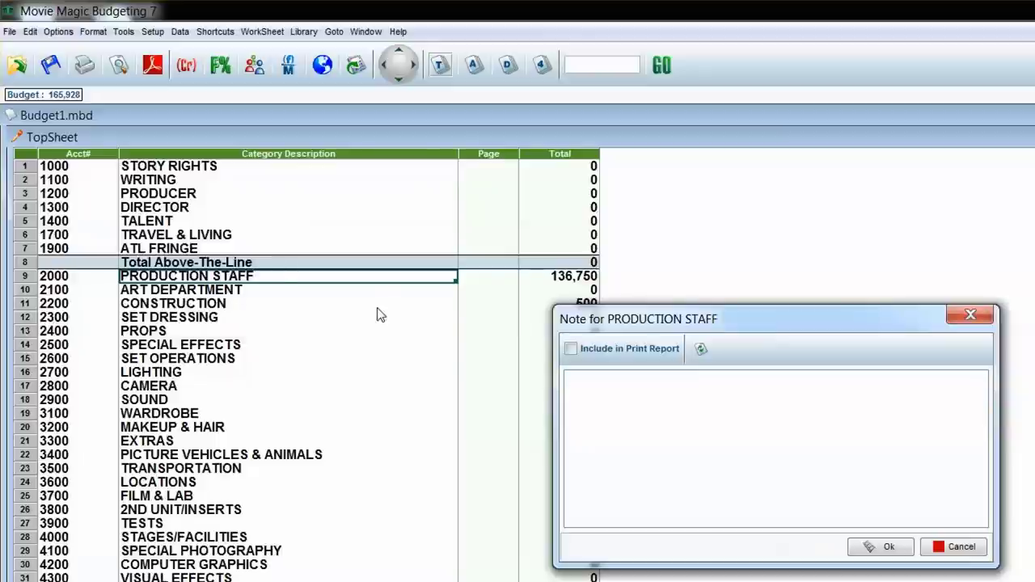
{"action": "type", "text": "I added two UPM"}
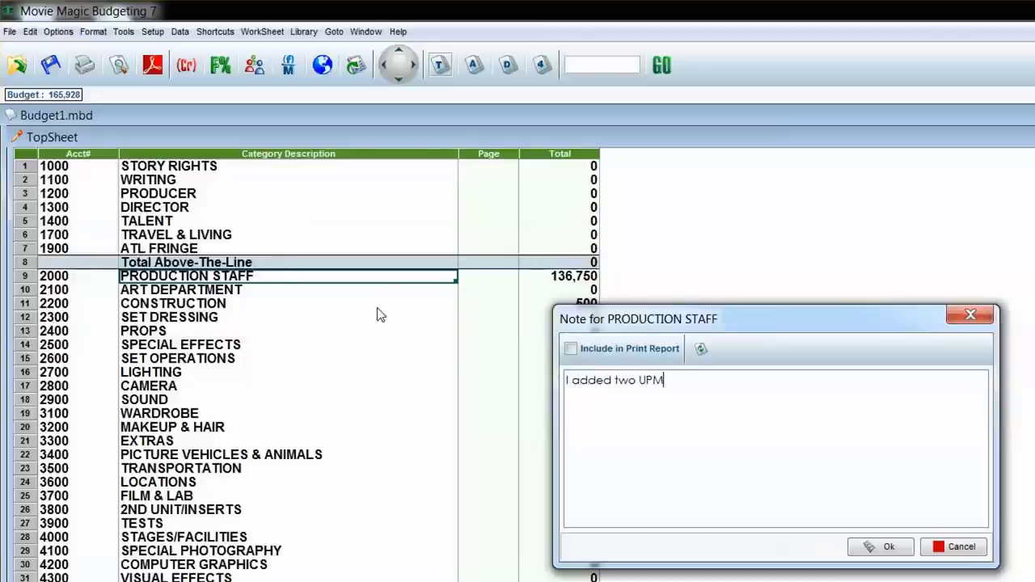
{"action": "type", "text": "s. Their rat"}
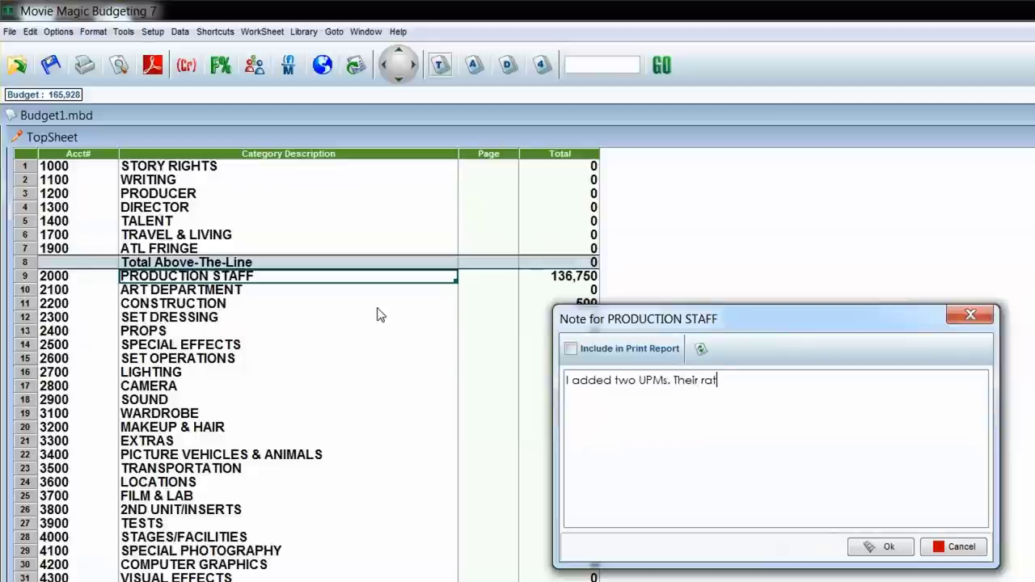
{"action": "type", "text": "es may change."}
- Include the Production Staff note in the print report and save the note
{"action": "left_click", "coordinate": [617, 352]}
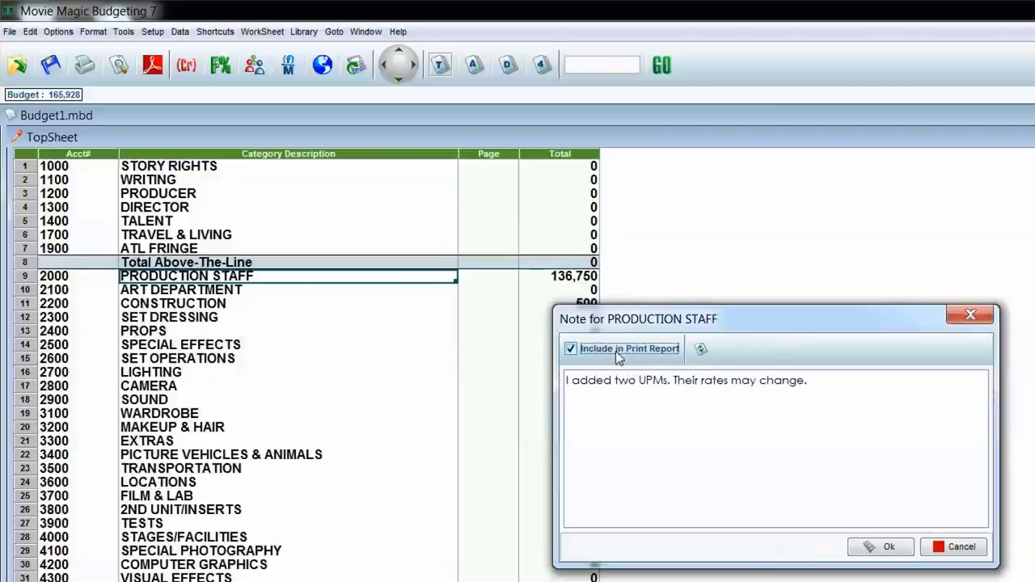
{"action": "left_click", "coordinate": [616, 351]}
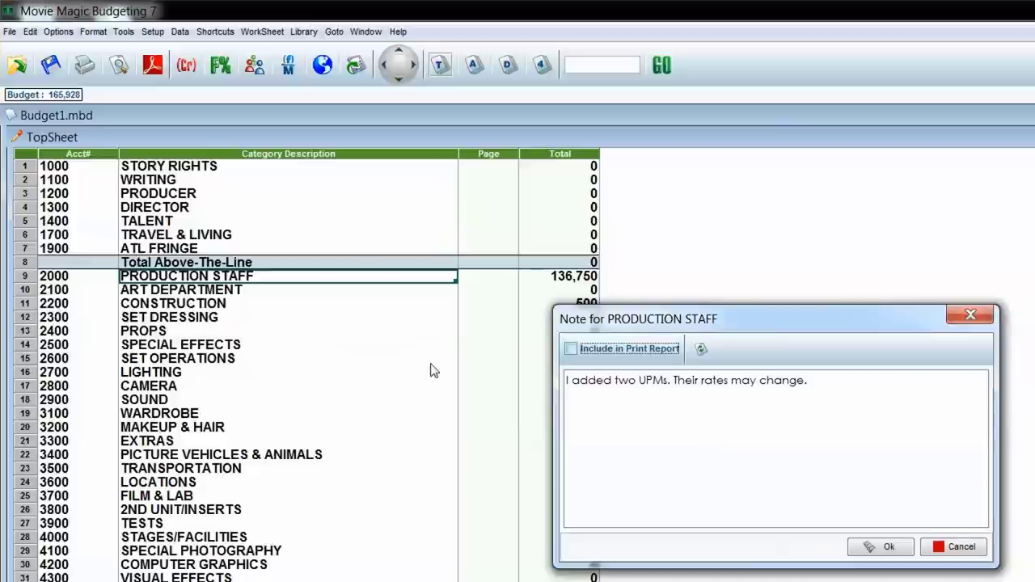
{"action": "left_click", "coordinate": [597, 348]}
{"action": "left_click", "coordinate": [880, 548]}
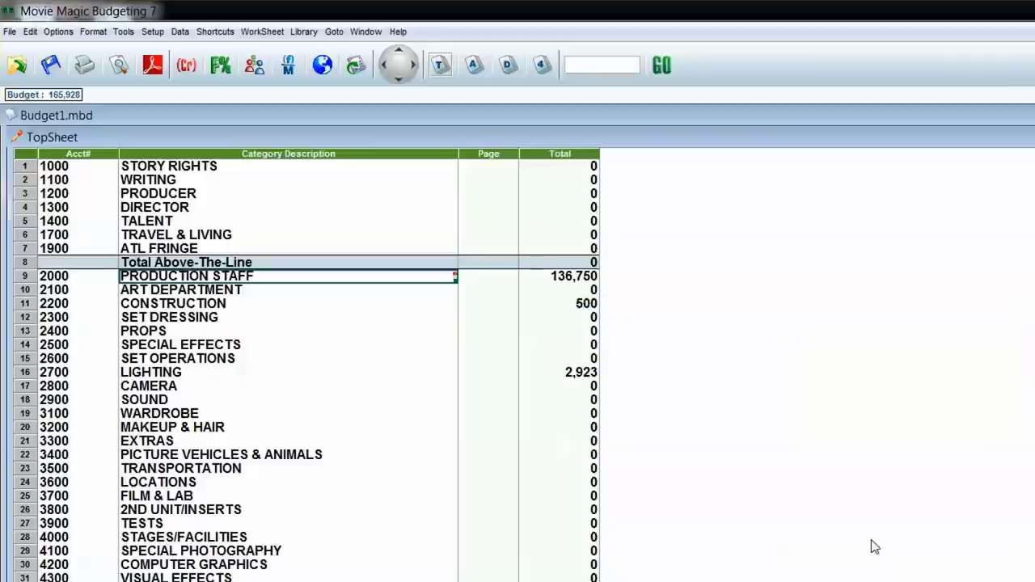
{"action": "left_click", "coordinate": [269, 329]}
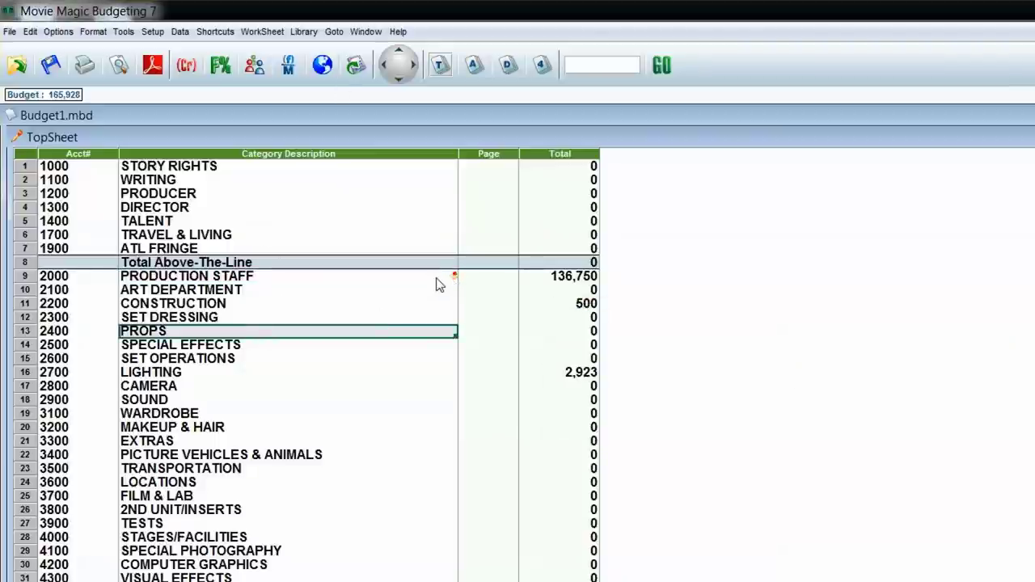
{"action": "left_click", "coordinate": [360, 280]}
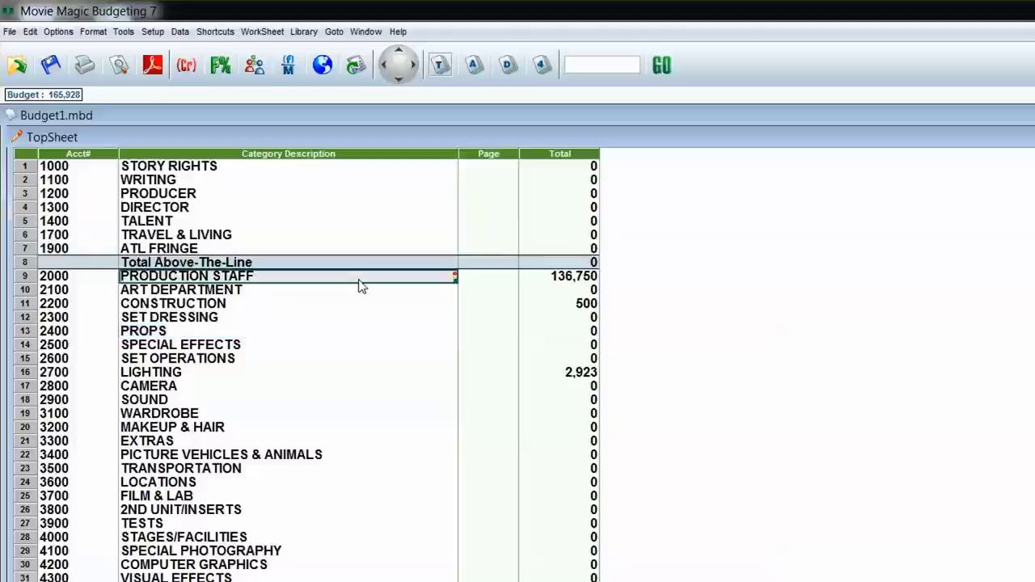
- Reopen the note attached to Production Staff on the topsheet, review it and close it
{"action": "left_click", "coordinate": [181, 31]}
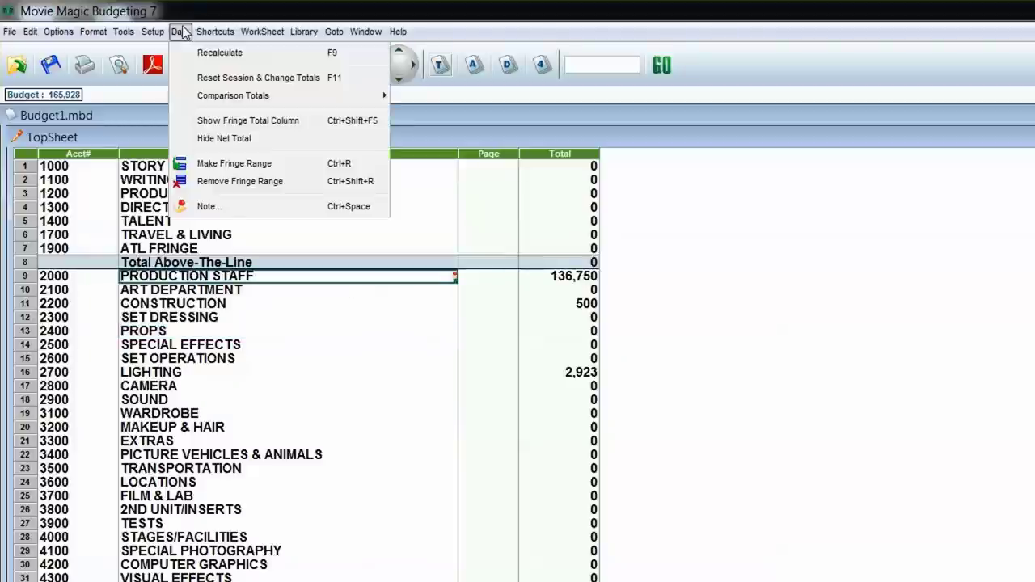
{"action": "left_click", "coordinate": [229, 212]}
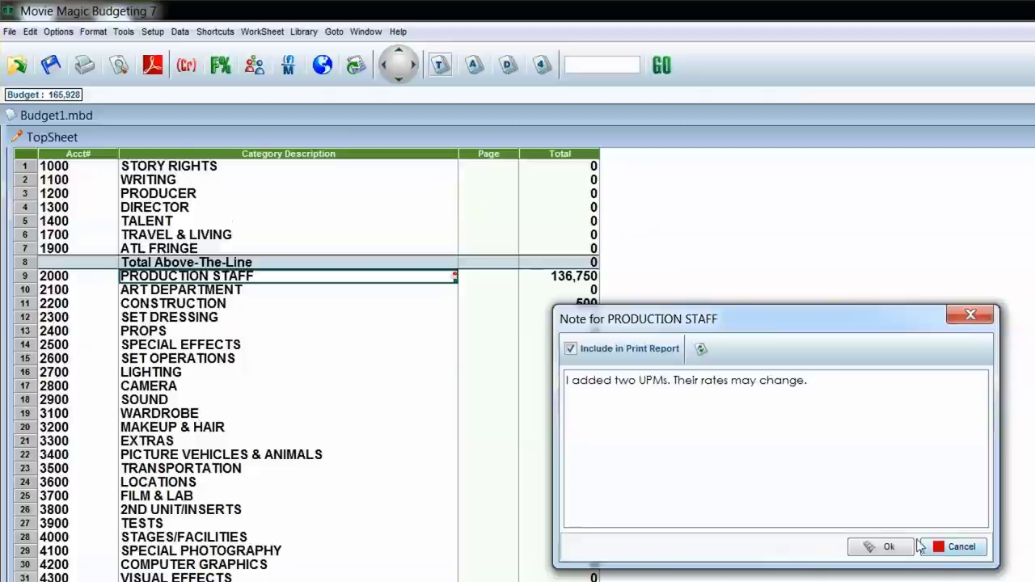
{"action": "left_click", "coordinate": [889, 547]}
{"action": "left_click", "coordinate": [170, 516]}
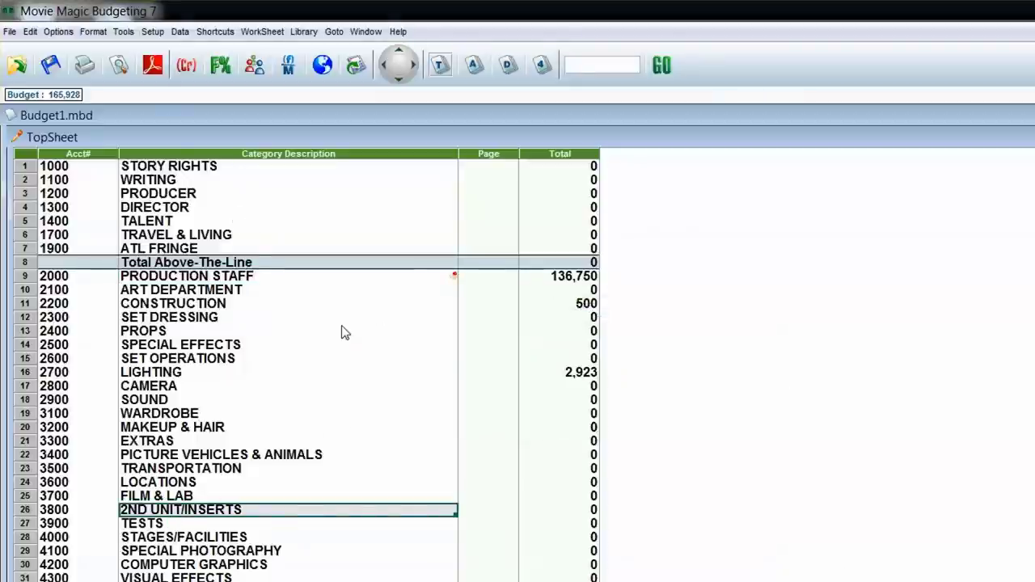
- Look over the whole topsheet and reset the session and change totals
{"action": "scroll", "coordinate": [342, 331], "scroll_direction": "down", "scroll_amount": 2}
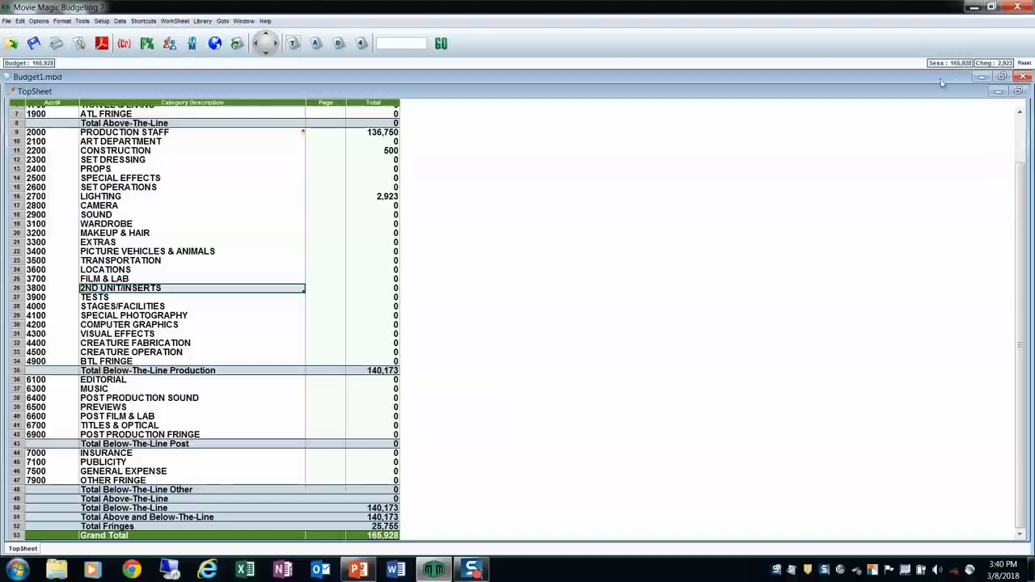
{"action": "scroll", "coordinate": [172, 271], "scroll_direction": "up", "scroll_amount": 2}
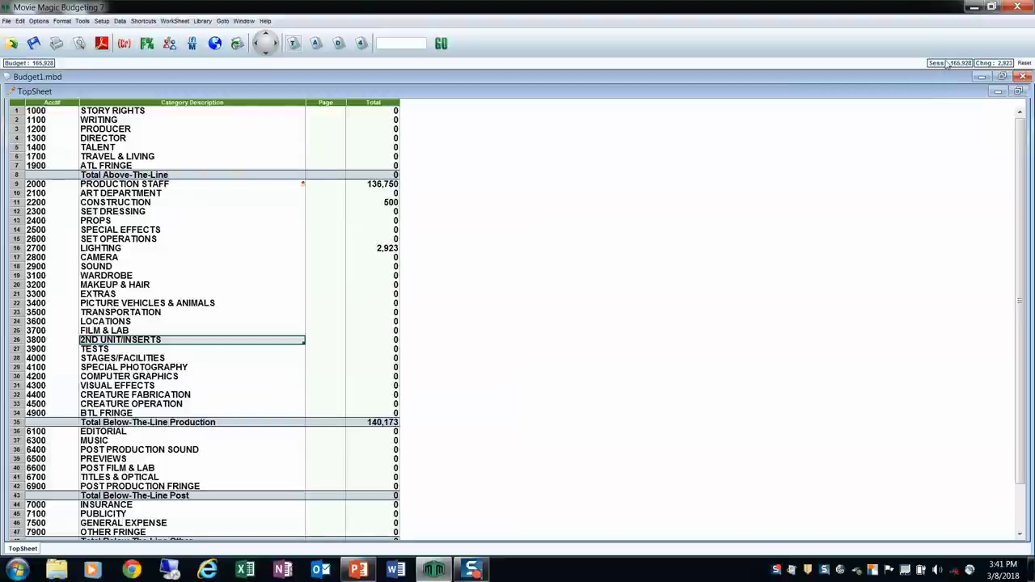
{"action": "left_click", "coordinate": [1023, 64]}
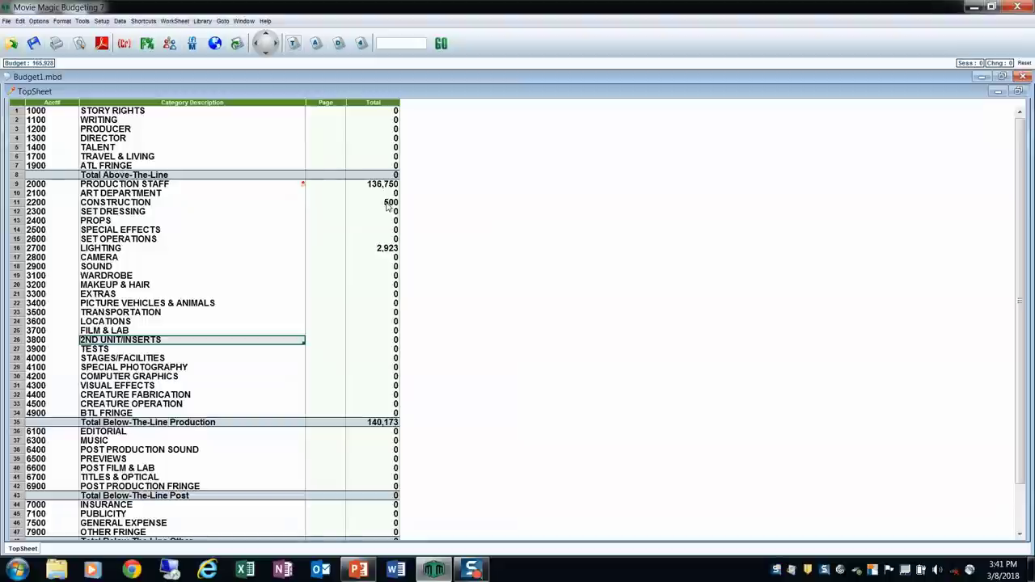
- Open the Production Manager account under Production Staff and set the first UPM's Shoot rate to 925
{"action": "double_click", "coordinate": [17, 184]}
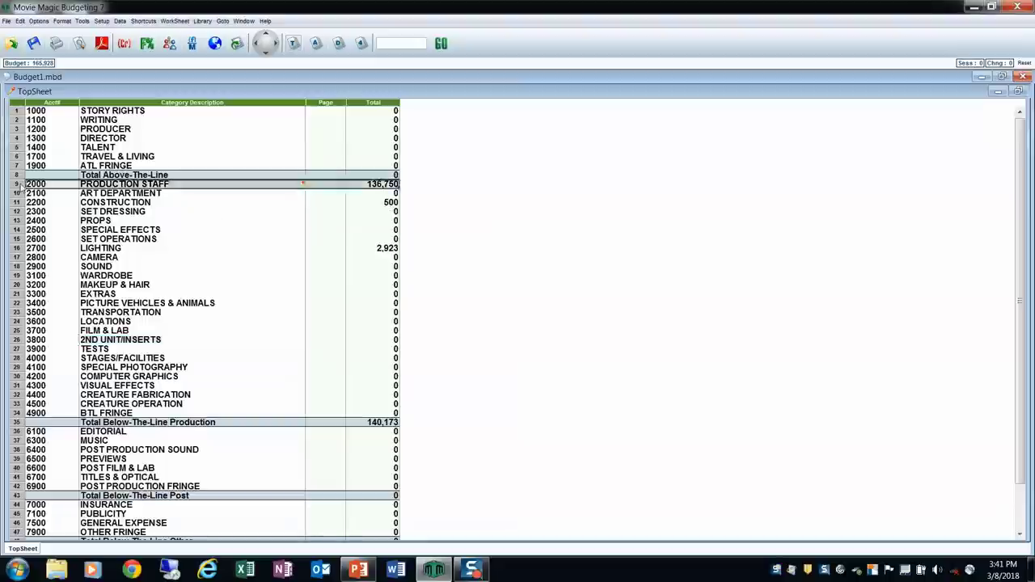
{"action": "double_click", "coordinate": [16, 113]}
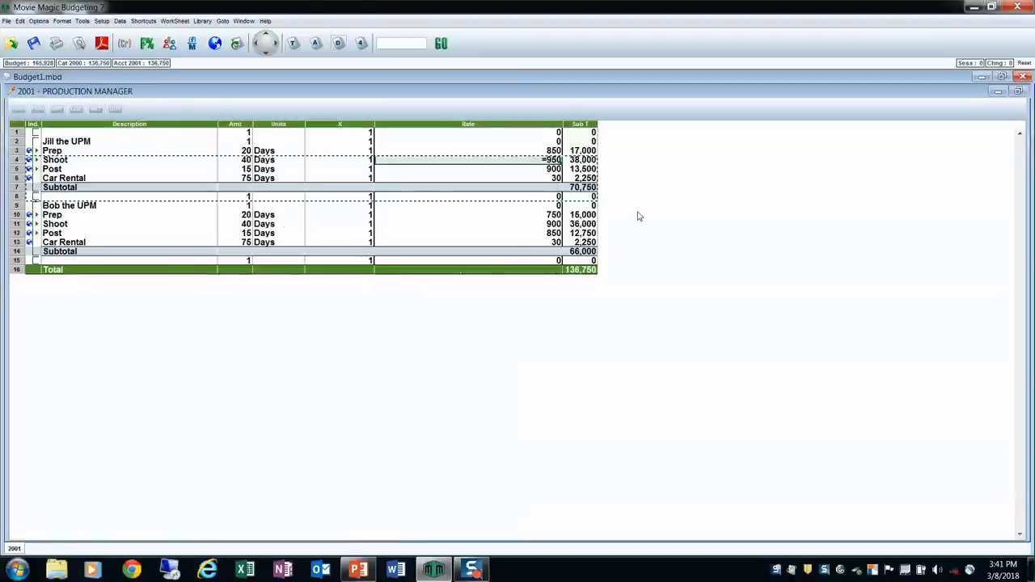
{"action": "type", "text": "92"}
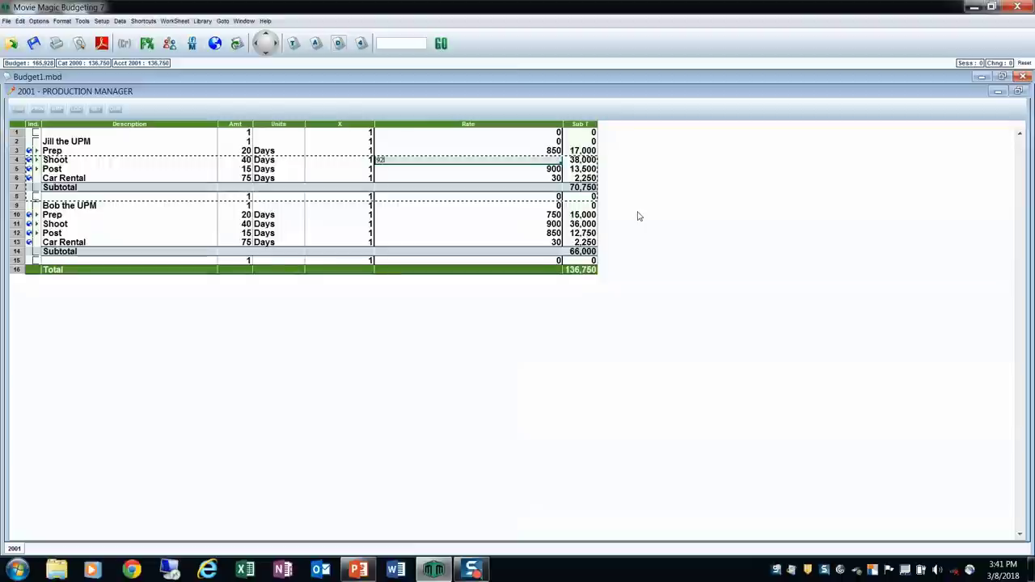
{"action": "type", "text": "5"}
{"action": "key", "text": "Return"}
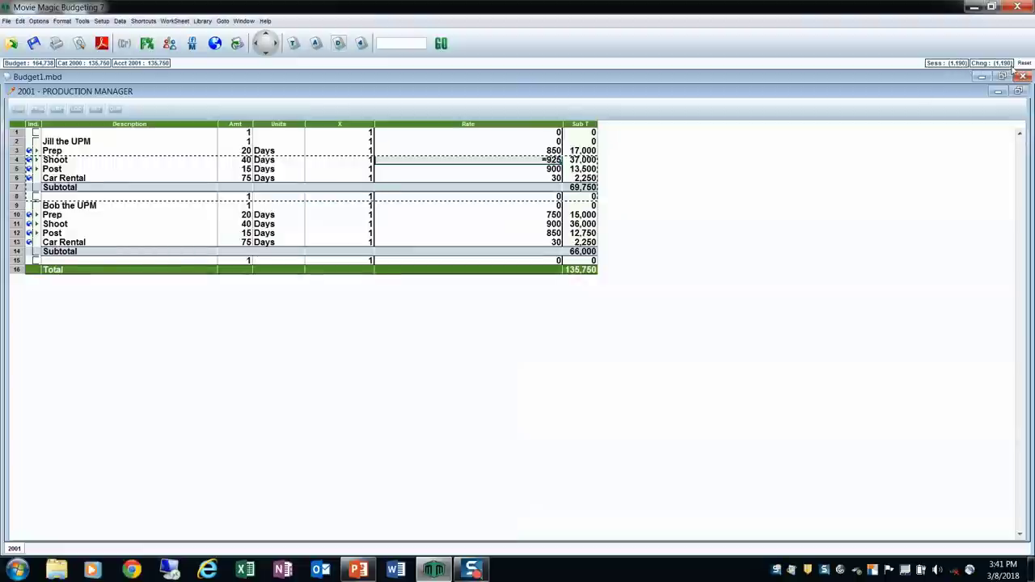
- Set the first UPM's Post rate to 850 and return to the topsheet
{"action": "left_click", "coordinate": [499, 171]}
{"action": "type", "text": "850"}
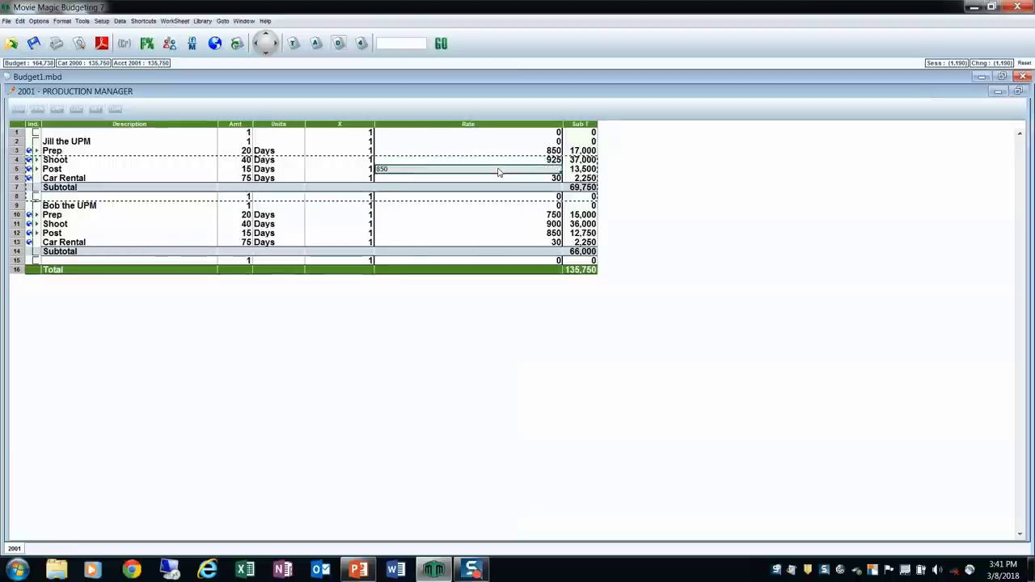
{"action": "left_click", "coordinate": [499, 179]}
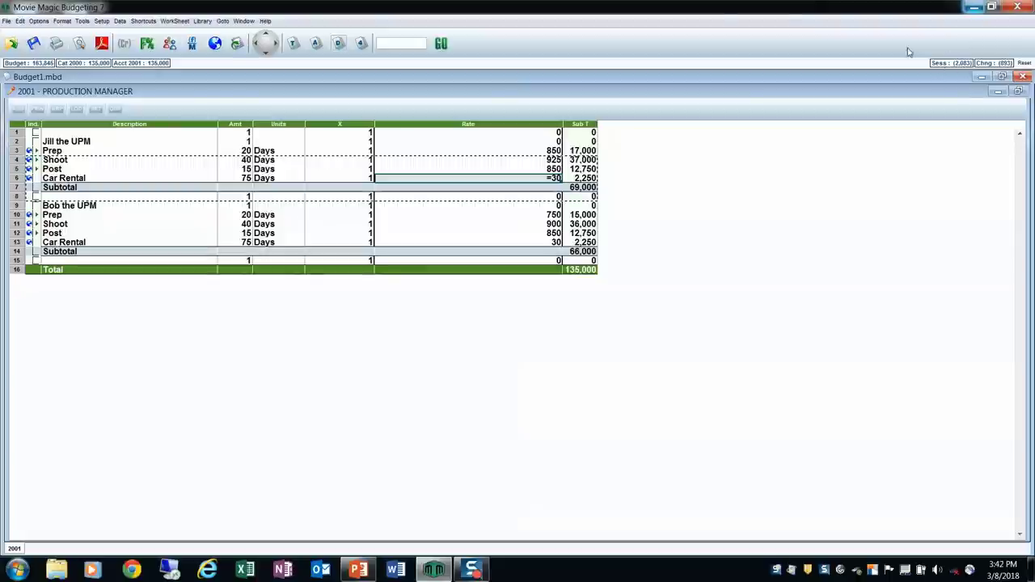
{"action": "left_click", "coordinate": [296, 45]}
{"action": "scroll", "coordinate": [243, 267], "scroll_direction": "up", "scroll_amount": 2}
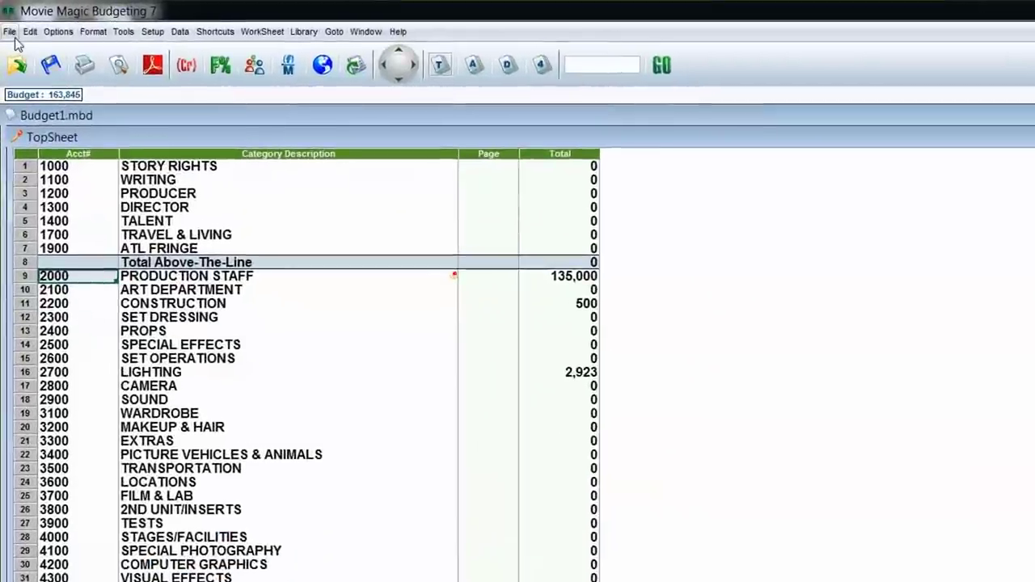
- Open the topsheet-only header from Print Setup and delete all text in its center section
{"action": "left_click", "coordinate": [9, 29]}
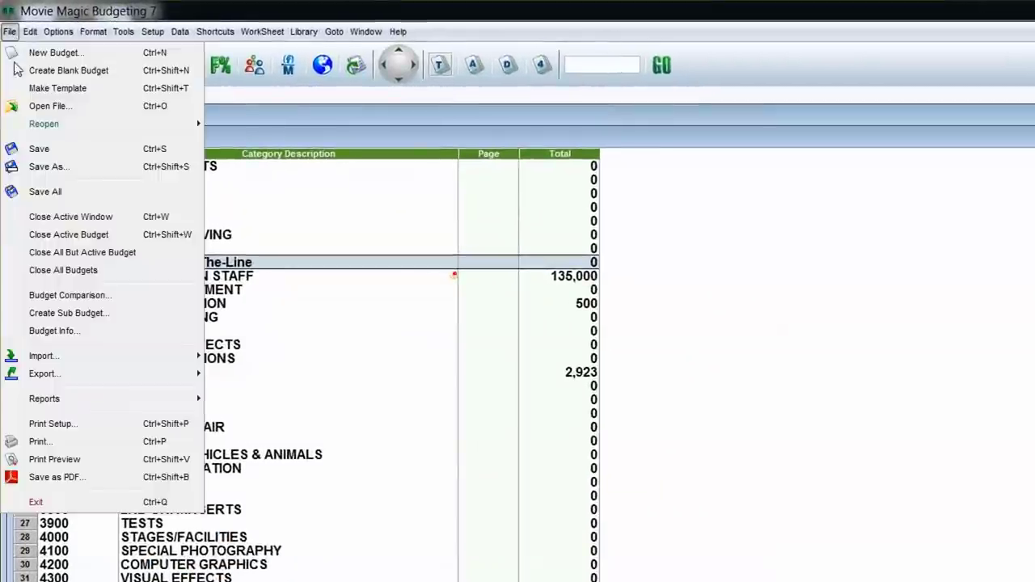
{"action": "left_click", "coordinate": [93, 430]}
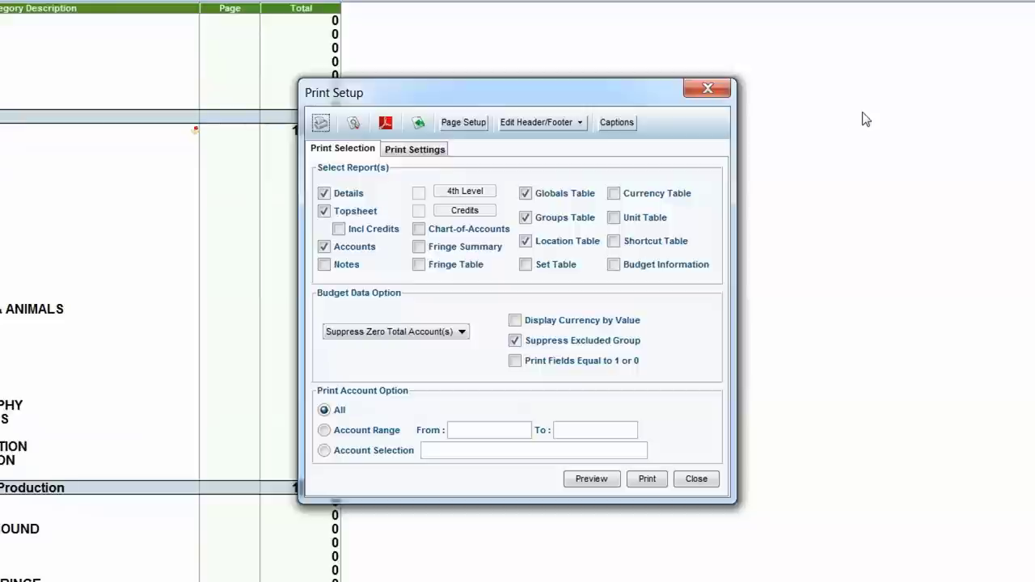
{"action": "left_click", "coordinate": [562, 124]}
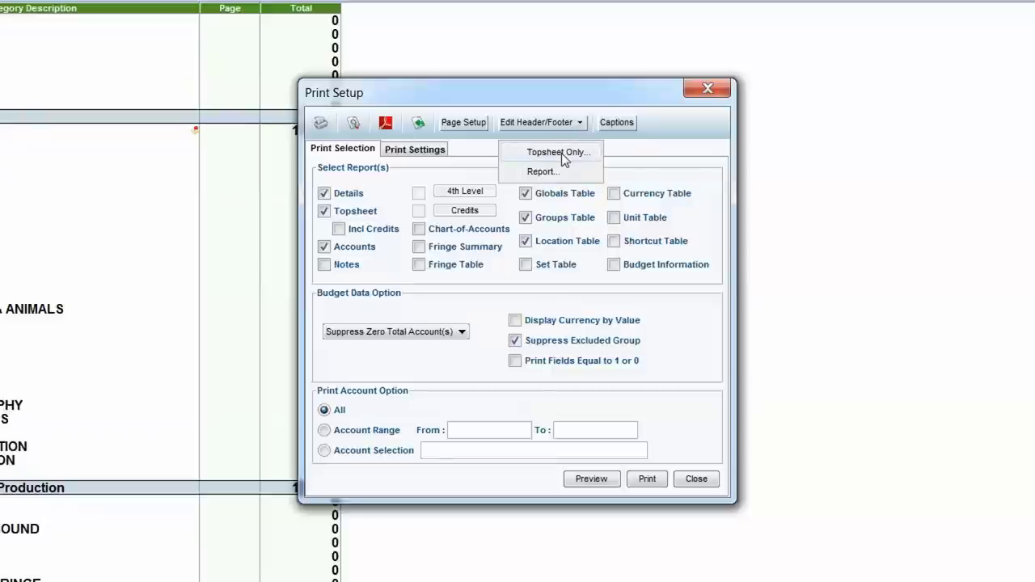
{"action": "left_click", "coordinate": [558, 153]}
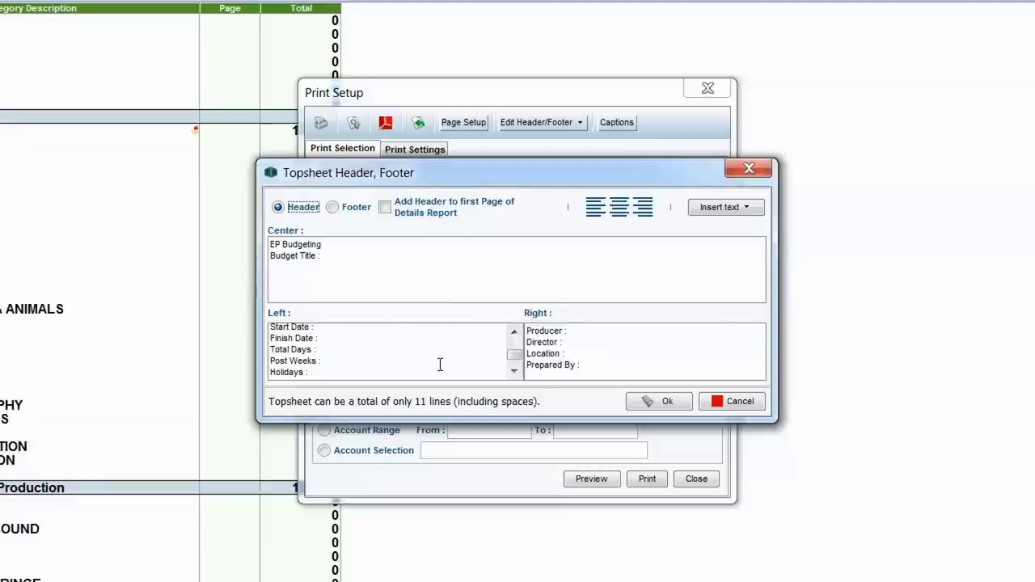
{"action": "left_click", "coordinate": [398, 275]}
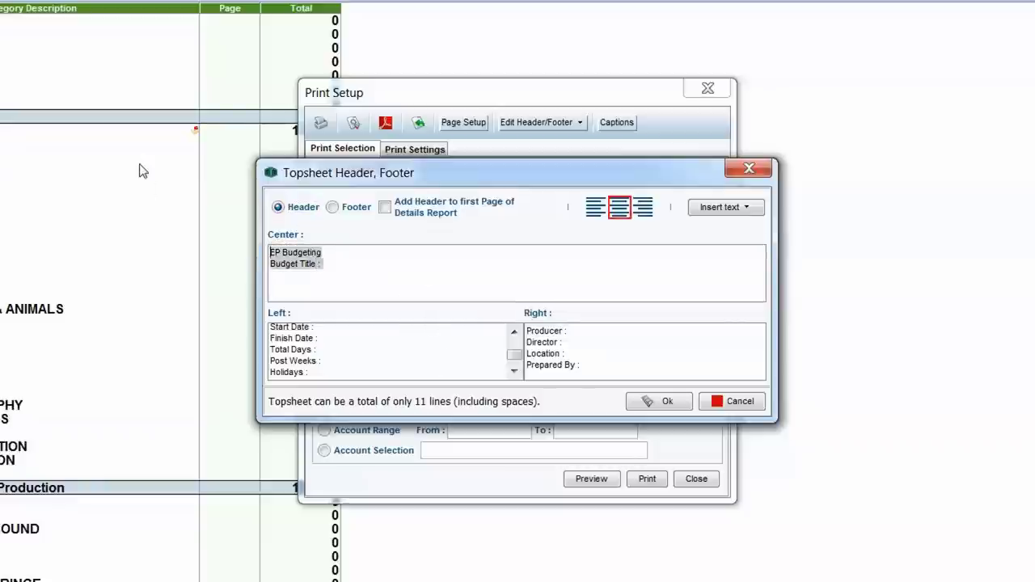
{"action": "key", "text": "Delete"}
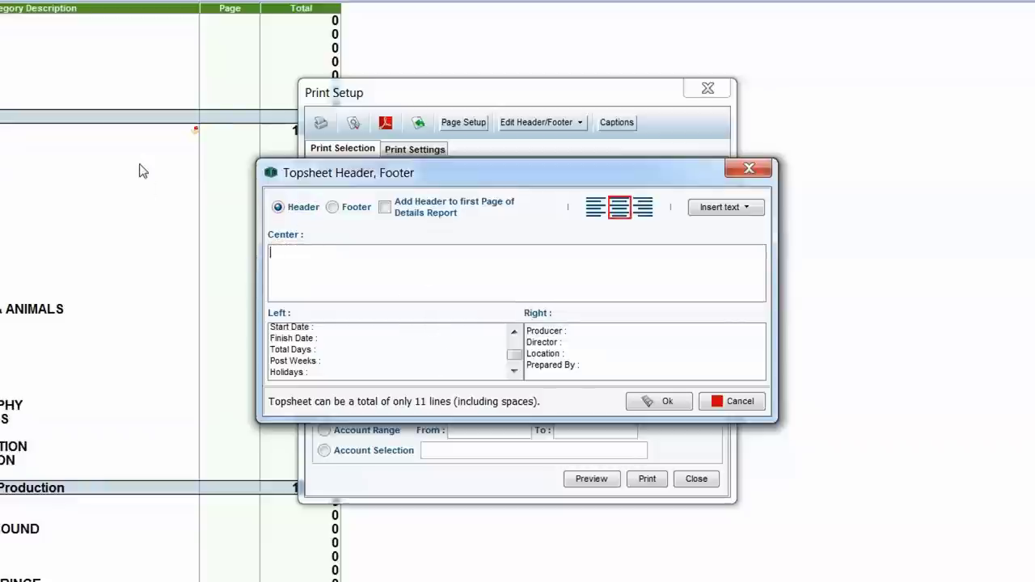
- Clear all default text from the left and right sections of the topsheet header
{"action": "left_click", "coordinate": [340, 375]}
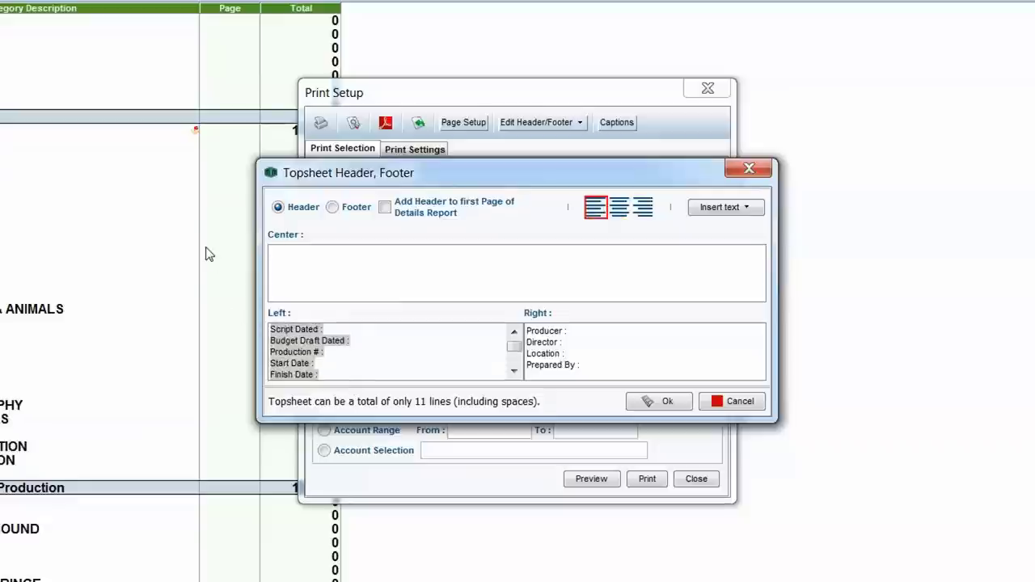
{"action": "key", "text": "Delete"}
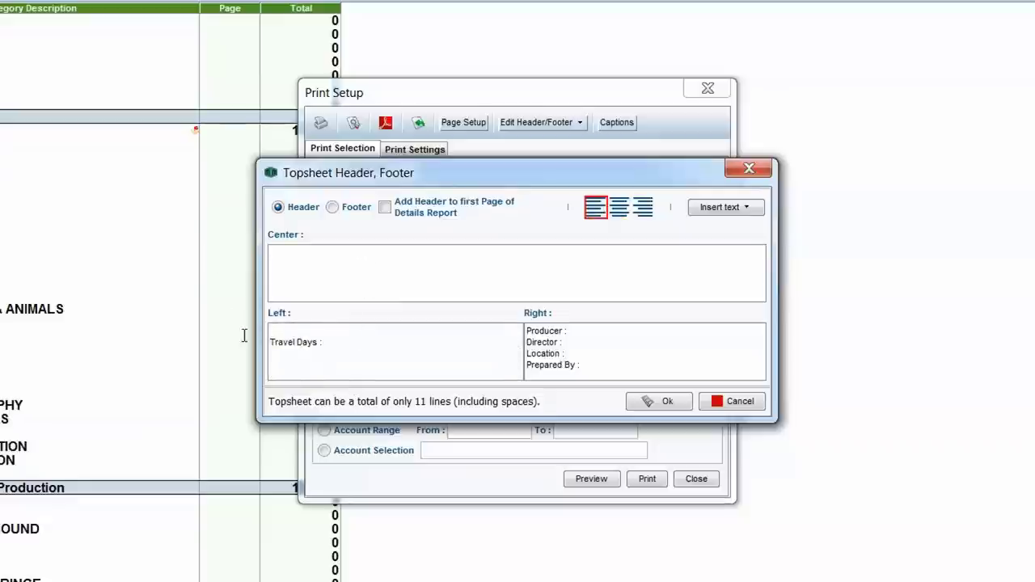
{"action": "key", "text": "Delete"}
{"action": "key", "text": "ctrl+a"}
{"action": "key", "text": "Delete"}
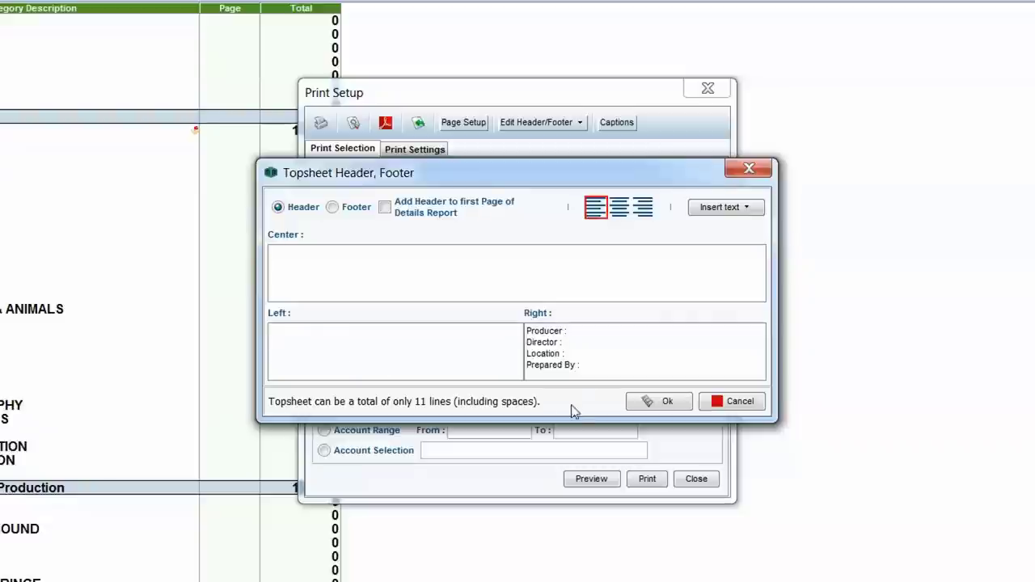
{"action": "left_click", "coordinate": [590, 369]}
{"action": "key", "text": "ctrl+a"}
{"action": "key", "text": "Delete"}
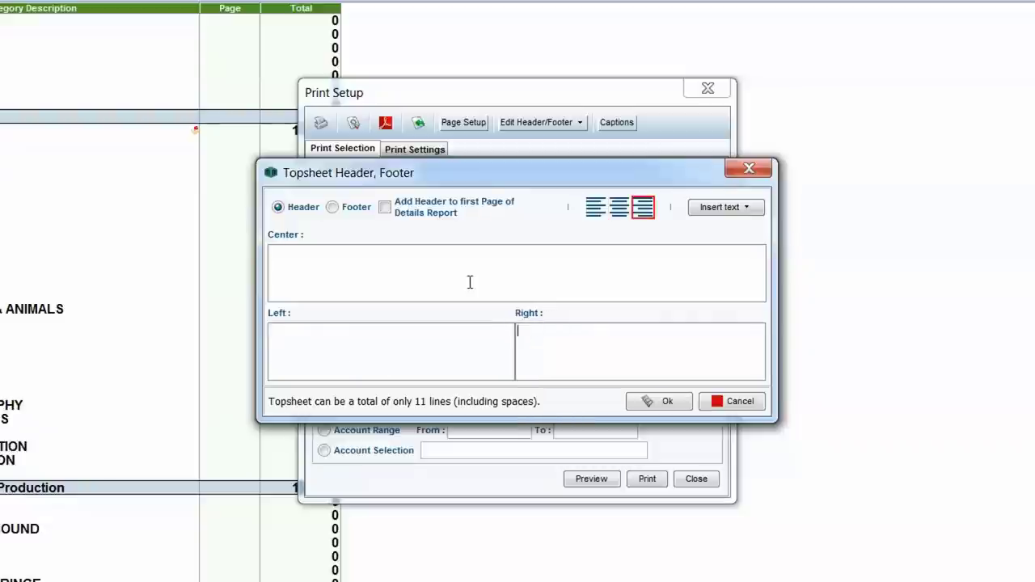
- Insert the Budget Title and, on the line below, the Current Date in the topsheet header's center section, and accept the header
{"action": "left_click", "coordinate": [301, 260]}
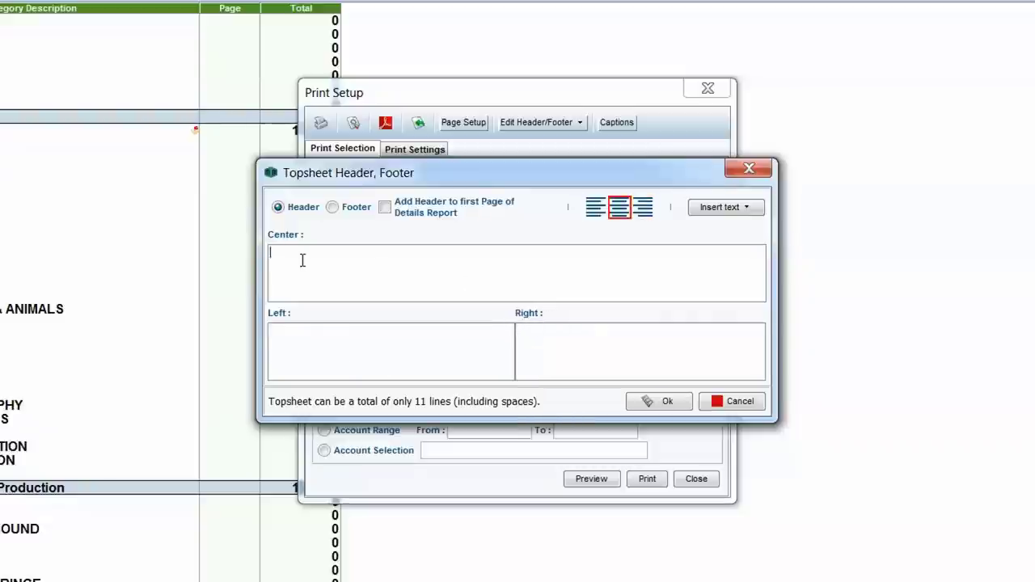
{"action": "left_click", "coordinate": [726, 209]}
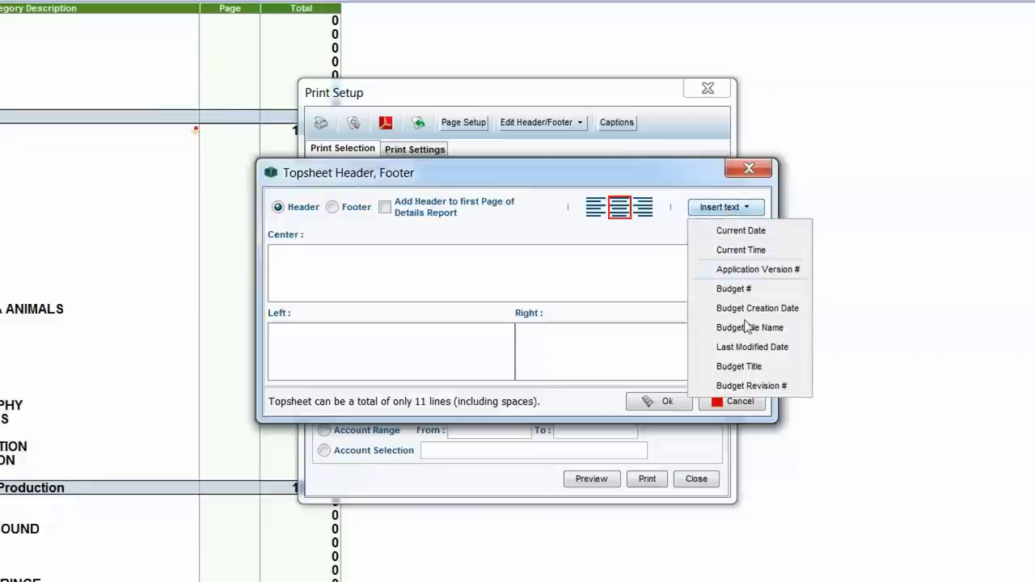
{"action": "left_click", "coordinate": [758, 372]}
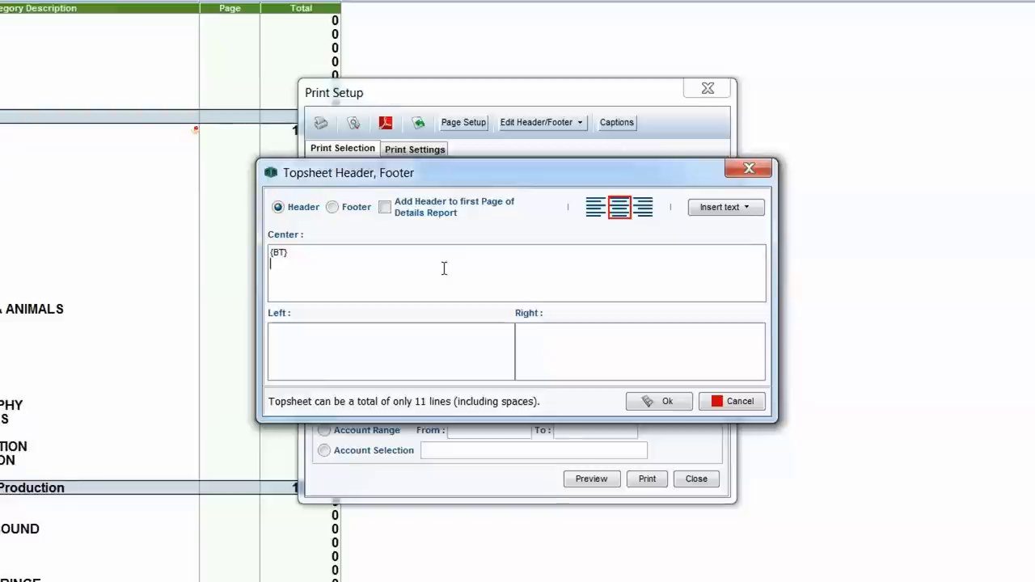
{"action": "left_click", "coordinate": [720, 209]}
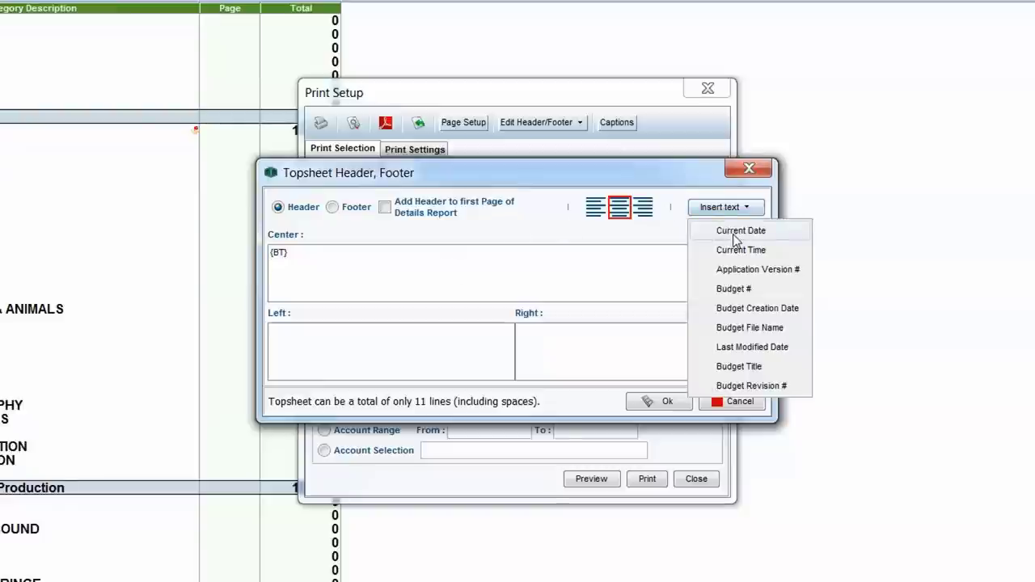
{"action": "left_click", "coordinate": [737, 231]}
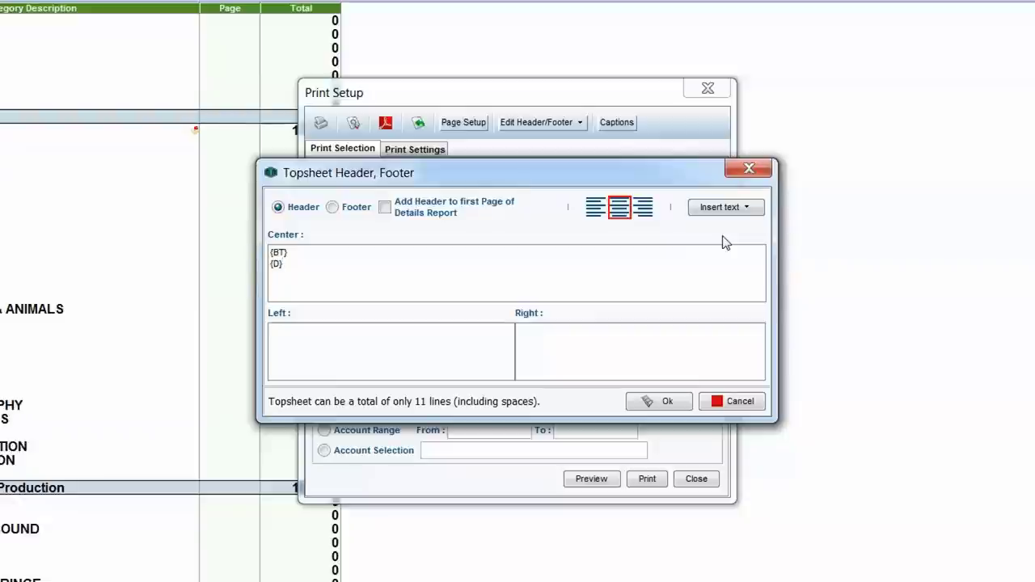
{"action": "left_click", "coordinate": [672, 402]}
- Open the report header and footer settings and remove the Page {P} text from the header's right section
{"action": "left_click", "coordinate": [548, 125]}
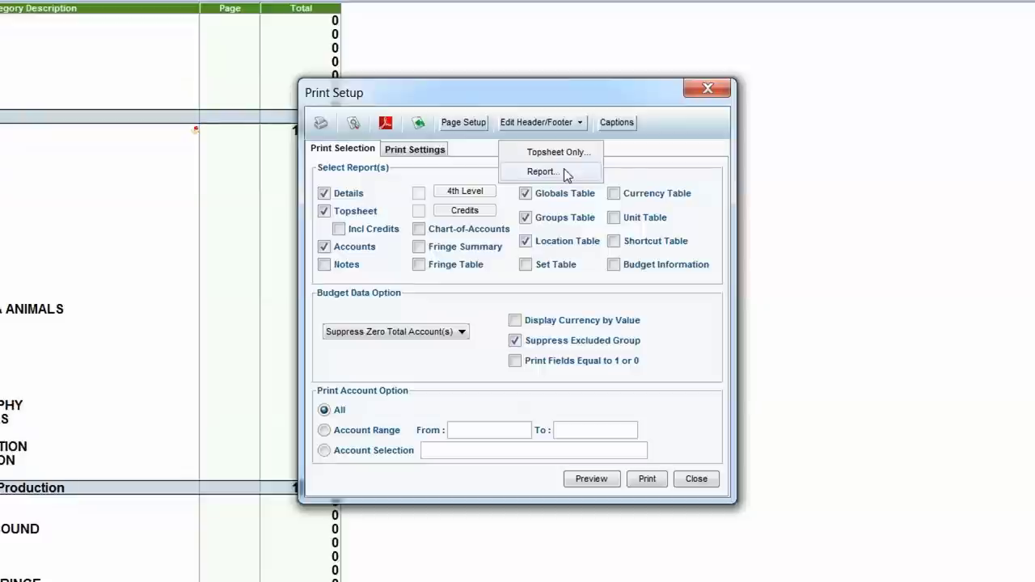
{"action": "left_click", "coordinate": [564, 171]}
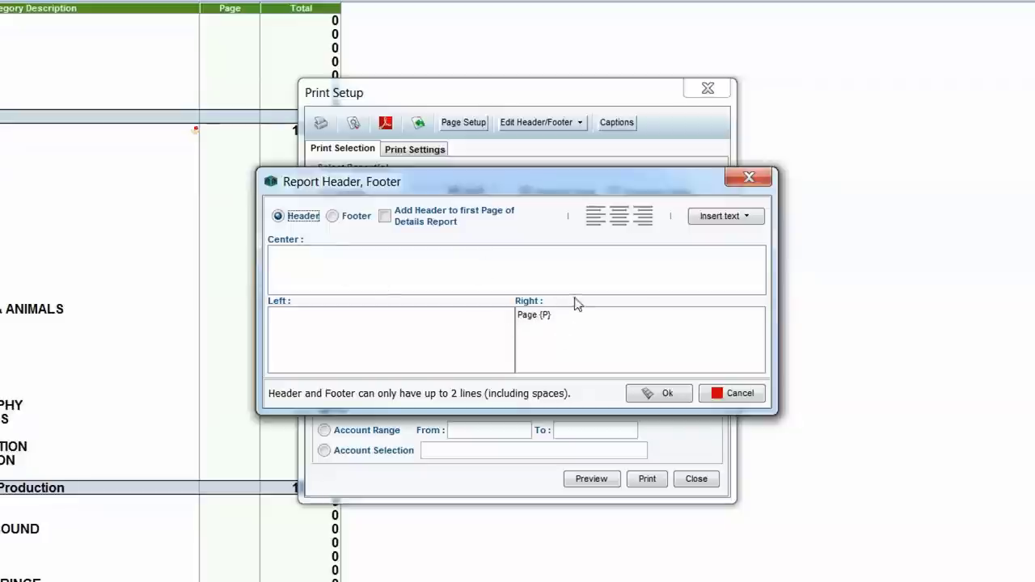
{"action": "left_click_drag", "start_coordinate": [566, 315], "coordinate": [502, 313]}
{"action": "key", "text": "BackSpace"}
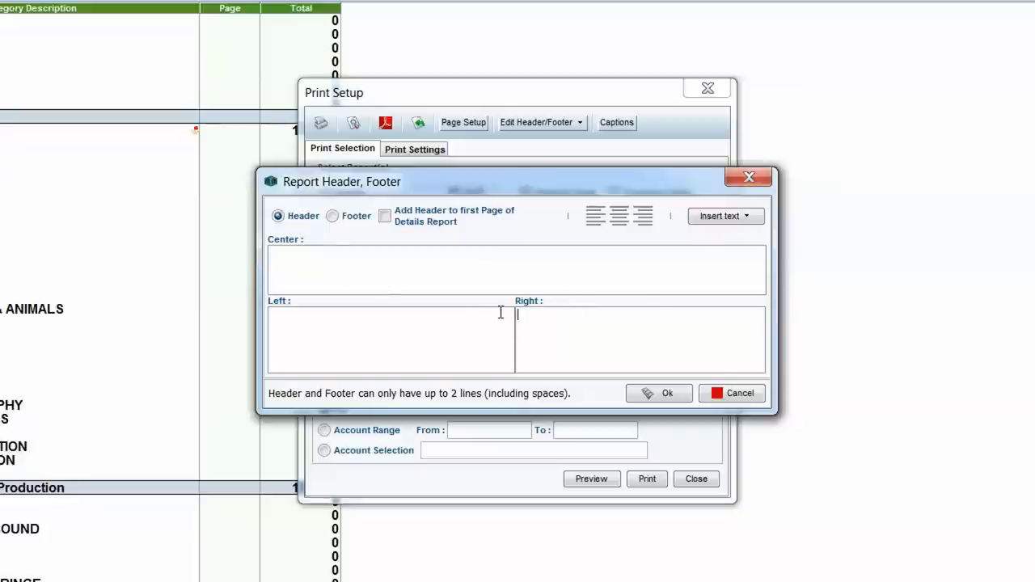
- Switch to the report footer and insert the page number code in its right section
{"action": "left_click", "coordinate": [332, 216]}
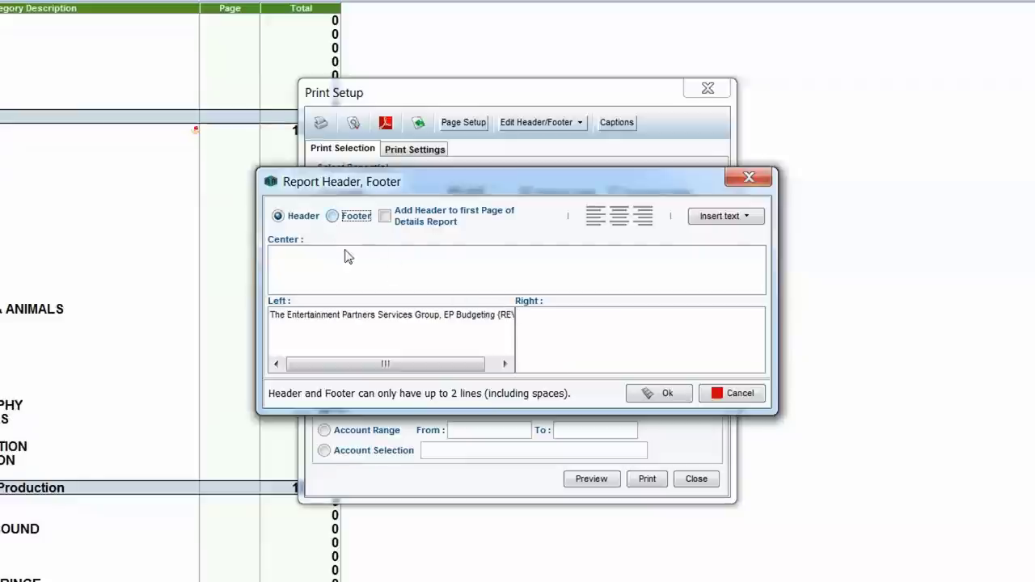
{"action": "left_click", "coordinate": [720, 217]}
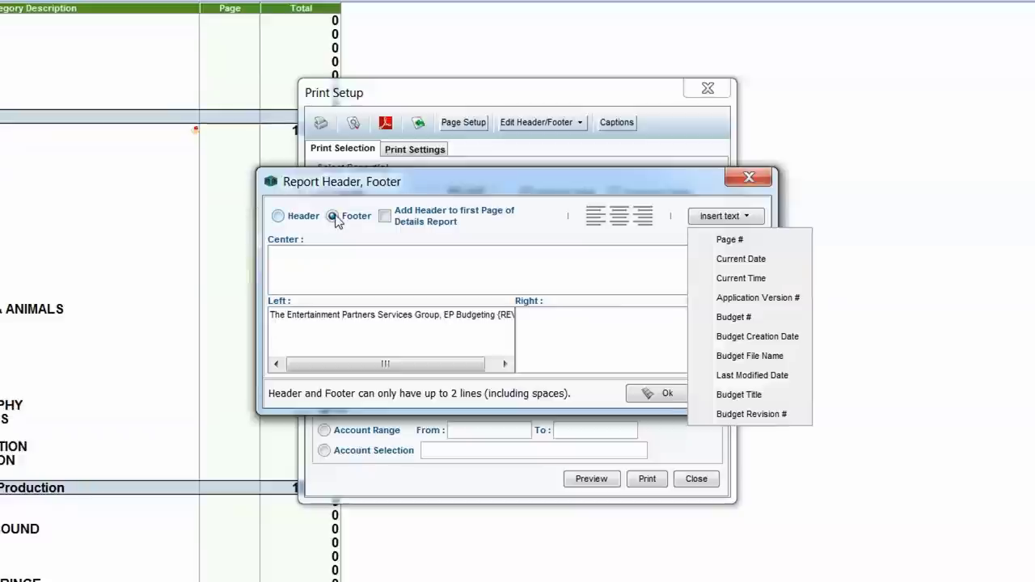
{"action": "left_click", "coordinate": [659, 224]}
{"action": "left_click", "coordinate": [724, 218]}
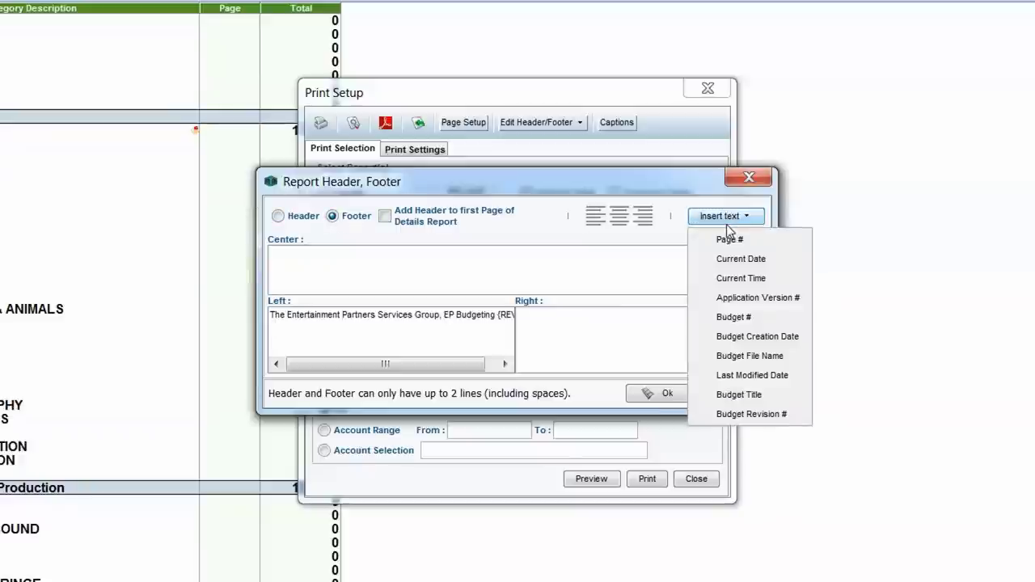
{"action": "left_click", "coordinate": [727, 241]}
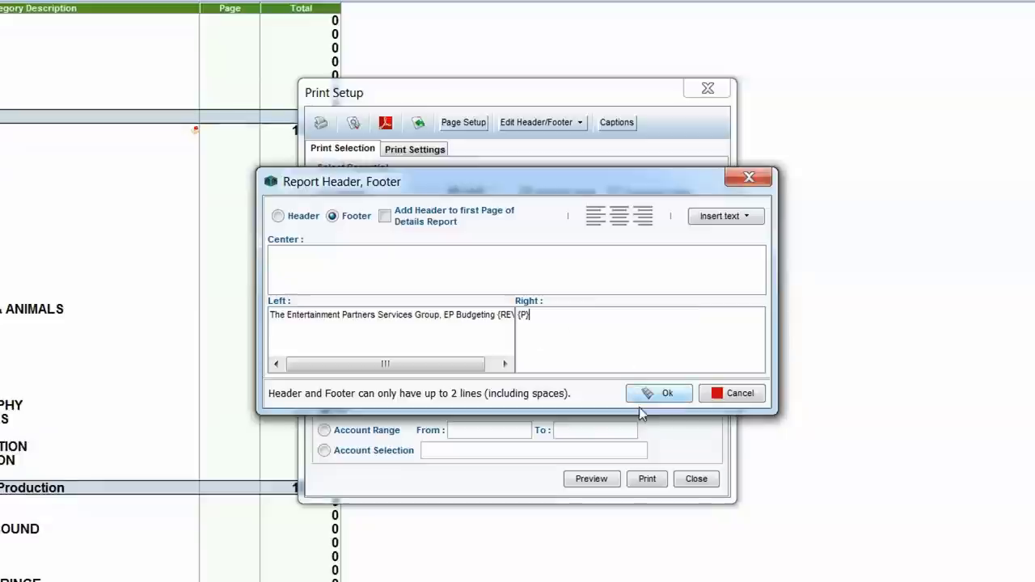
- Accept the report footer and include Notes and Fringe Summary among the reports to print
{"action": "left_click", "coordinate": [659, 394]}
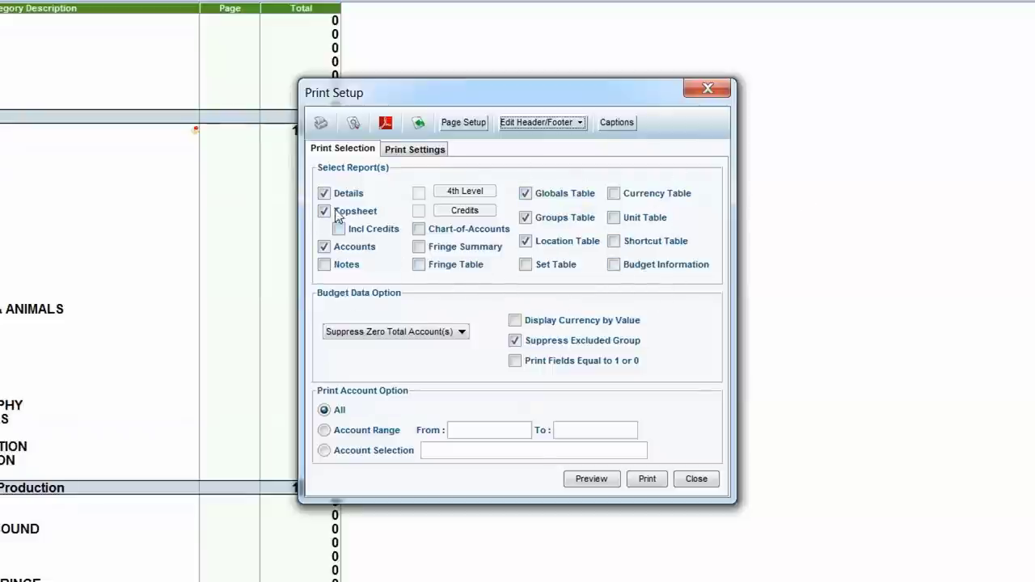
{"action": "left_click", "coordinate": [324, 266]}
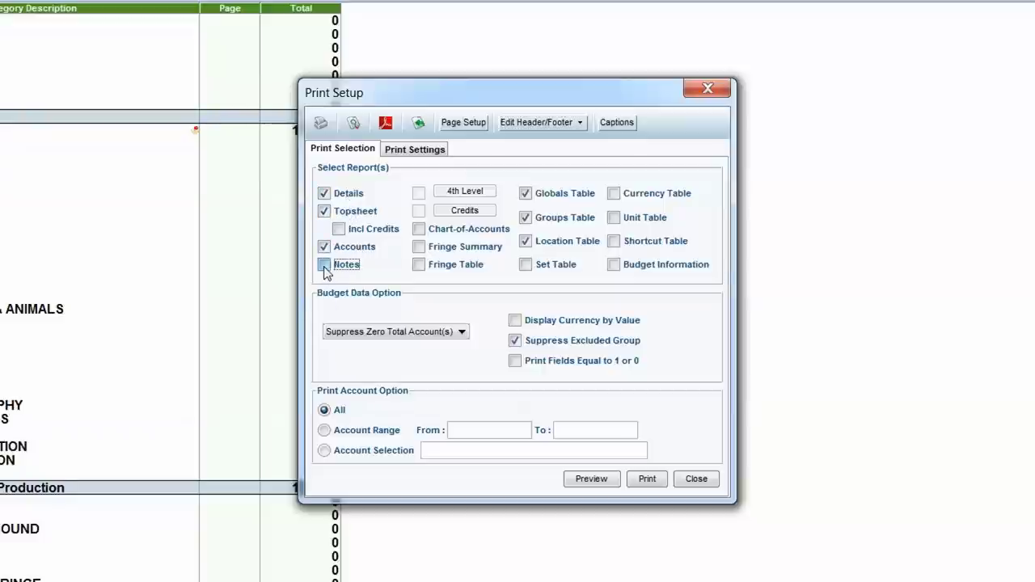
{"action": "left_click", "coordinate": [421, 248]}
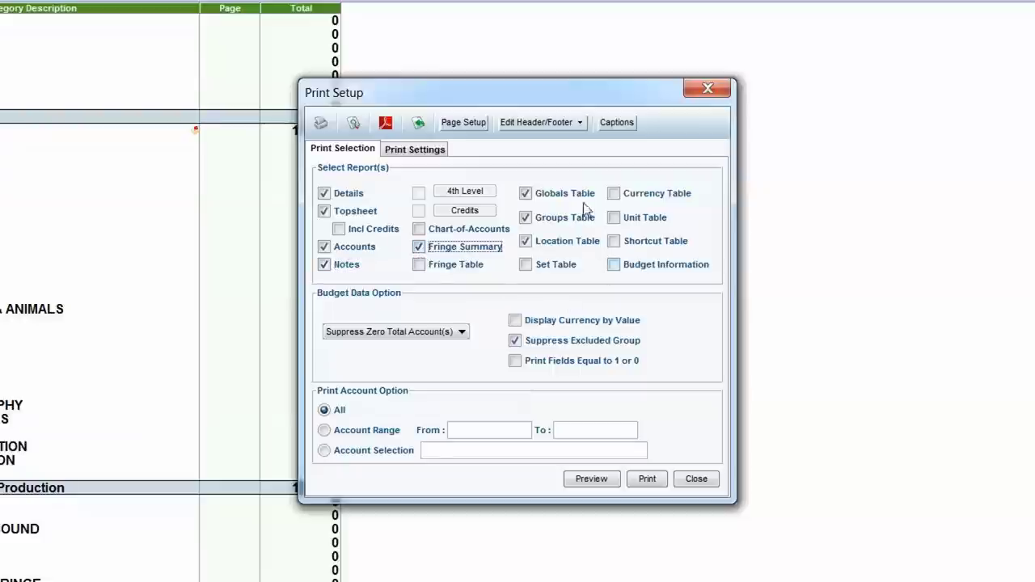
- Exclude the Groups Table and Location Table from the print selection and include the Unit Table and Budget Information
{"action": "left_click", "coordinate": [526, 219]}
{"action": "left_click", "coordinate": [527, 243]}
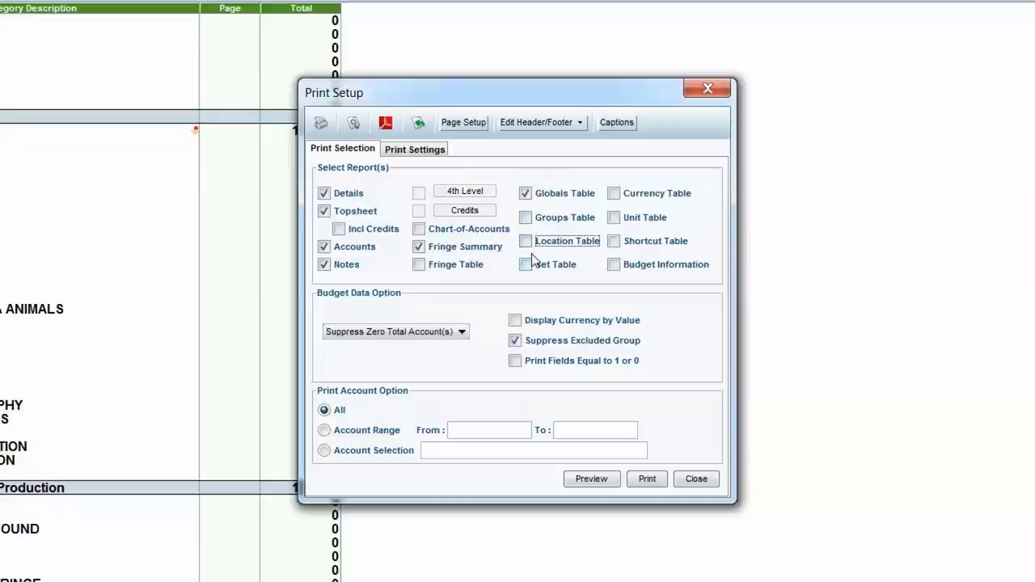
{"action": "left_click", "coordinate": [614, 217]}
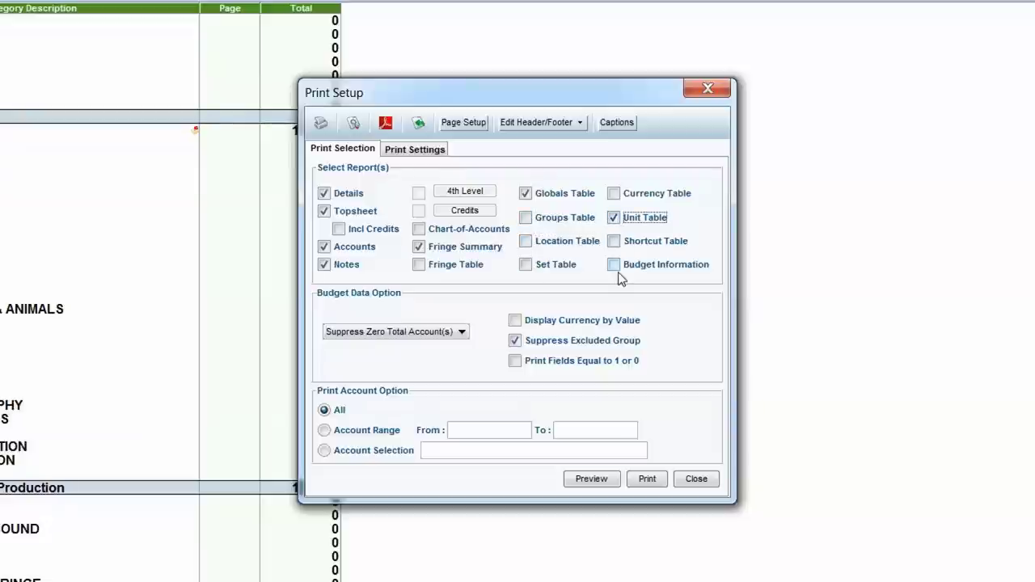
{"action": "left_click", "coordinate": [613, 266]}
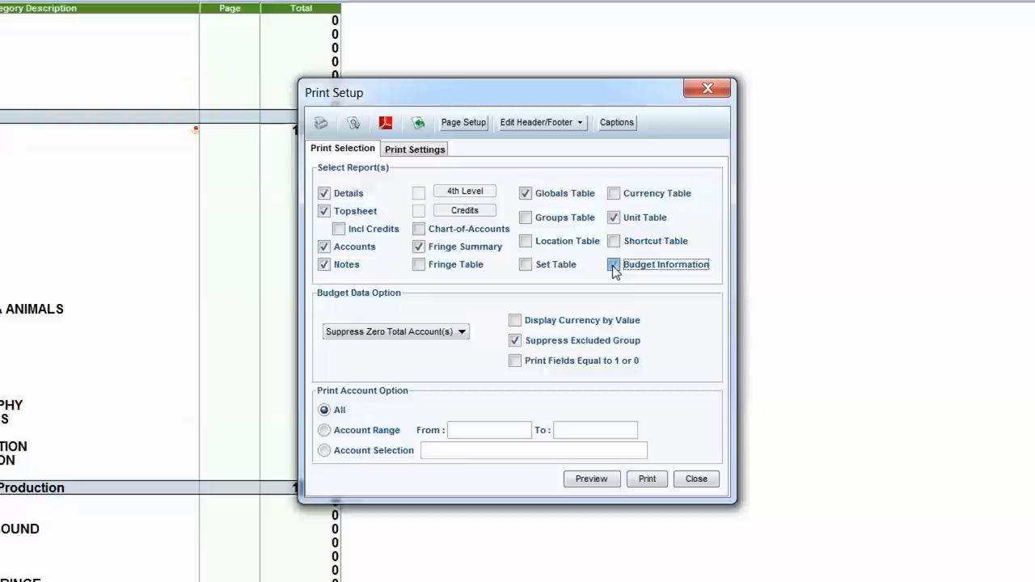
- Choose Suppress Zero Total Account(s) as the budget data option and preview the selected reports at 200% zoom
{"action": "left_click", "coordinate": [460, 331]}
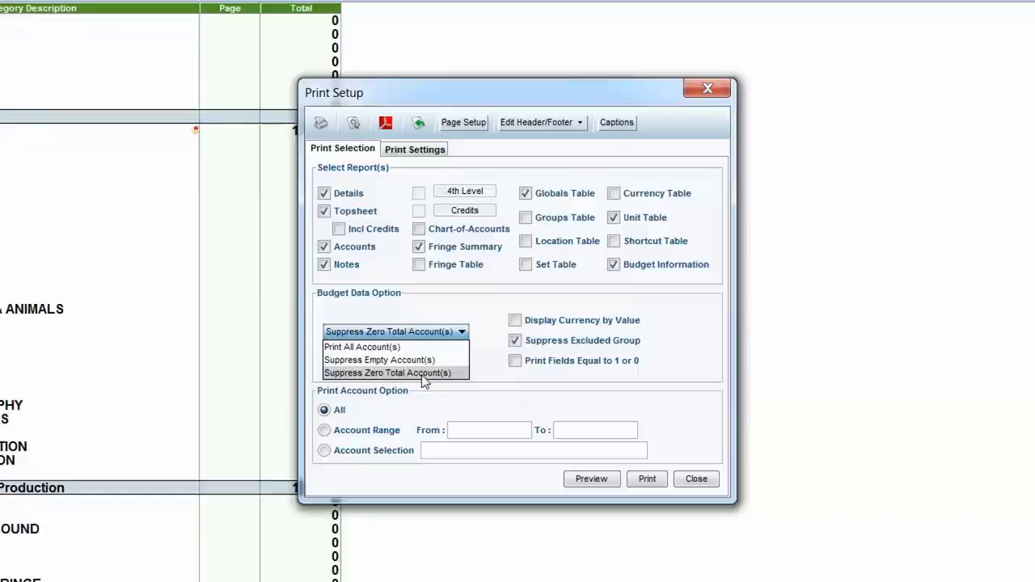
{"action": "left_click", "coordinate": [376, 376]}
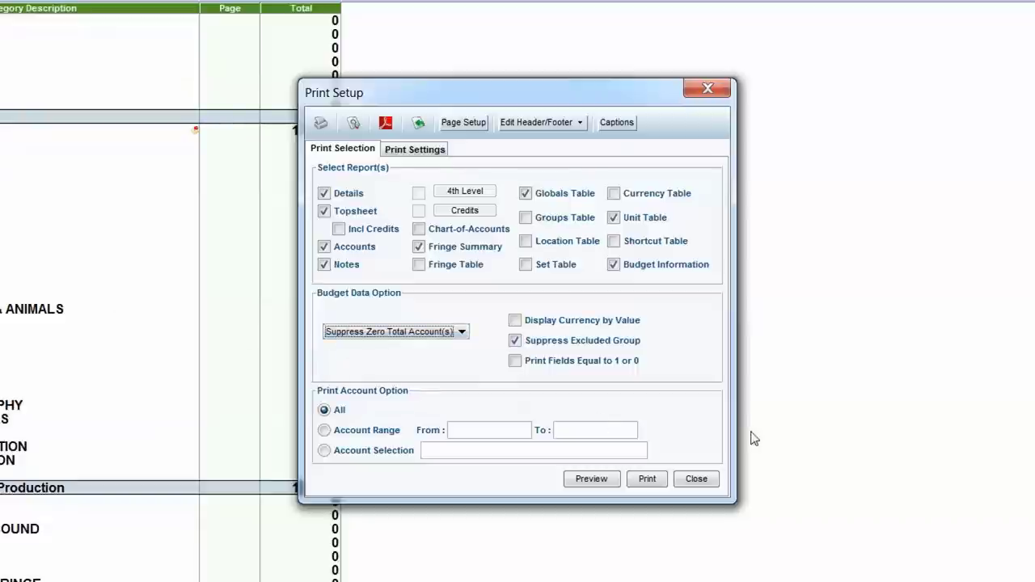
{"action": "left_click", "coordinate": [593, 478]}
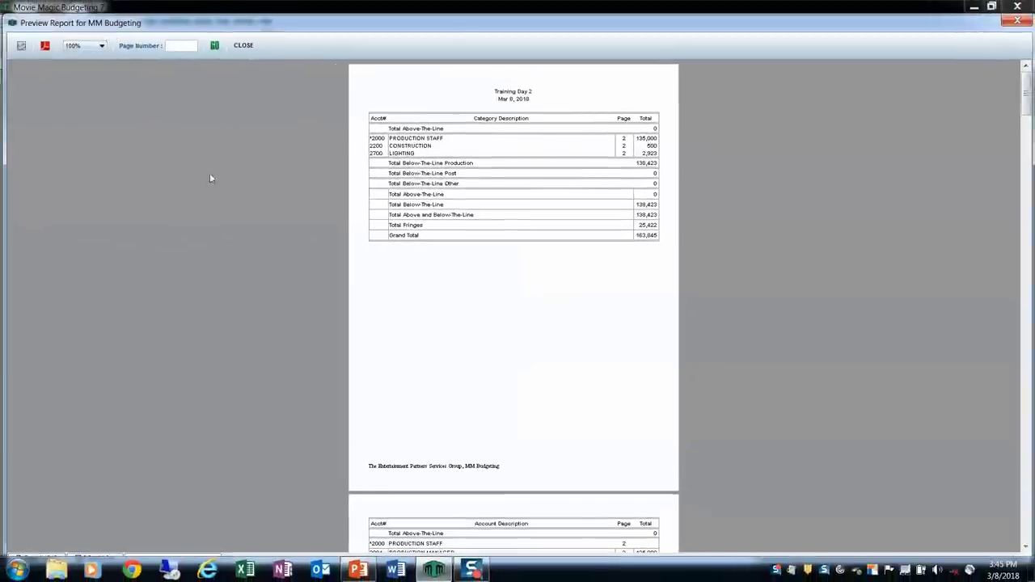
{"action": "left_click", "coordinate": [92, 46]}
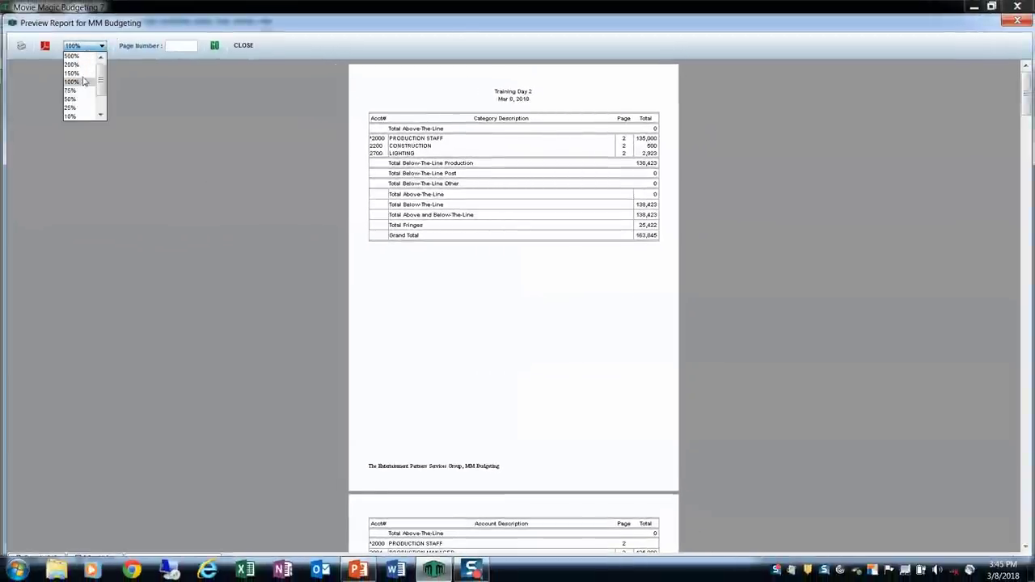
{"action": "left_click", "coordinate": [77, 73]}
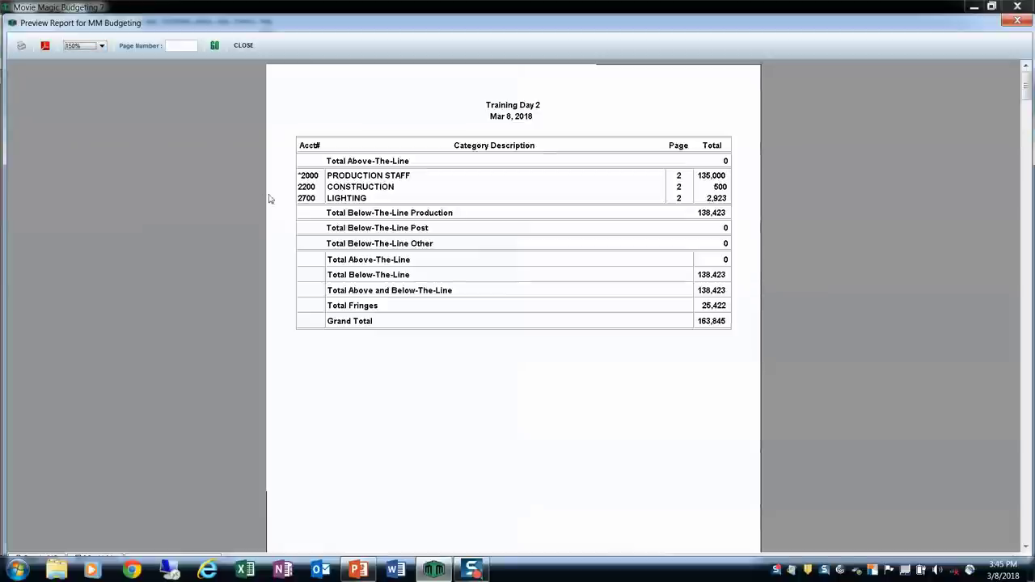
{"action": "left_click", "coordinate": [72, 46]}
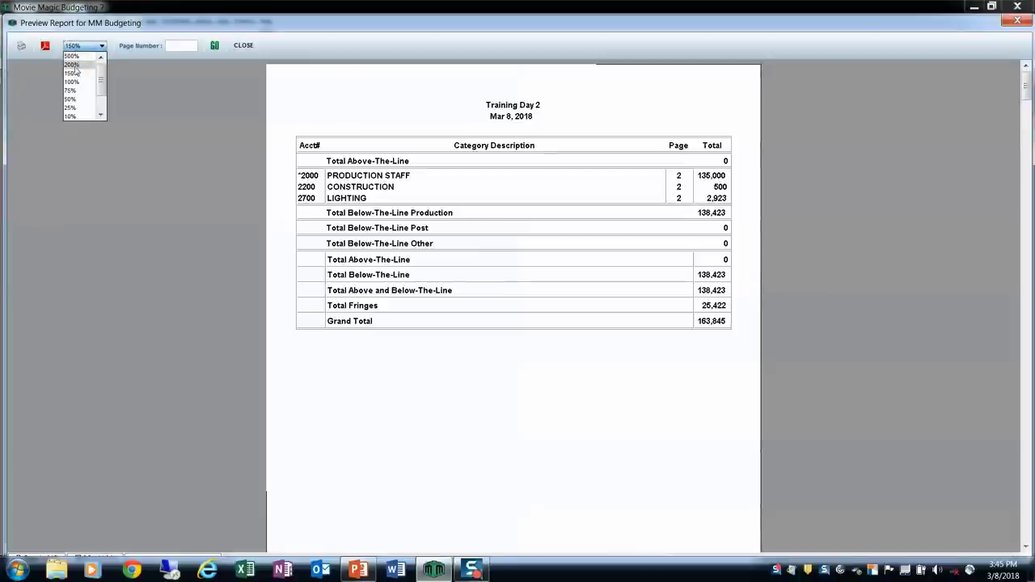
{"action": "left_click", "coordinate": [73, 64]}
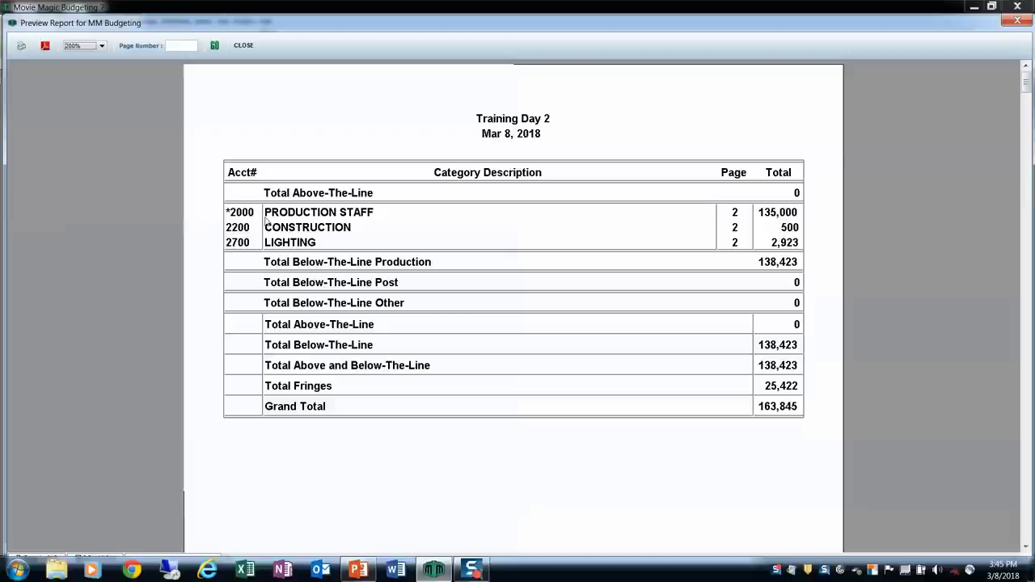
- Examine the account and detail pages in the preview, including the page numbers in the report footer
{"action": "scroll", "coordinate": [338, 257], "scroll_direction": "down", "scroll_amount": 10}
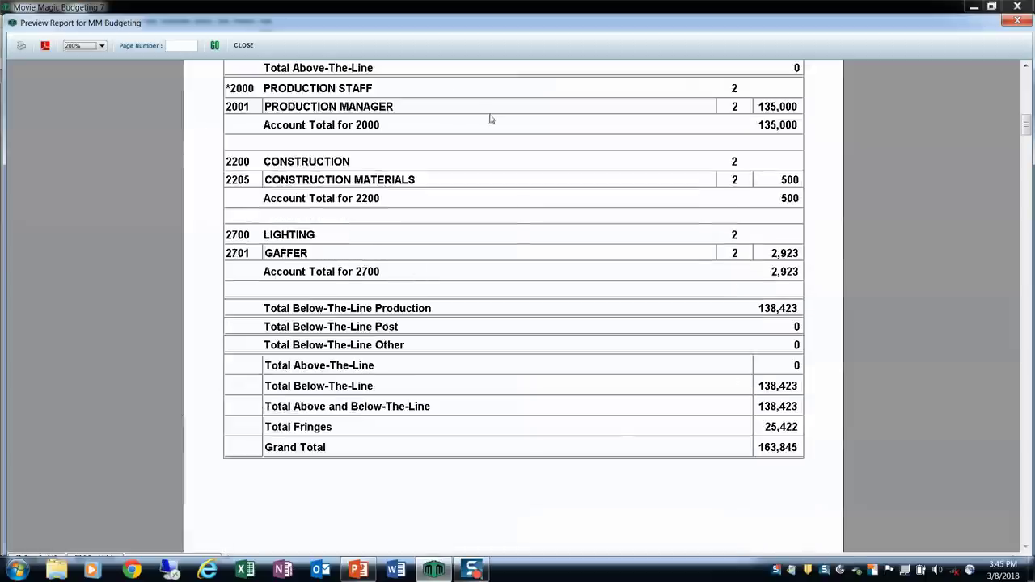
{"action": "scroll", "coordinate": [377, 251], "scroll_direction": "down", "scroll_amount": 5}
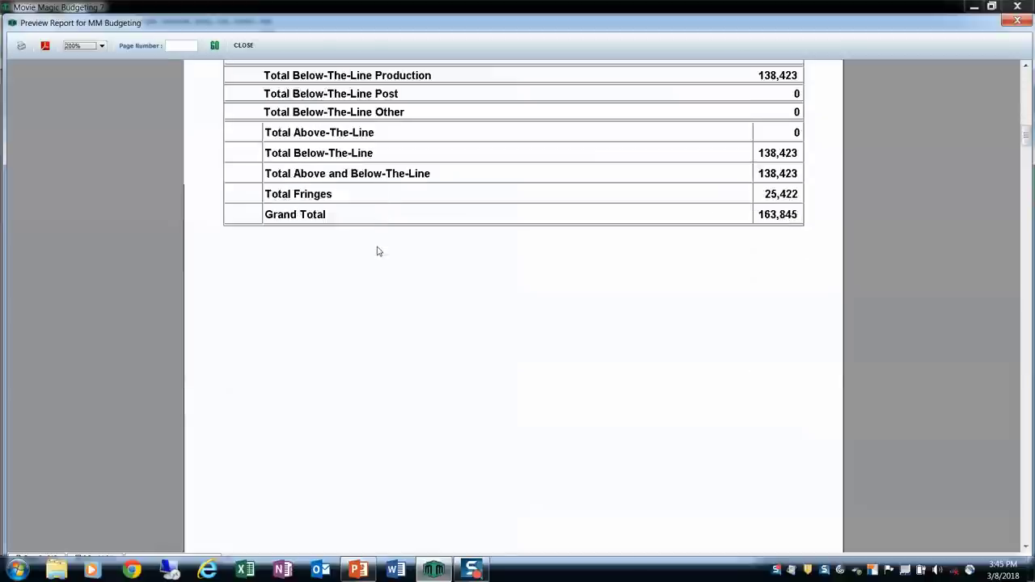
{"action": "scroll", "coordinate": [377, 249], "scroll_direction": "down", "scroll_amount": 5}
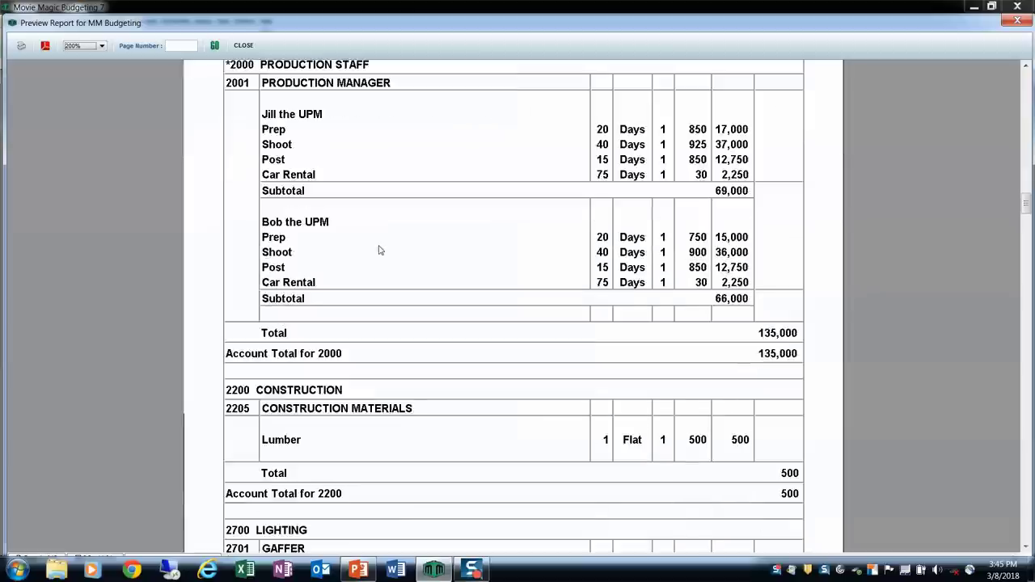
{"action": "scroll", "coordinate": [377, 249], "scroll_direction": "up", "scroll_amount": 1}
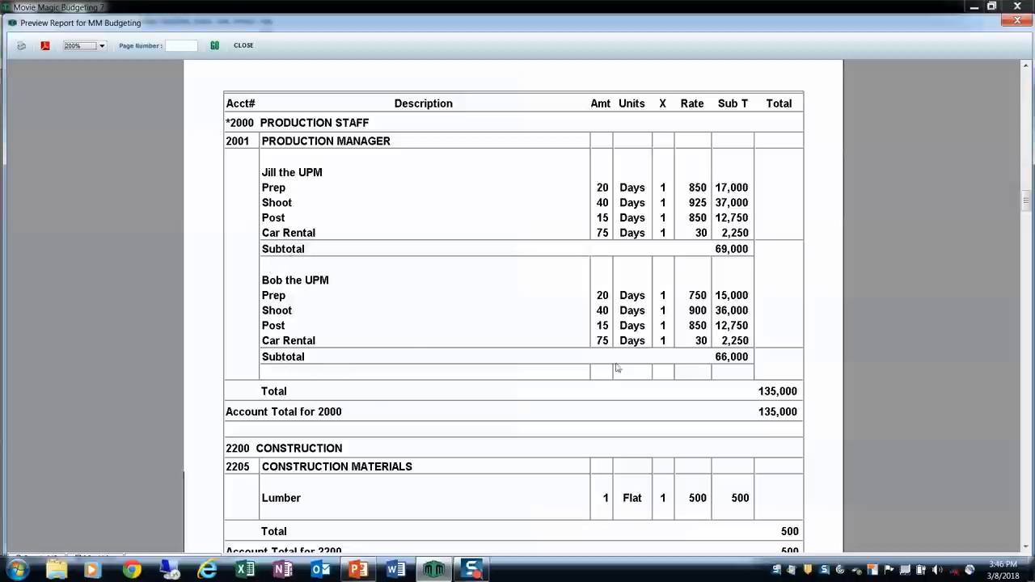
{"action": "scroll", "coordinate": [453, 374], "scroll_direction": "down", "scroll_amount": 3}
{"action": "scroll", "coordinate": [404, 374], "scroll_direction": "down", "scroll_amount": 6}
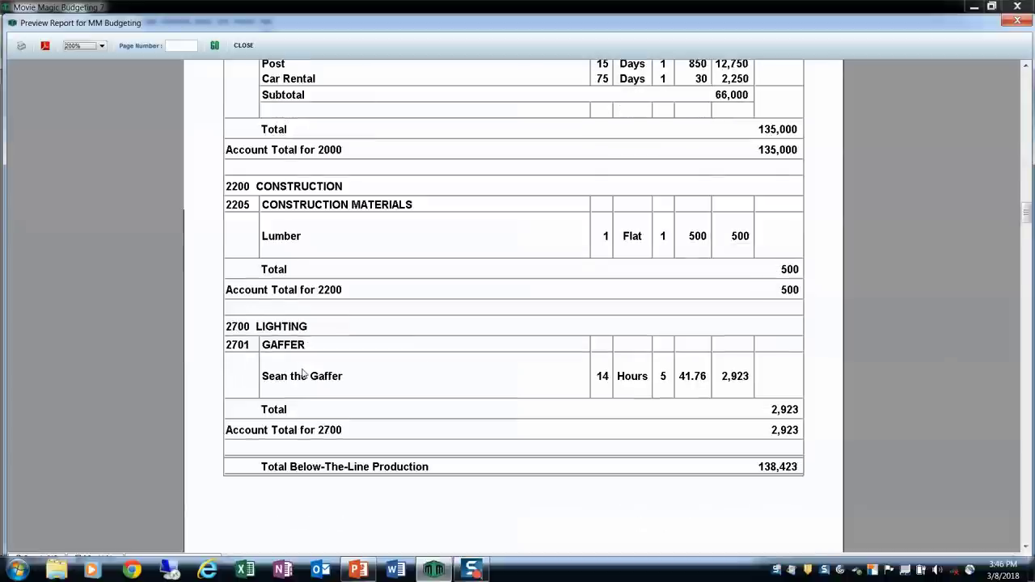
{"action": "scroll", "coordinate": [402, 300], "scroll_direction": "down", "scroll_amount": 15}
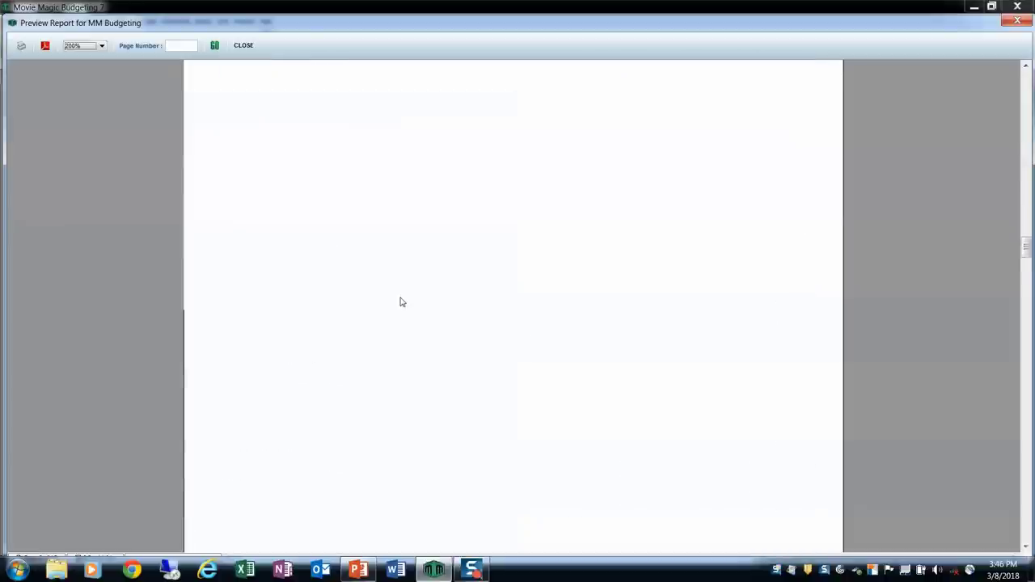
{"action": "scroll", "coordinate": [400, 302], "scroll_direction": "down", "scroll_amount": 15}
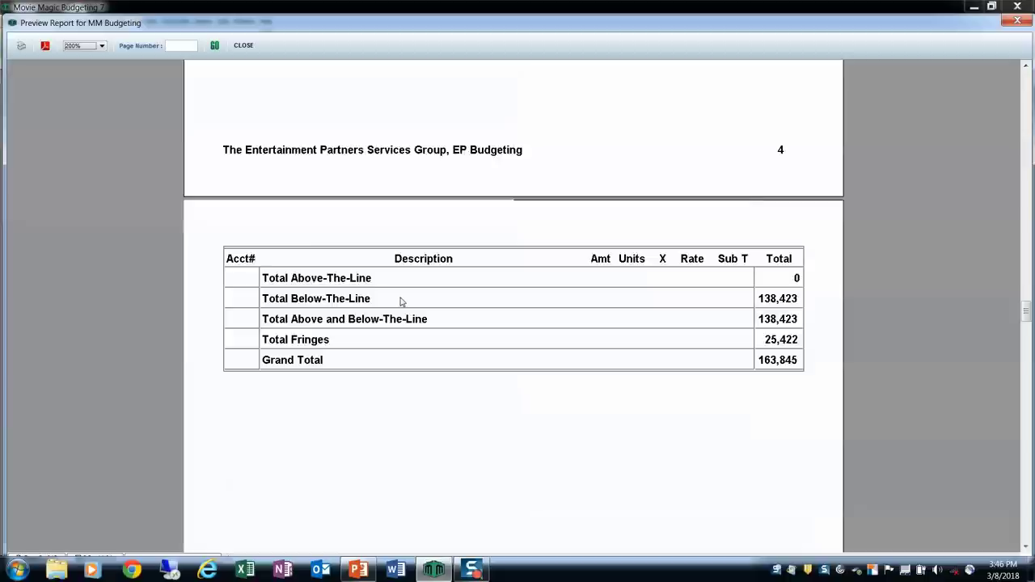
- Review the globals, units, fringe summary, notes and budget information pages, and close the preview and Print Setup
{"action": "scroll", "coordinate": [401, 302], "scroll_direction": "down", "scroll_amount": 8}
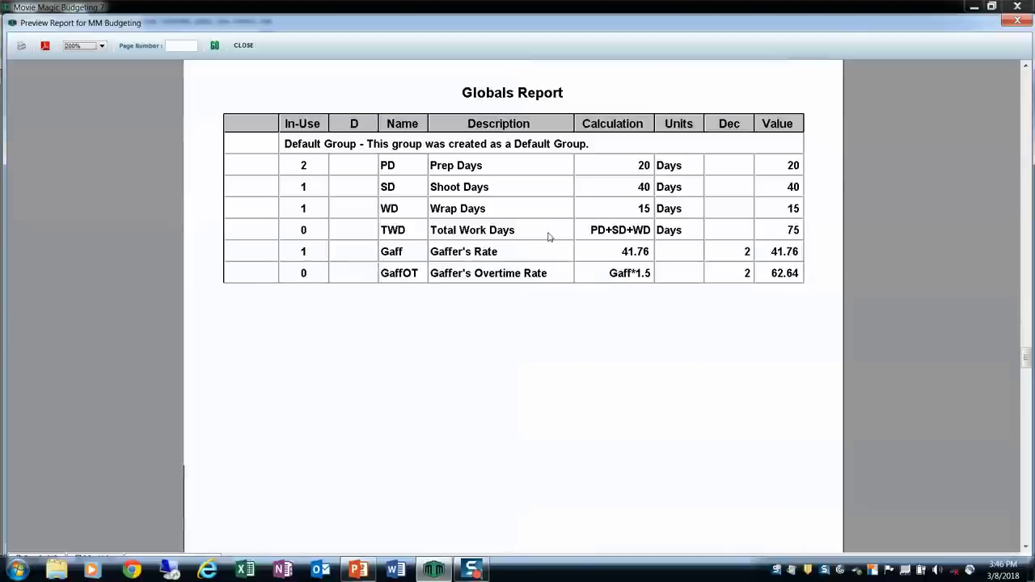
{"action": "scroll", "coordinate": [548, 287], "scroll_direction": "down", "scroll_amount": 15}
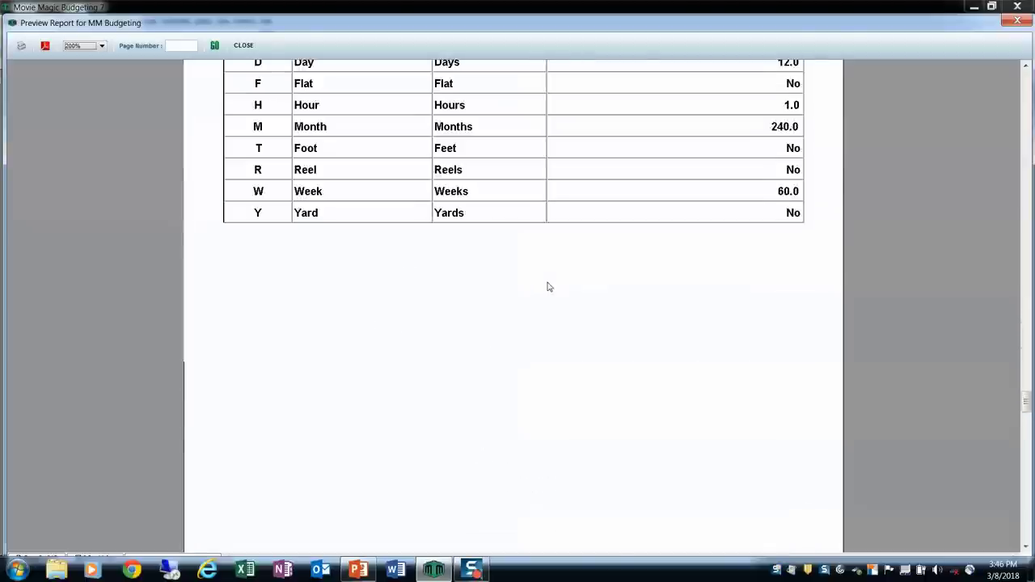
{"action": "scroll", "coordinate": [547, 287], "scroll_direction": "down", "scroll_amount": 3}
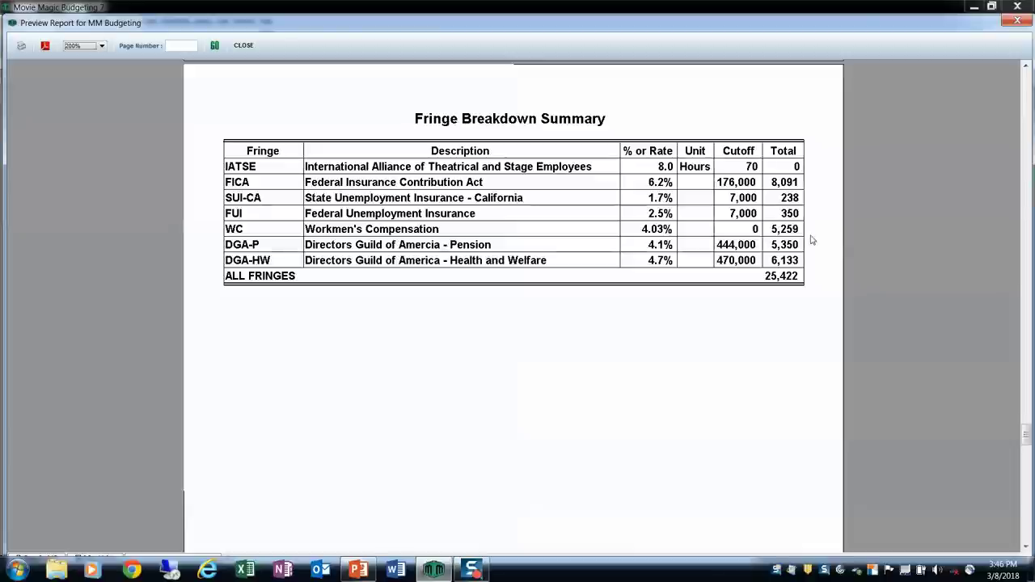
{"action": "scroll", "coordinate": [768, 313], "scroll_direction": "down", "scroll_amount": 6}
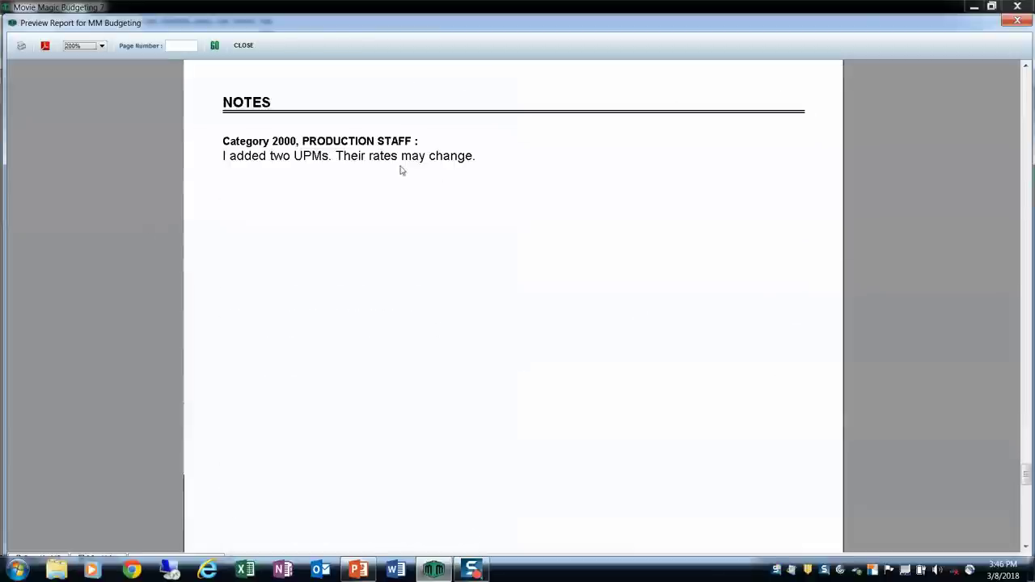
{"action": "scroll", "coordinate": [451, 286], "scroll_direction": "down", "scroll_amount": 10}
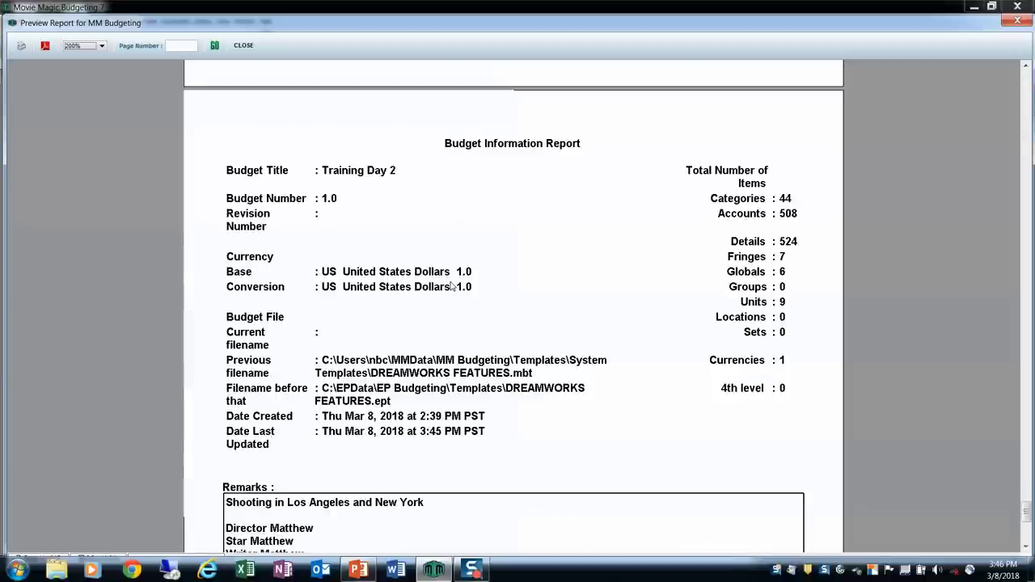
{"action": "scroll", "coordinate": [450, 286], "scroll_direction": "down", "scroll_amount": 3}
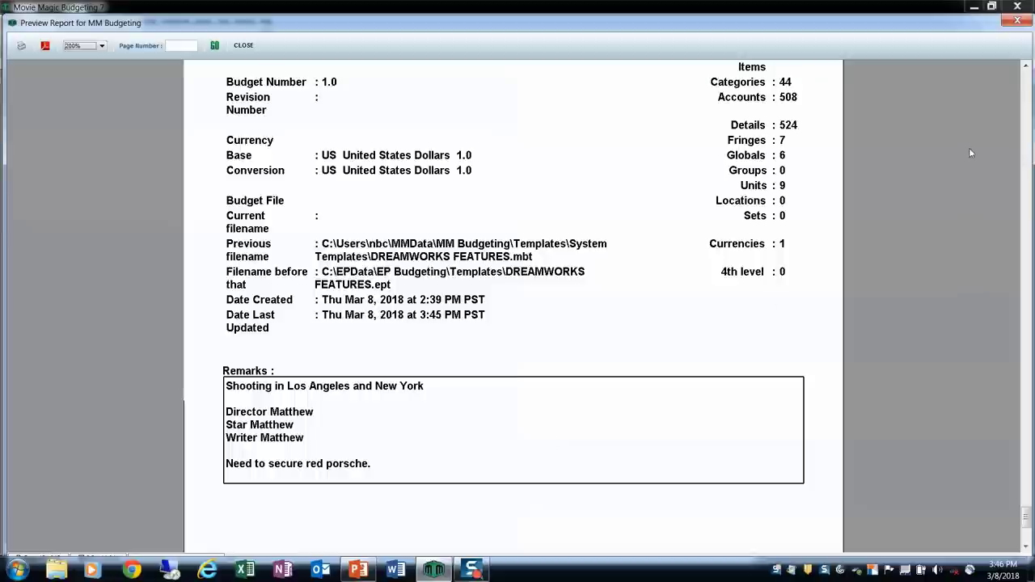
{"action": "left_click", "coordinate": [1016, 22]}
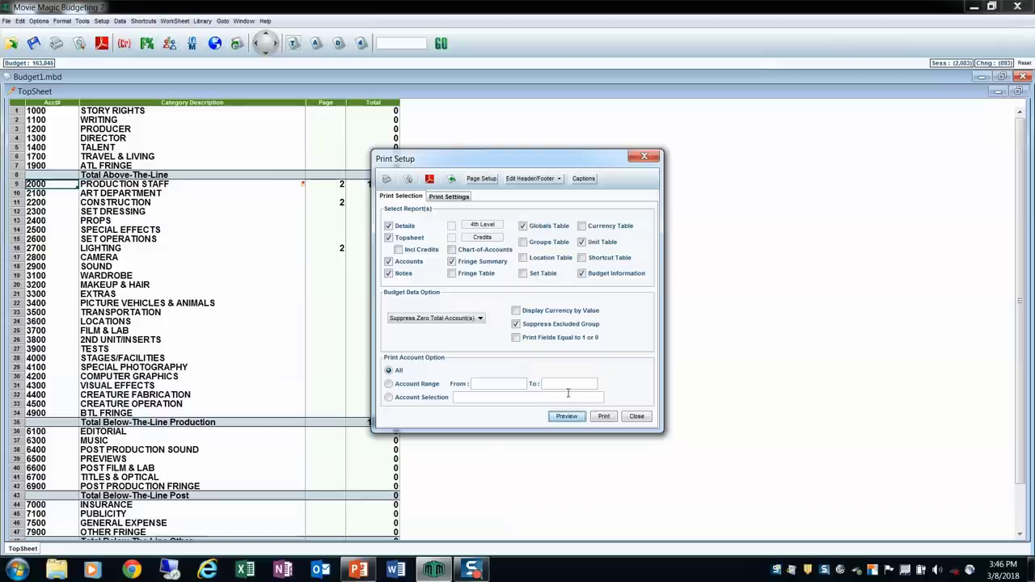
{"action": "left_click", "coordinate": [636, 417]}
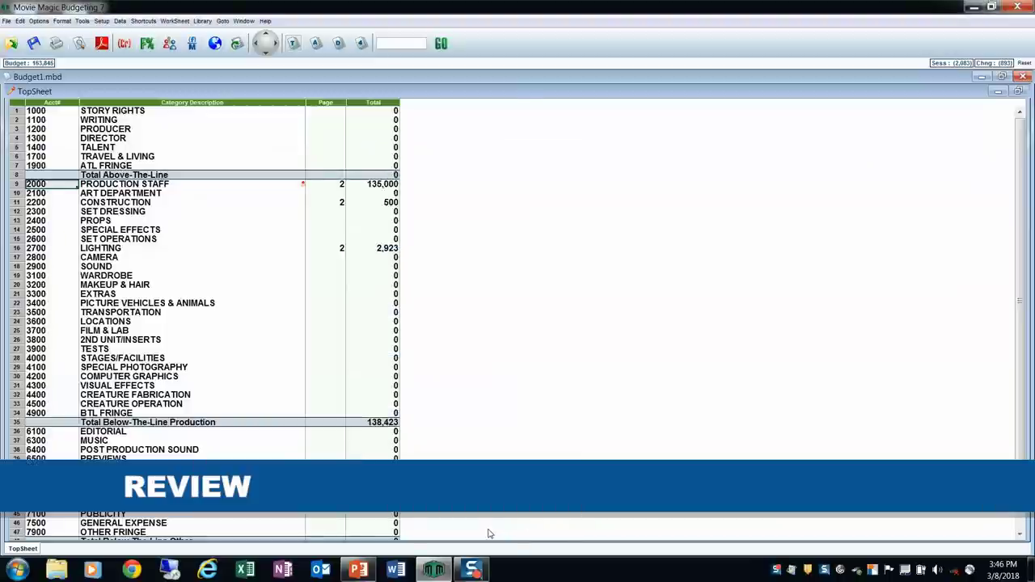